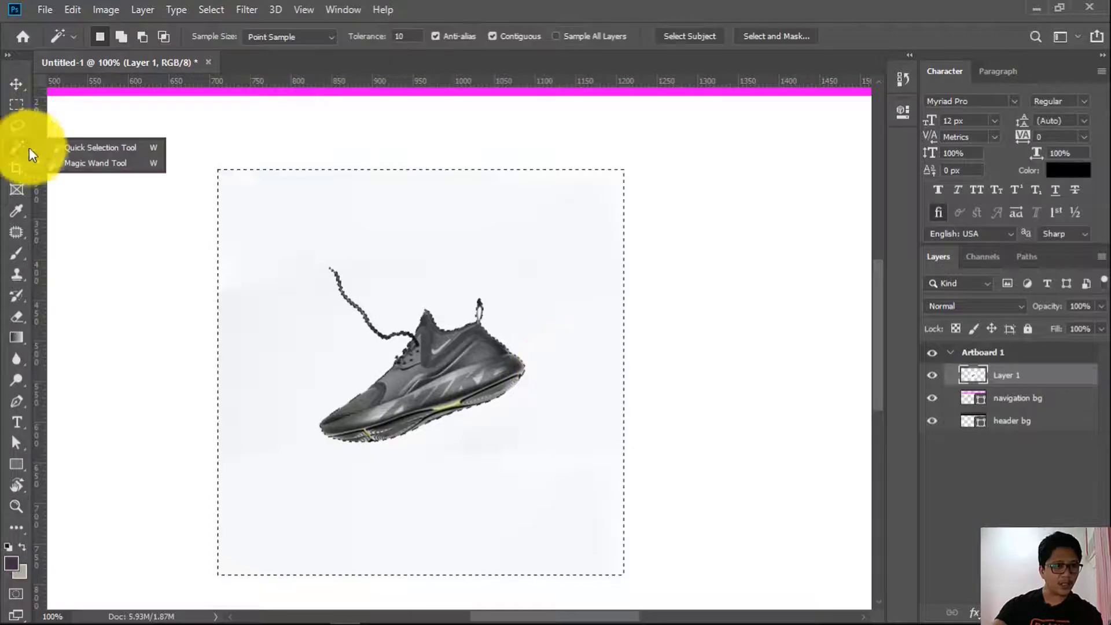
Select the pale background around the shoe on Layer 1 with the Magic Wand, delete it and clear the selection
left_click(70, 163)
left_click(475, 243)
key("ctrl+d")
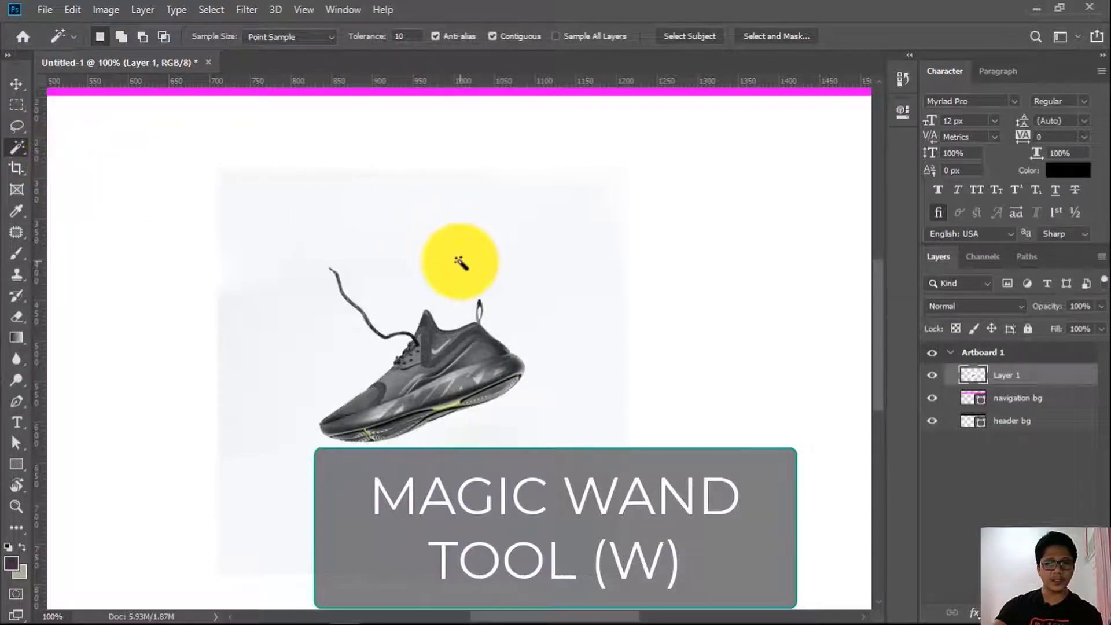
left_click(459, 262)
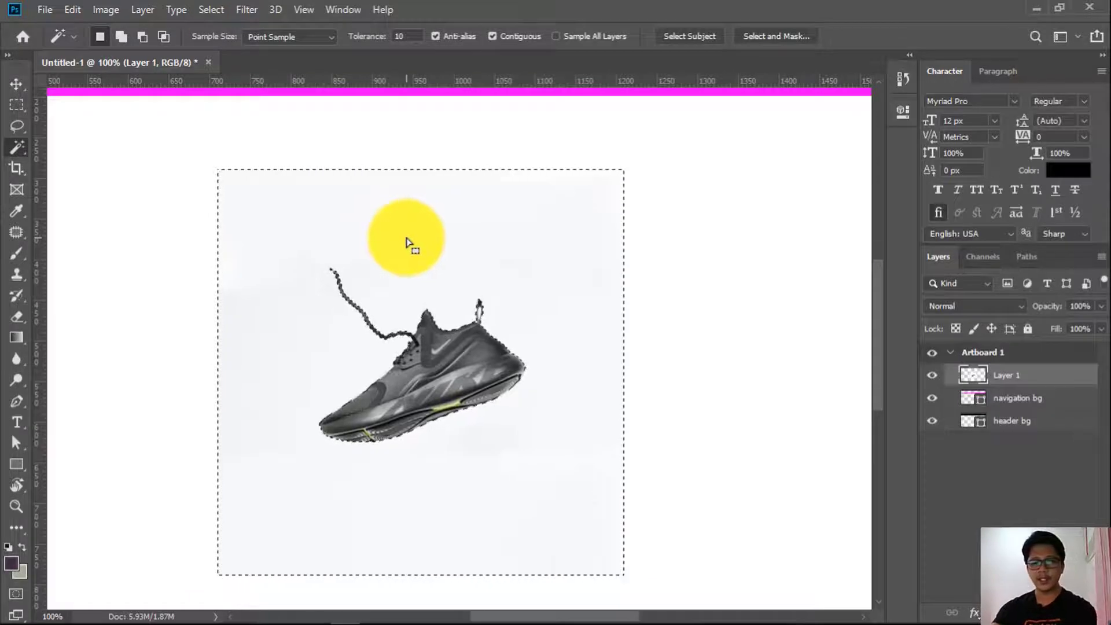
key("Delete")
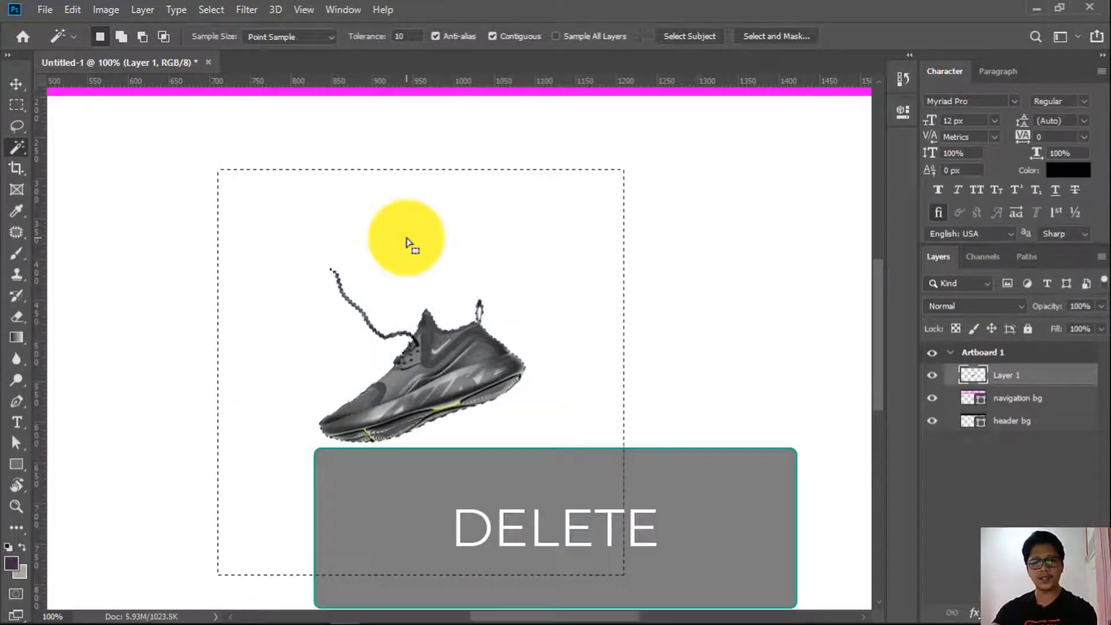
key("ctrl+d")
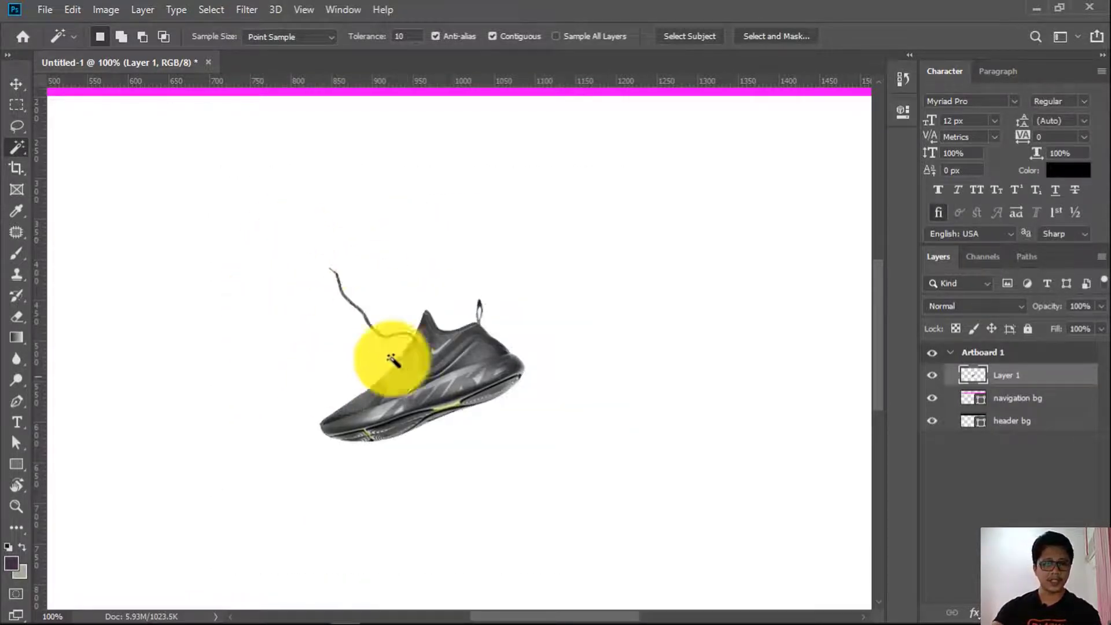
Inspect the edges of the cut-out shoe up close, leaving nothing selected
key("ctrl+space")
left_click(349, 369, "ctrl")
left_click(349, 368, "ctrl")
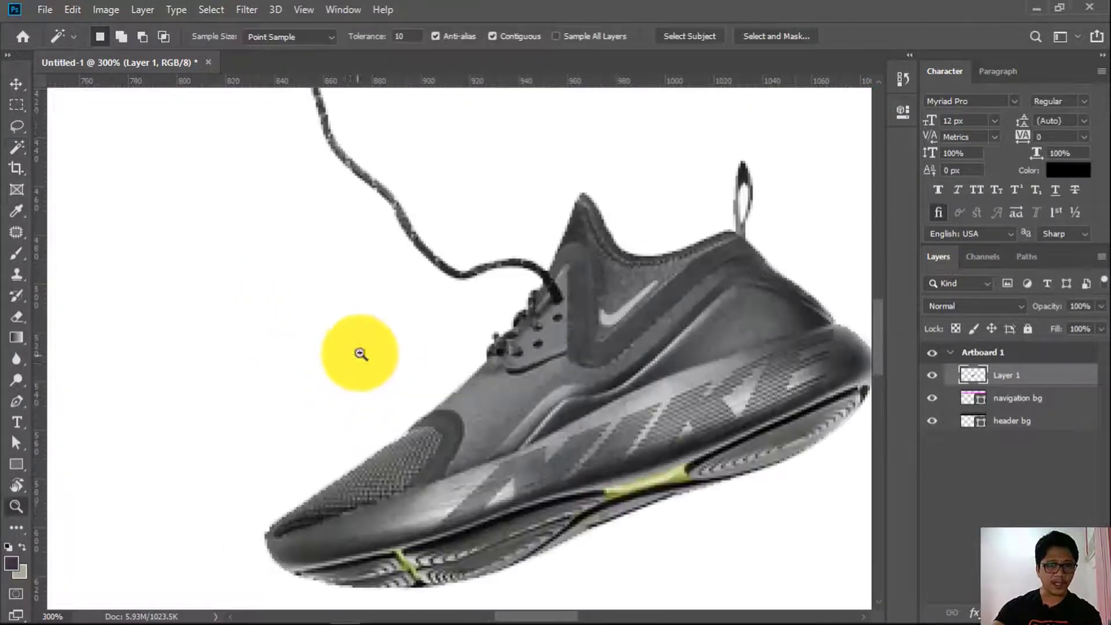
key("ctrl+alt+space")
left_click(359, 353, "ctrl+alt")
left_click(359, 354, "ctrl+alt")
left_click(359, 353, "ctrl+alt")
key("w")
left_click(360, 354)
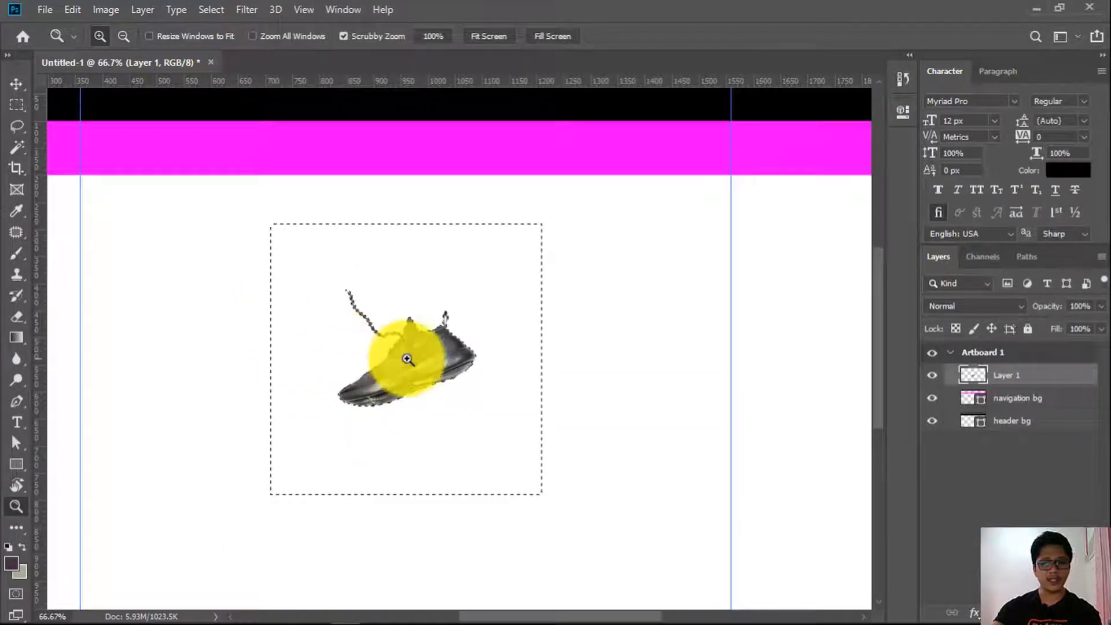
key("ctrl+space")
left_click(410, 353, "ctrl")
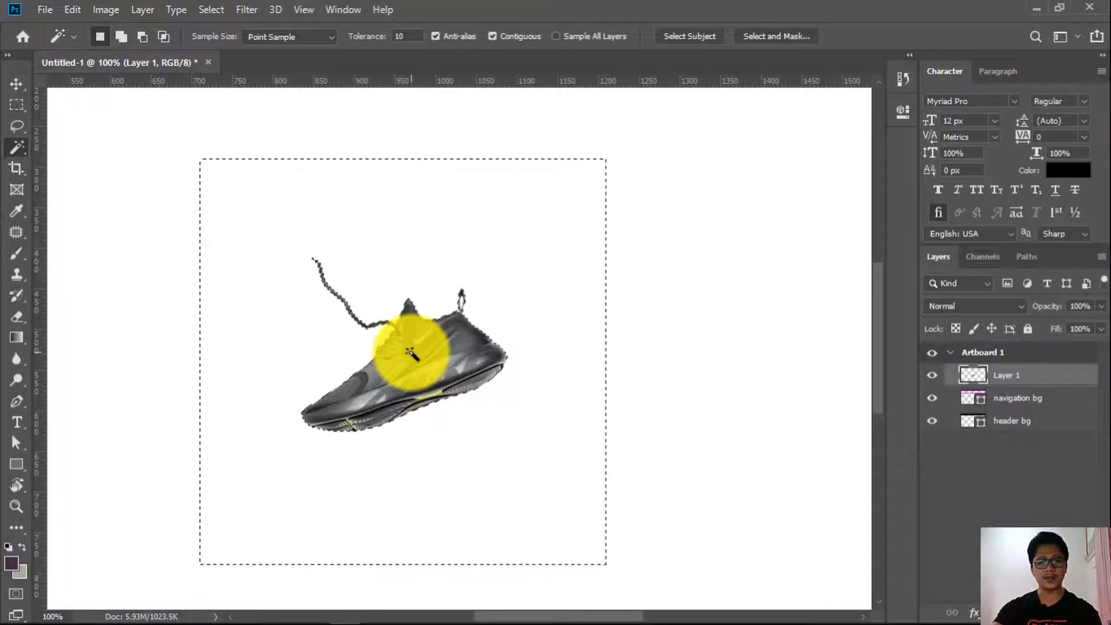
key("ctrl+d")
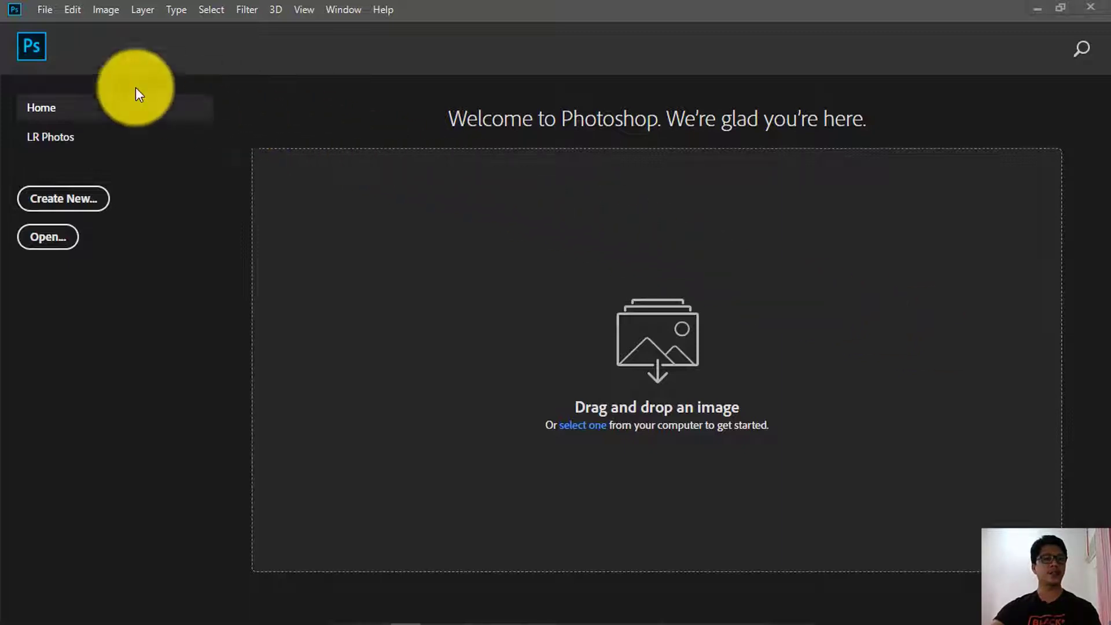
Start a new document with the Web Large preset, 1920 x 1080 px
left_click(41, 8)
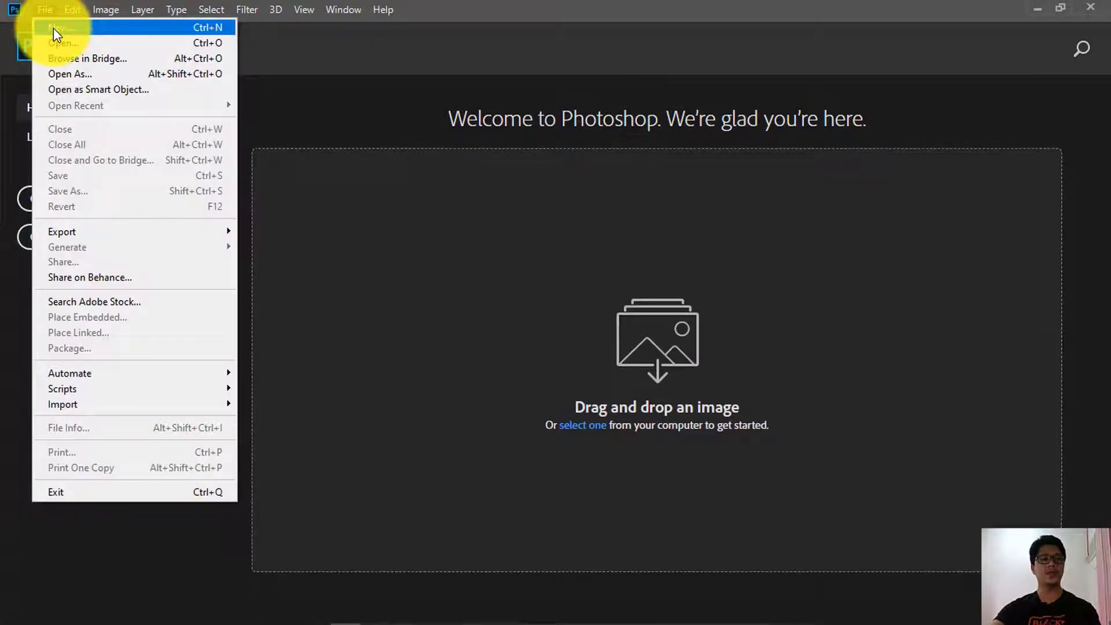
left_click(53, 28)
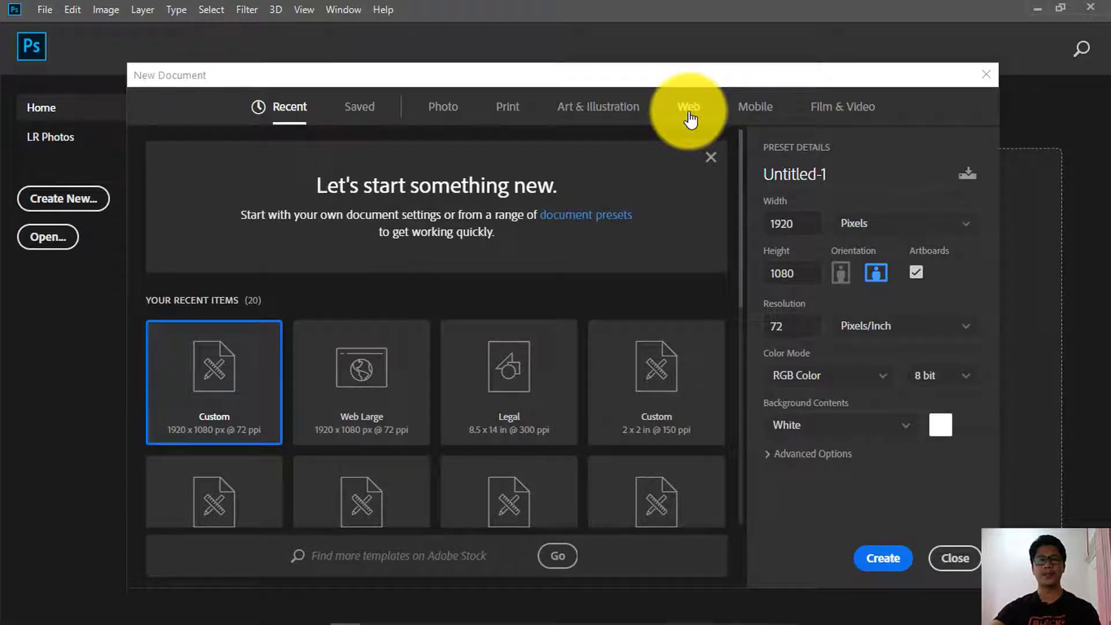
left_click(688, 110)
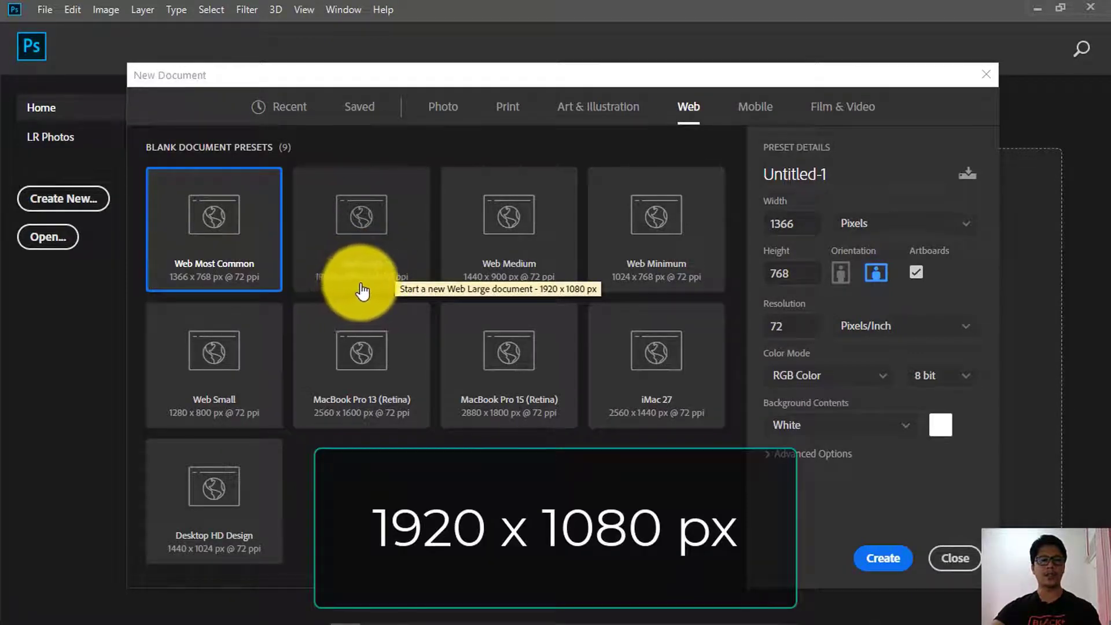
left_click(416, 246)
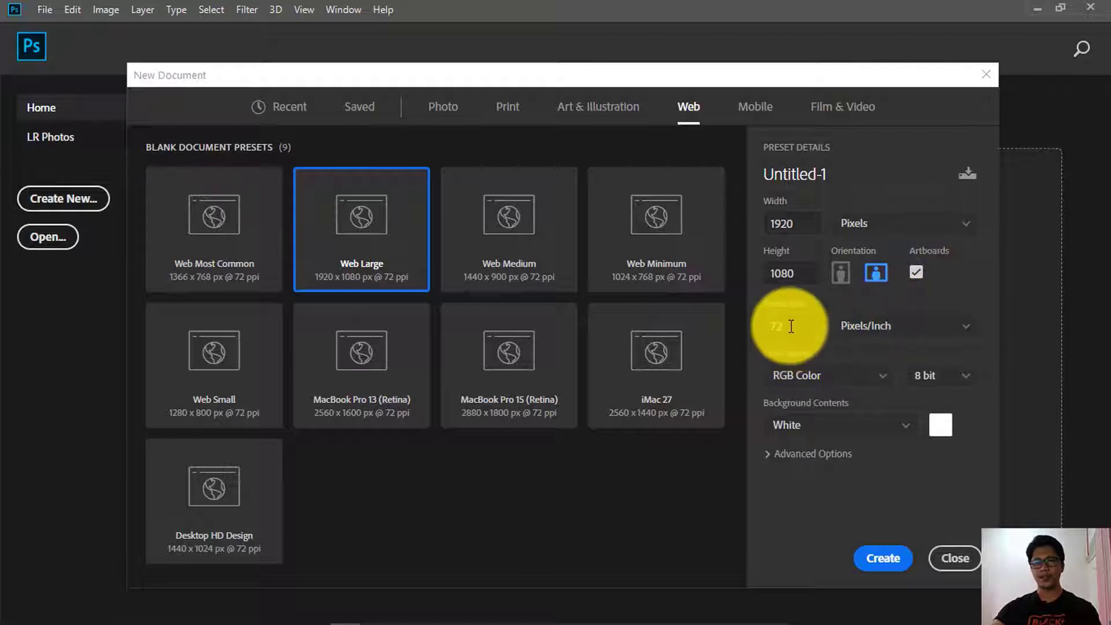
Set the new document's resolution to 72 pixels/inch and keep its background contents white
left_click(765, 326)
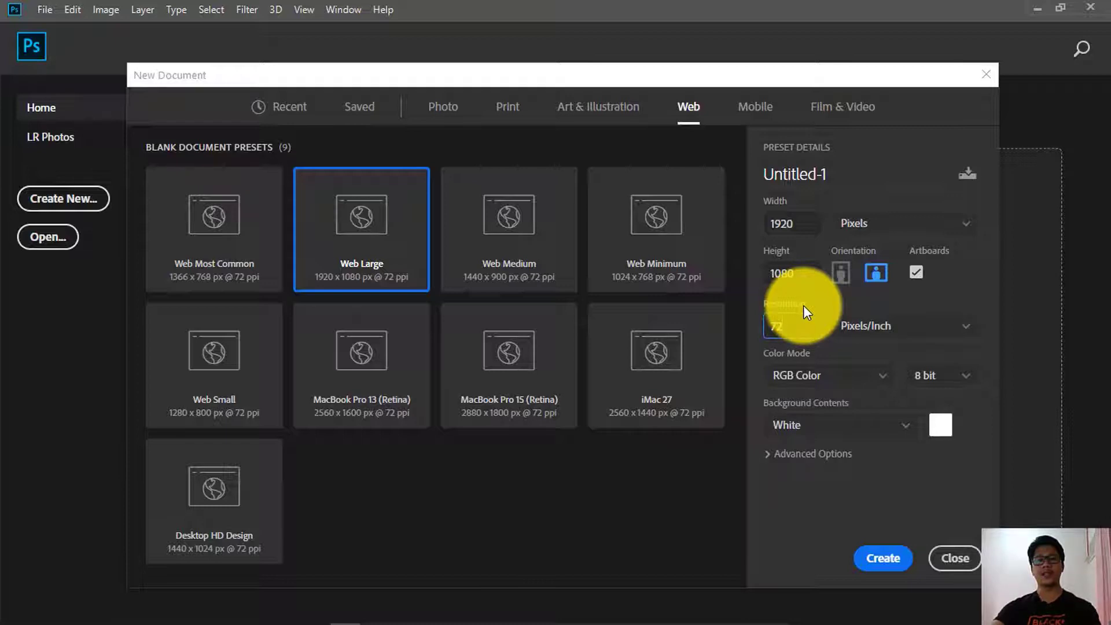
double_click(800, 326)
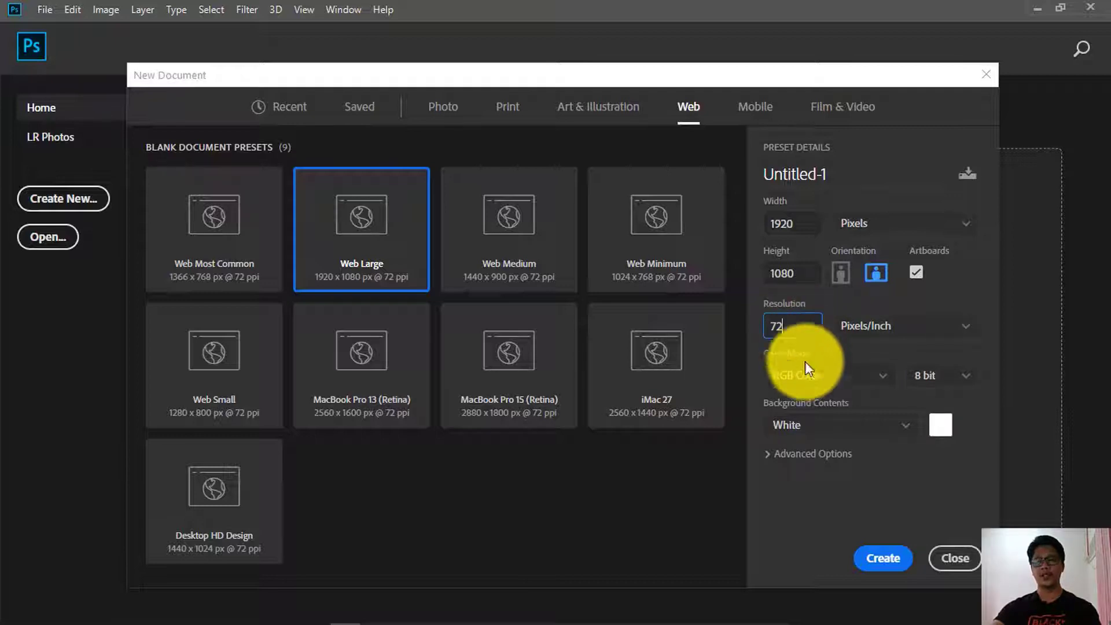
type("72")
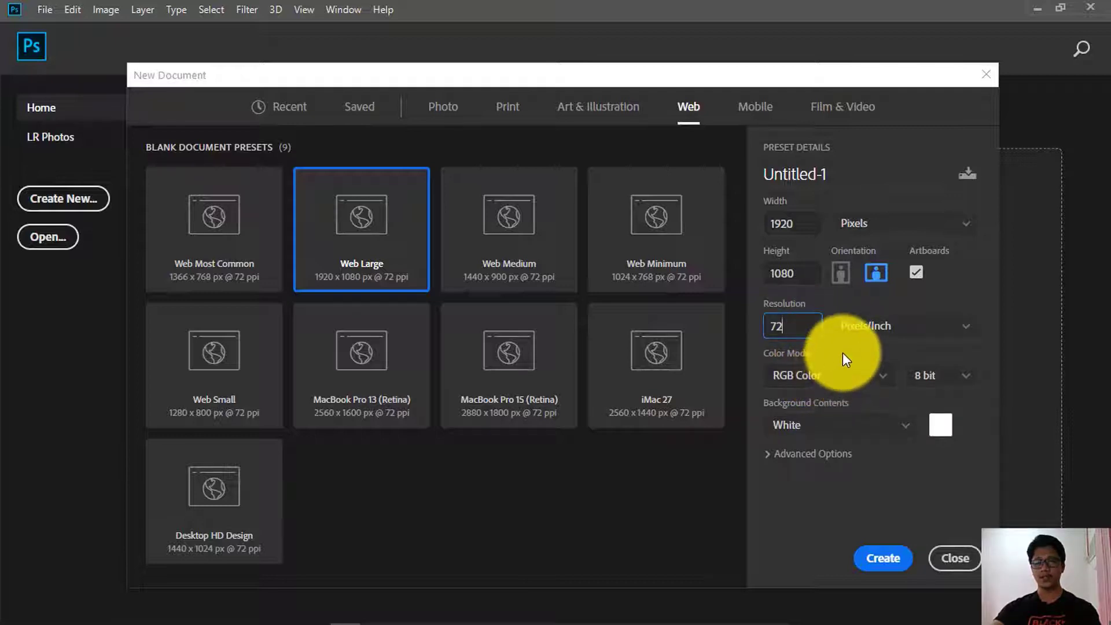
left_click(842, 352)
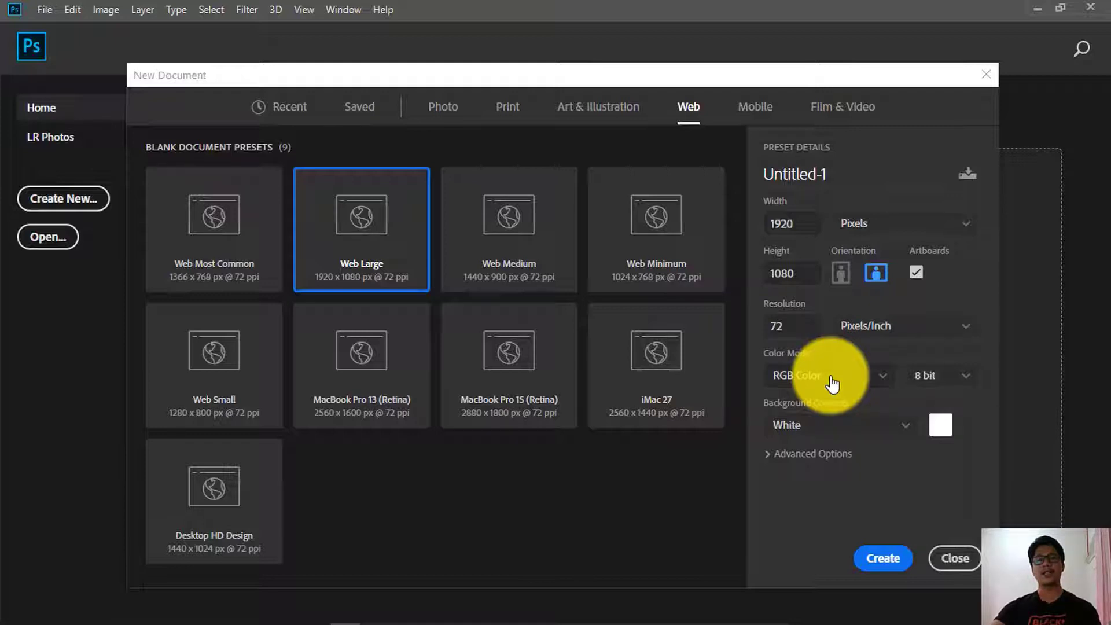
left_click(907, 425)
left_click(907, 426)
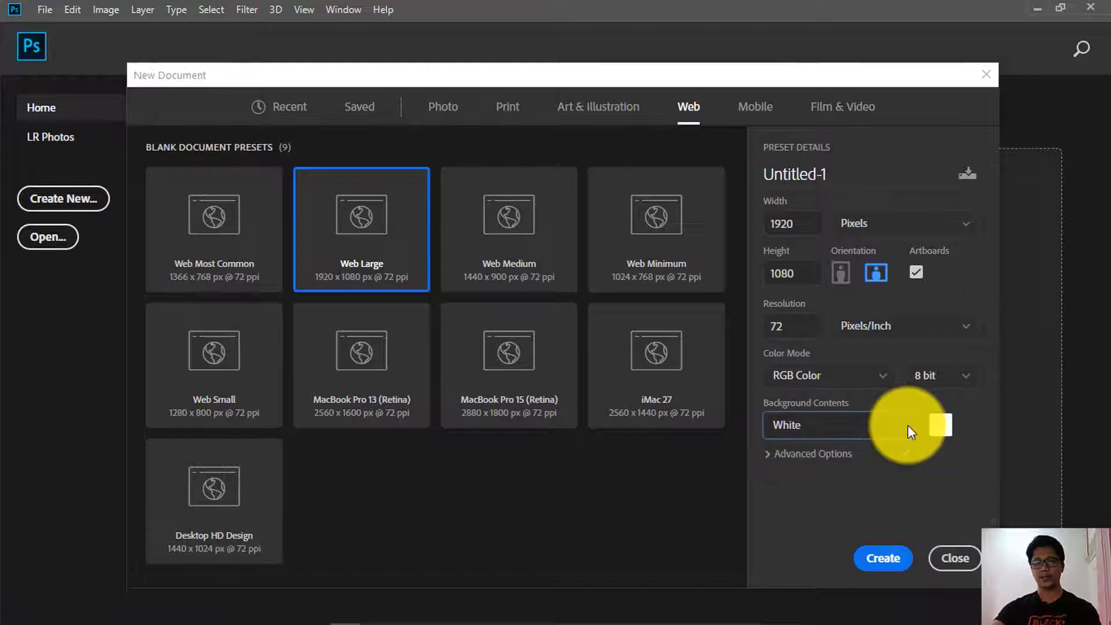
Set the color profile to Working RGB: sRGB IEC61966-2.1 and create the document
left_click(773, 453)
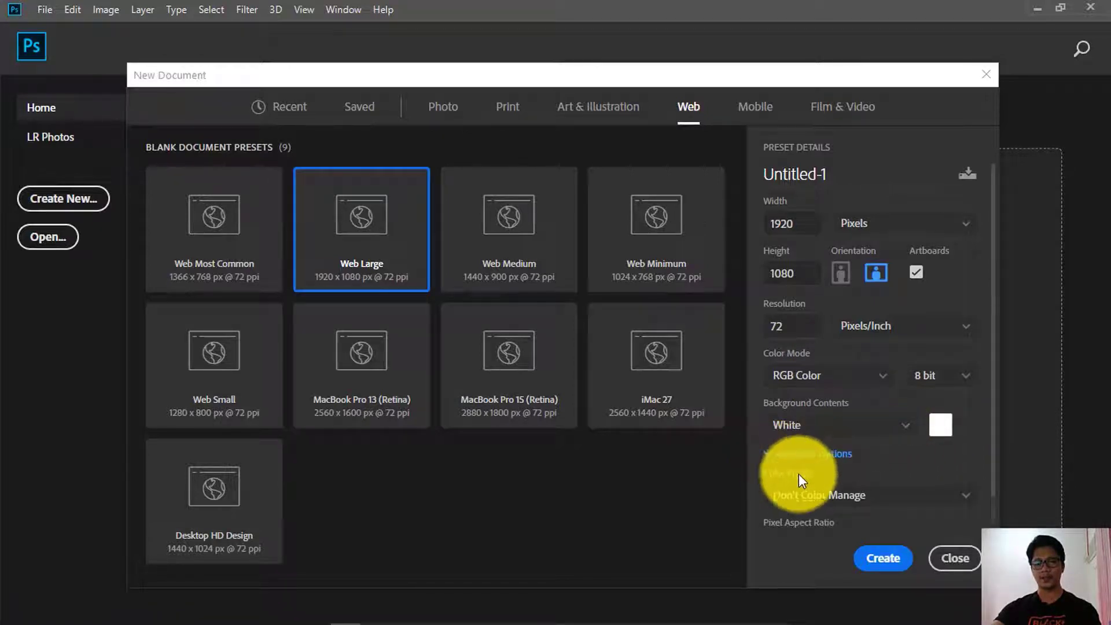
left_click(862, 498)
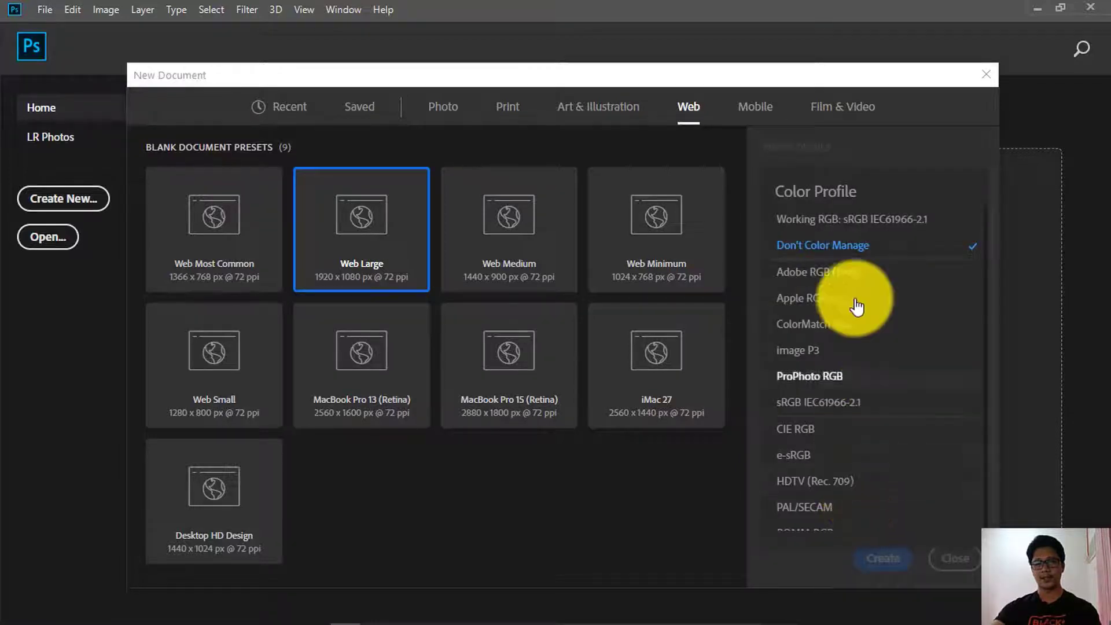
left_click(828, 231)
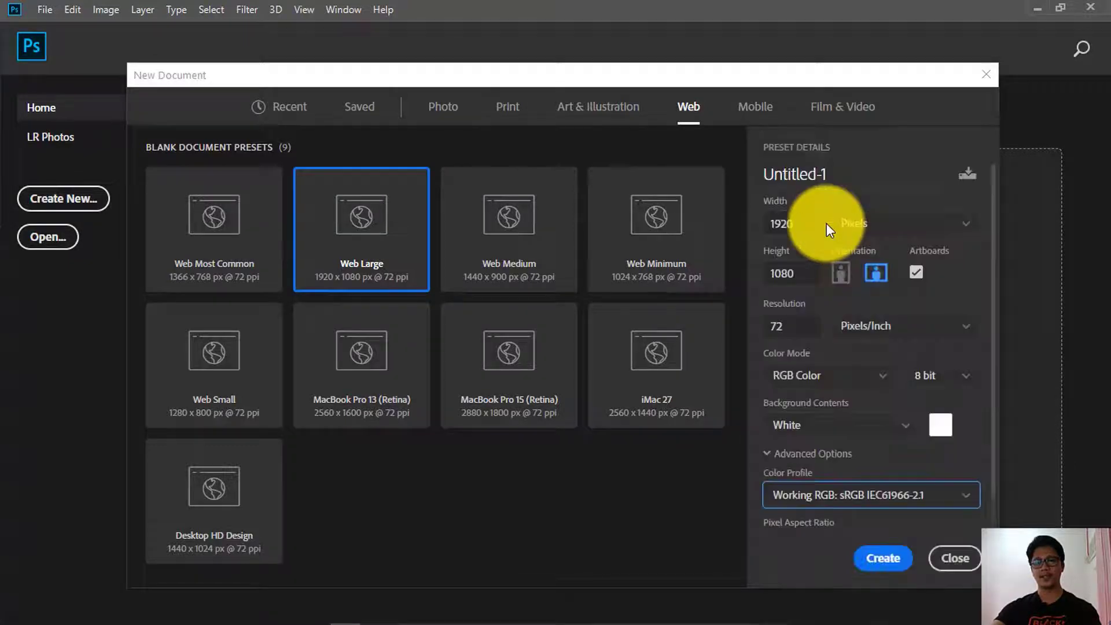
left_click(880, 561)
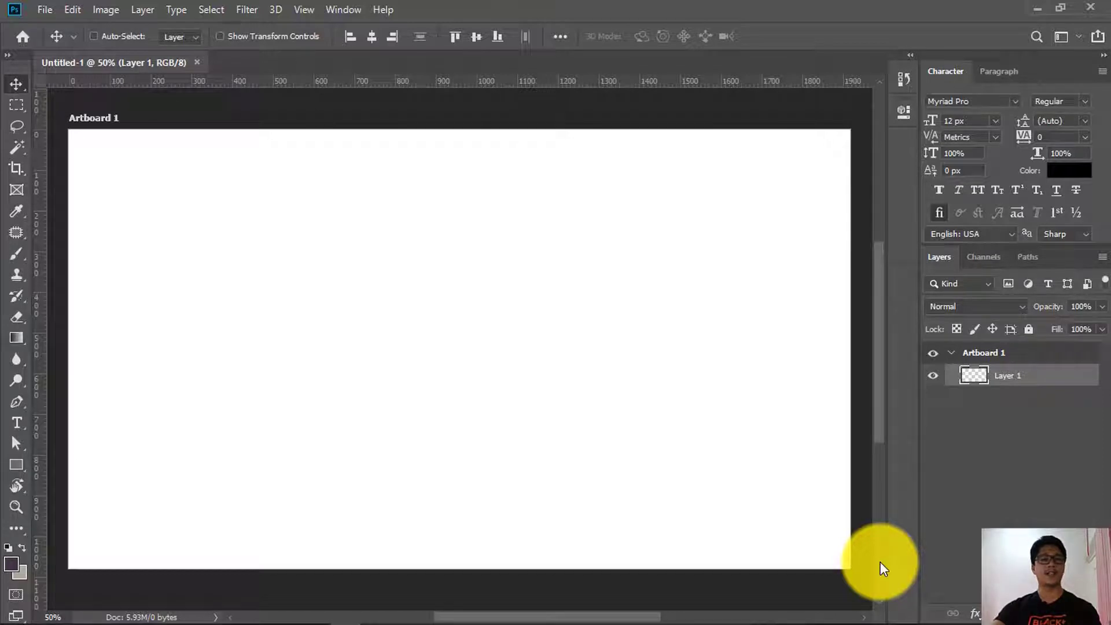
Create a rectangle shape 1200 px wide and 100 px high on the artboard
left_click(16, 467)
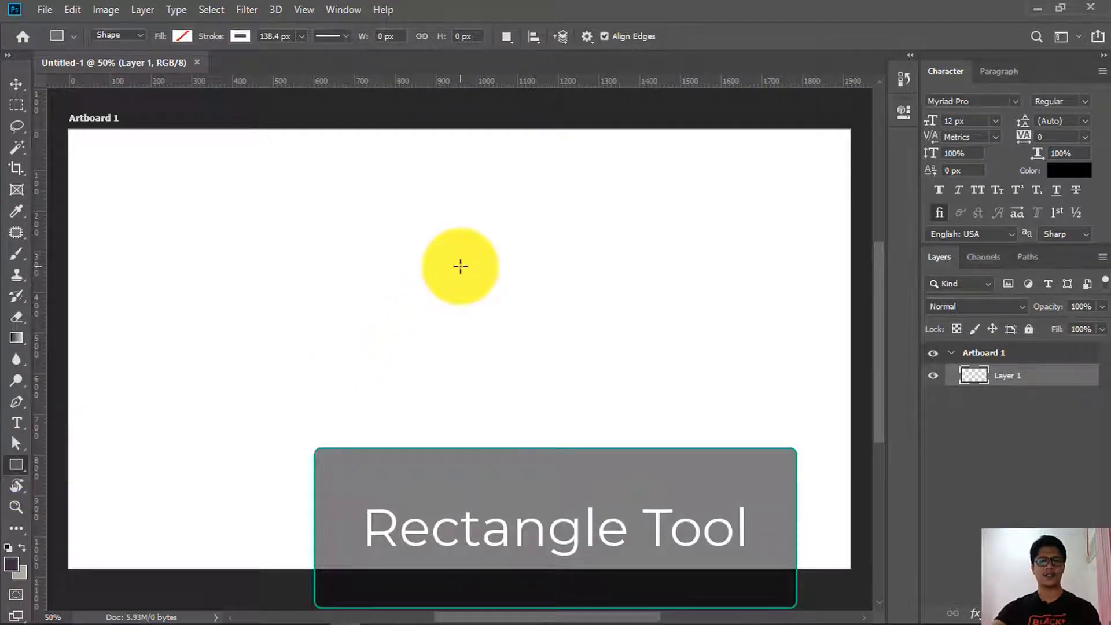
left_click(461, 268)
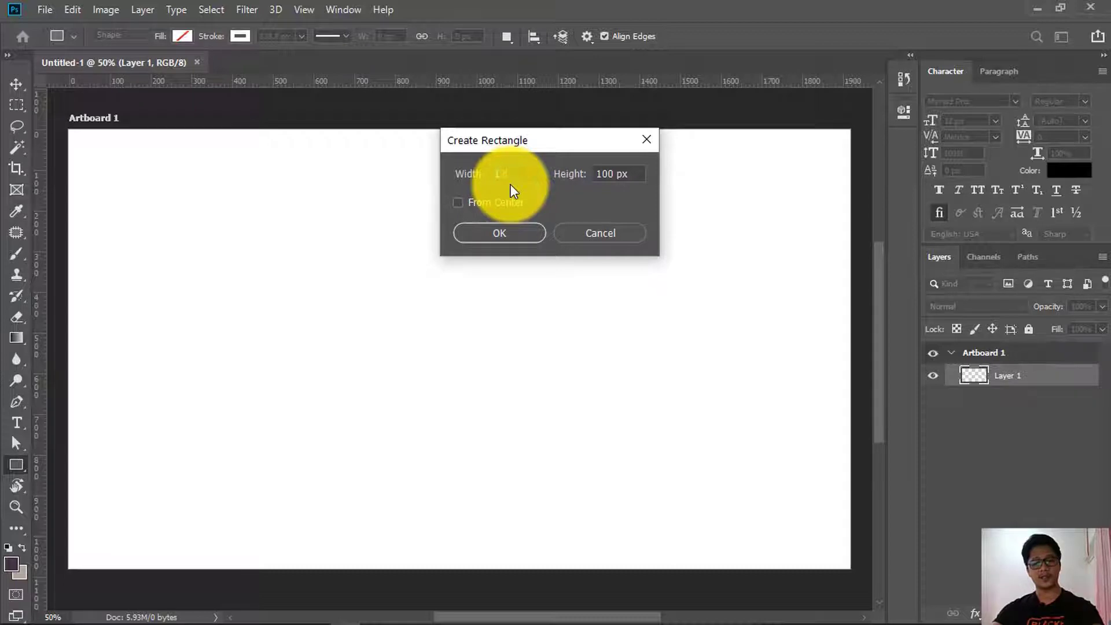
type("1200")
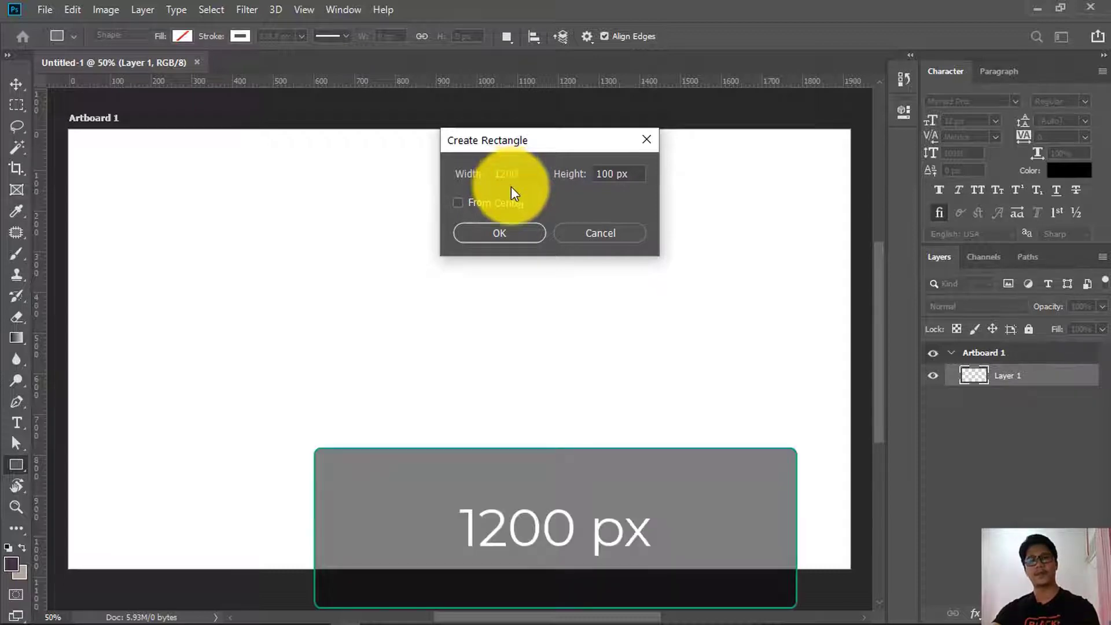
left_click(515, 230)
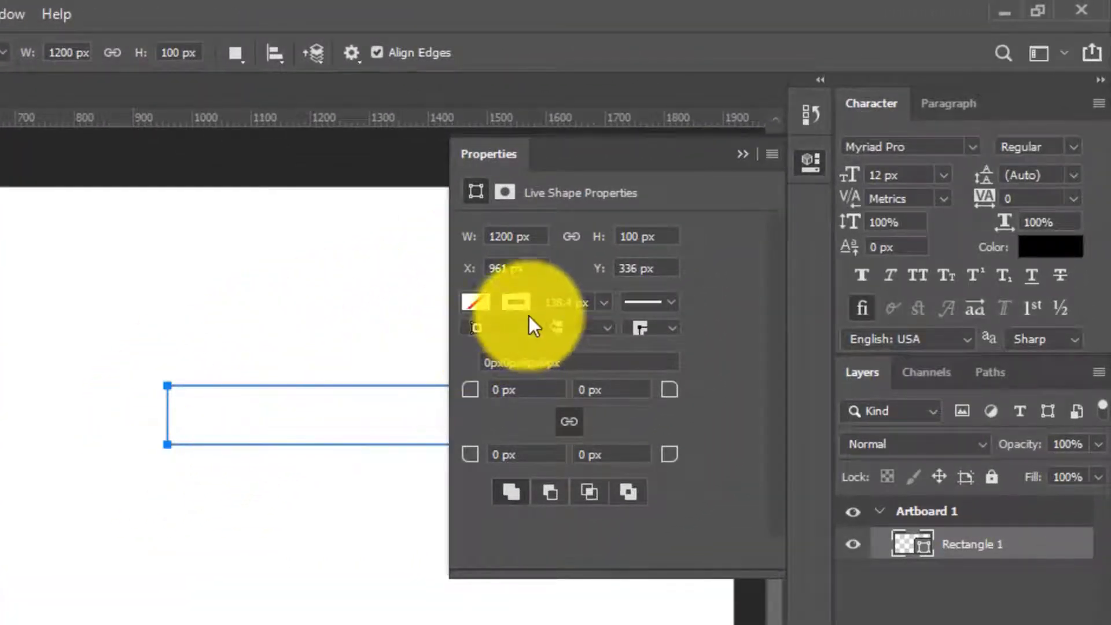
Fill the rectangle with solid black and set its stroke to none
left_click(476, 302)
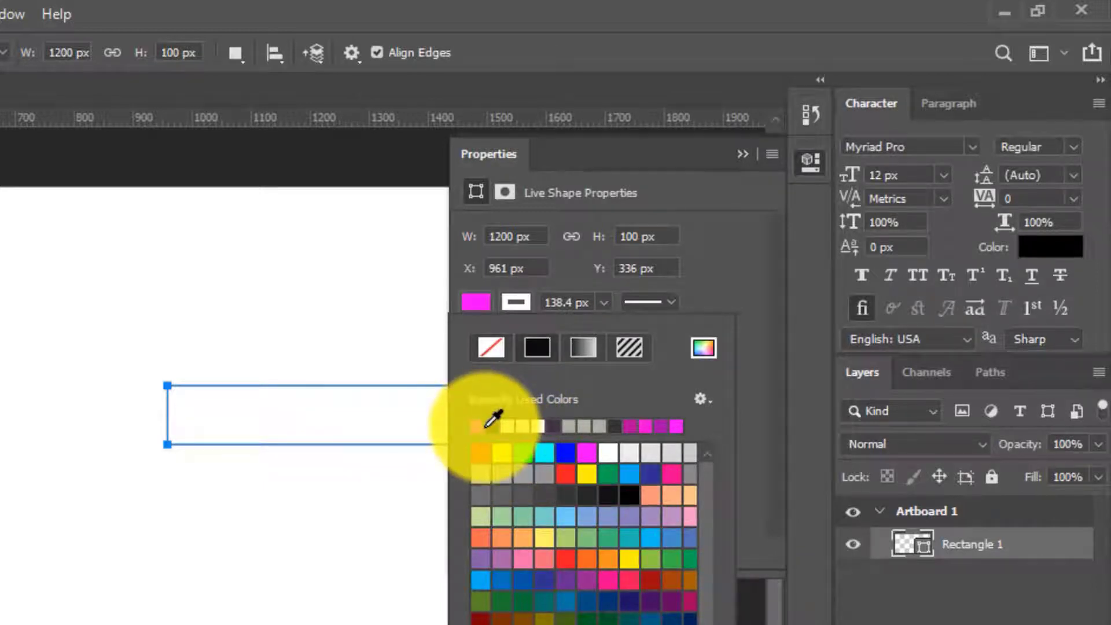
left_click(501, 424)
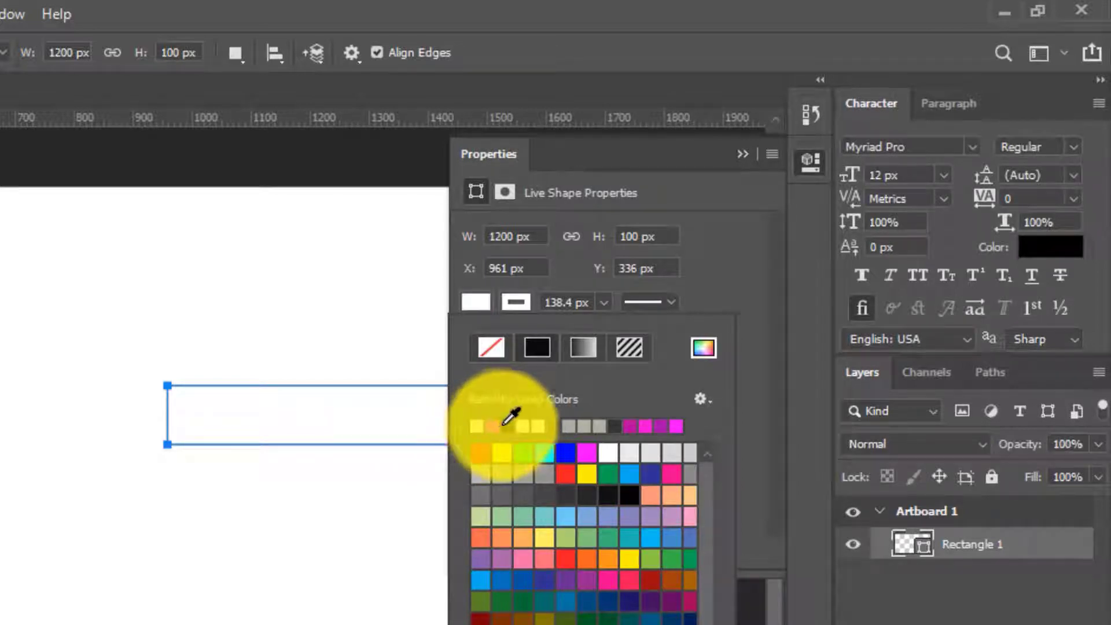
left_click(507, 426)
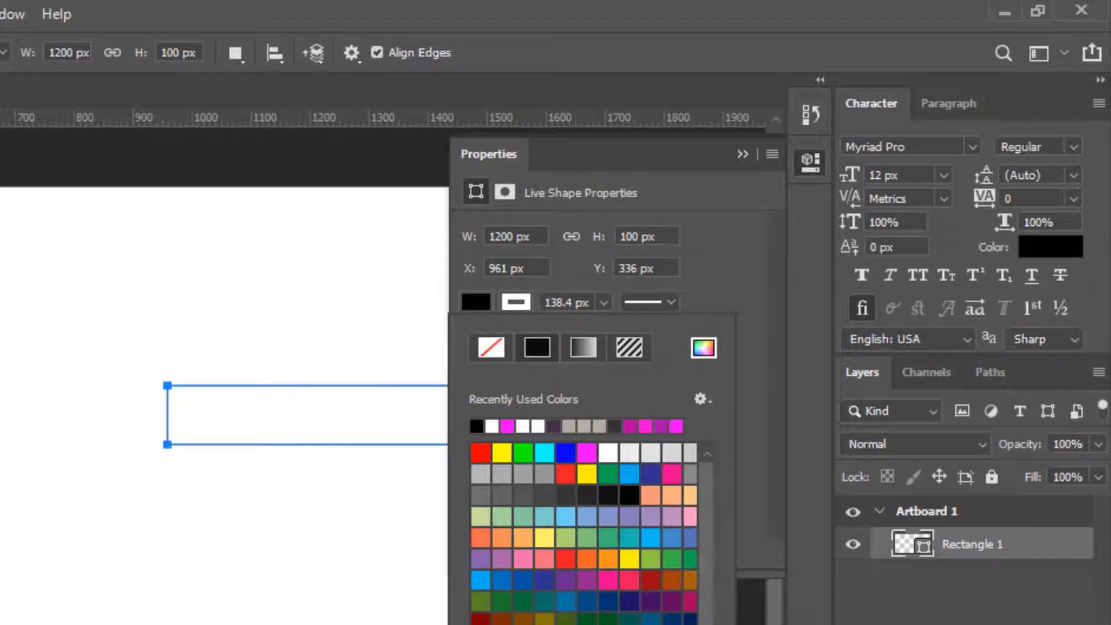
left_click(523, 302)
left_click(523, 302)
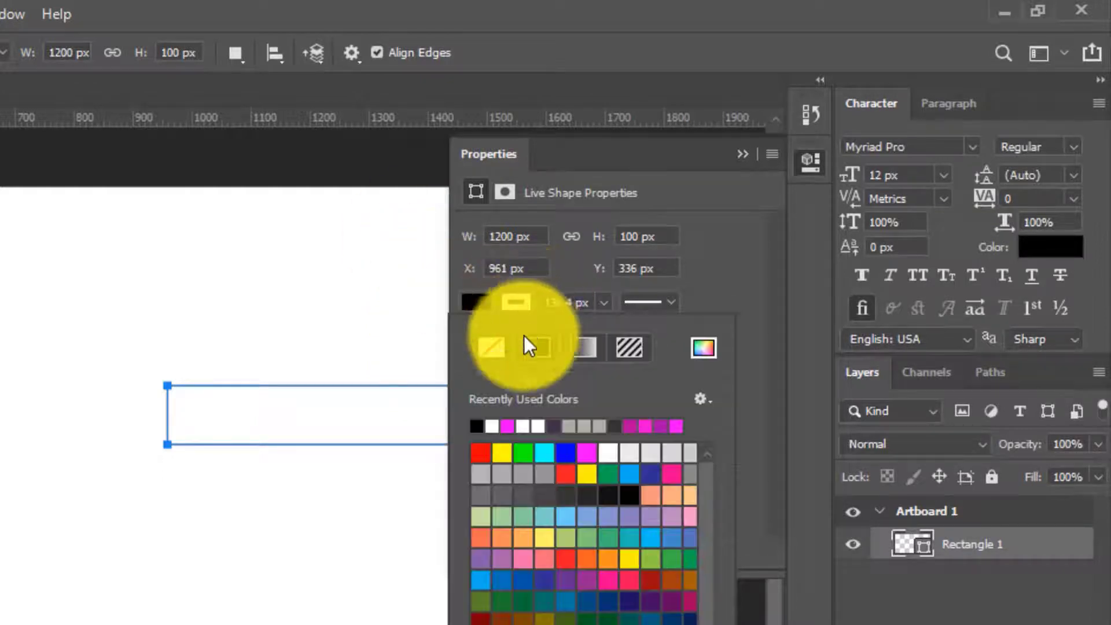
left_click(498, 349)
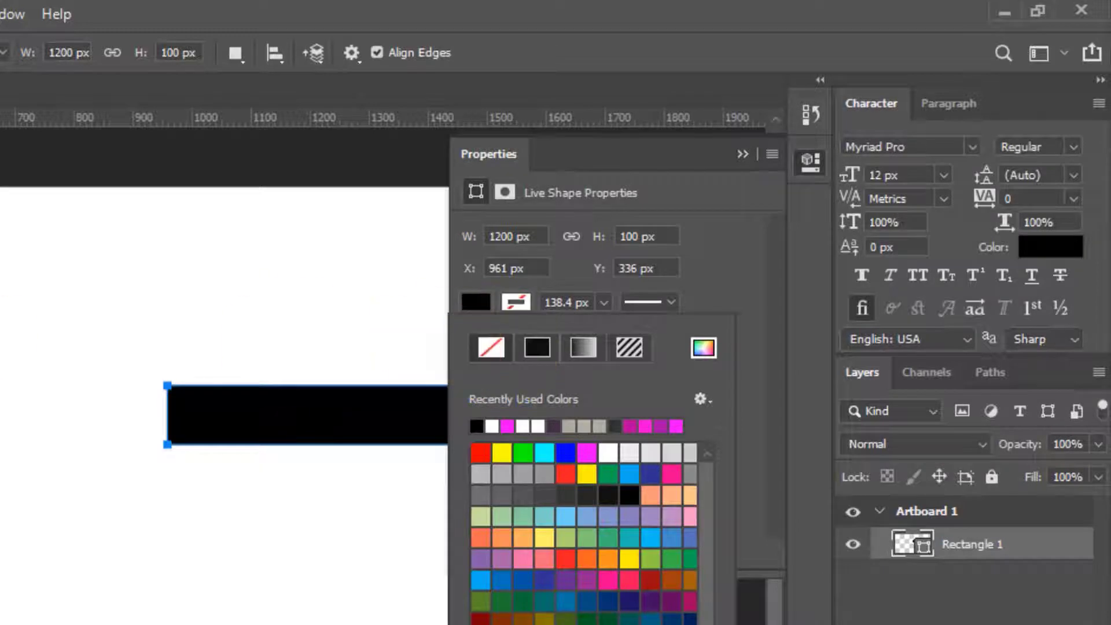
Reposition the black rectangle within the upper half of the artboard using the Move tool
key("v")
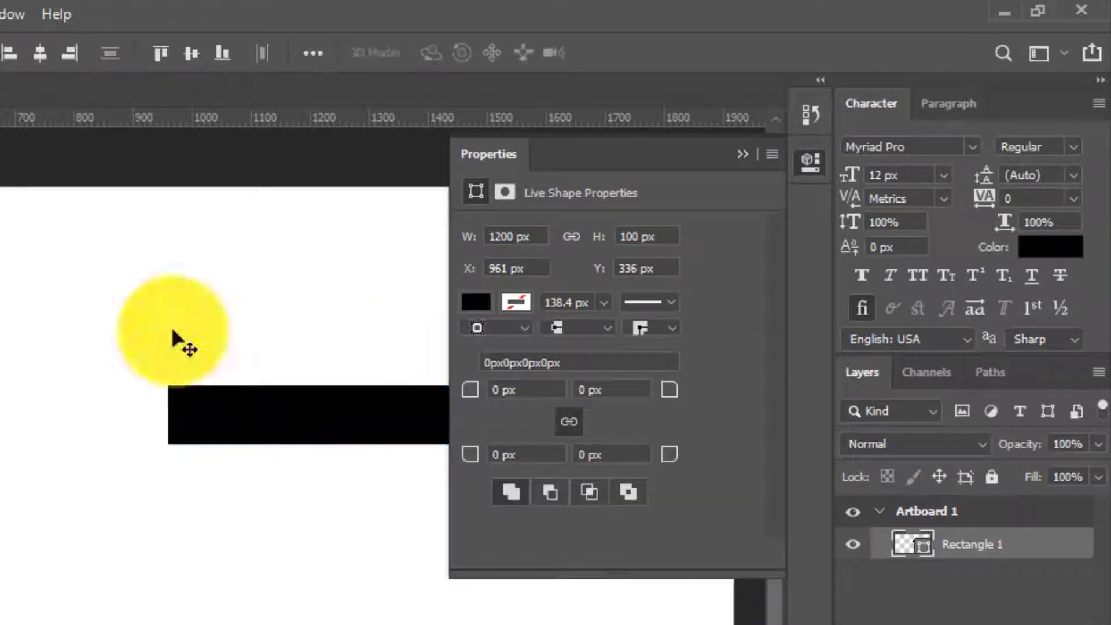
left_click_drag(351, 398, 71, 351)
left_click(855, 106)
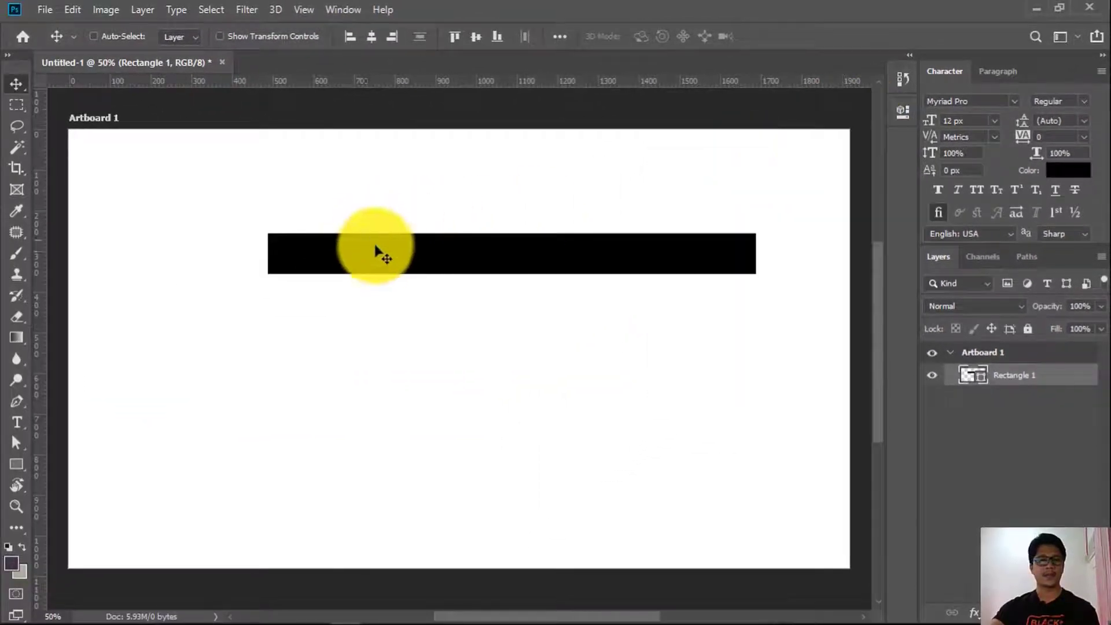
left_click_drag(372, 247, 337, 233)
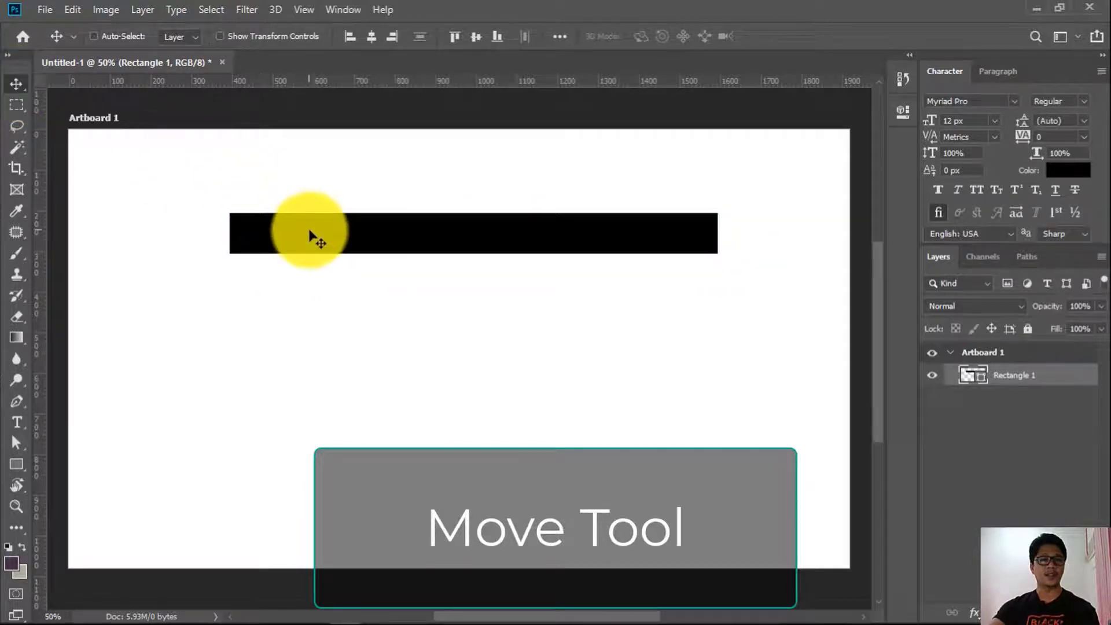
key("v")
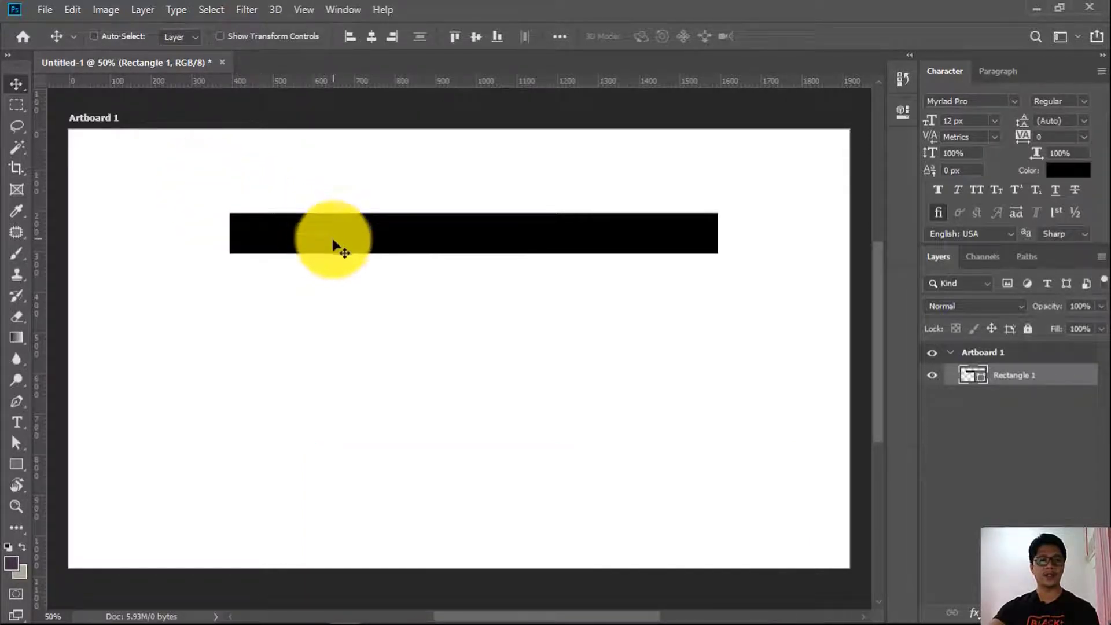
left_click_drag(334, 242, 396, 265)
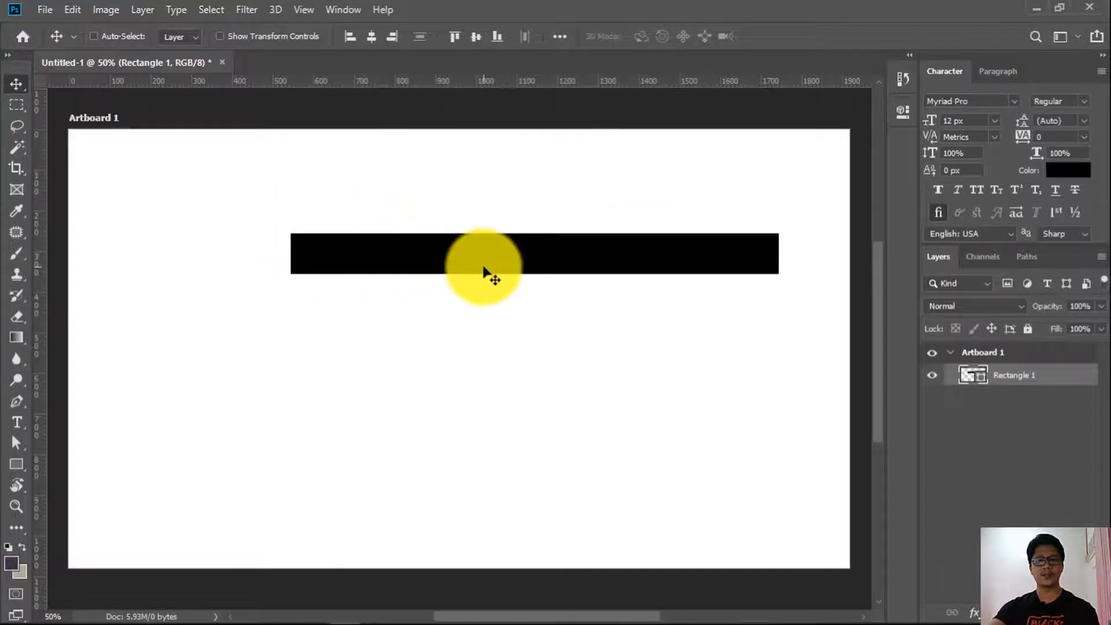
Move the black rectangle to the artboard's top edge and center it horizontally with Align Horizontal Centers
left_click_drag(484, 270, 414, 266)
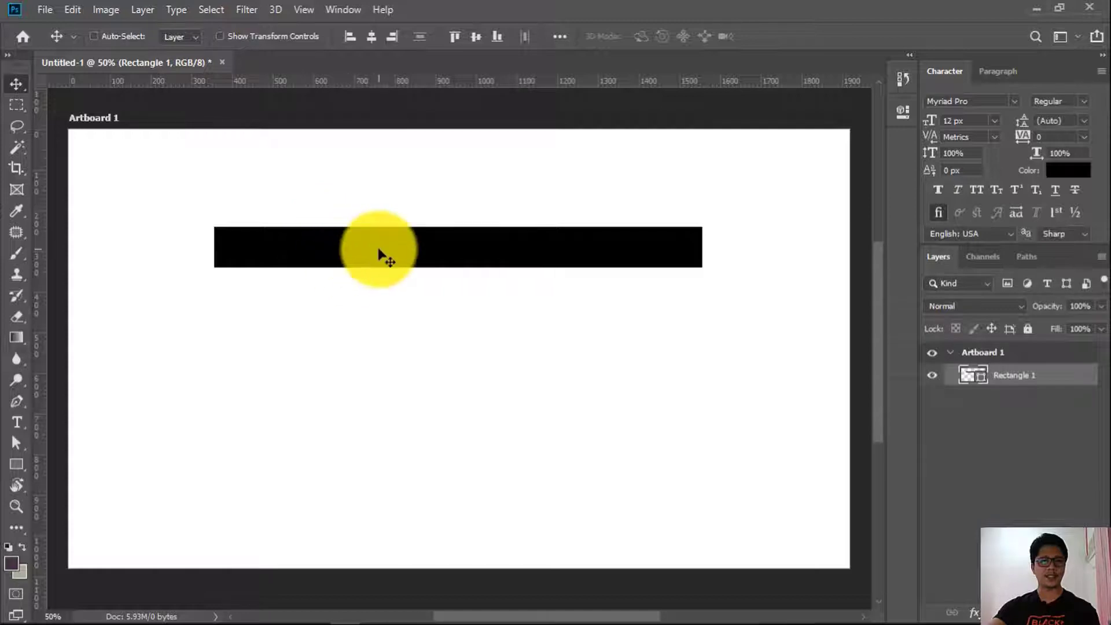
left_click_drag(389, 255, 393, 149)
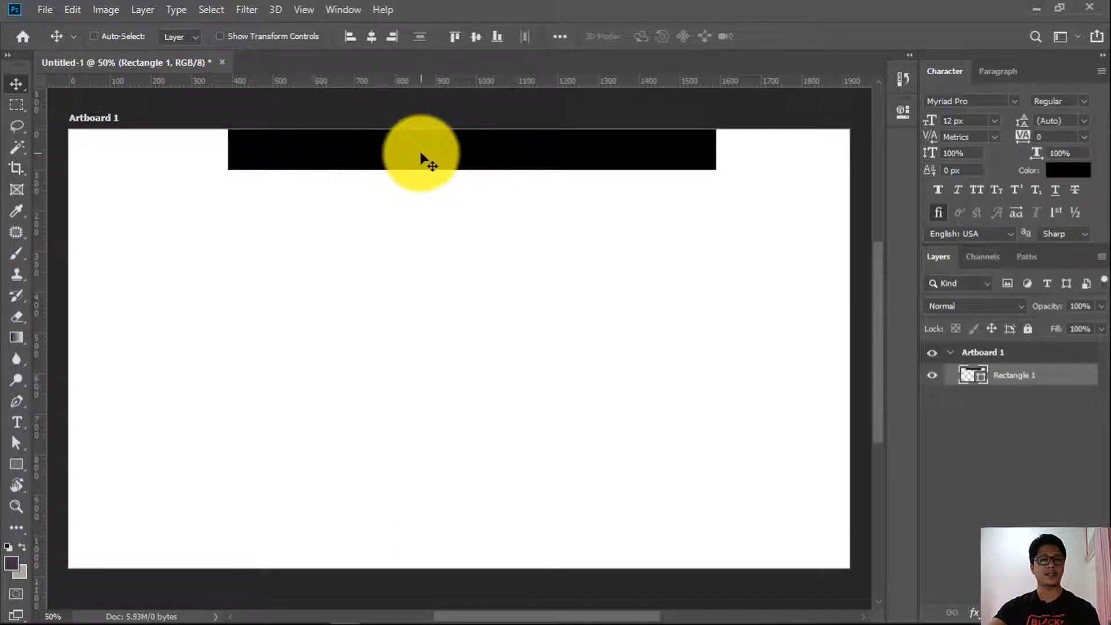
left_click_drag(421, 162, 291, 160)
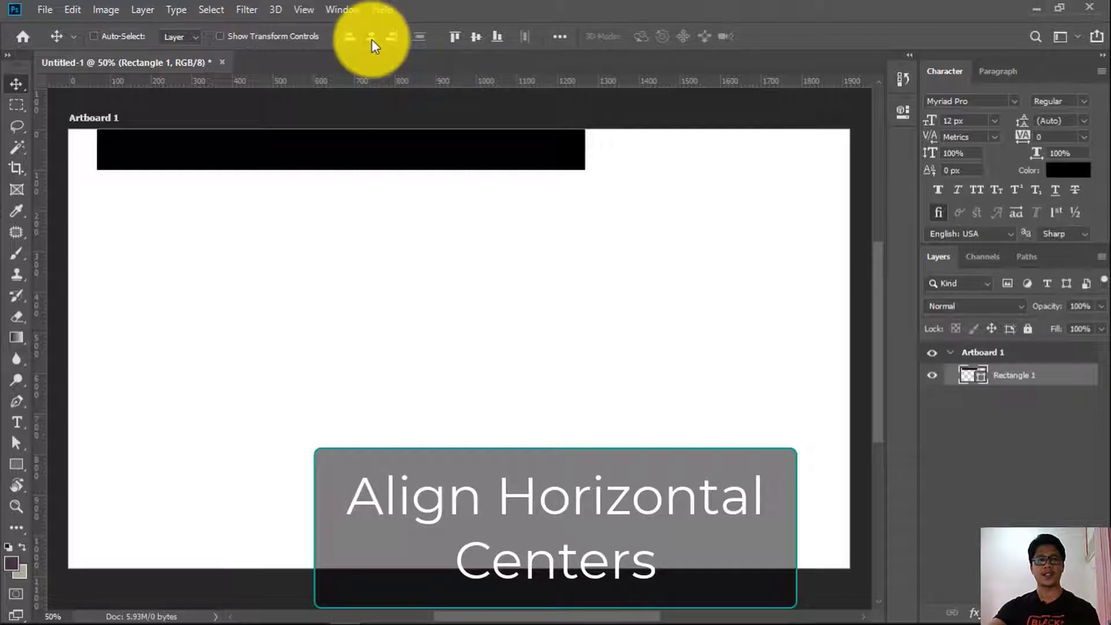
left_click(370, 38)
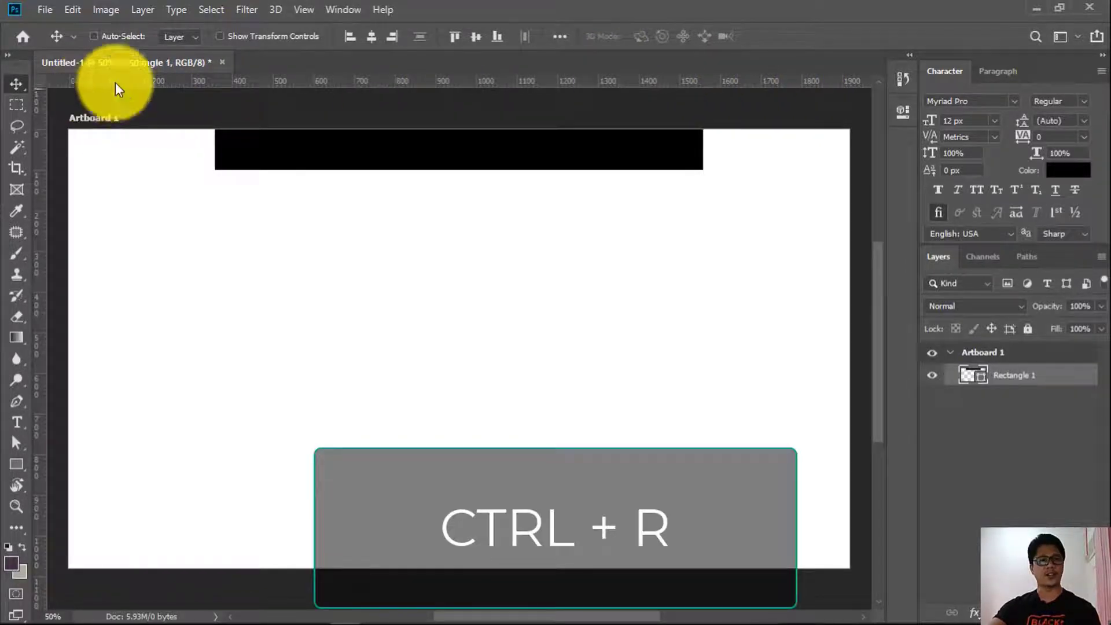
With the rulers shown, place vertical guides along the left and right edges of the black rectangle
left_click(301, 9)
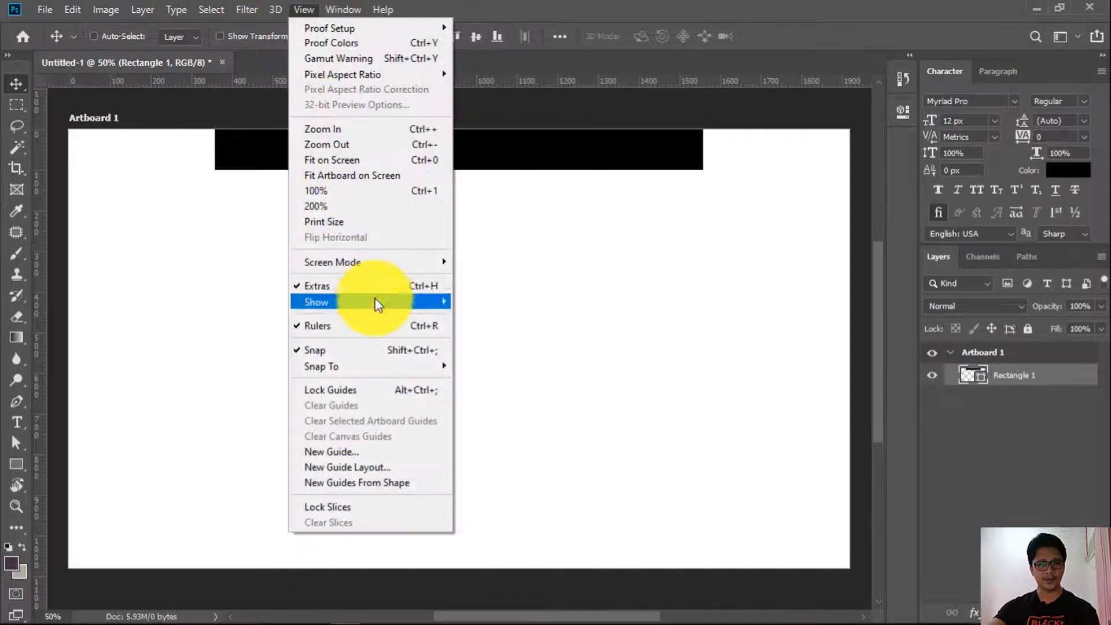
left_click(343, 331)
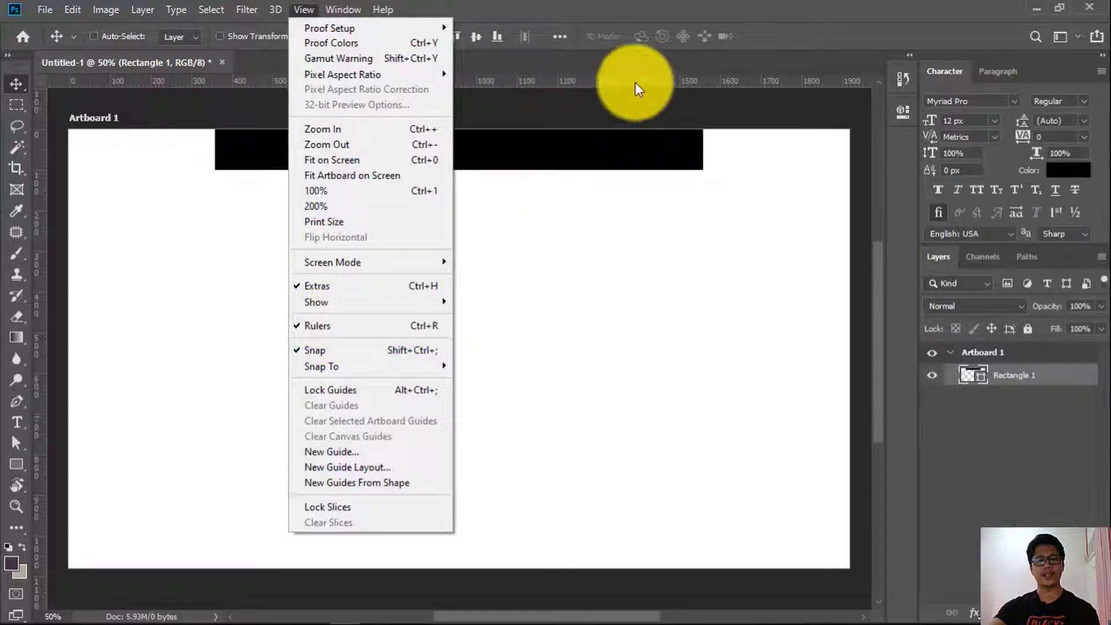
left_click(483, 293)
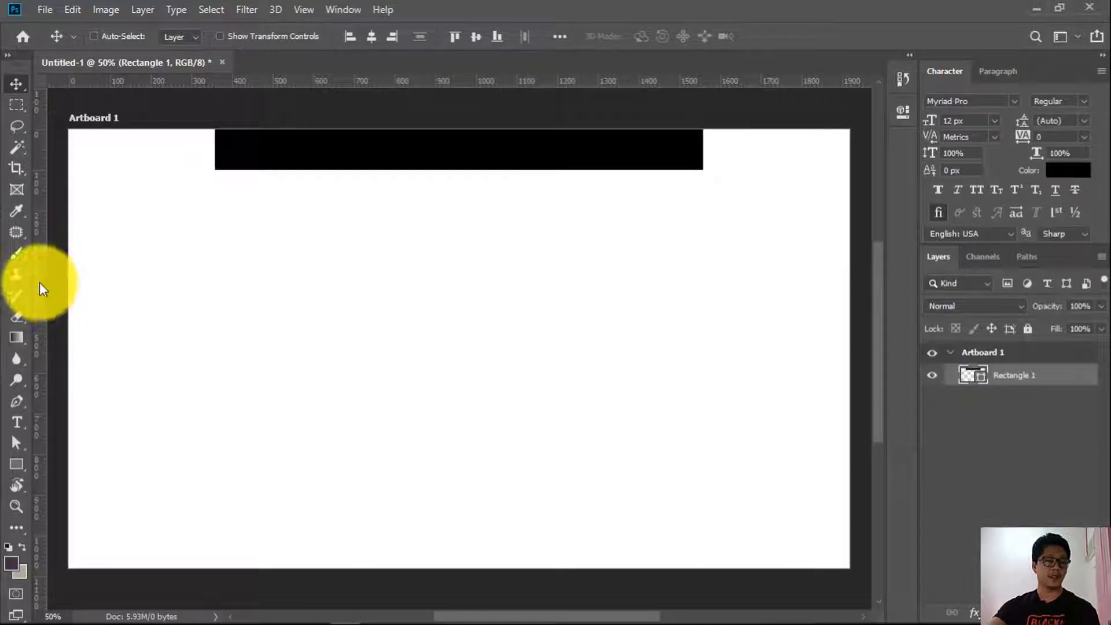
left_click_drag(40, 282, 213, 296)
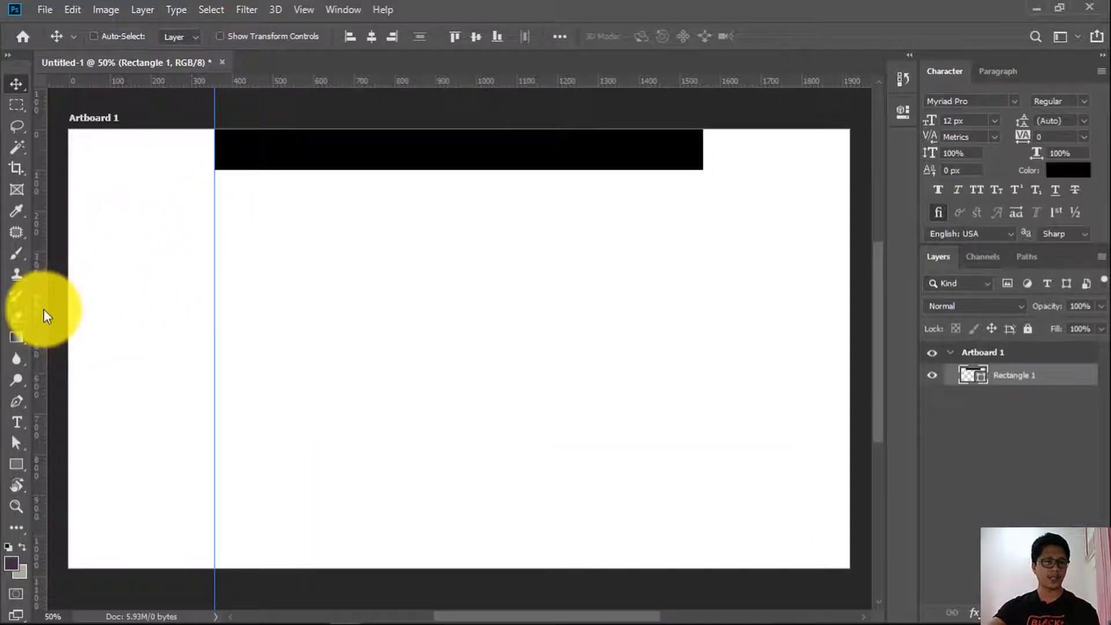
left_click_drag(43, 308, 702, 311)
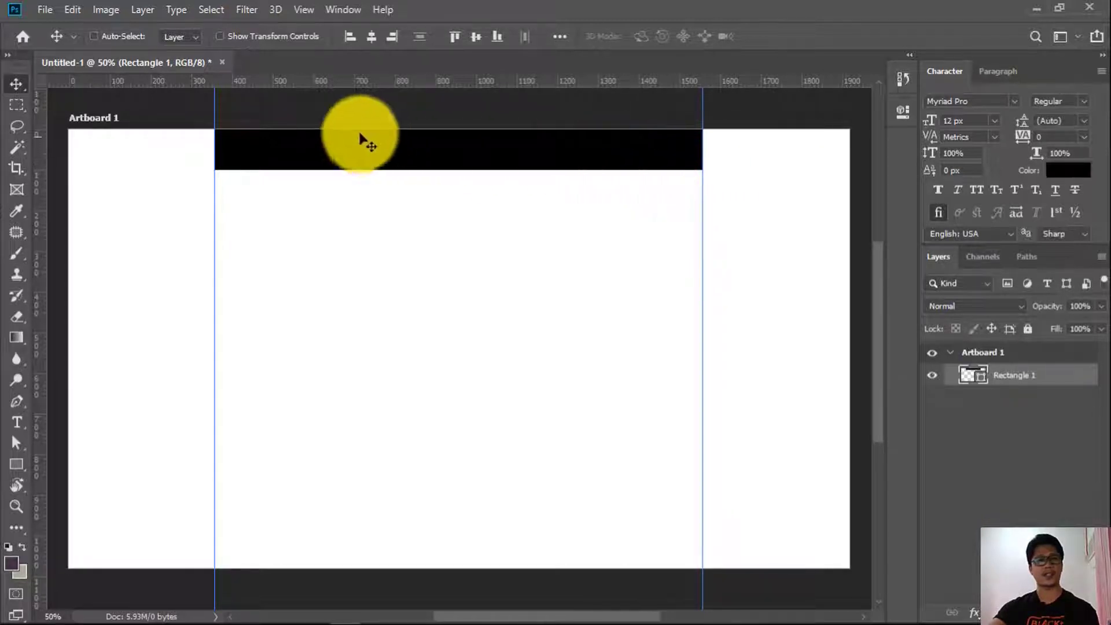
left_click(303, 10)
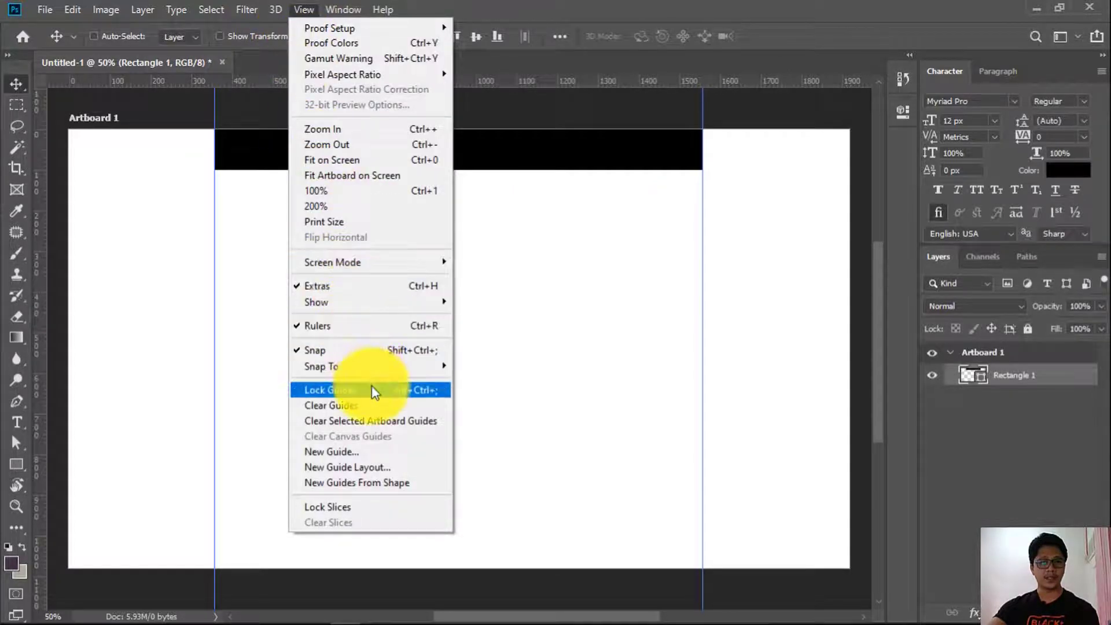
mouse_move(336, 370)
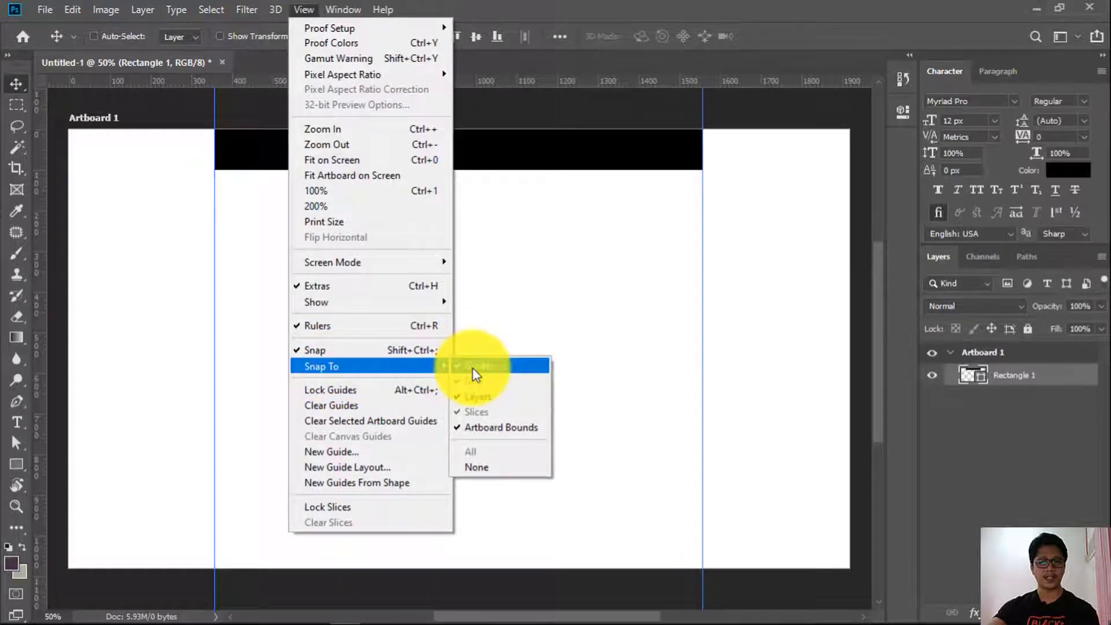
left_click(688, 154)
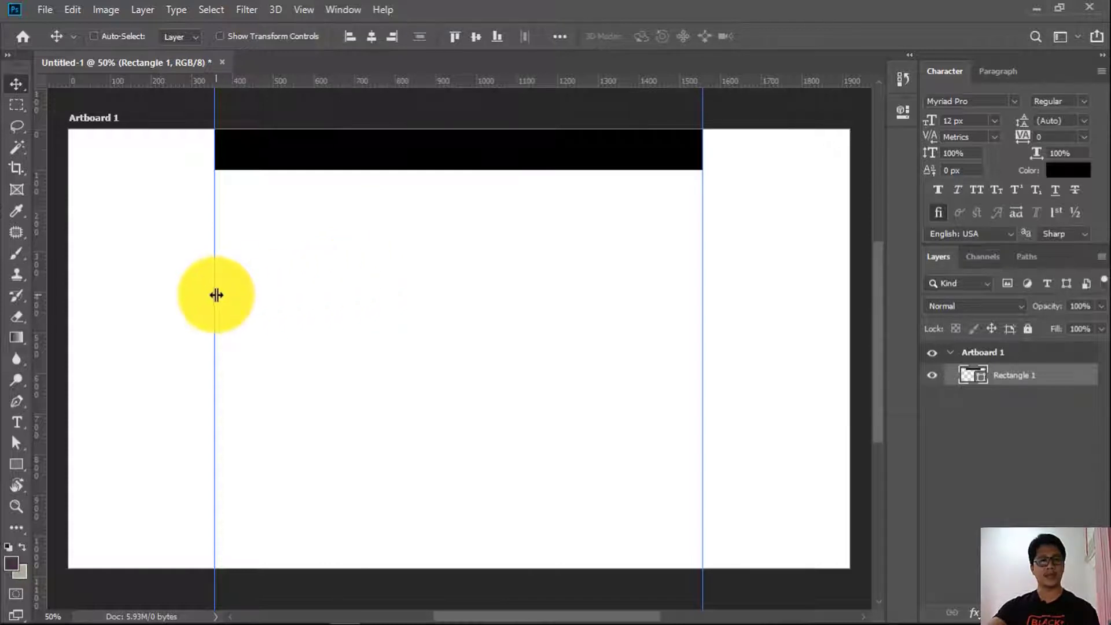
Lock the two vertical guides so they cannot be moved, and test this on the right-hand guide
left_click_drag(216, 295, 213, 319)
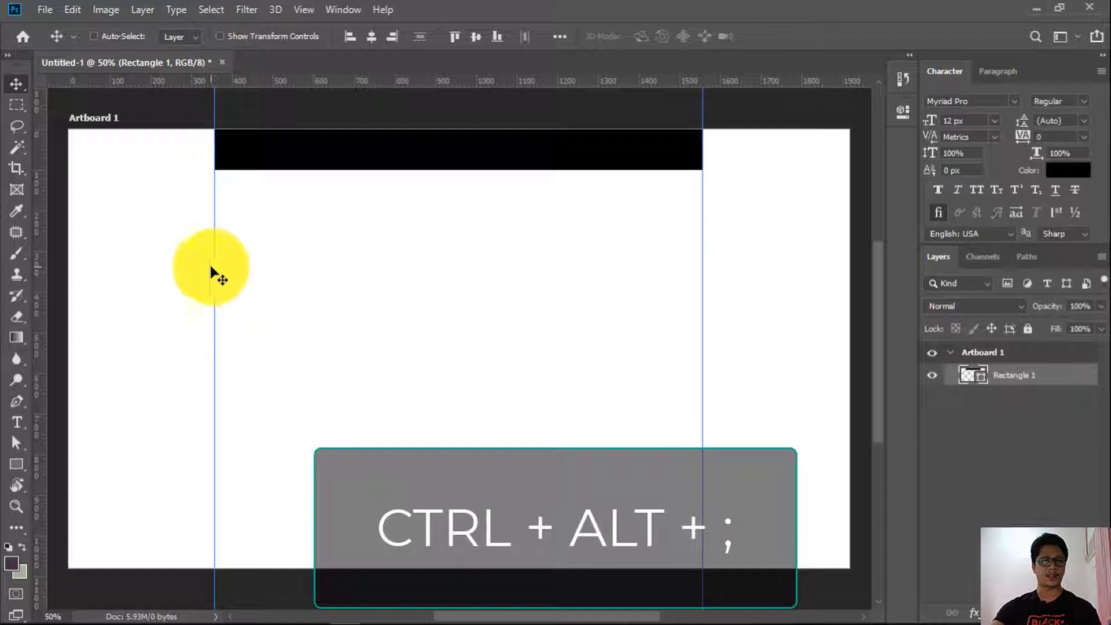
left_click(957, 497)
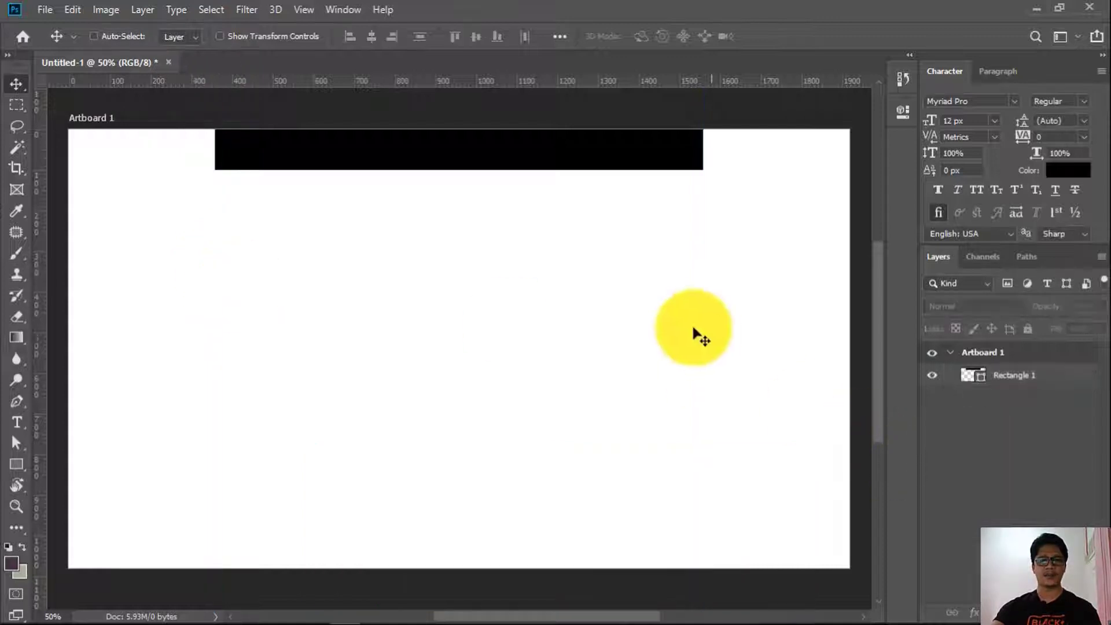
left_click(689, 214)
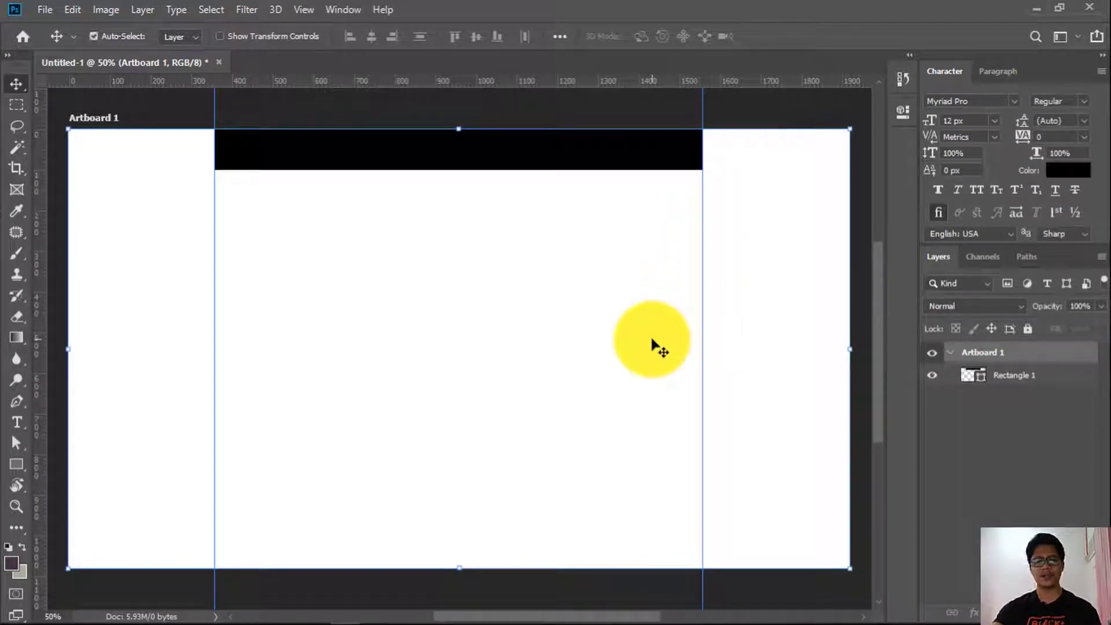
key("ctrl+alt+semicolon")
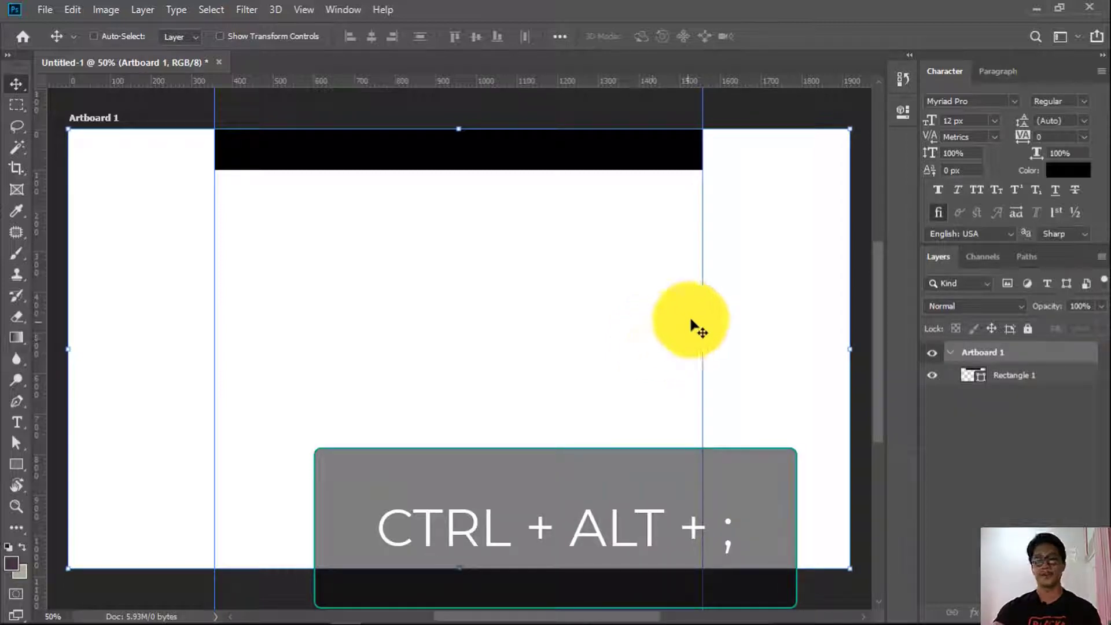
mouse_move(701, 305)
left_mouse_down()
mouse_move(746, 303)
mouse_move(703, 309)
left_mouse_up()
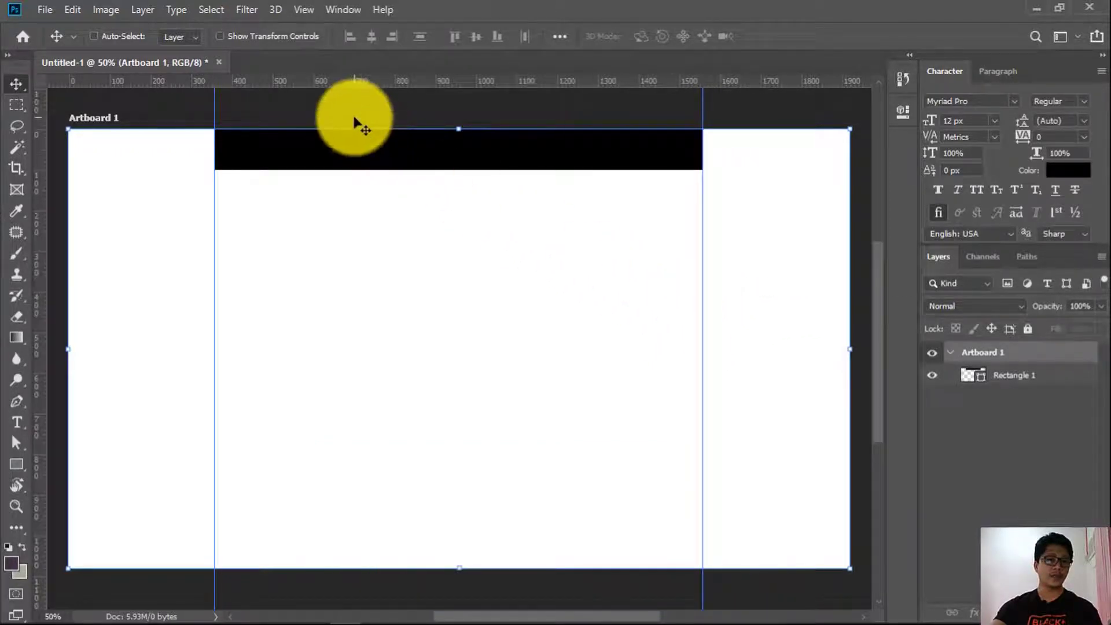
left_click(308, 15)
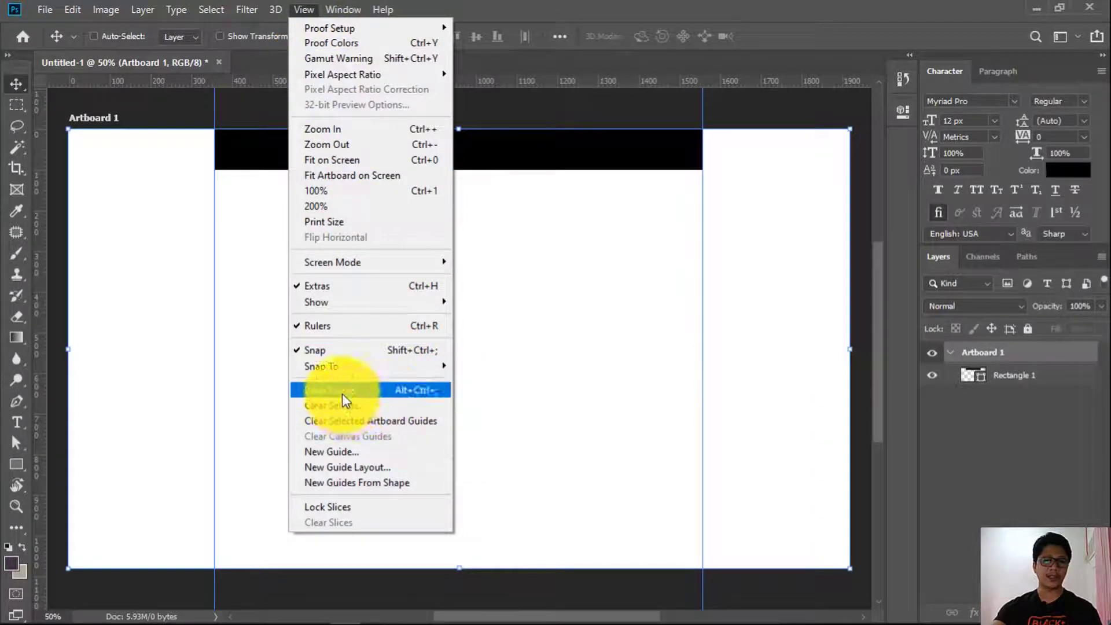
left_click(409, 393)
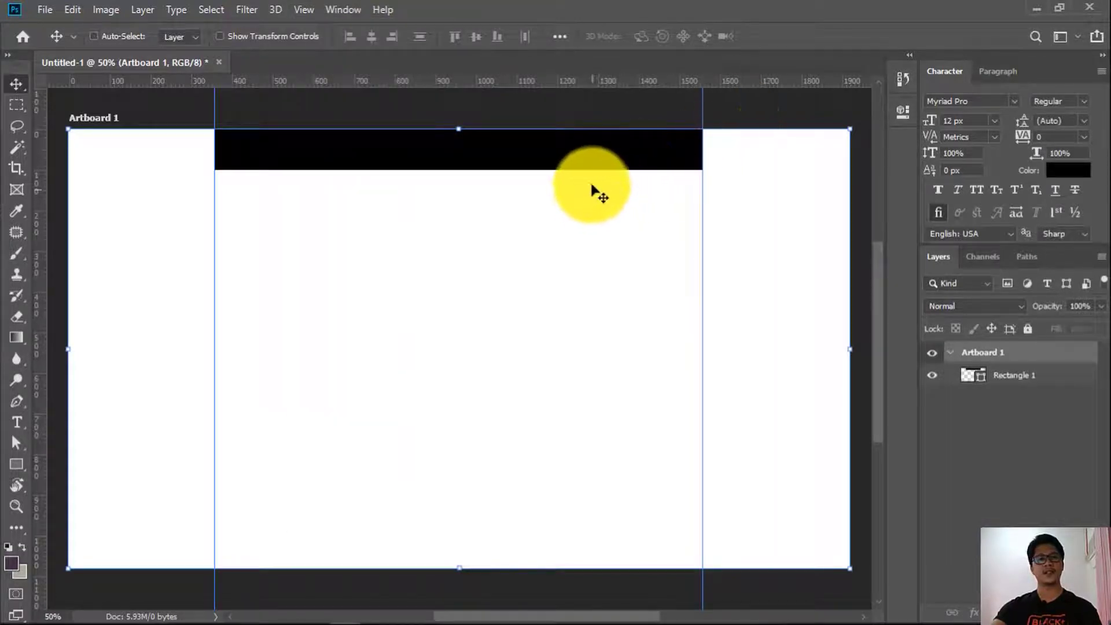
Select the black rectangle on the artboard in place of the artboard itself, leaving its size as is
key("ctrl")
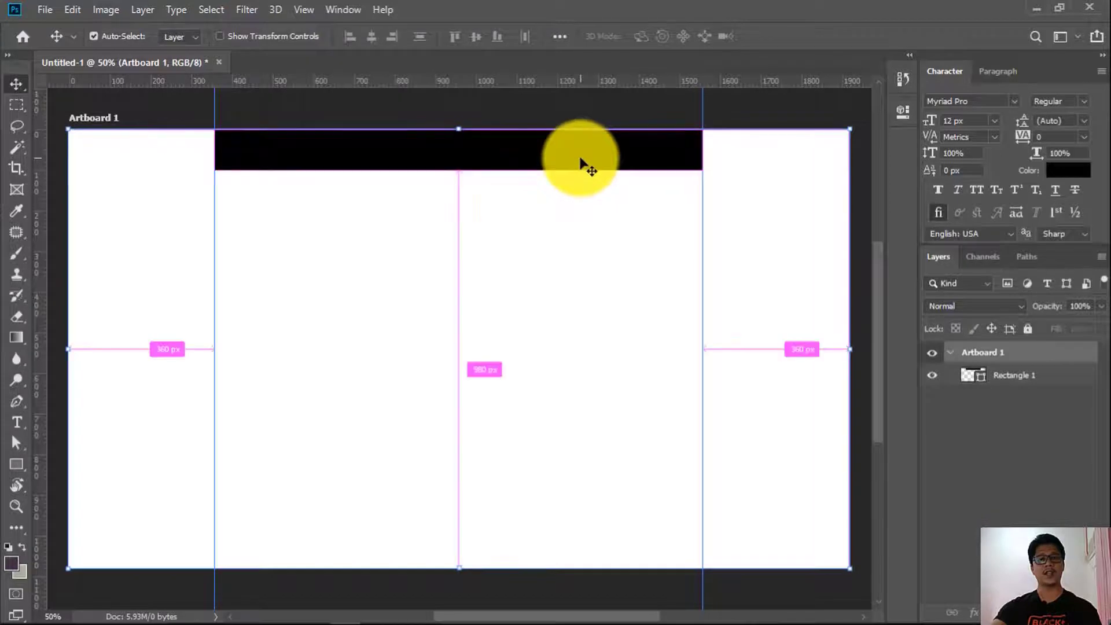
left_click(581, 162, "ctrl")
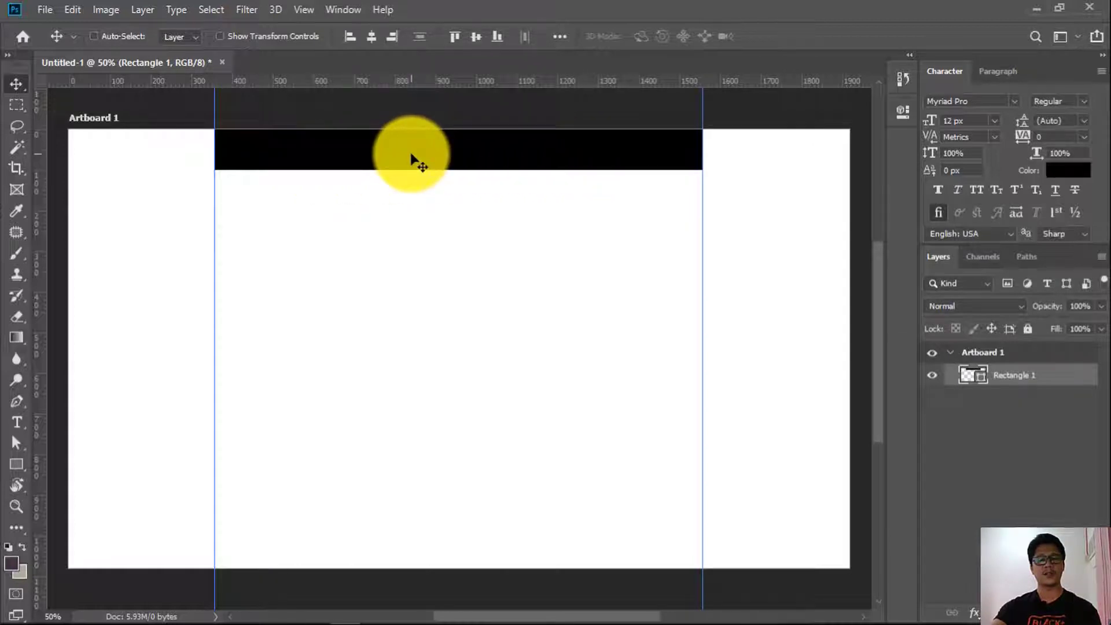
key("ctrl")
key("ctrl+t")
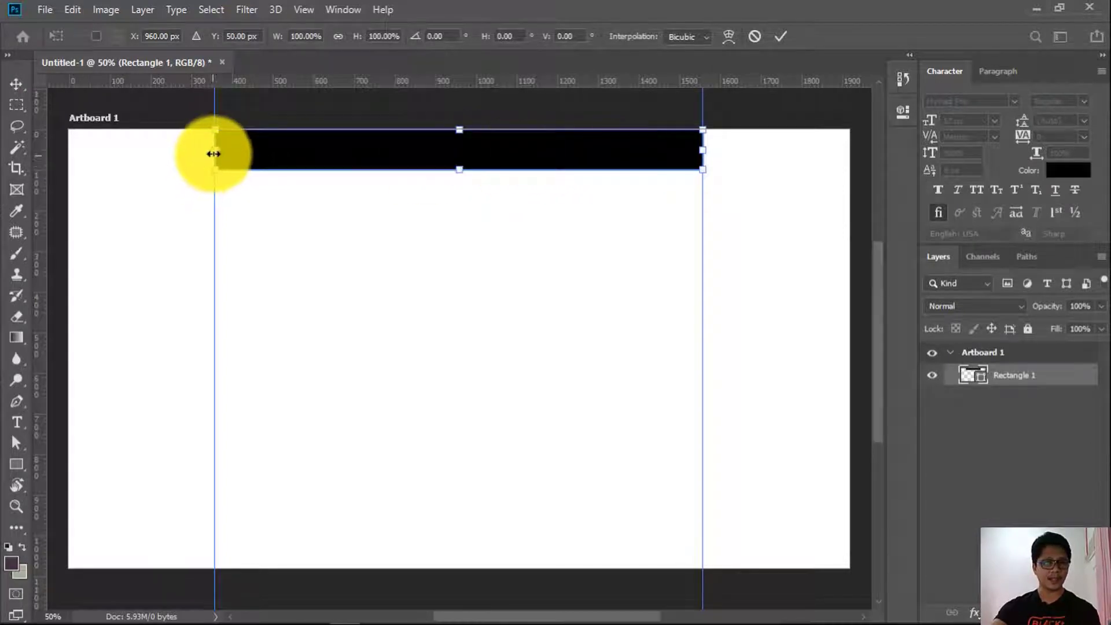
key("Return")
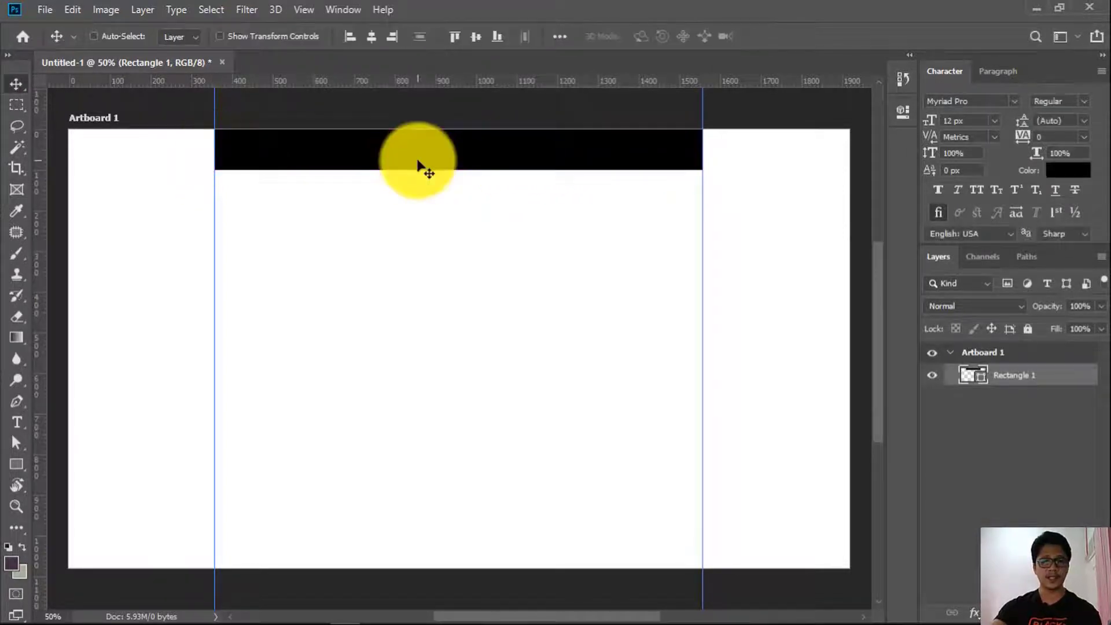
key("ctrl")
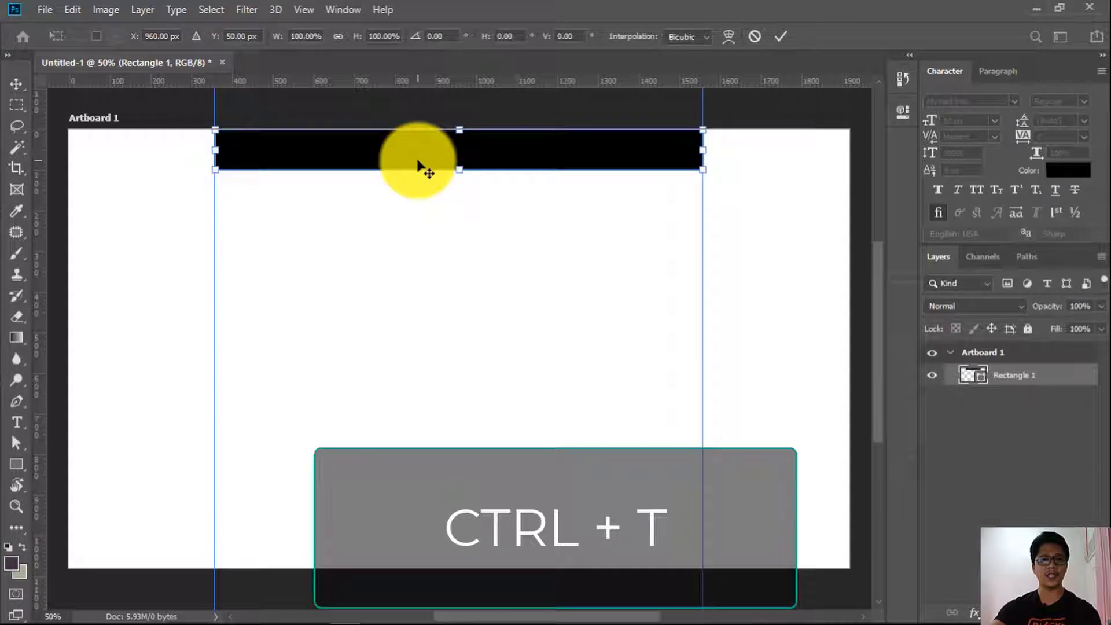
left_click_drag(218, 154, 69, 154)
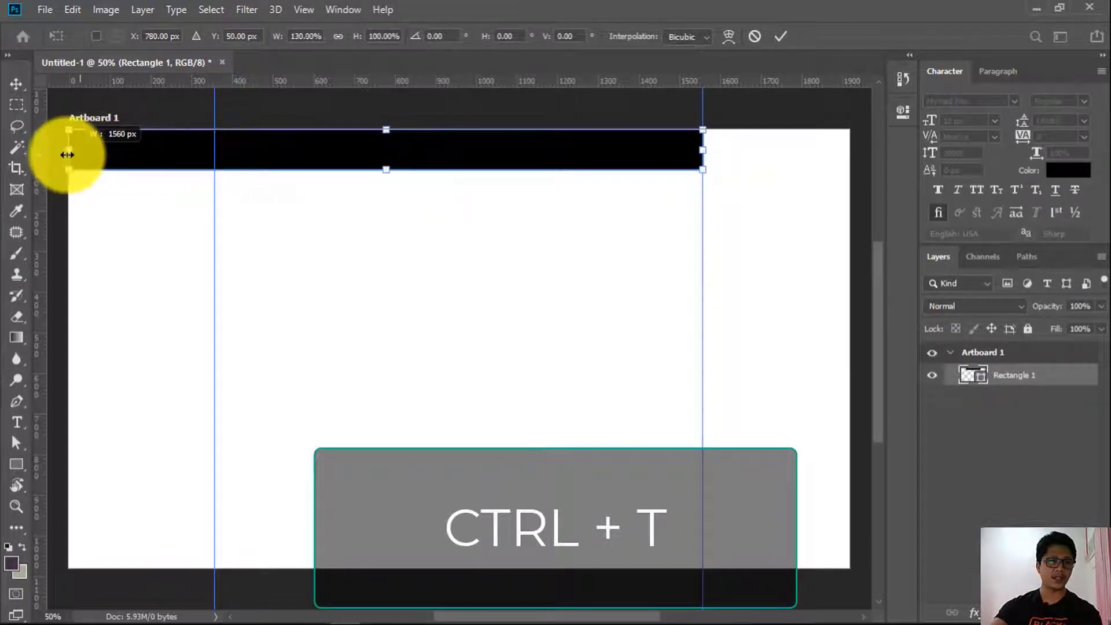
left_click_drag(698, 153, 847, 146)
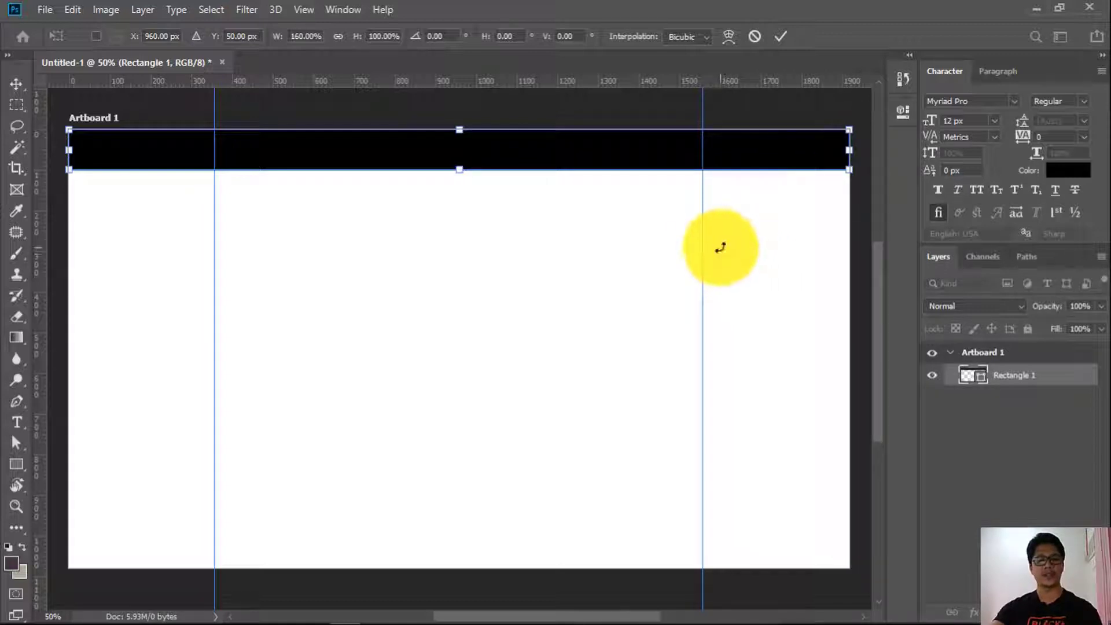
key("ctrl+z")
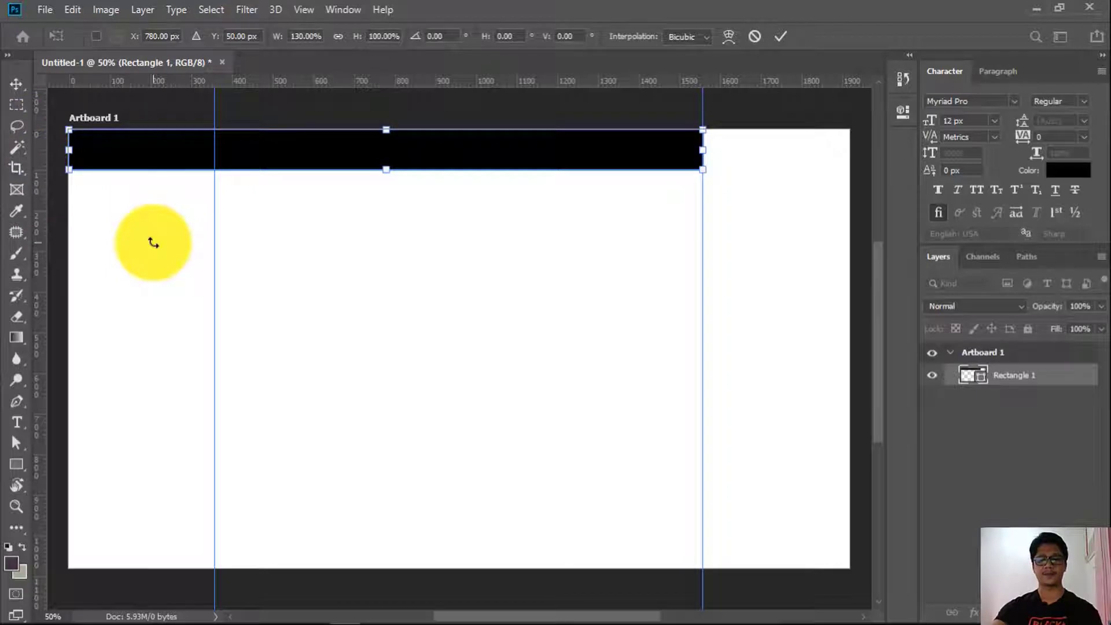
key("Escape")
Free-transform the black rectangle symmetrically about its center to 160% width, spanning the artboard from edge to edge
key("ctrl+t")
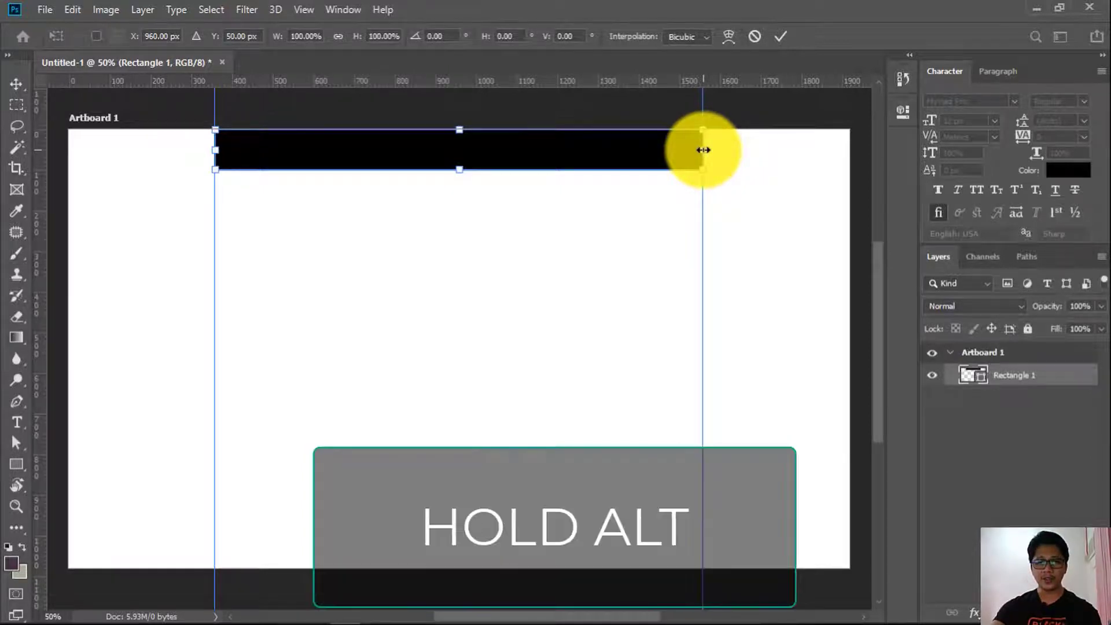
left_click_drag(704, 148, 848, 150)
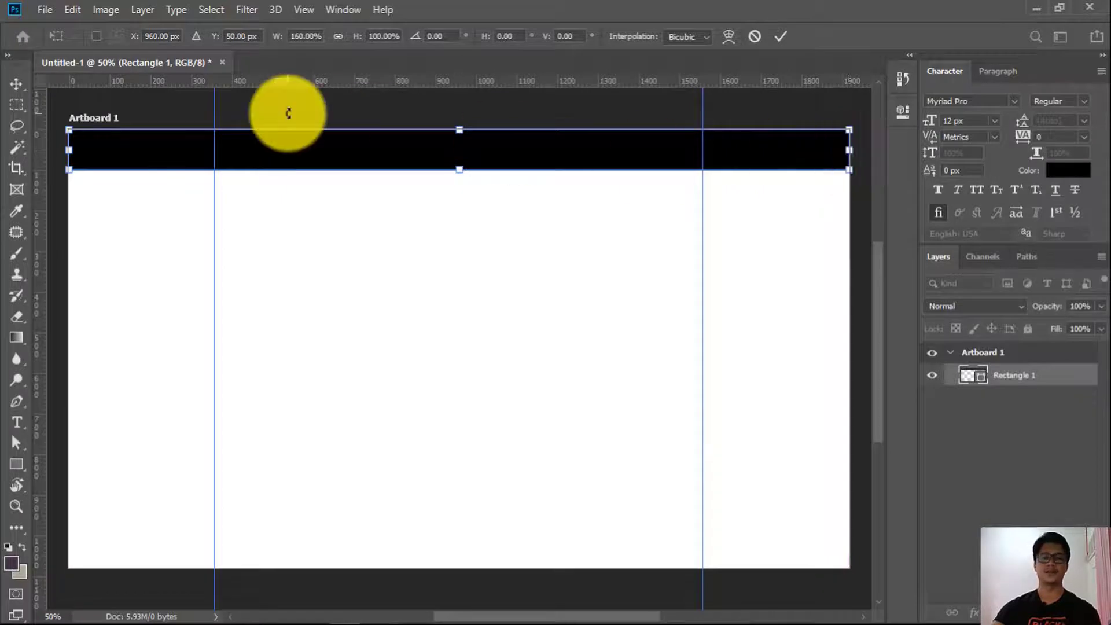
key("Return")
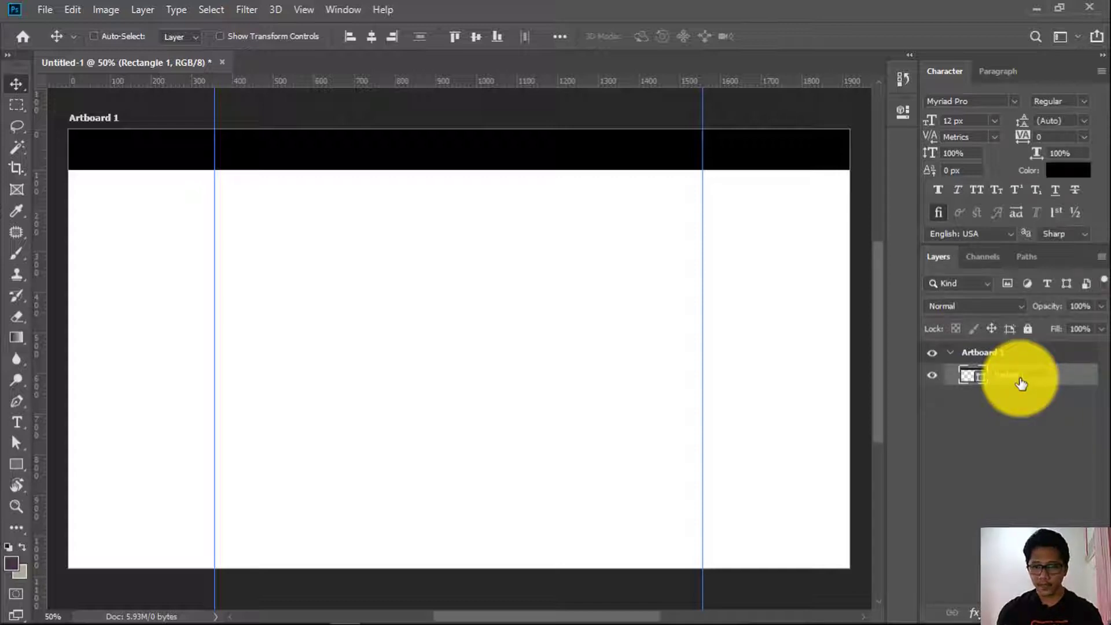
Rename the rectangle's layer to "header bg" and select it, keeping the guides shown
left_click(1005, 404)
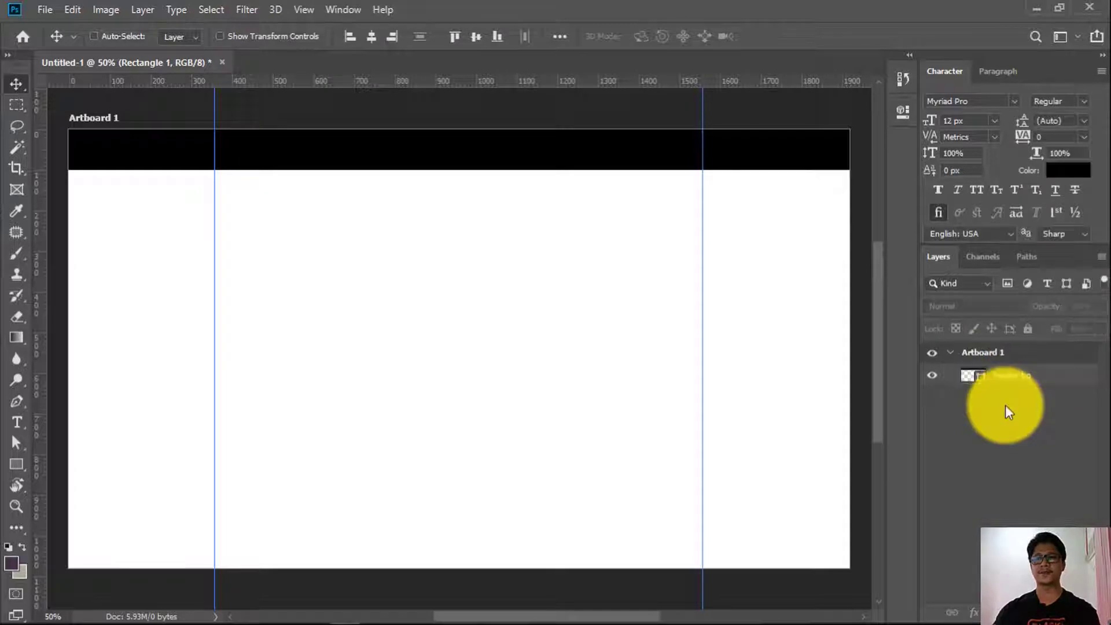
key("ctrl+semicolon")
left_click(620, 171)
key("ctrl+semicolon")
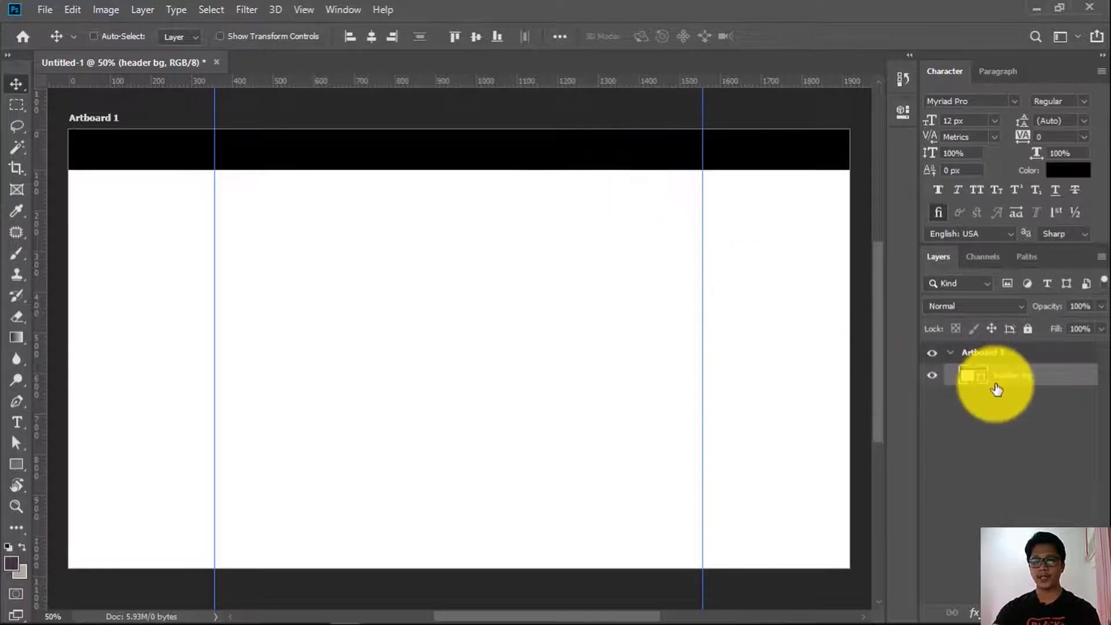
Duplicate the header bg layer and move the copy straight down until it sits directly below the original bar
key("ctrl")
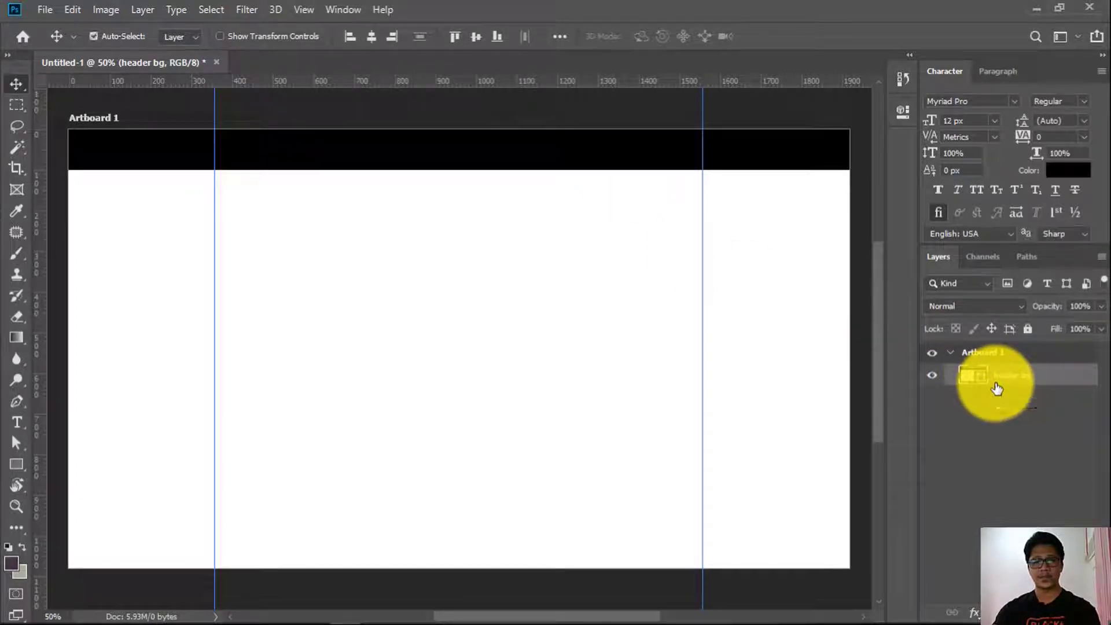
key("ctrl+j")
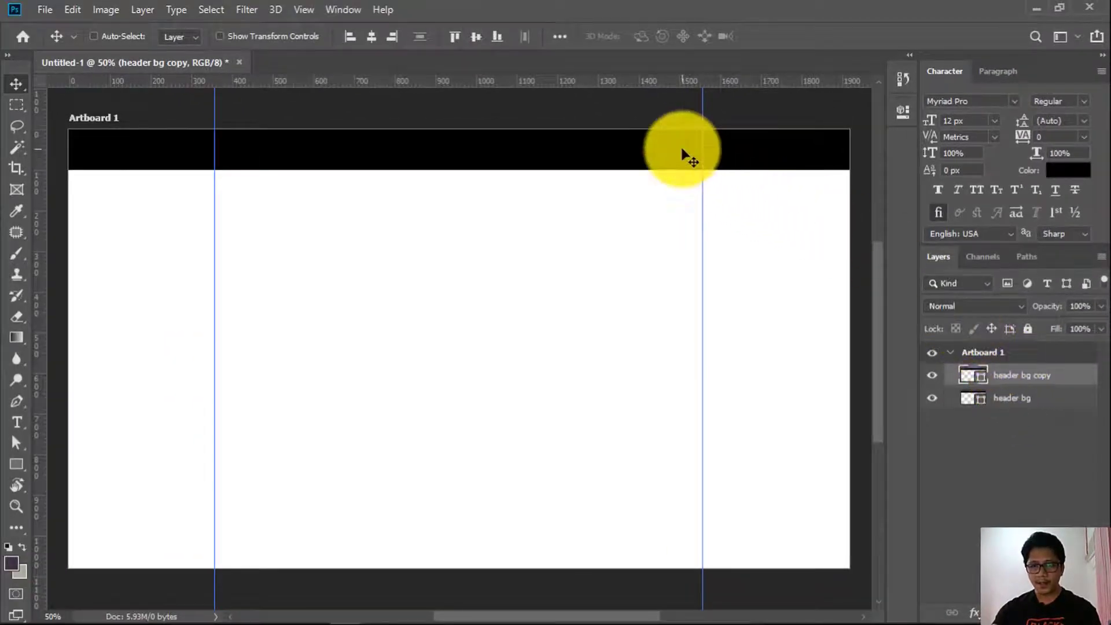
left_click_drag(682, 150, 682, 195)
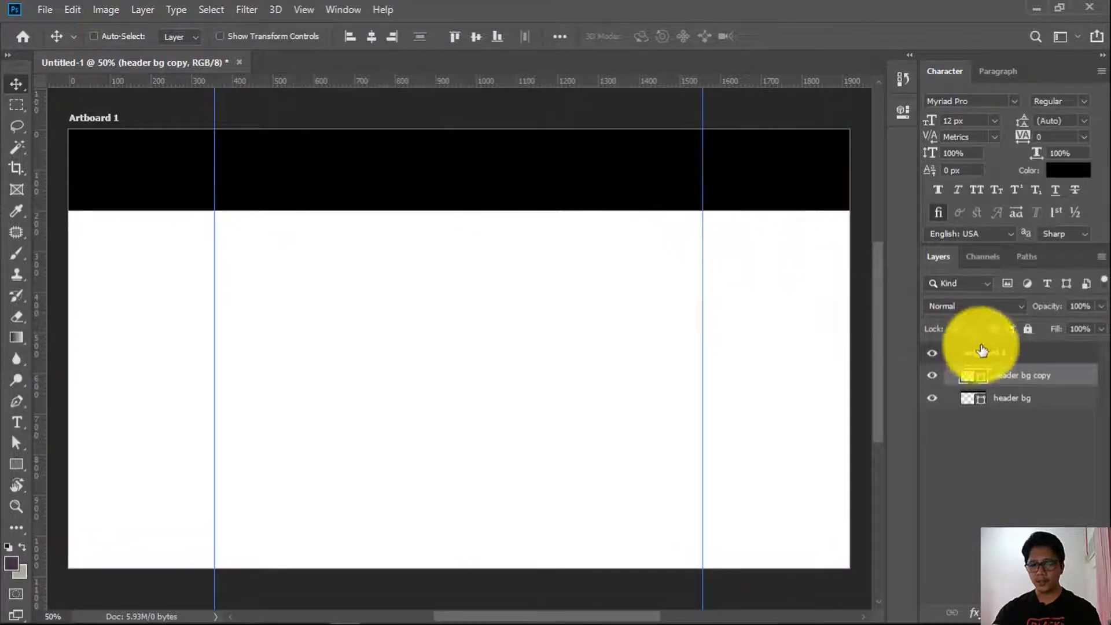
Rename the duplicated header bg copy layer to "navigation bg"
double_click(1021, 377)
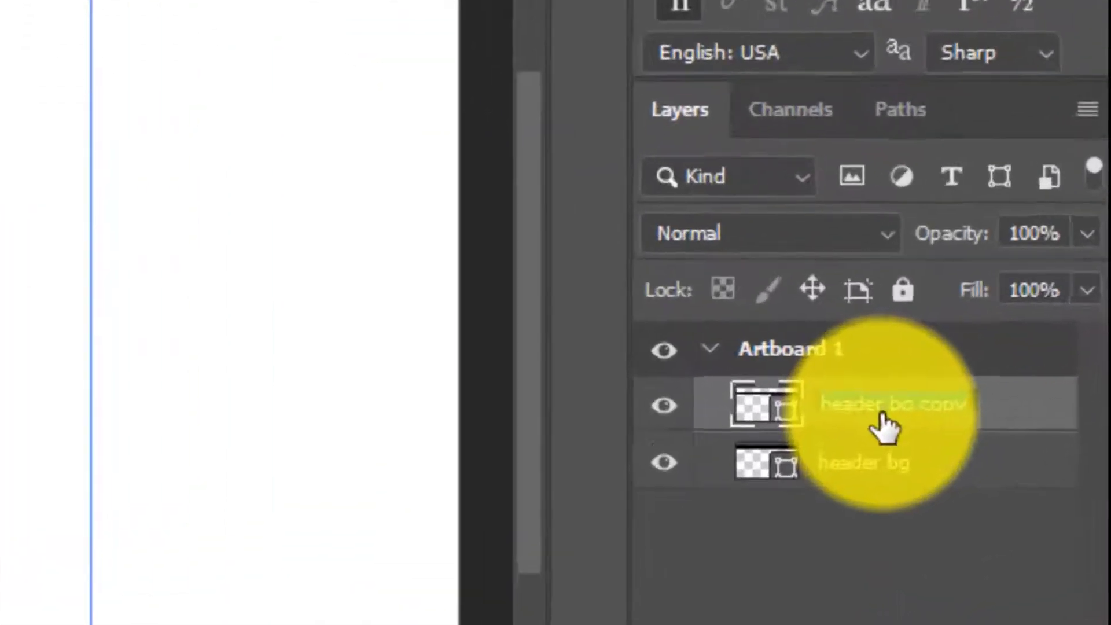
type("navigation")
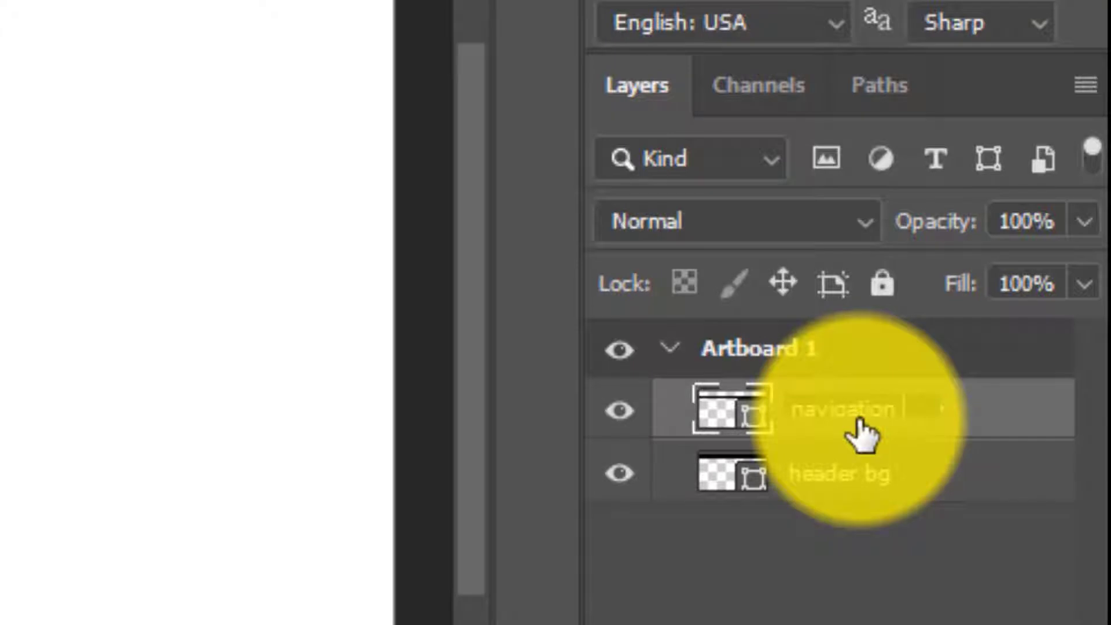
type(" bg")
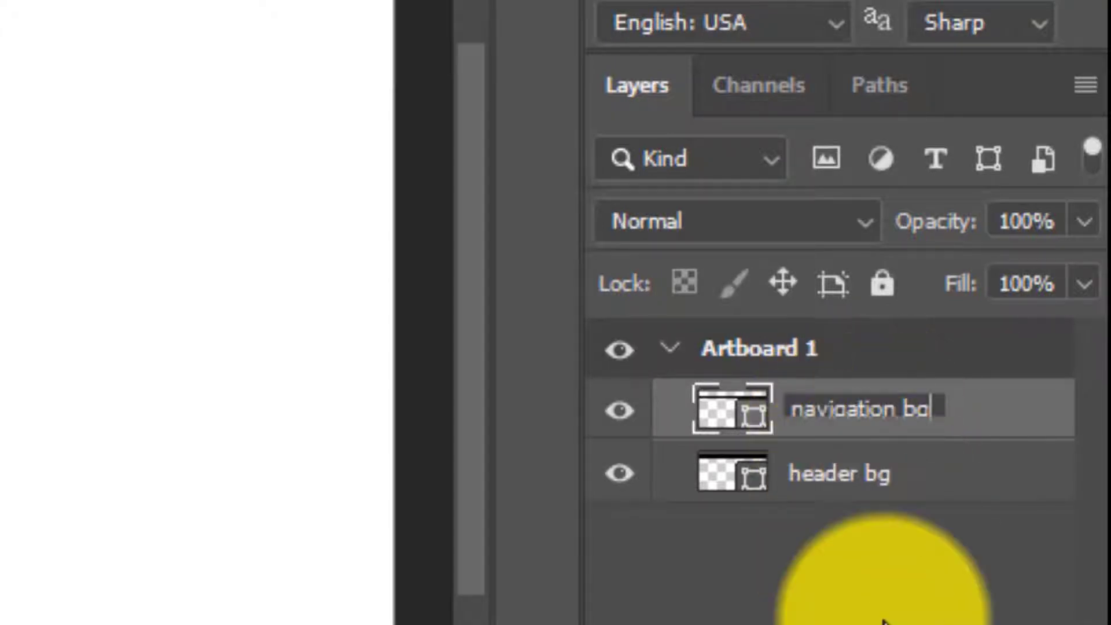
key("Return")
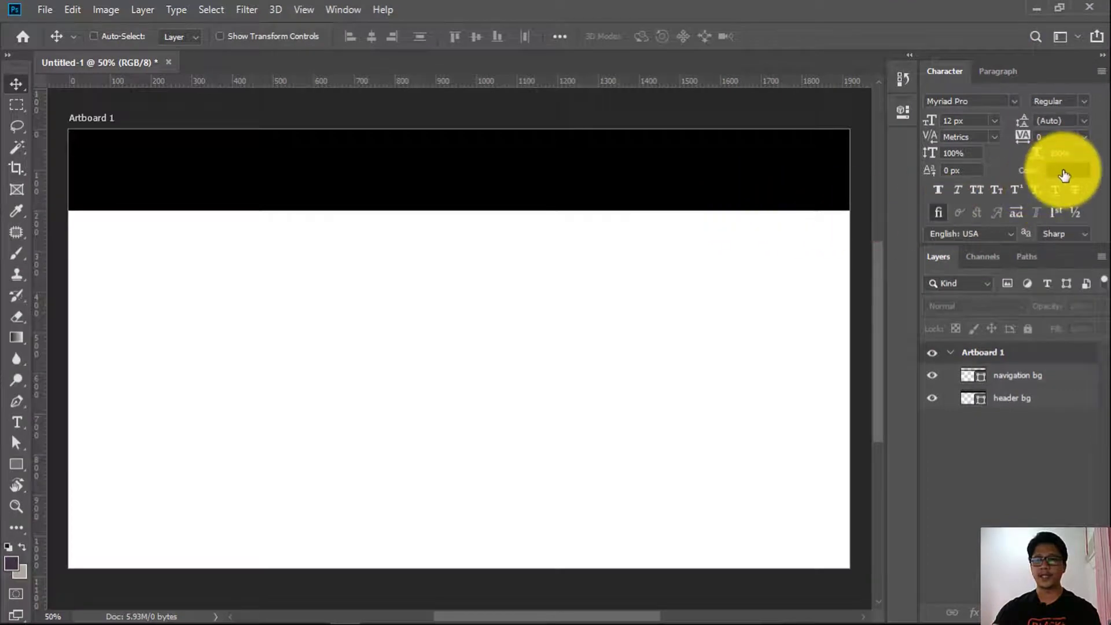
Change the fill of the navigation bg rectangle to magenta from the recently used colors, leaving the Move tool active
key("a")
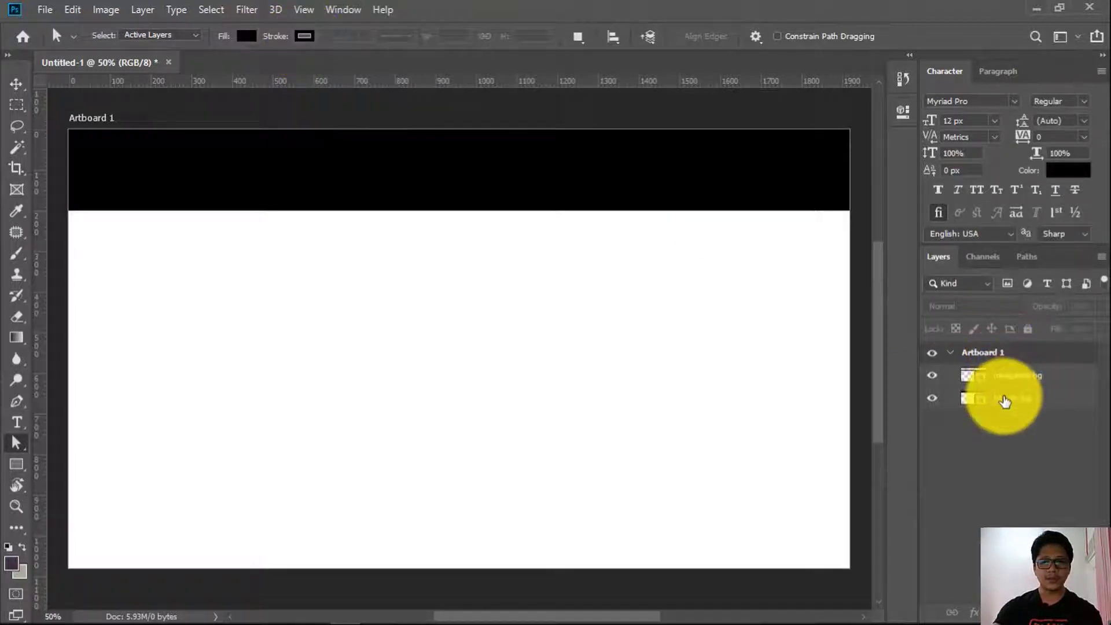
left_click(1004, 399)
left_click(986, 373)
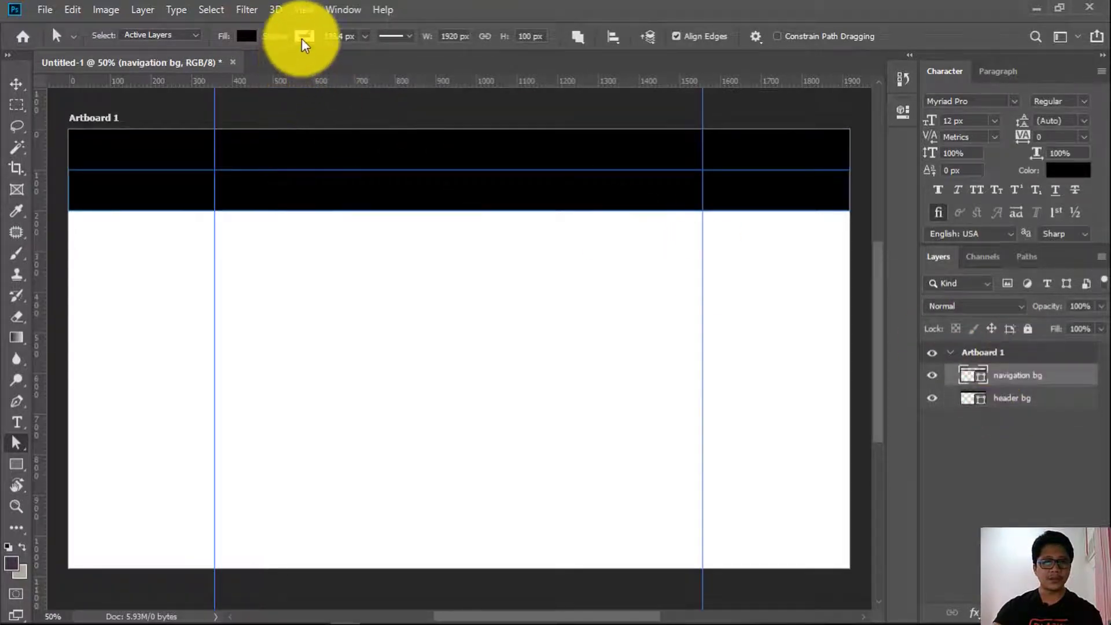
left_click(246, 36)
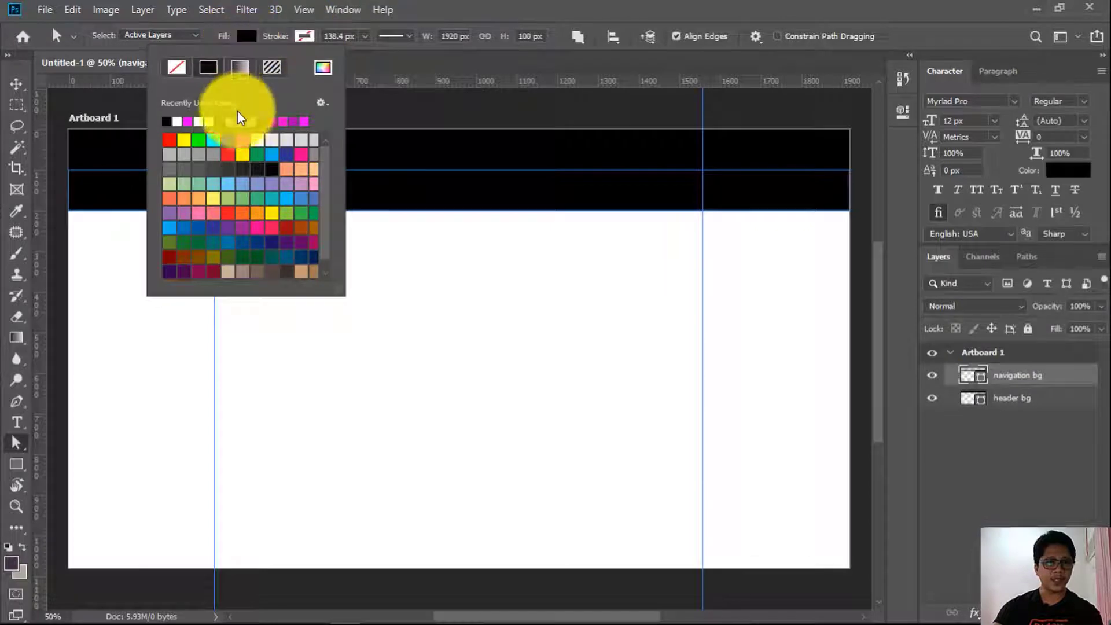
left_click(186, 119)
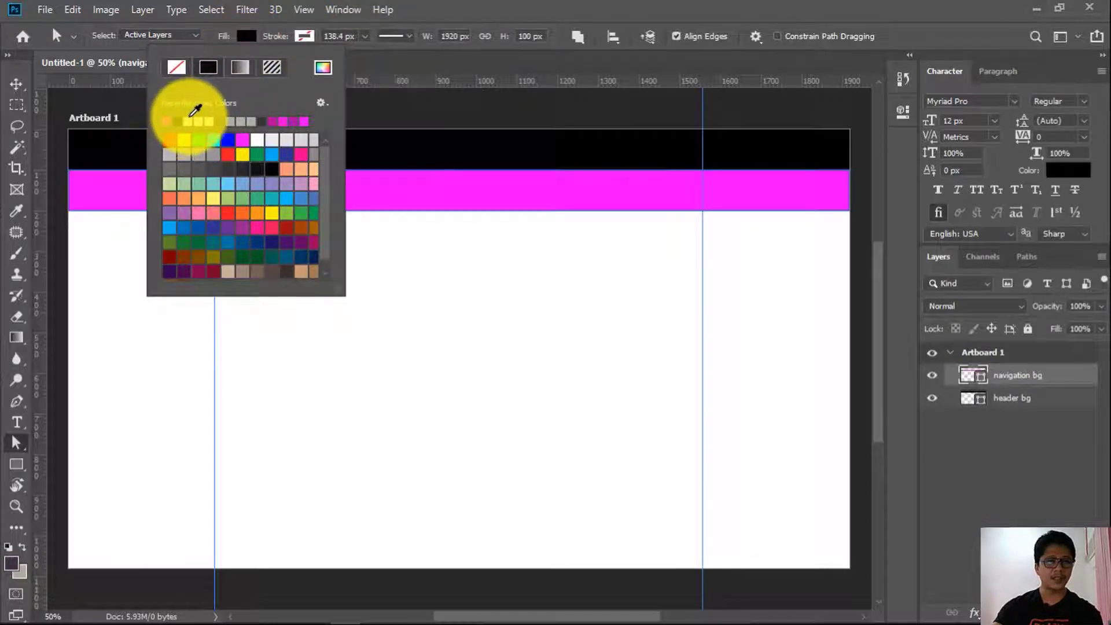
left_click(20, 95)
left_click(18, 86)
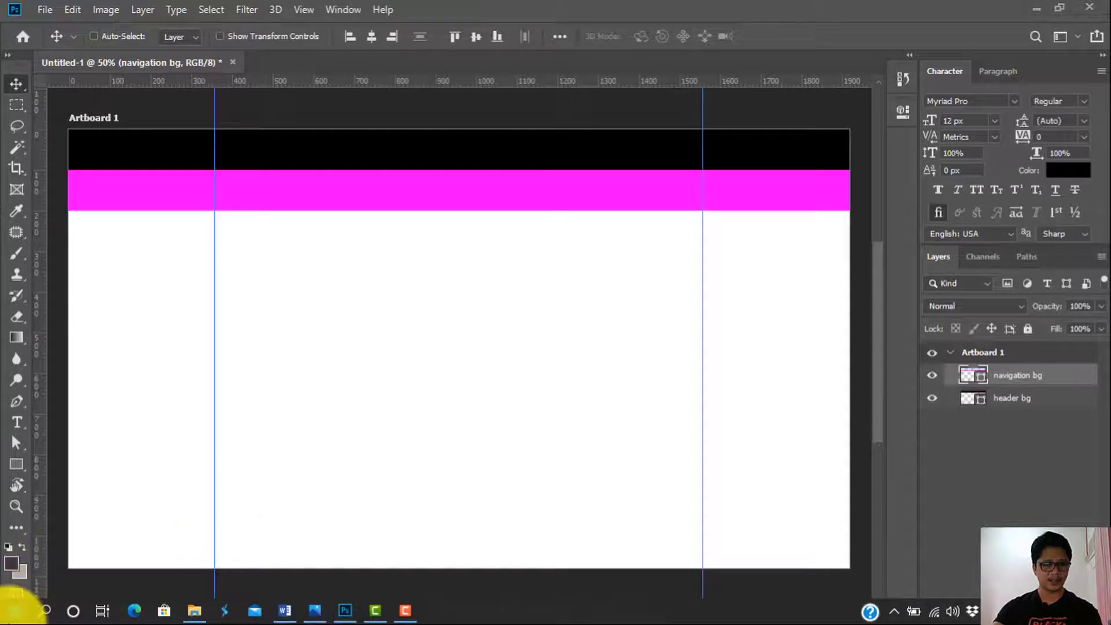
Switch to Google Chrome and open the website unsplash.com
left_click(14, 611)
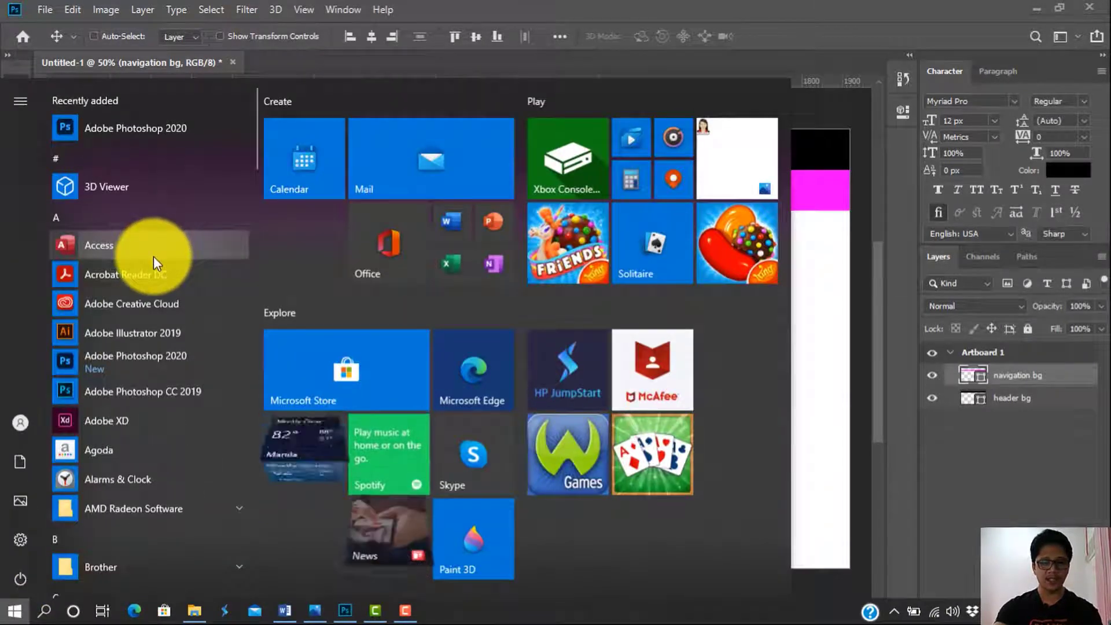
type("goo")
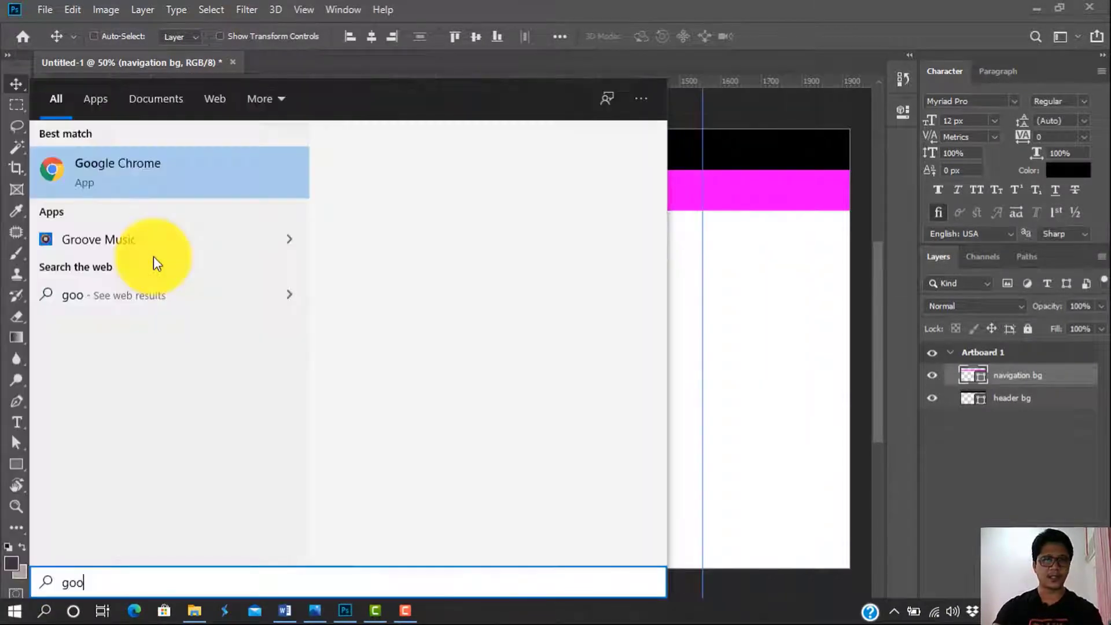
left_click(160, 204)
left_click(415, 42)
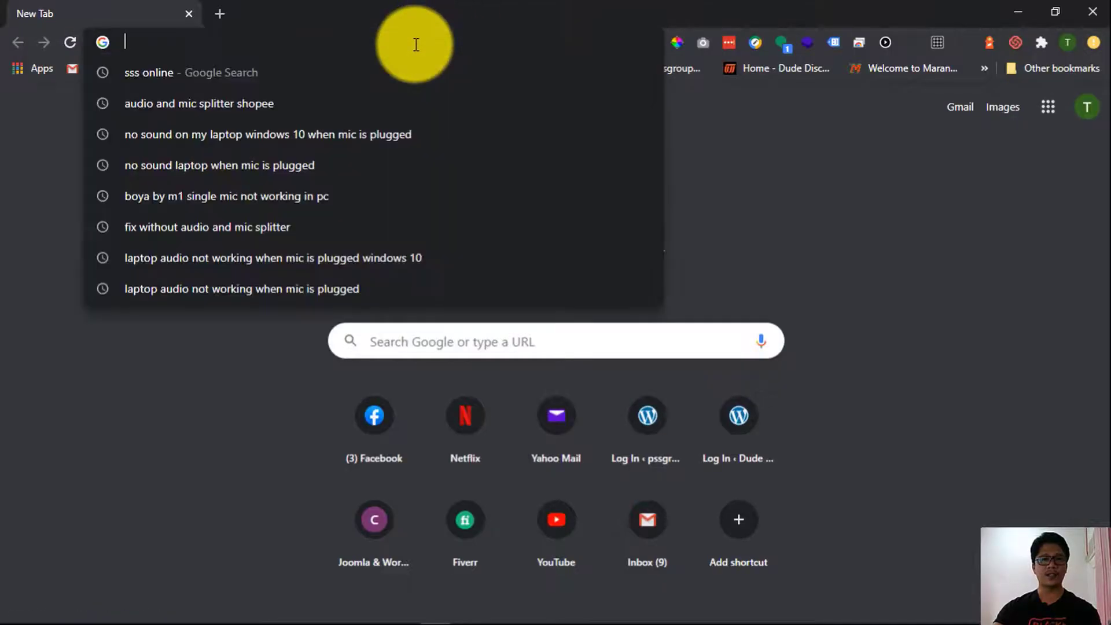
type("unsplash.com")
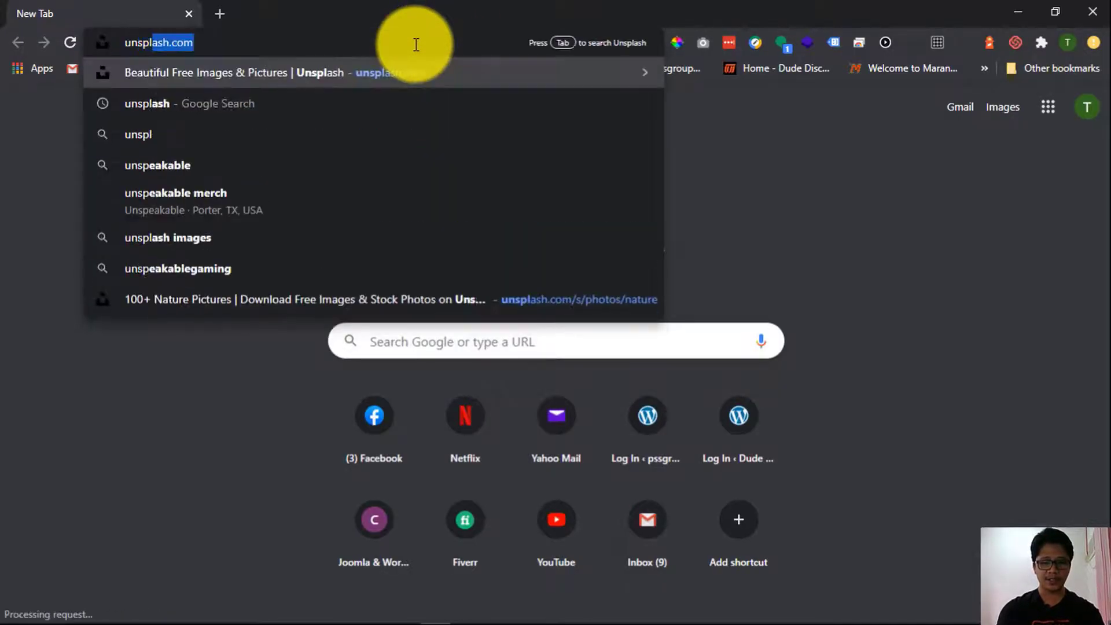
key("Return")
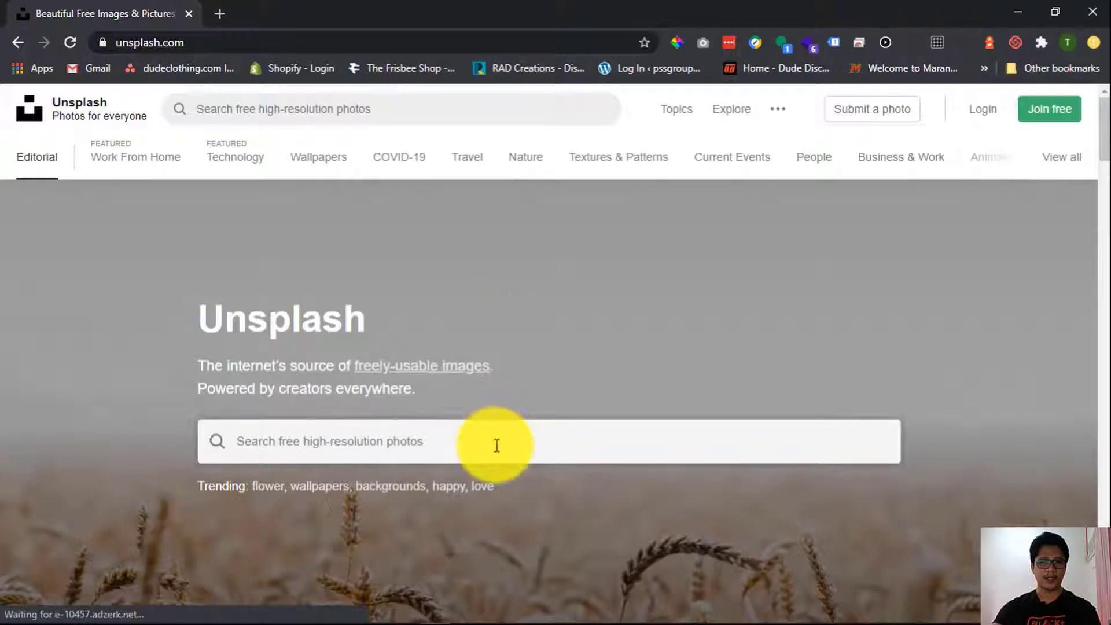
Search Unsplash for "shoes" and open the photo of the single gray Nike running shoe on a pale background
left_click(496, 445)
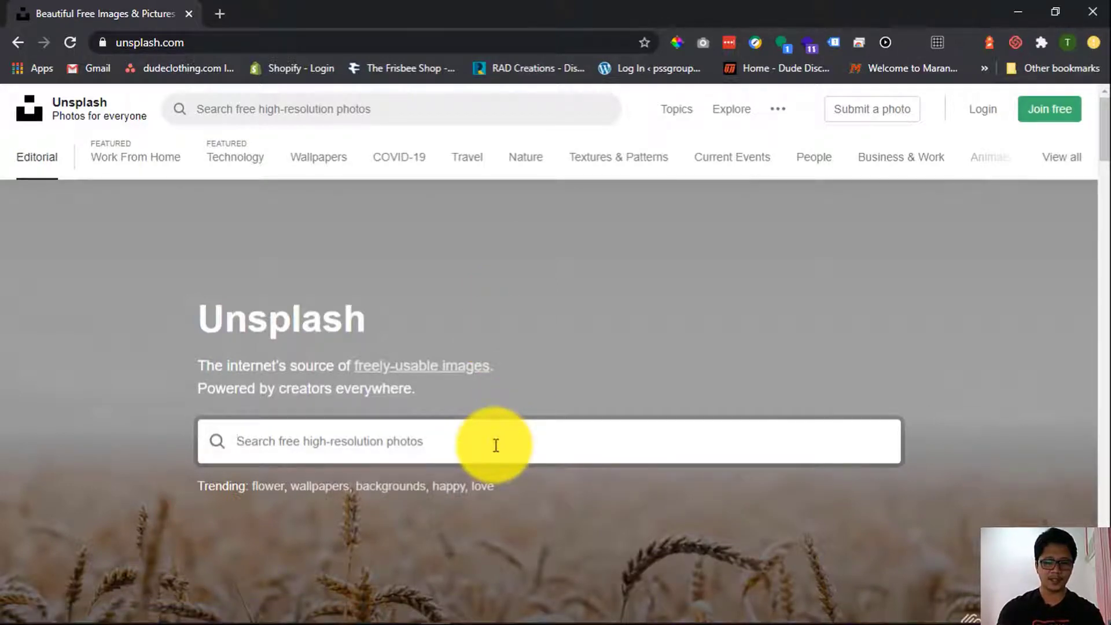
type("shoes")
key("Return")
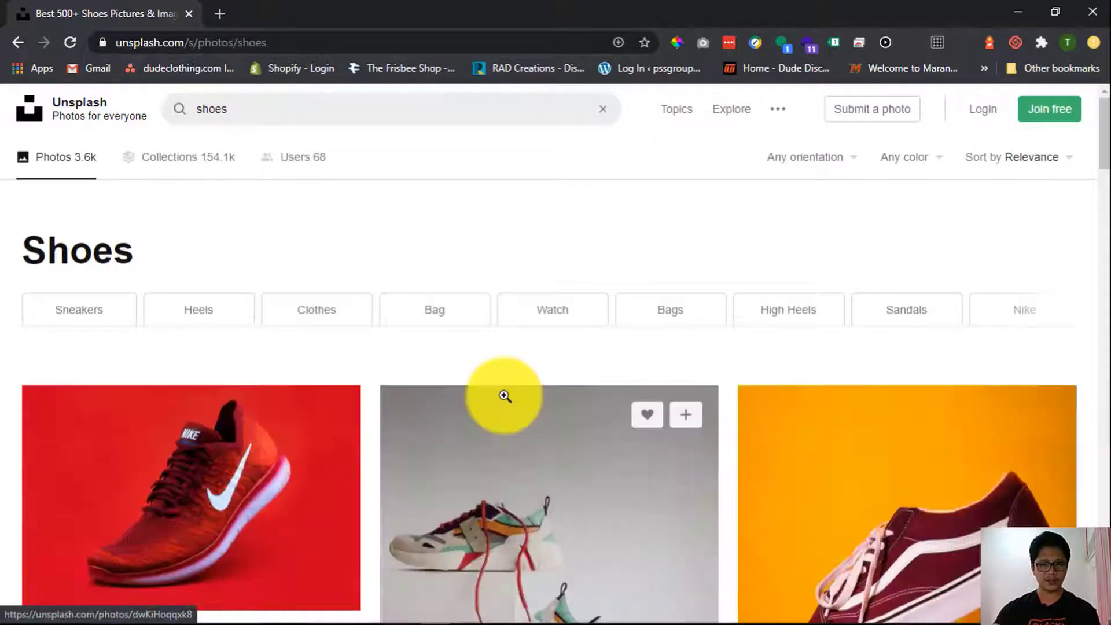
scroll(504, 396, "down", 15)
scroll(505, 397, "up", 2)
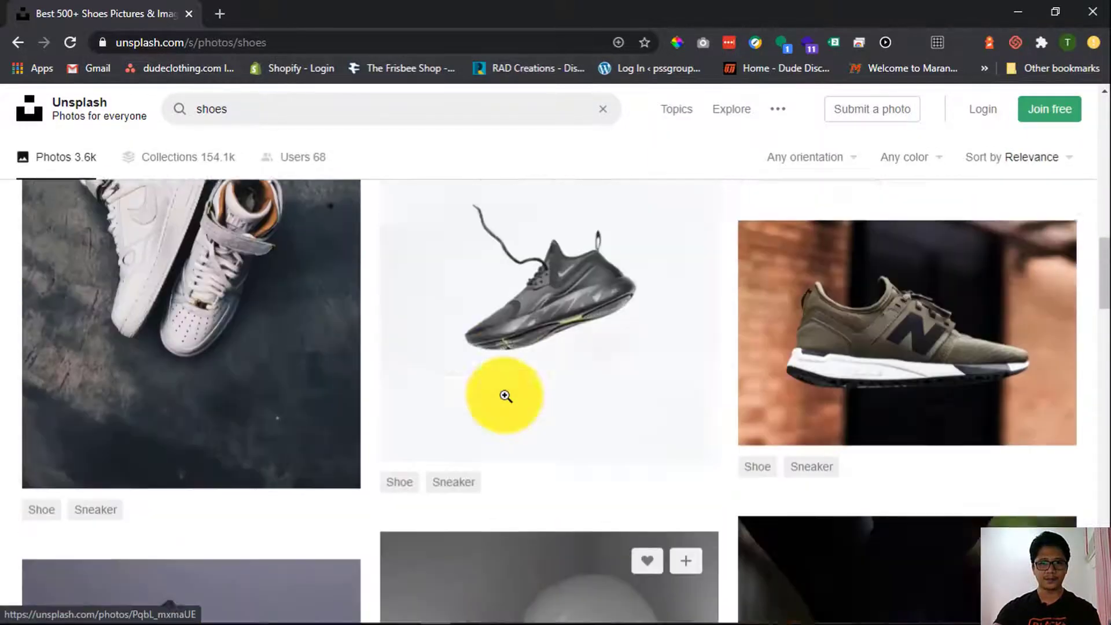
left_click(573, 384)
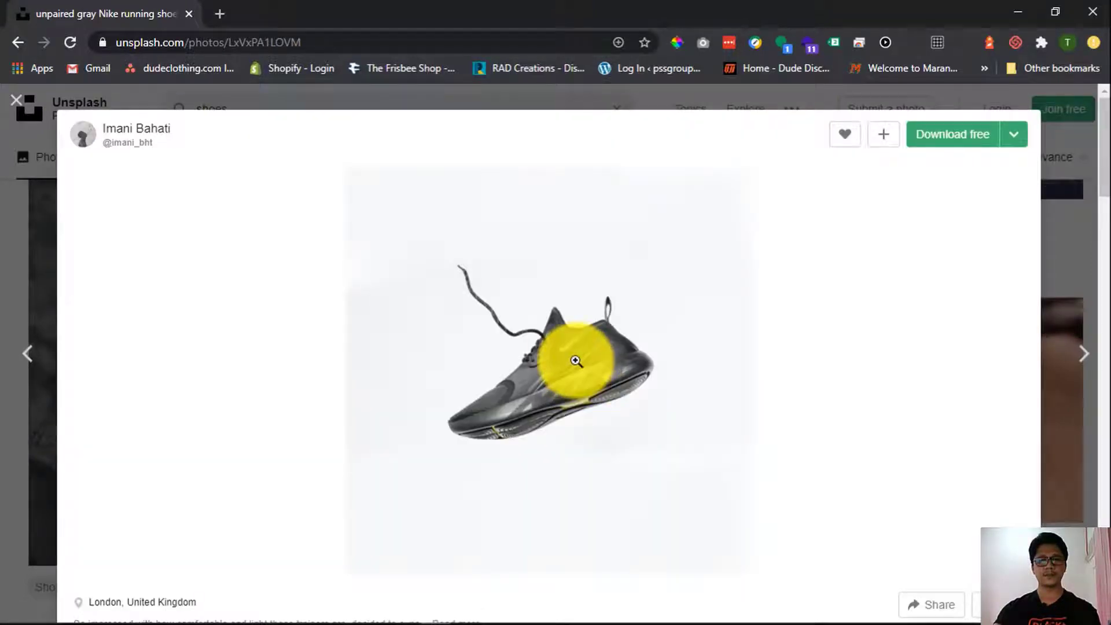
Copy the gray Nike shoe image and paste it onto the artboard in Photoshop
right_click(576, 361)
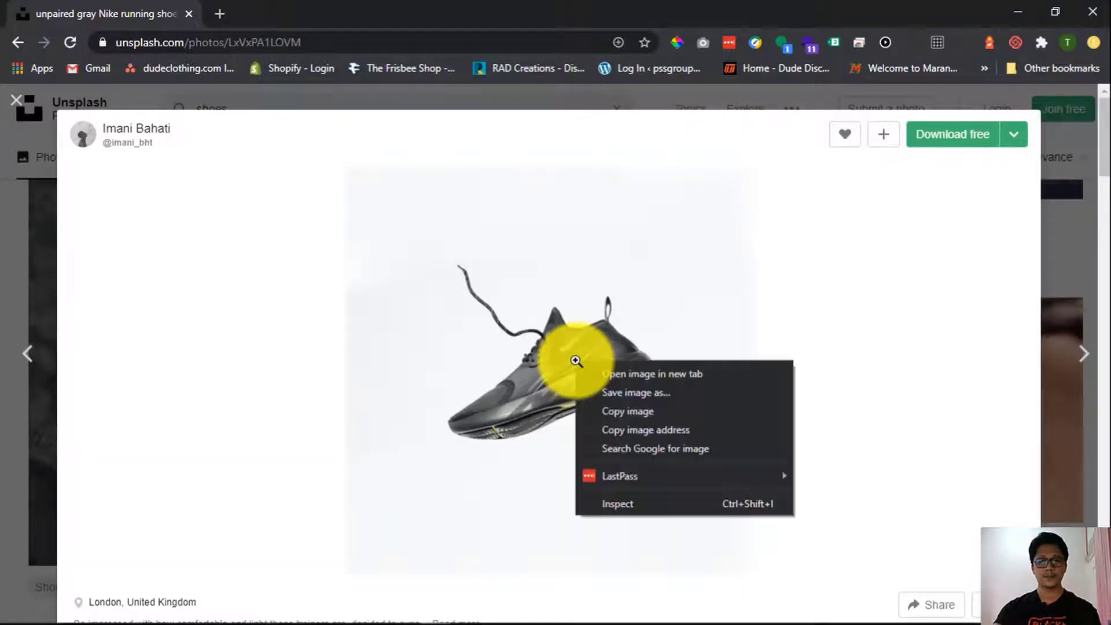
left_click(634, 409)
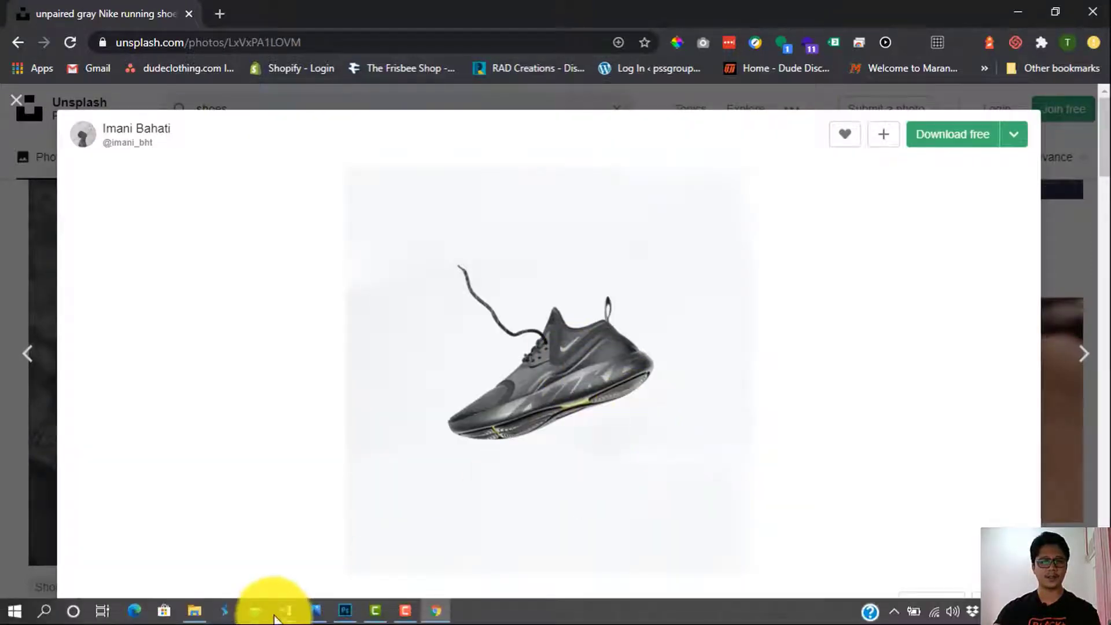
left_click(342, 613)
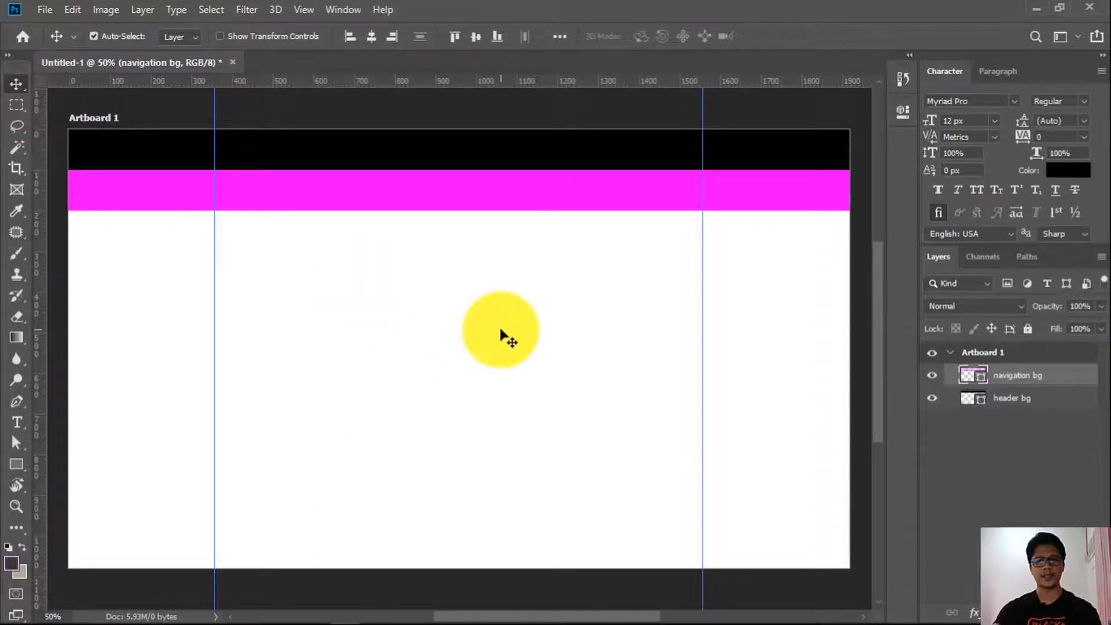
key("ctrl+v")
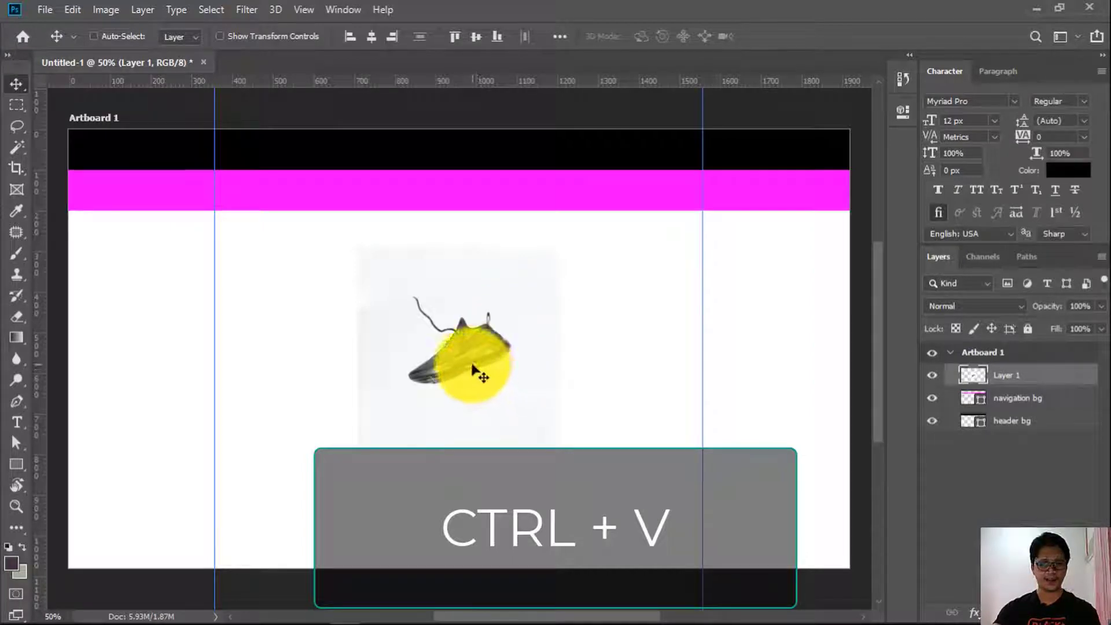
Examine the pasted shoe image and its edges at different magnifications, ending at 100%
key("z")
left_click(471, 365)
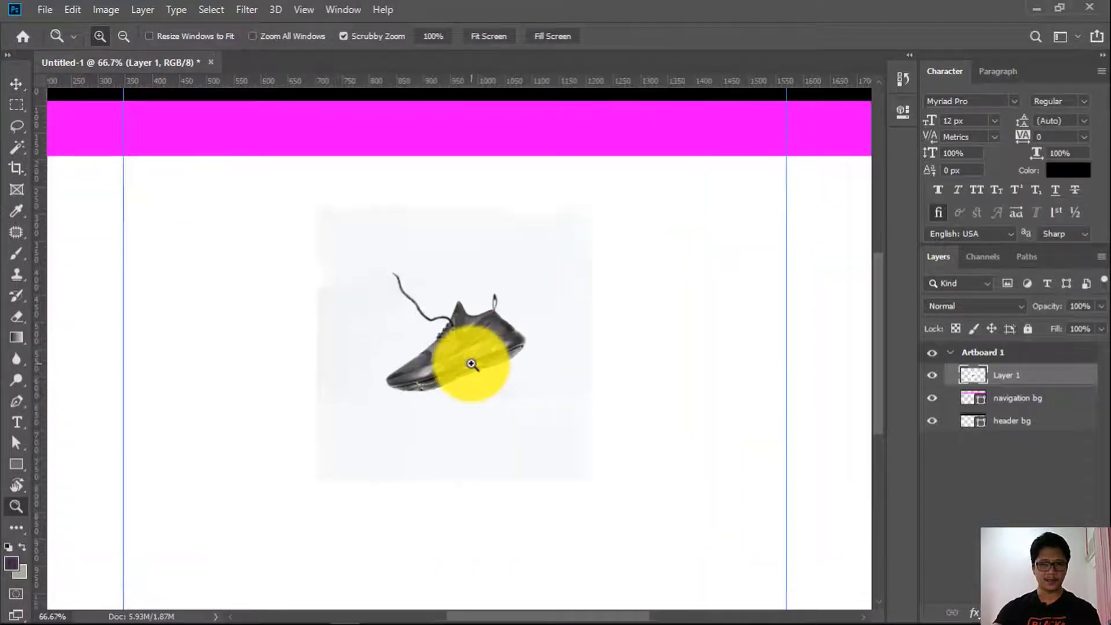
left_click(472, 365)
left_click(472, 364)
key("v")
key("z")
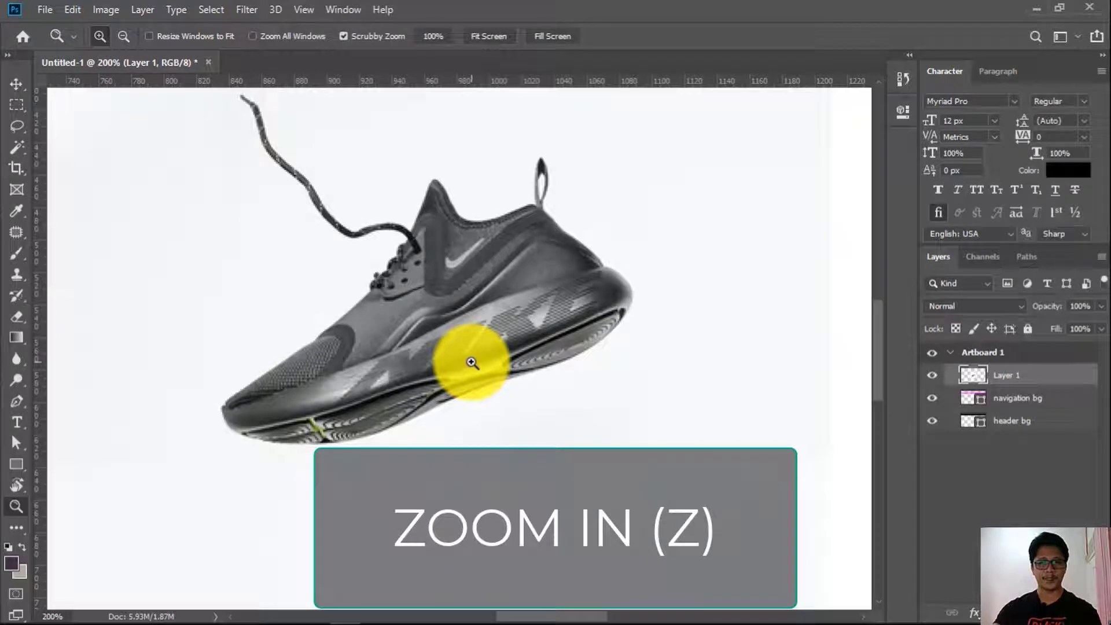
left_click(472, 362)
left_click(471, 362)
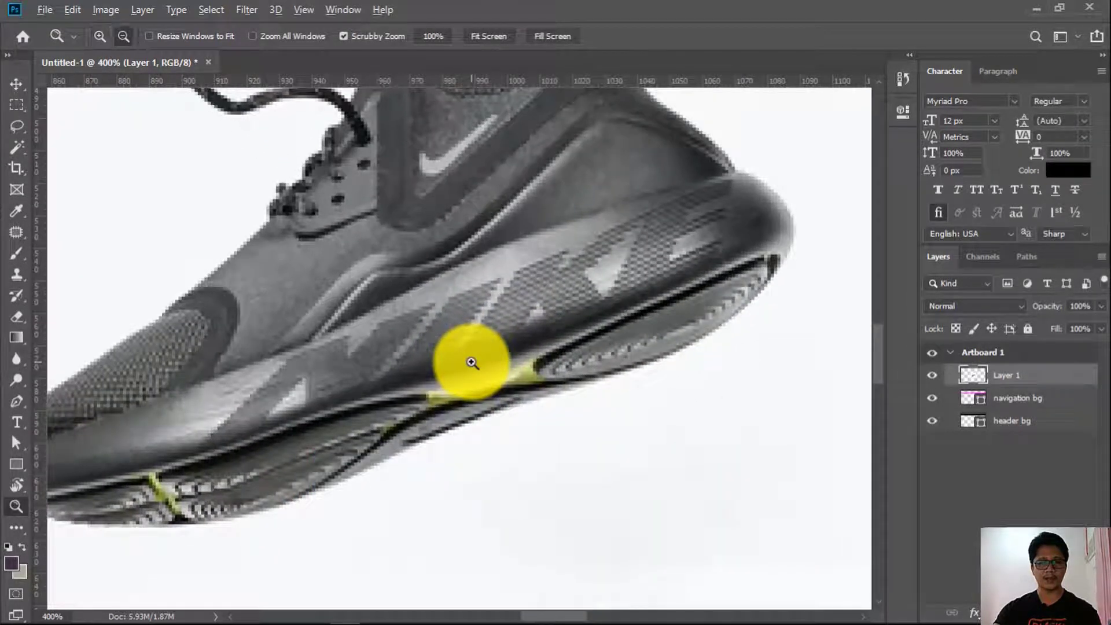
key("alt")
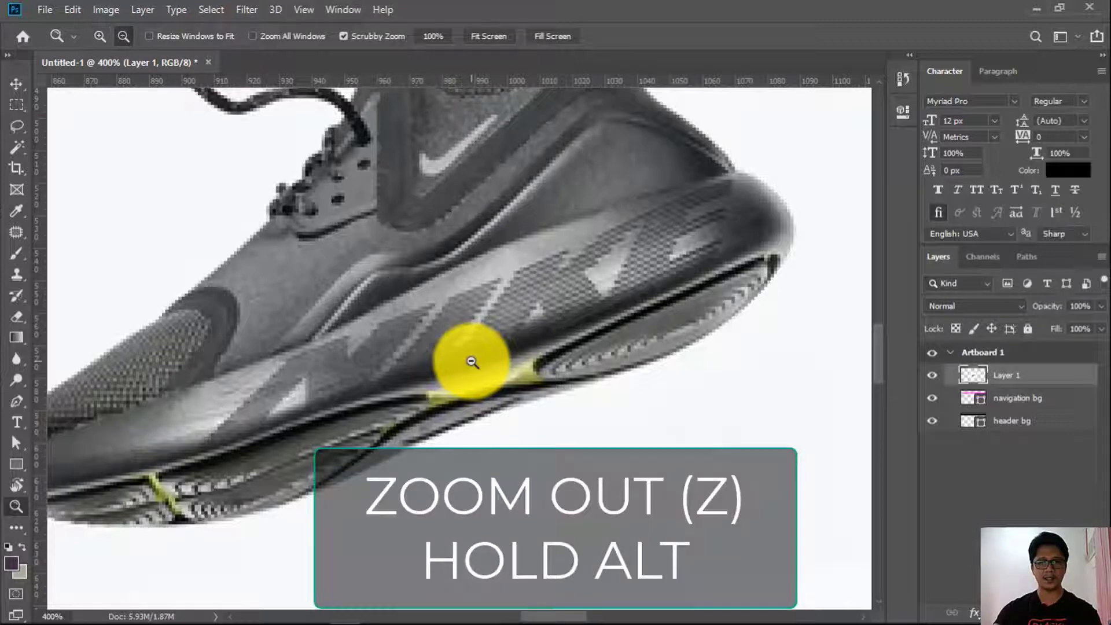
left_click(471, 362, "alt")
left_click(472, 362, "alt")
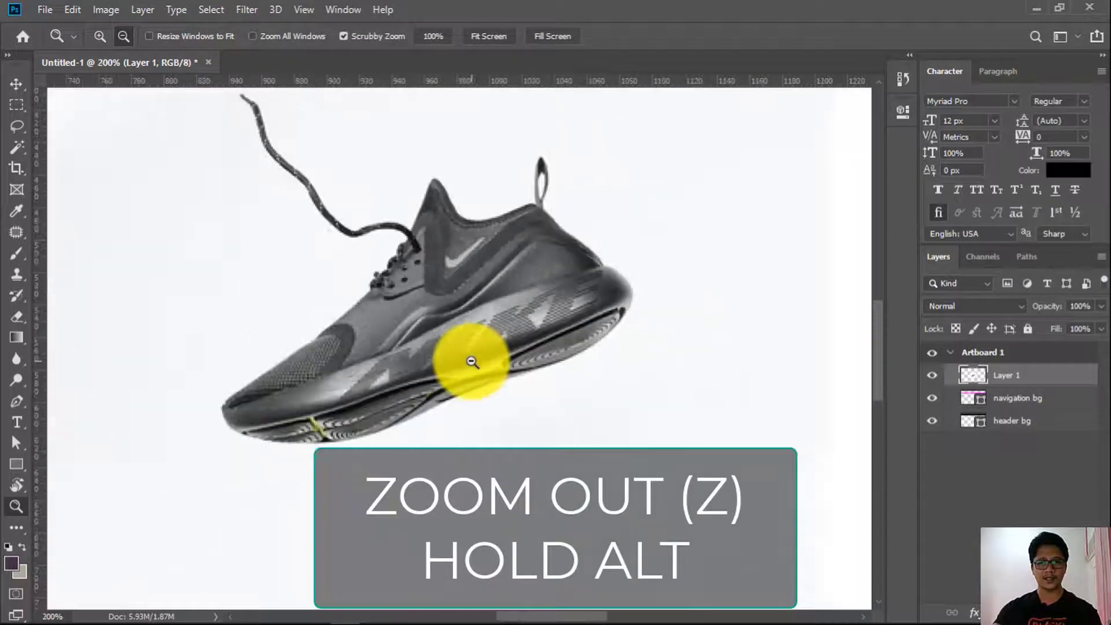
left_click(472, 363, "alt")
left_click(472, 362, "alt")
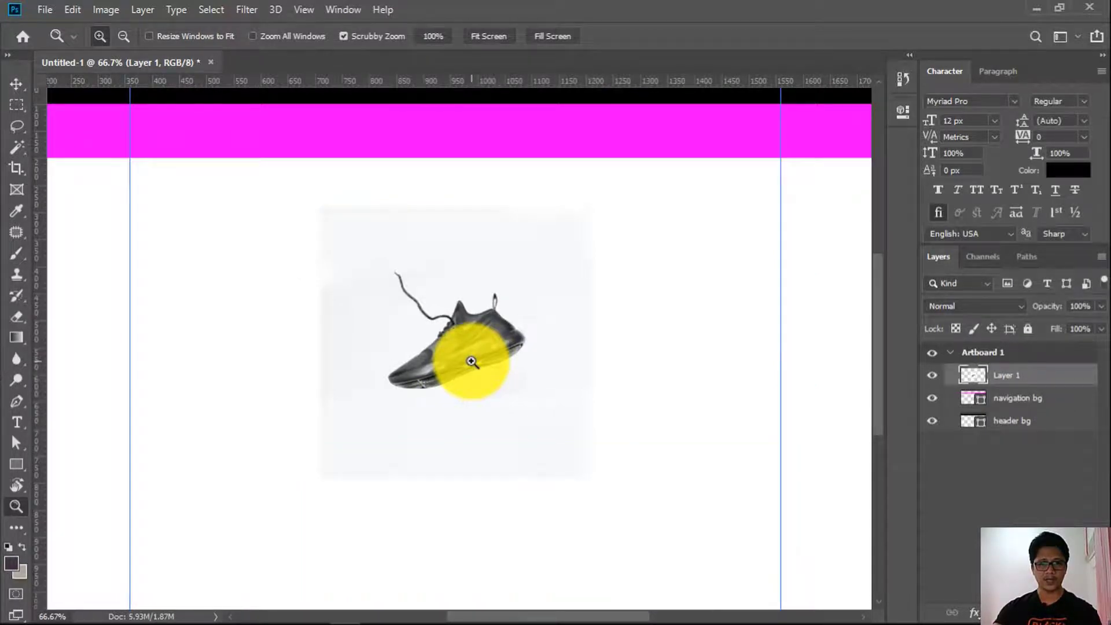
left_click(472, 363)
left_click(472, 362)
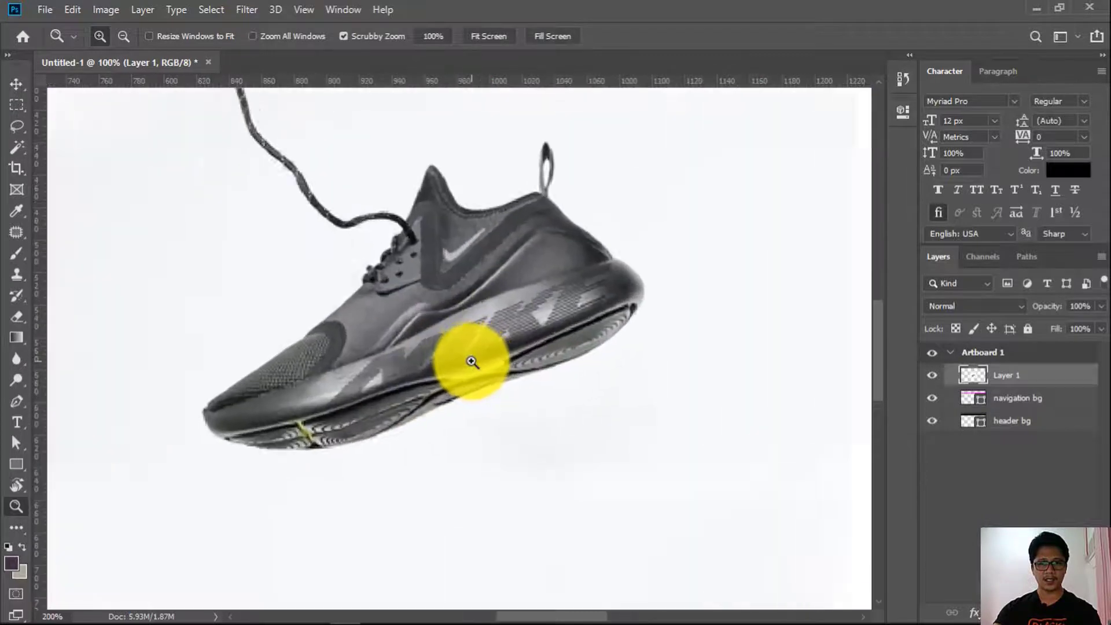
left_click(471, 362)
left_click(471, 361, "alt")
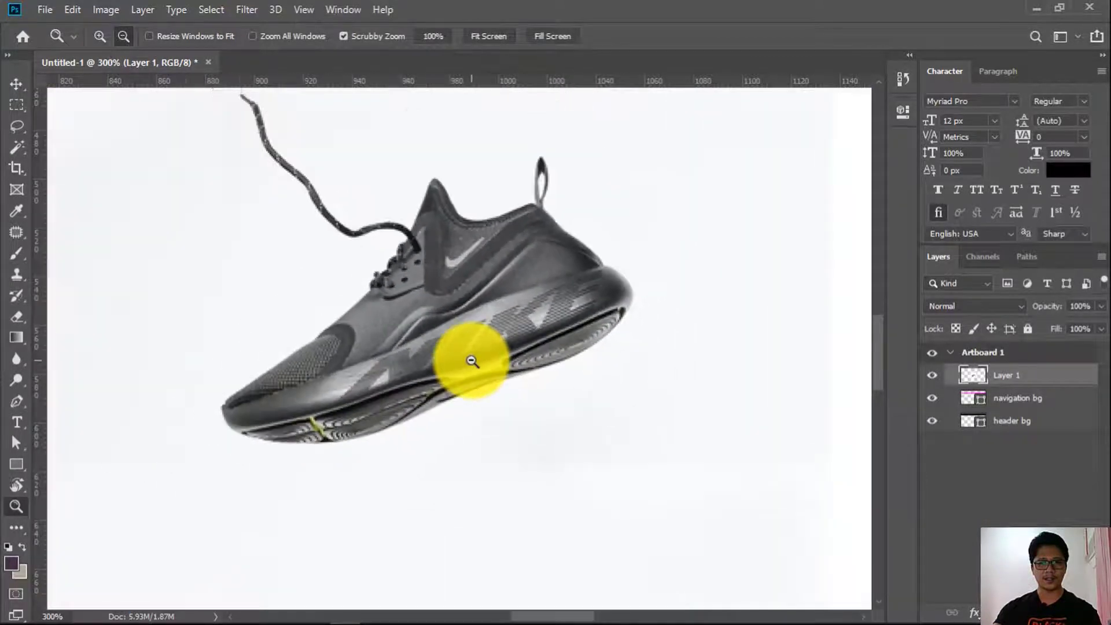
left_click(471, 360, "alt")
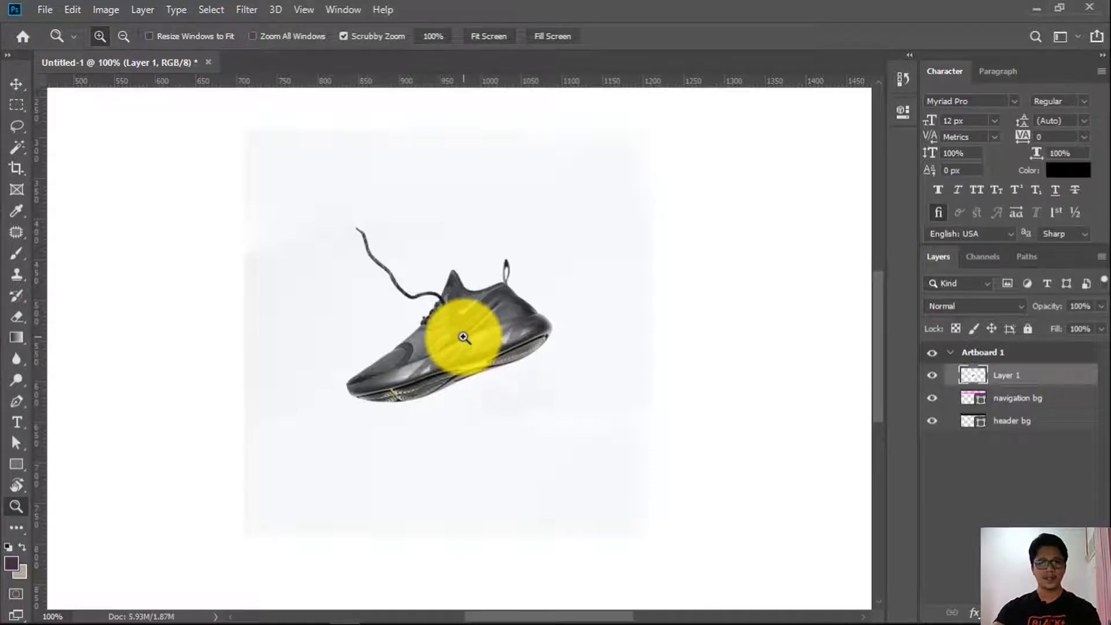
left_click(464, 338)
left_click_drag(371, 337, 450, 377)
left_click(471, 367, "alt")
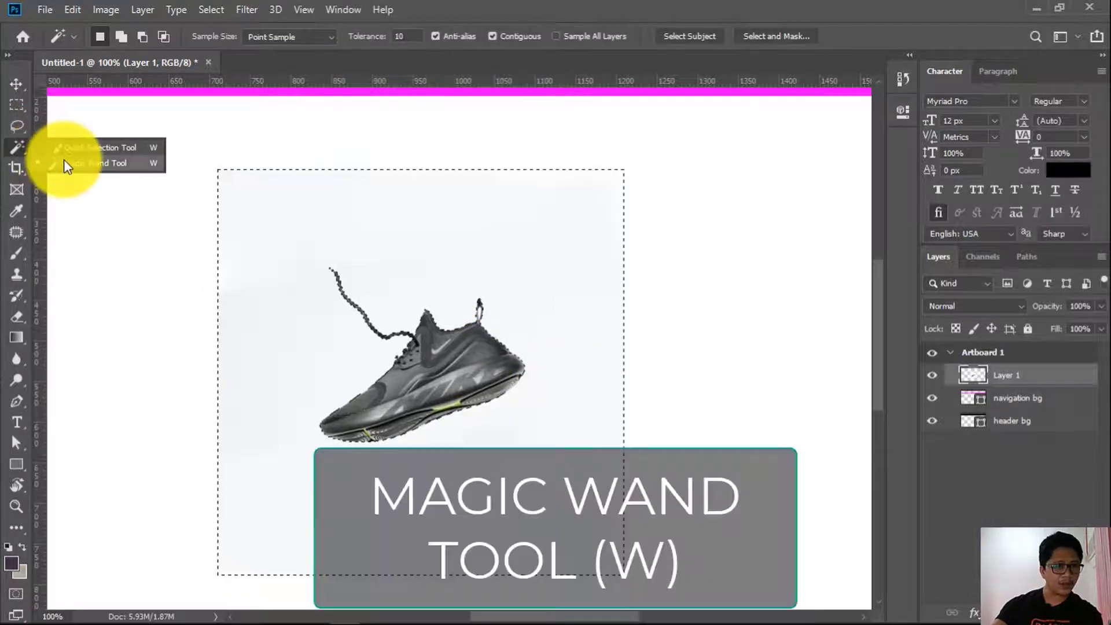
Delete the pale background around the shoe on Layer 1 using a Magic Wand Tool selection with tolerance 10, and clear the selection
left_click(63, 159)
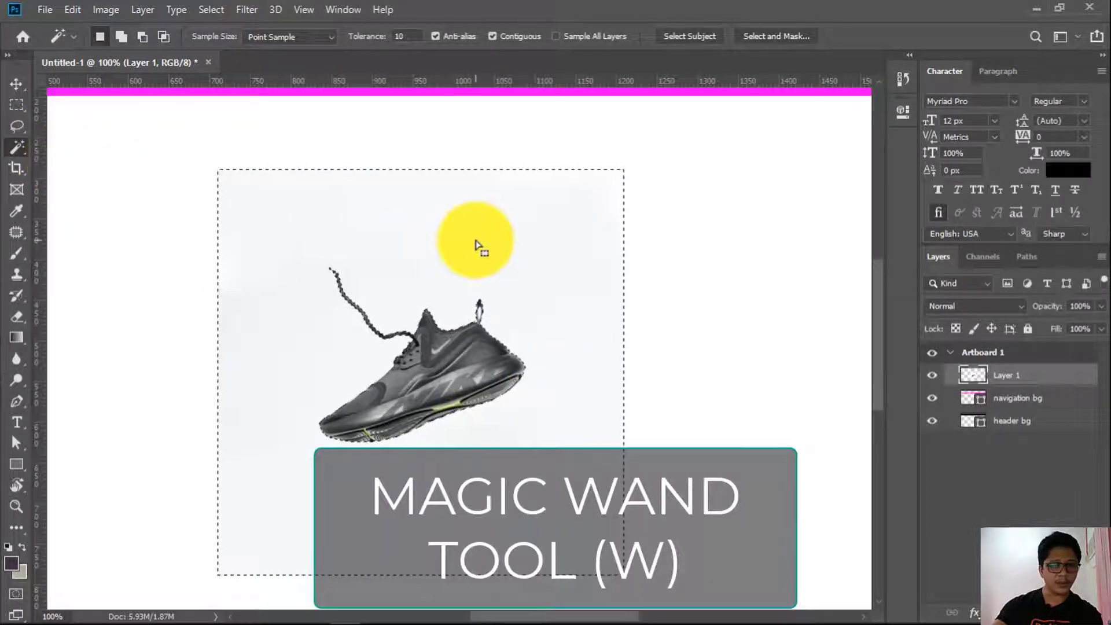
key("ctrl+d")
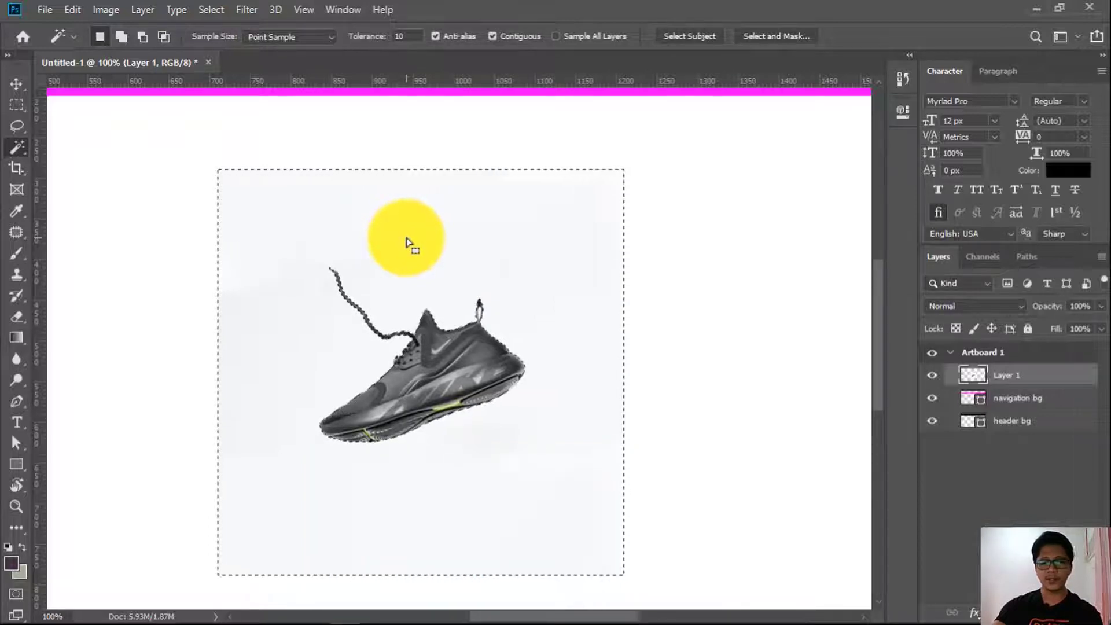
key("Delete")
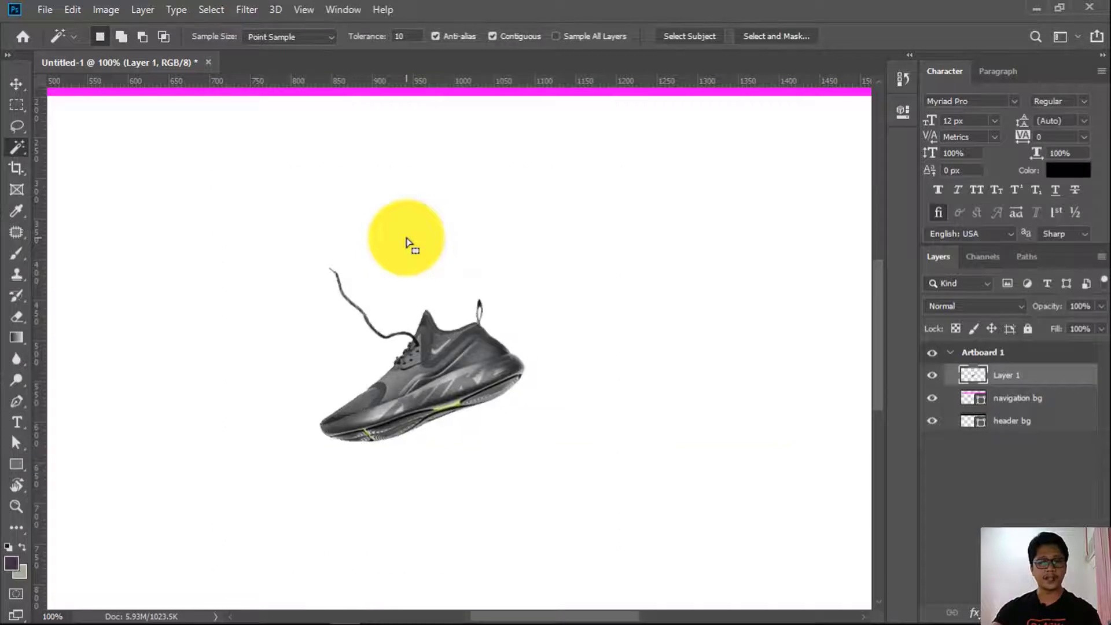
Select the empty area around the shoe with the Magic Wand Tool, add a Layer 1 mask hiding it, and reactivate the layer's image thumbnail
key("z")
left_click(347, 368)
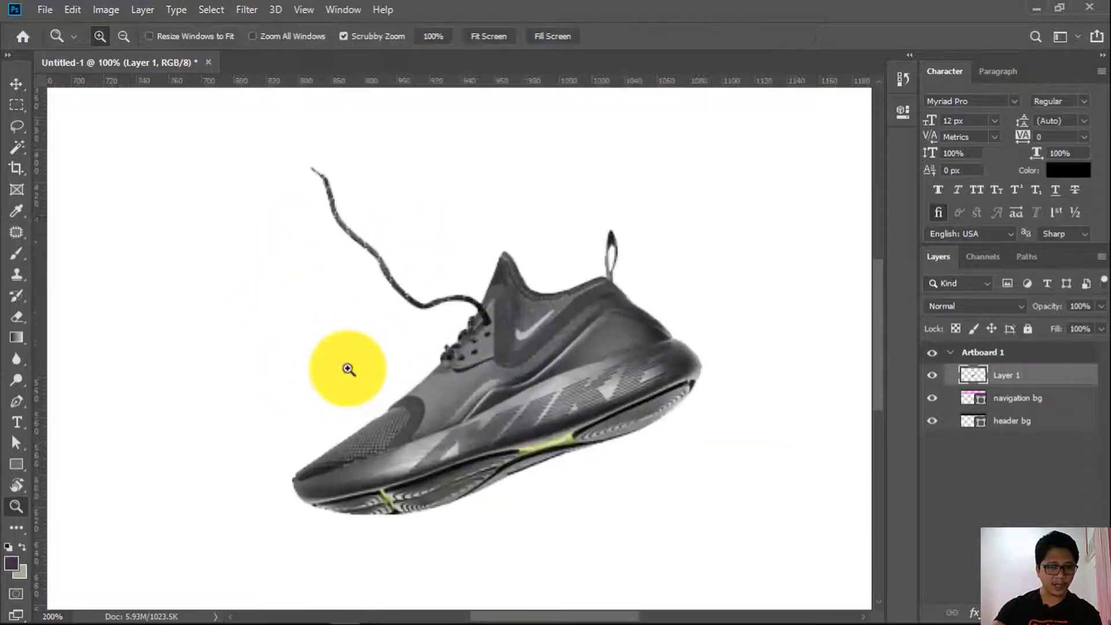
key("ctrl+minus")
key("ctrl+minus")
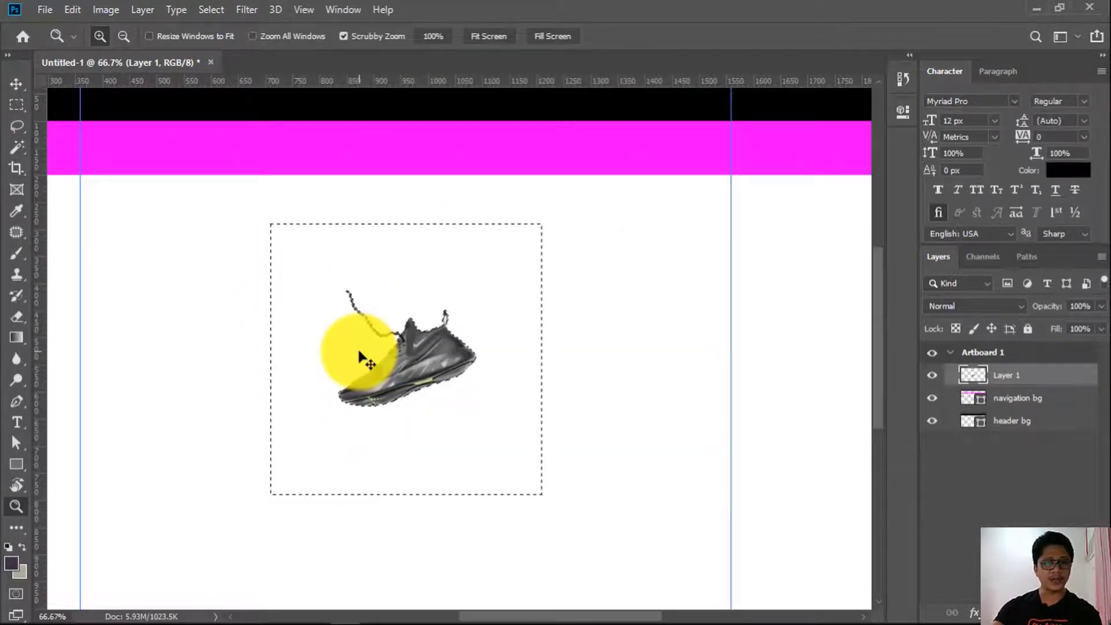
left_click(411, 353)
key("w")
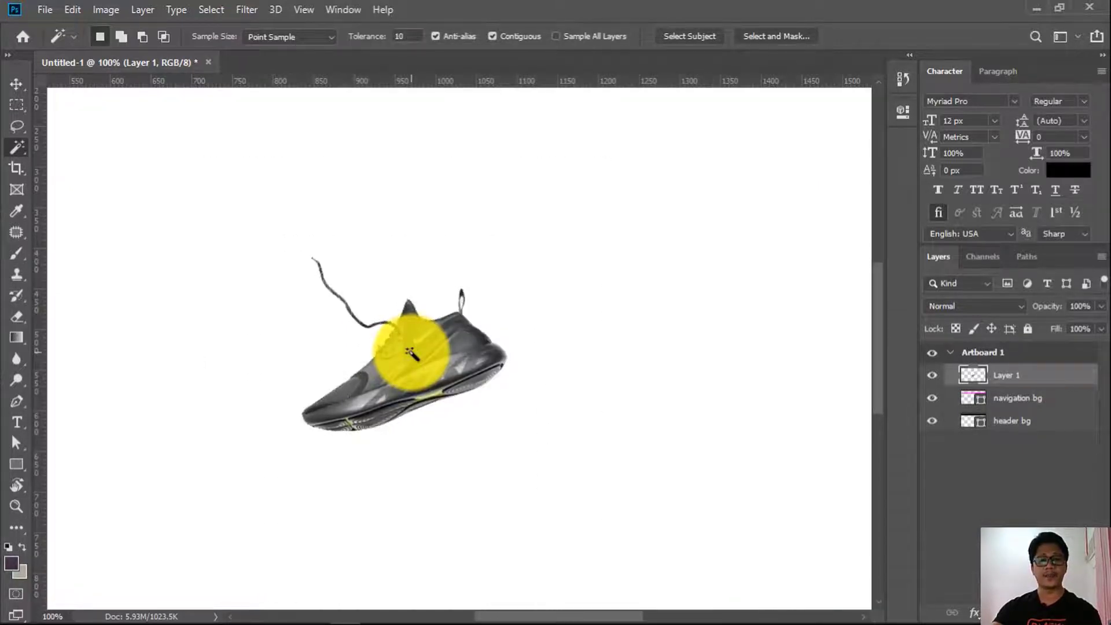
left_click(334, 345)
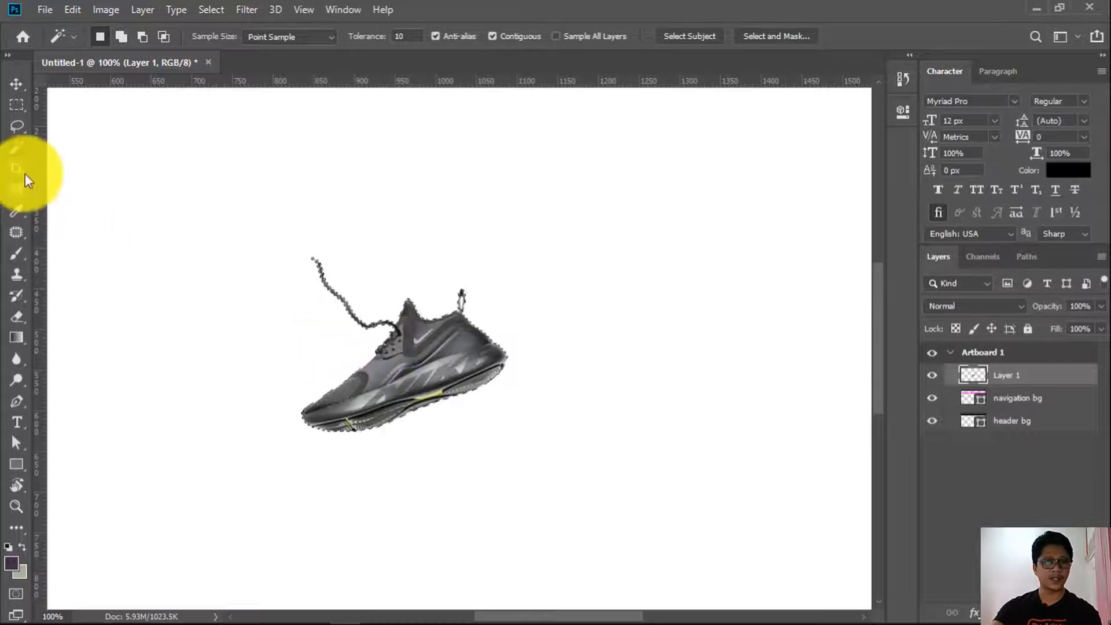
right_click(18, 145)
left_click(82, 162)
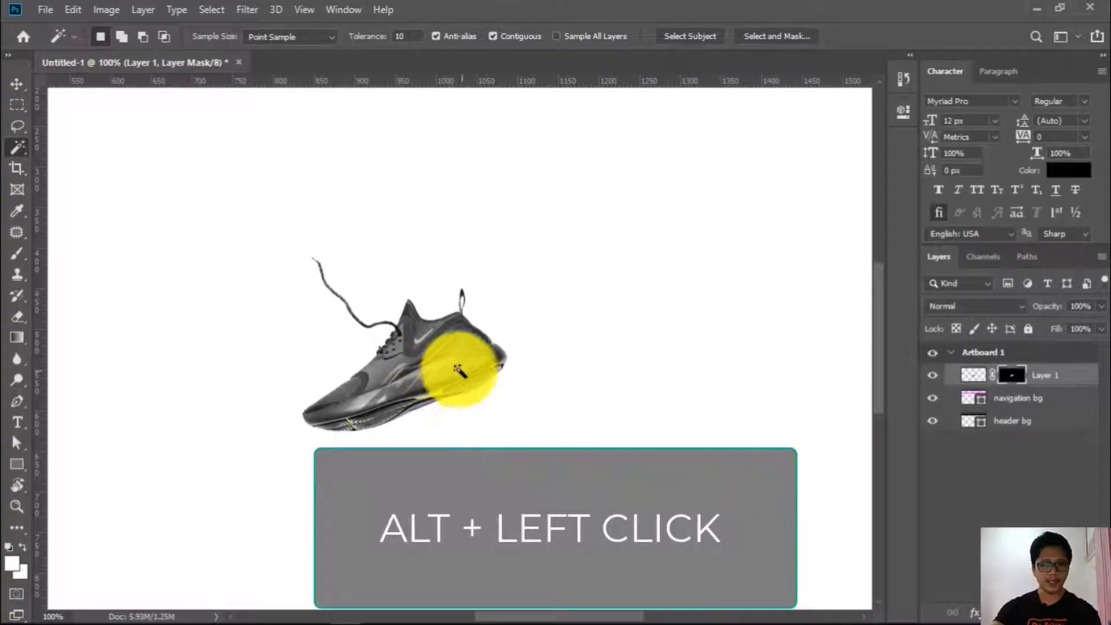
key("z")
left_click(424, 368)
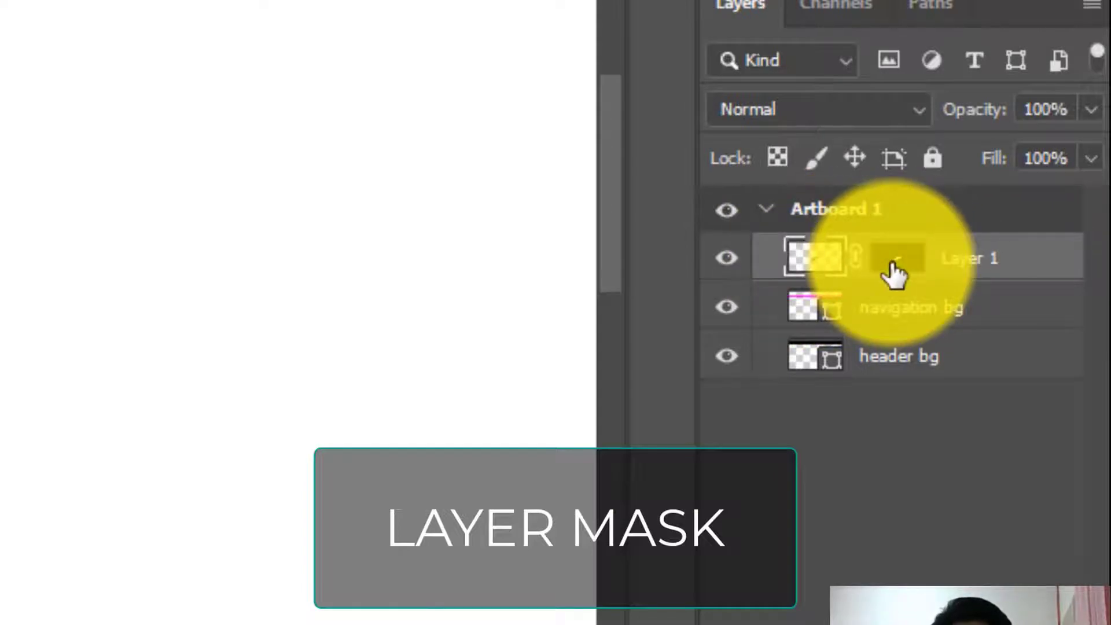
left_click(830, 270)
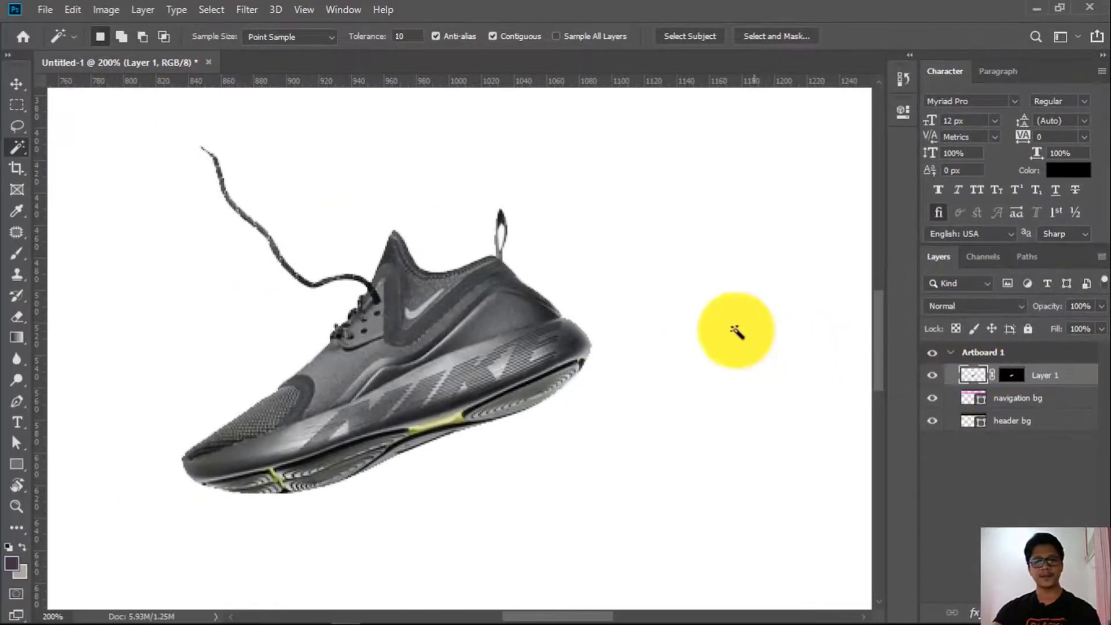
Duplicate the masked Layer 1, hide the original, and convert the copy to a smart object
key("v")
key("z")
left_click(483, 325, "alt")
left_click(595, 342, "alt")
key("v")
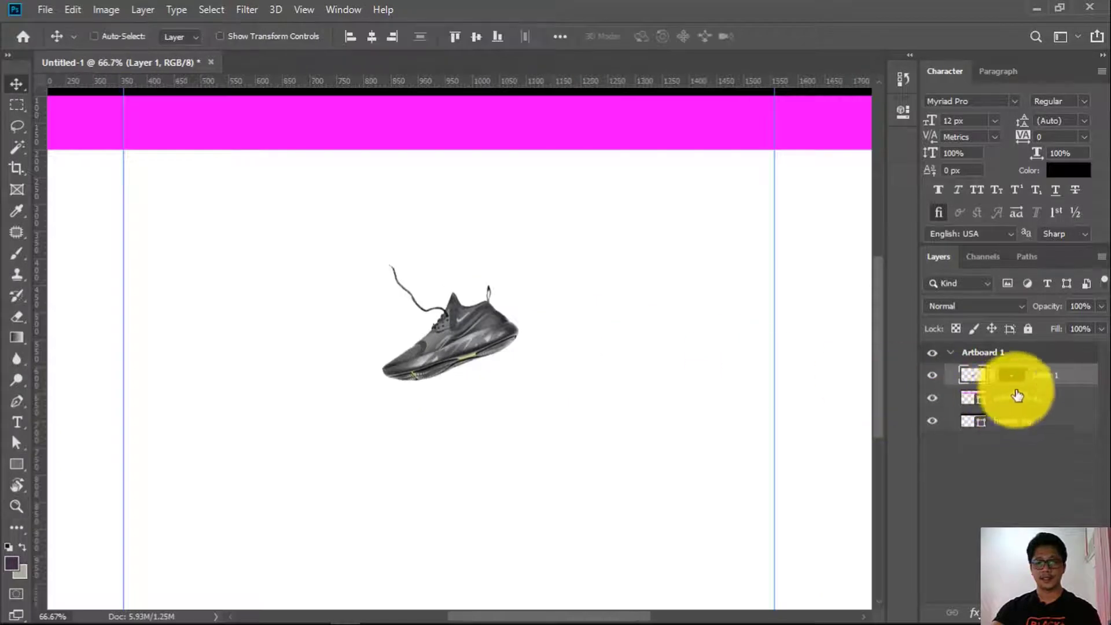
key("ctrl")
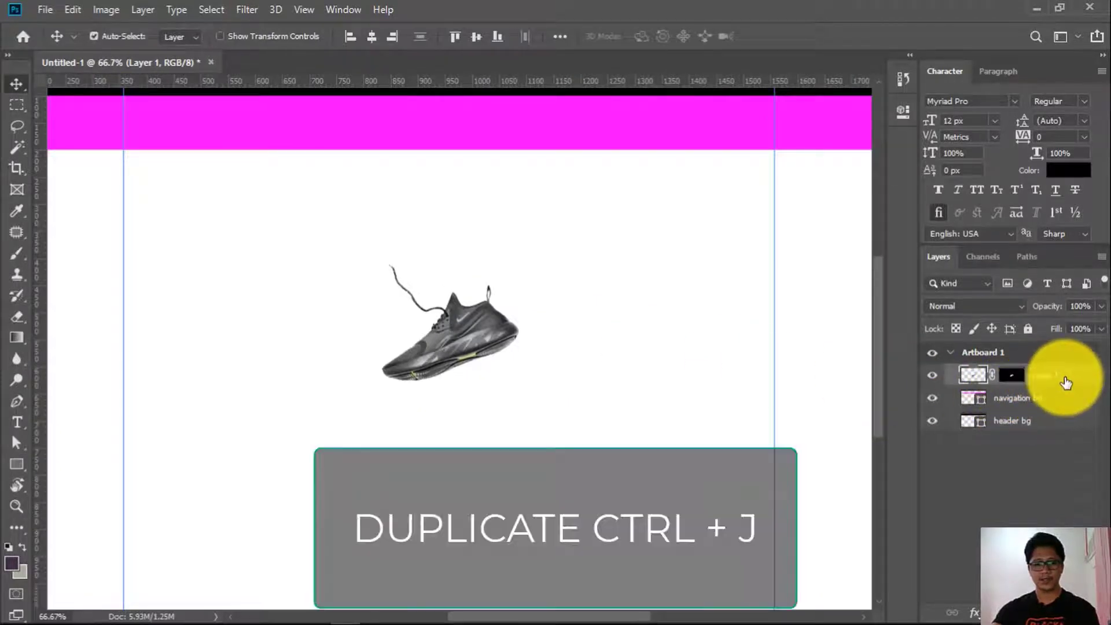
key("ctrl+j")
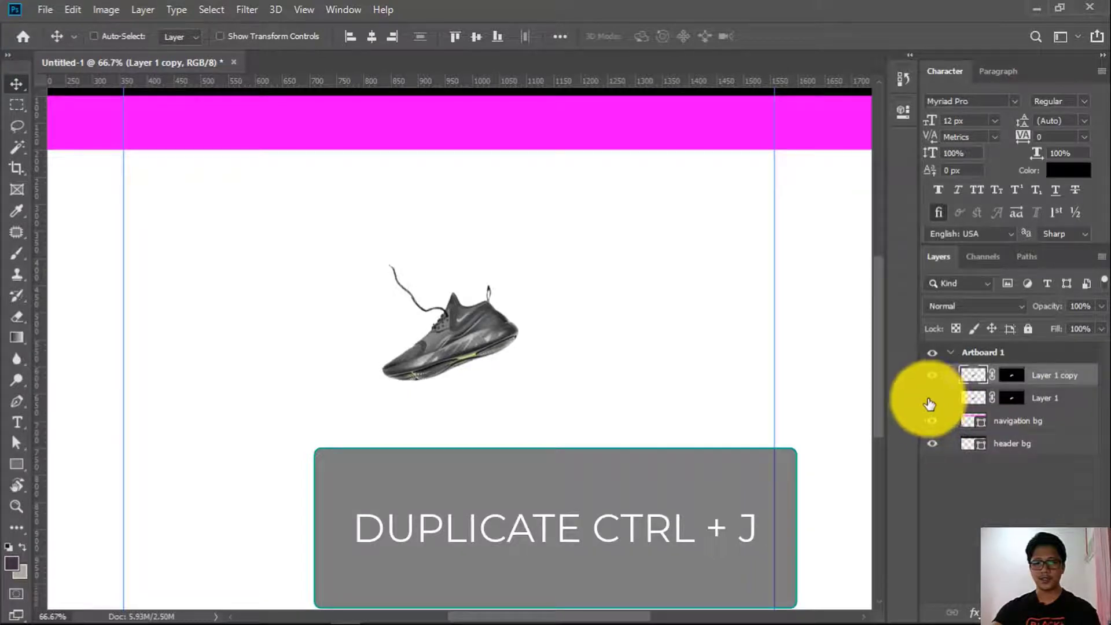
right_click(1053, 376)
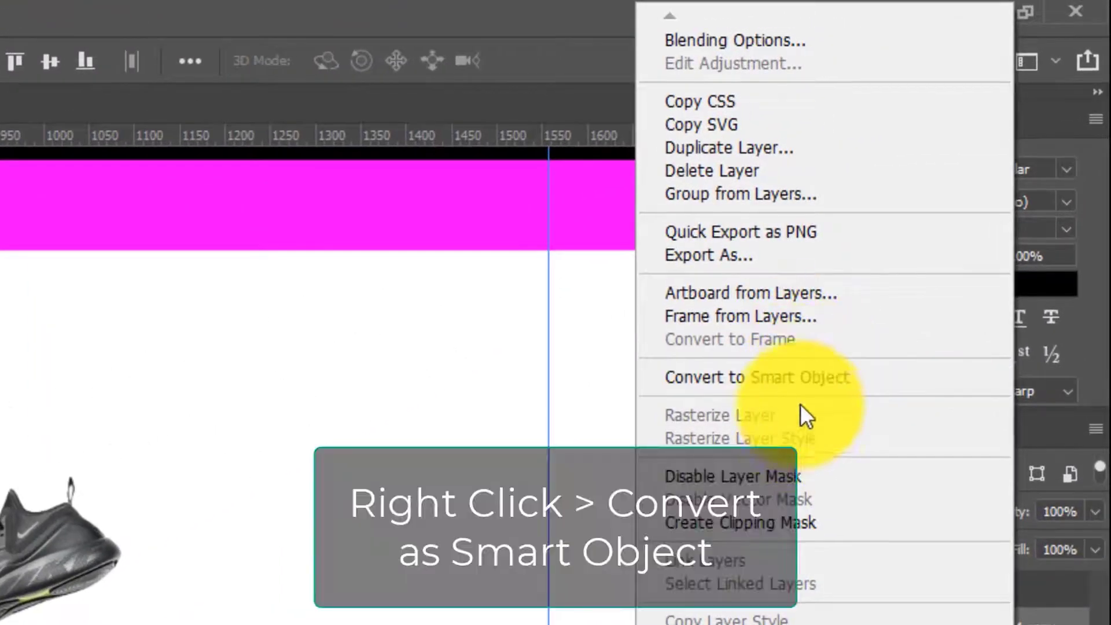
left_click(800, 387)
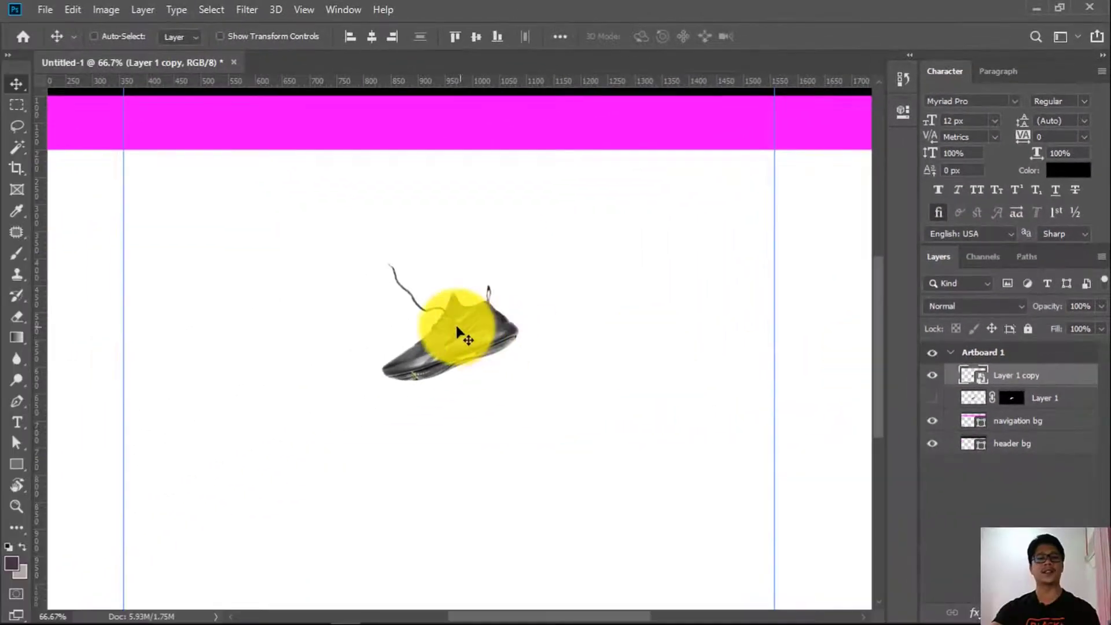
key("ctrl+space")
left_click(265, 421, "ctrl")
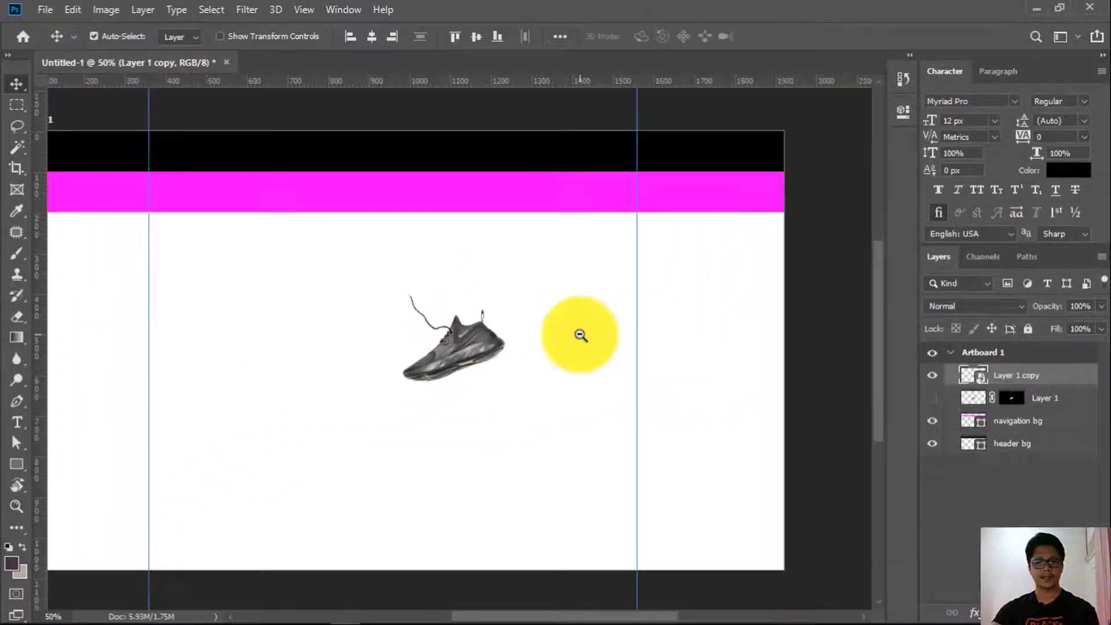
key("ctrl+t")
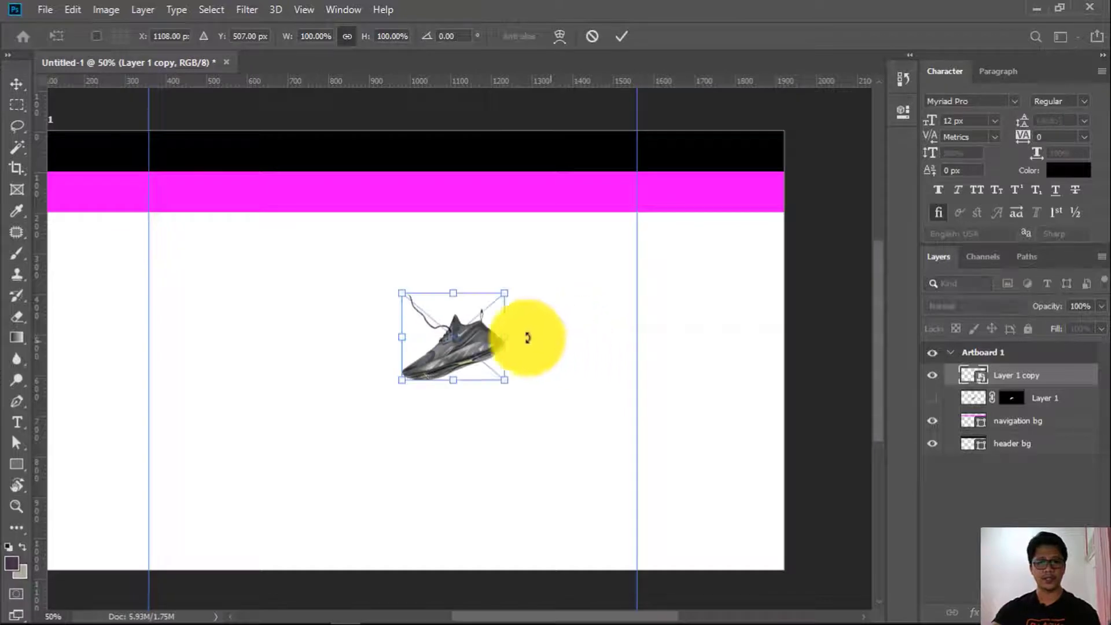
left_click_drag(501, 293, 592, 292)
key("ctrl+z")
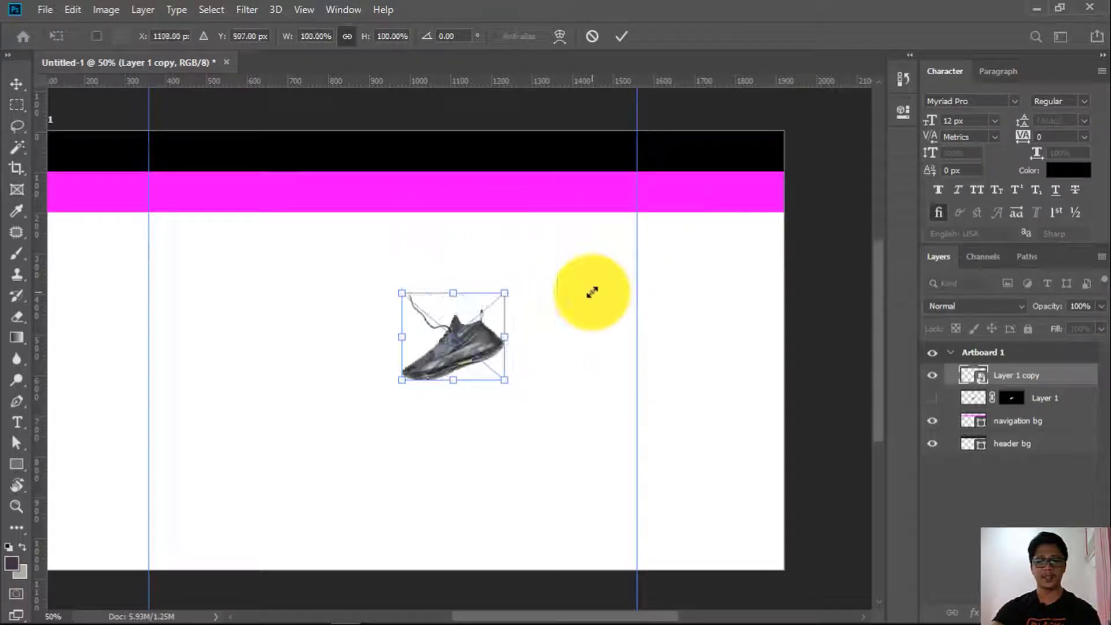
Scale the Layer 1 copy shoe proportionally to about 190% with Free Transform and move it slightly down below the navigation bar
key("ctrl+t")
key("ctrl+t")
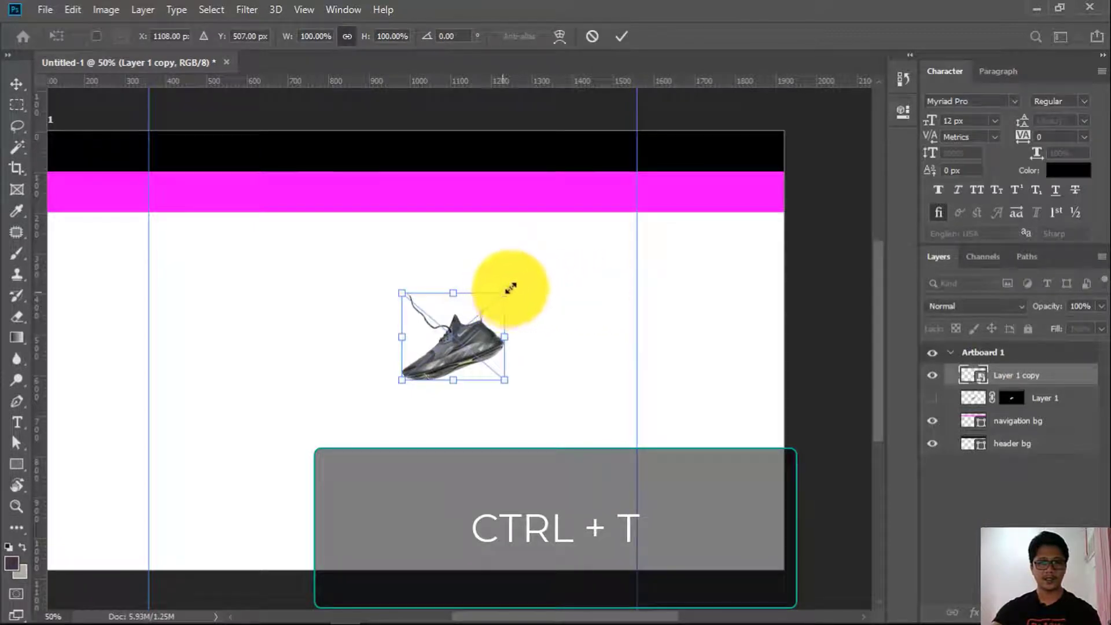
left_click_drag(510, 287, 601, 218)
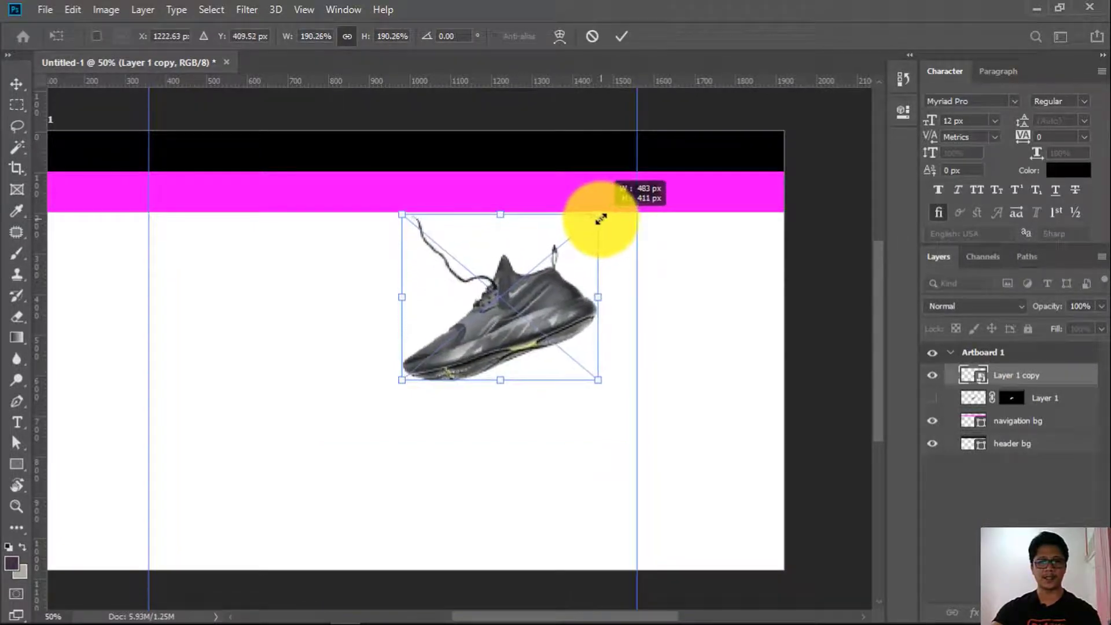
left_click_drag(565, 303, 565, 345)
key("Return")
Add the two-line text "Select your New Perfect Style" in the empty area between the left guide and the shoe
key("z")
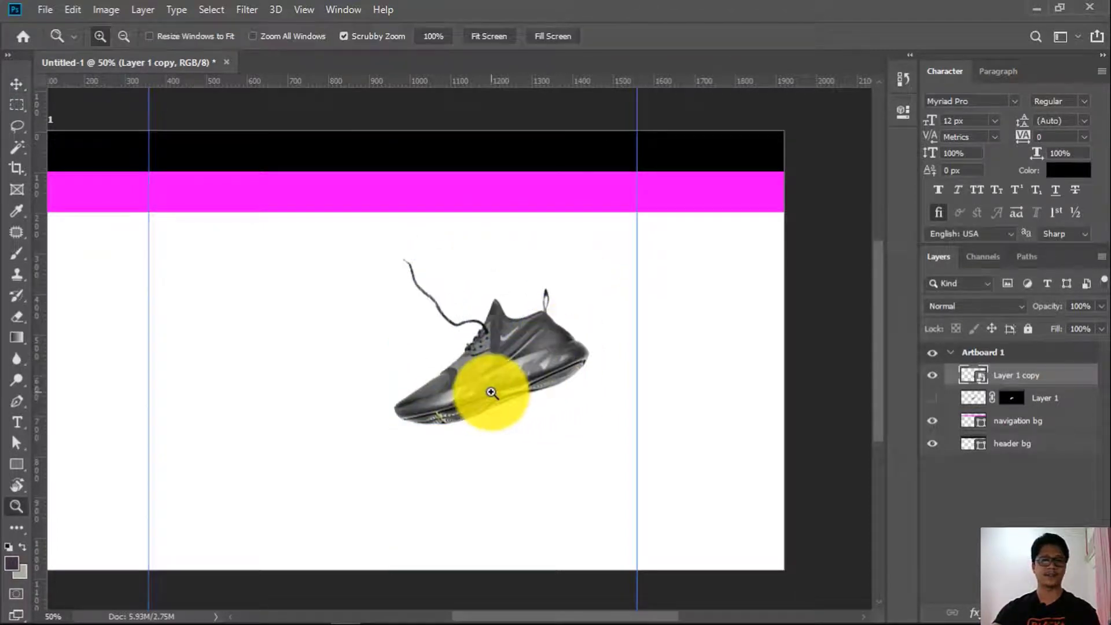
left_click(496, 397)
key("v")
left_click_drag(213, 377, 425, 394)
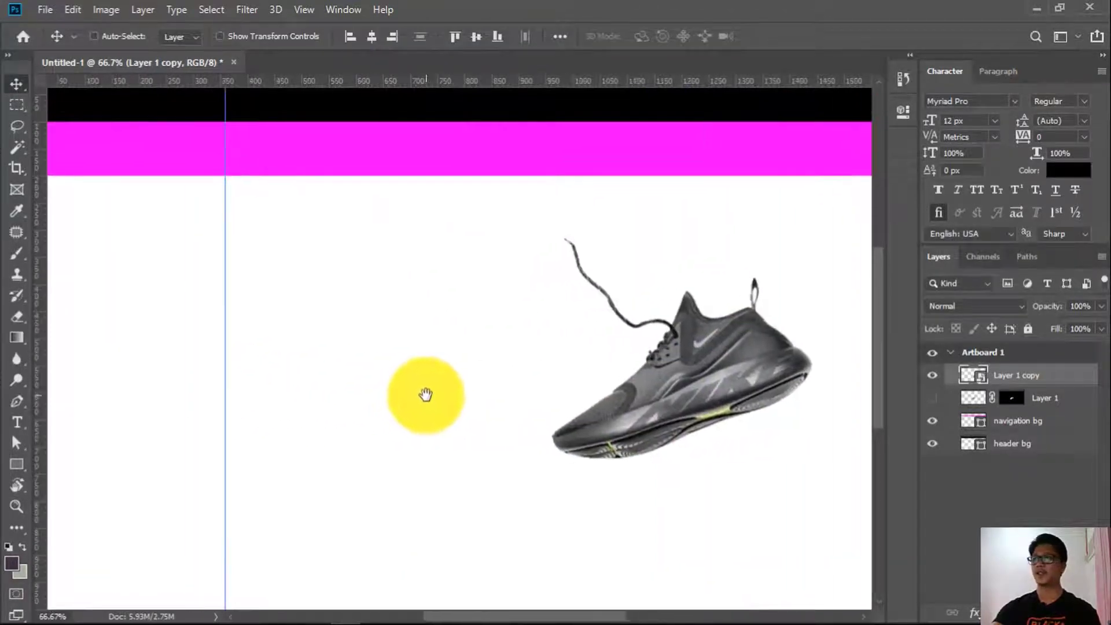
left_click(21, 422)
left_click(276, 289)
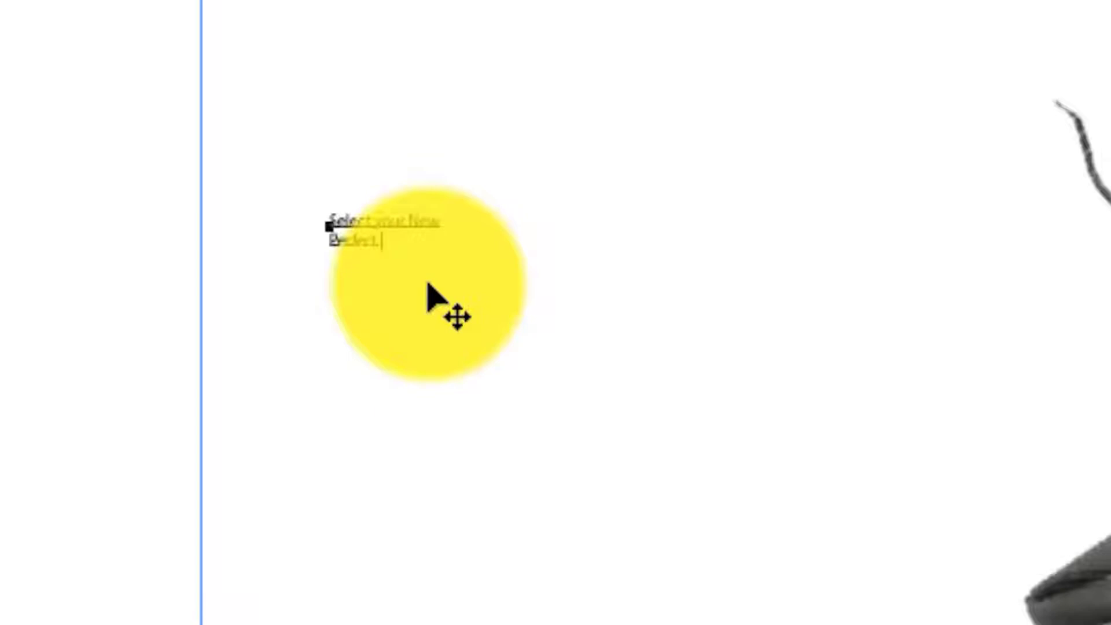
type("e")
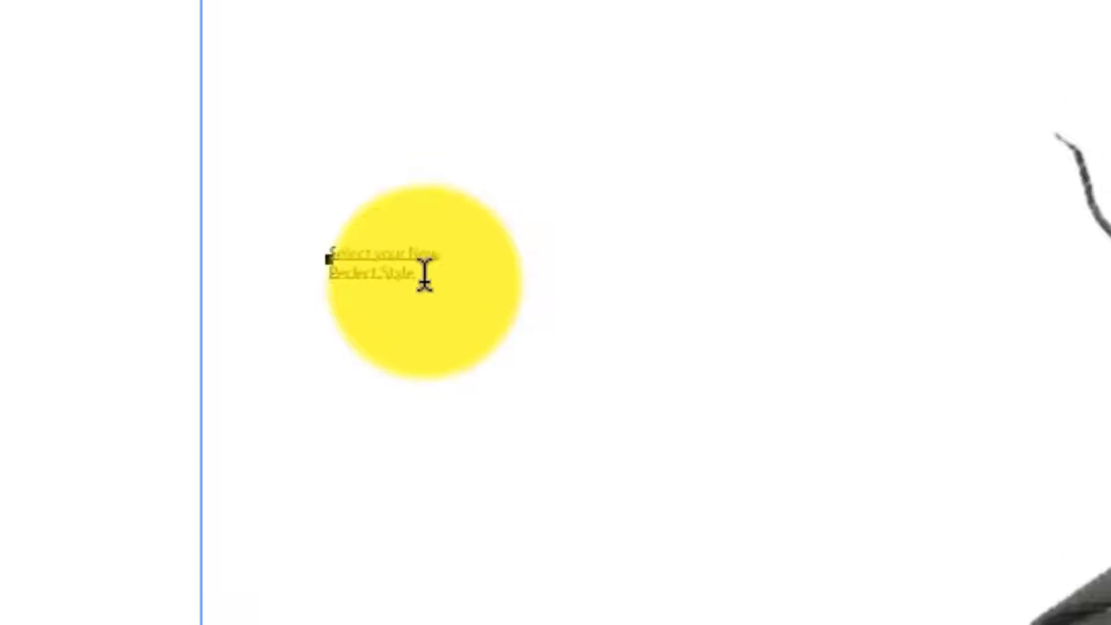
key("Escape")
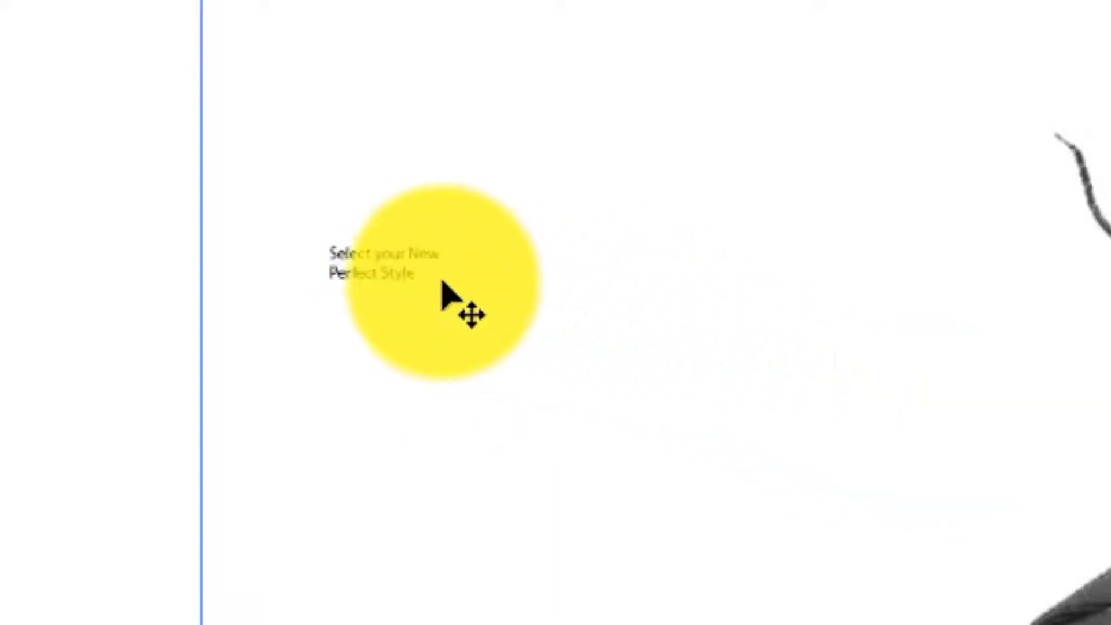
Duplicate the heading text directly below itself and replace the copy's wording with "Lorem ipsum dolor sit amet"
key("z")
left_click(377, 287)
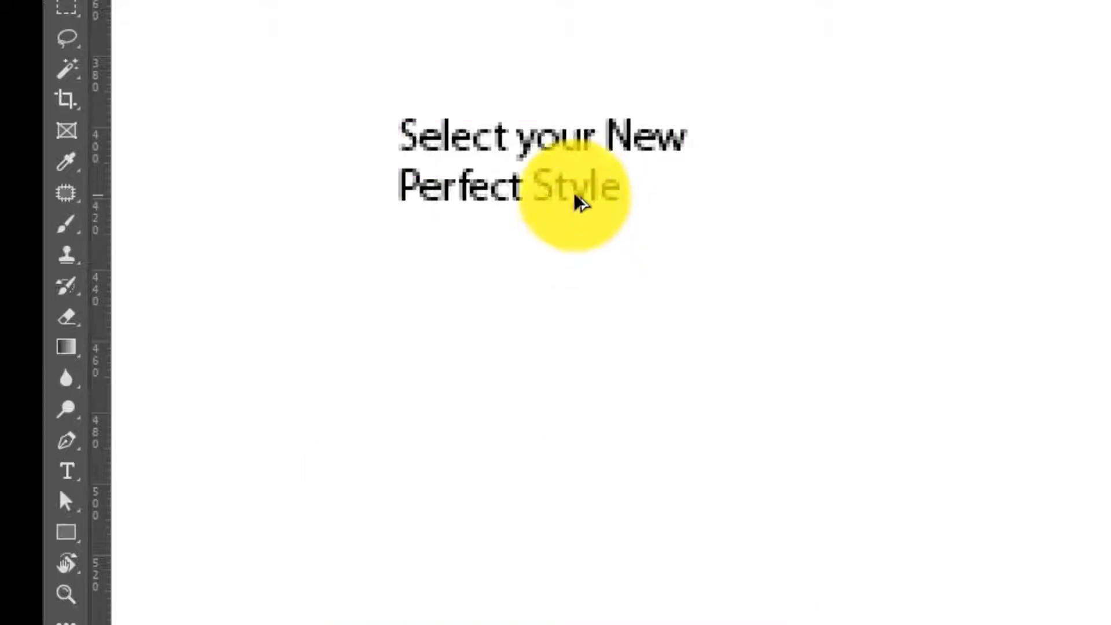
left_click_drag(575, 203, 551, 399)
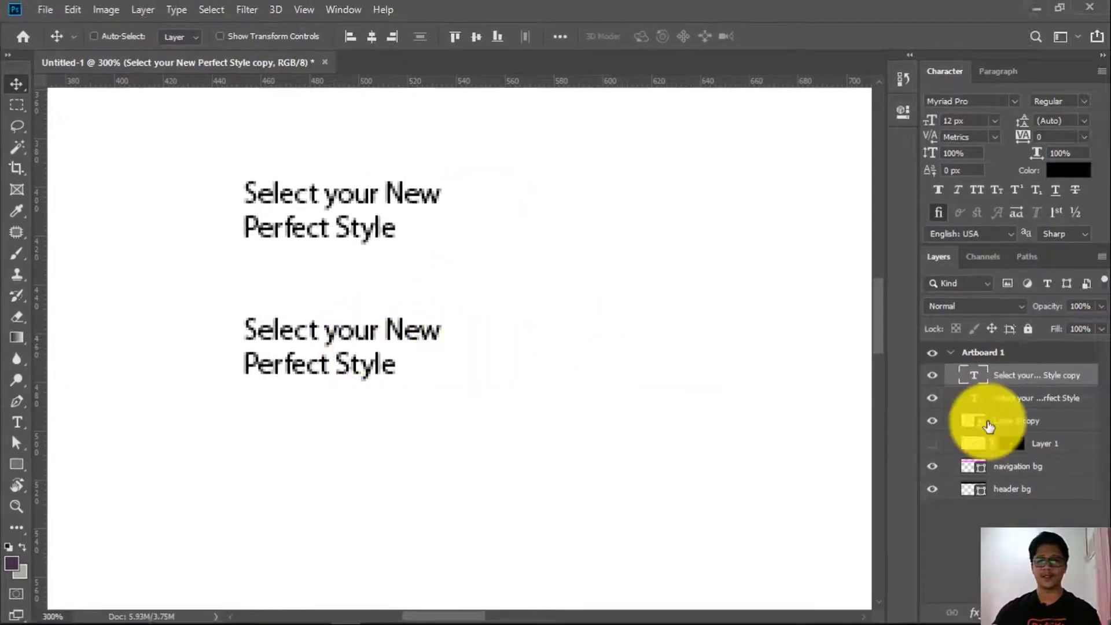
double_click(392, 366)
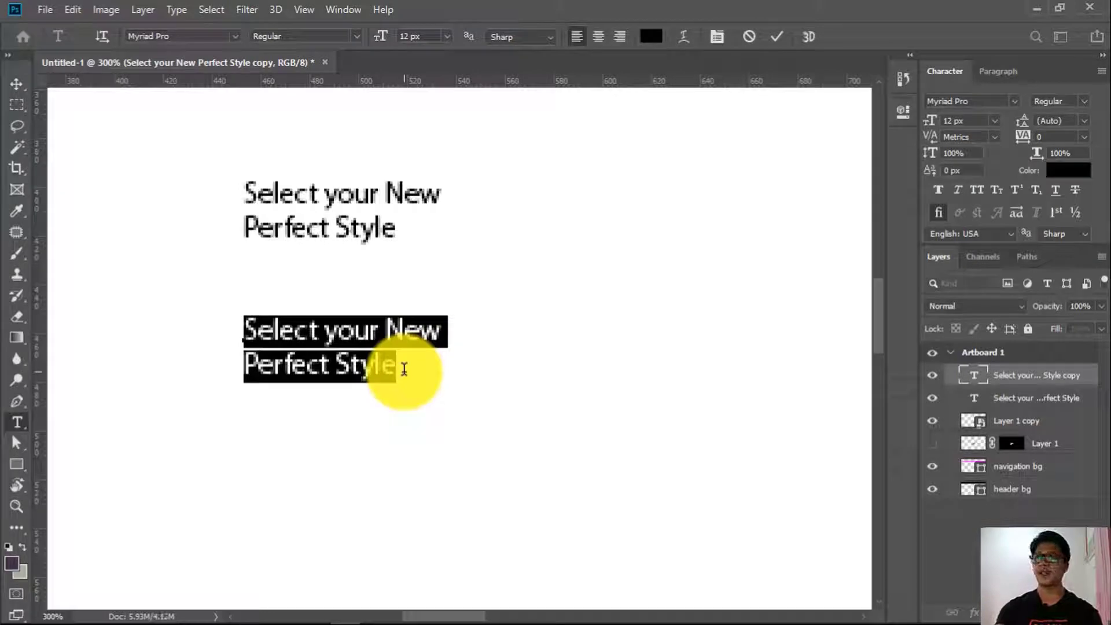
type("Lorem ipsum dolor sit amet")
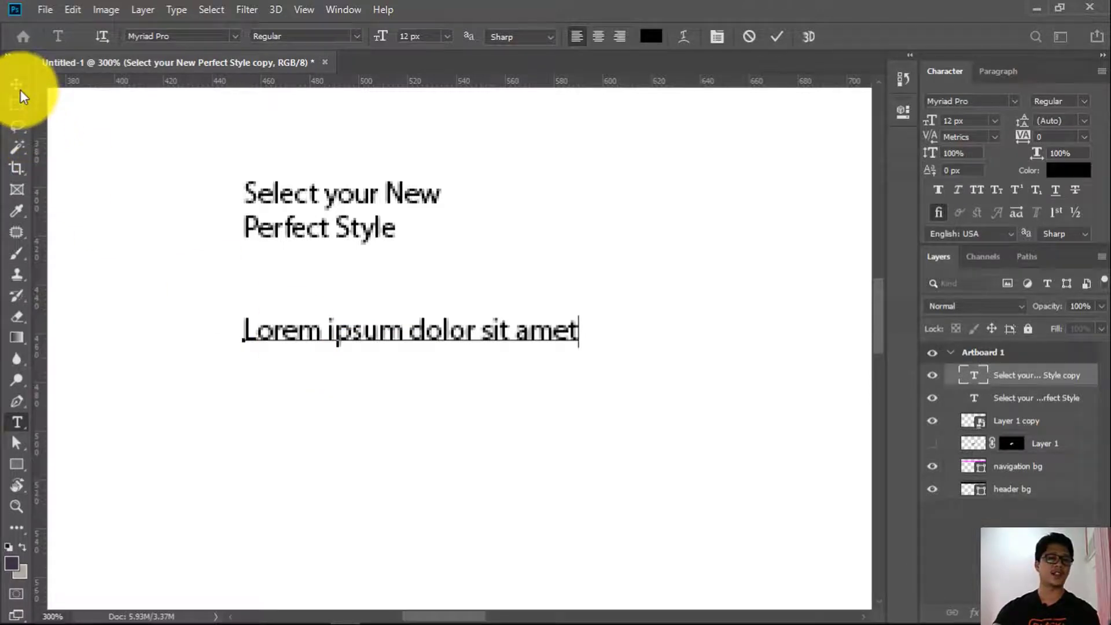
left_click(19, 89)
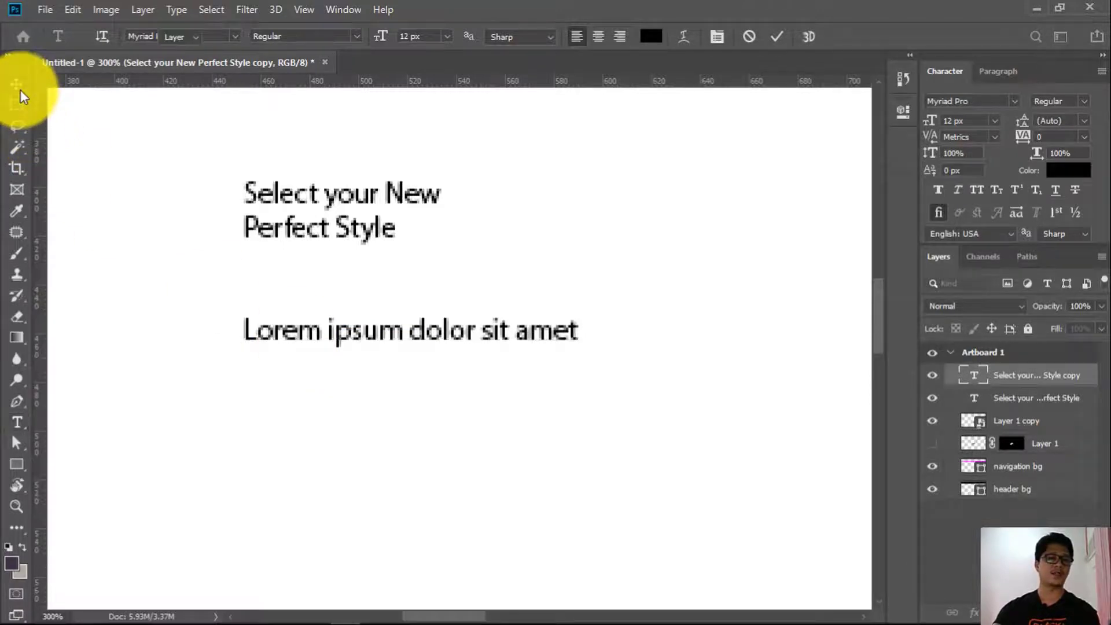
Draw a rectangle about 112 x 31 px below the "Lorem ipsum dolor sit amet" text, aligned with its left edge
key("z")
left_click(318, 331, "alt")
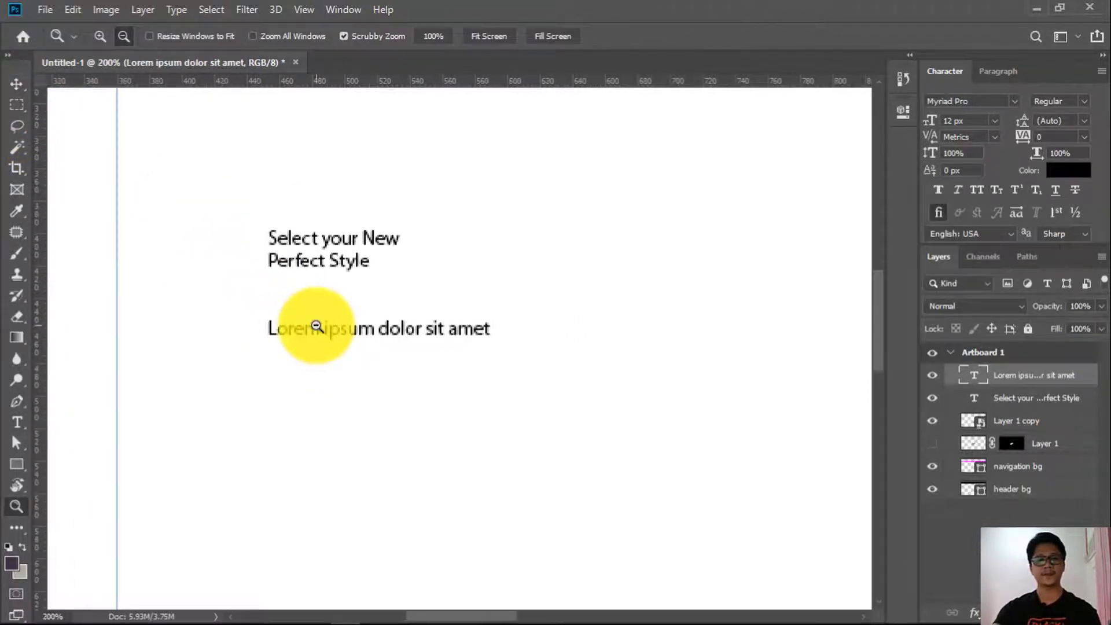
left_click(317, 326, "alt")
left_click(333, 363, "alt")
left_click(509, 367)
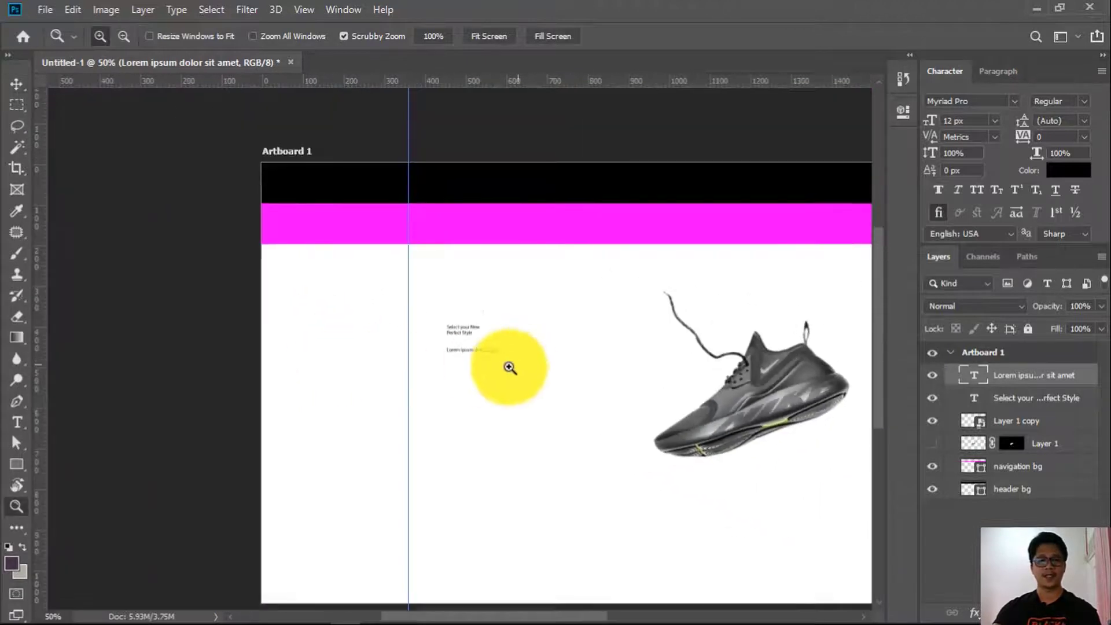
left_click(488, 377)
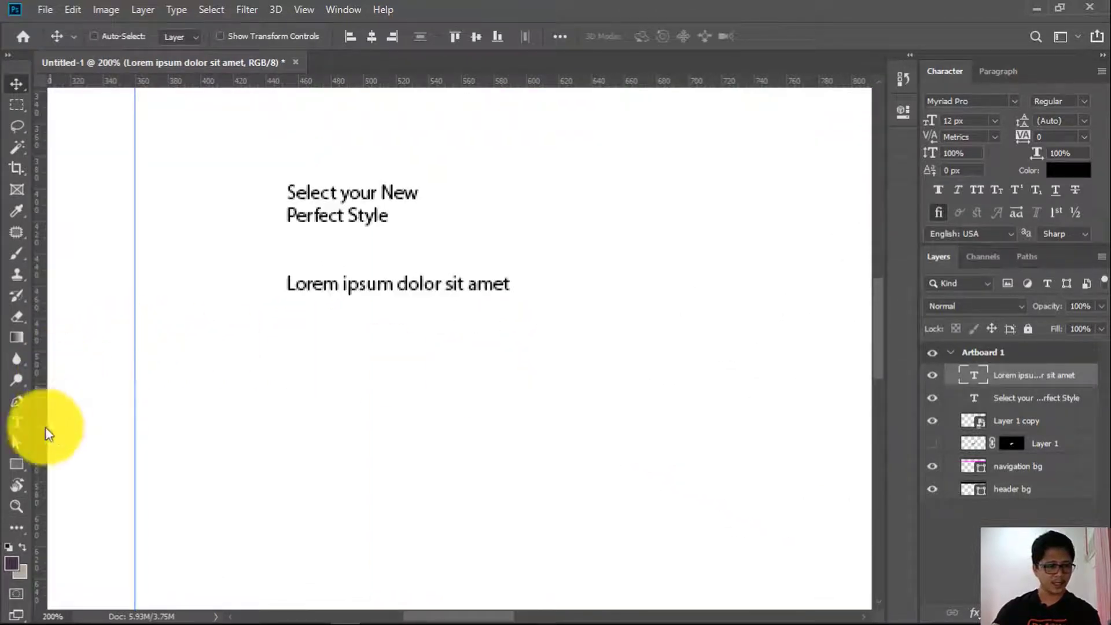
left_click(17, 466)
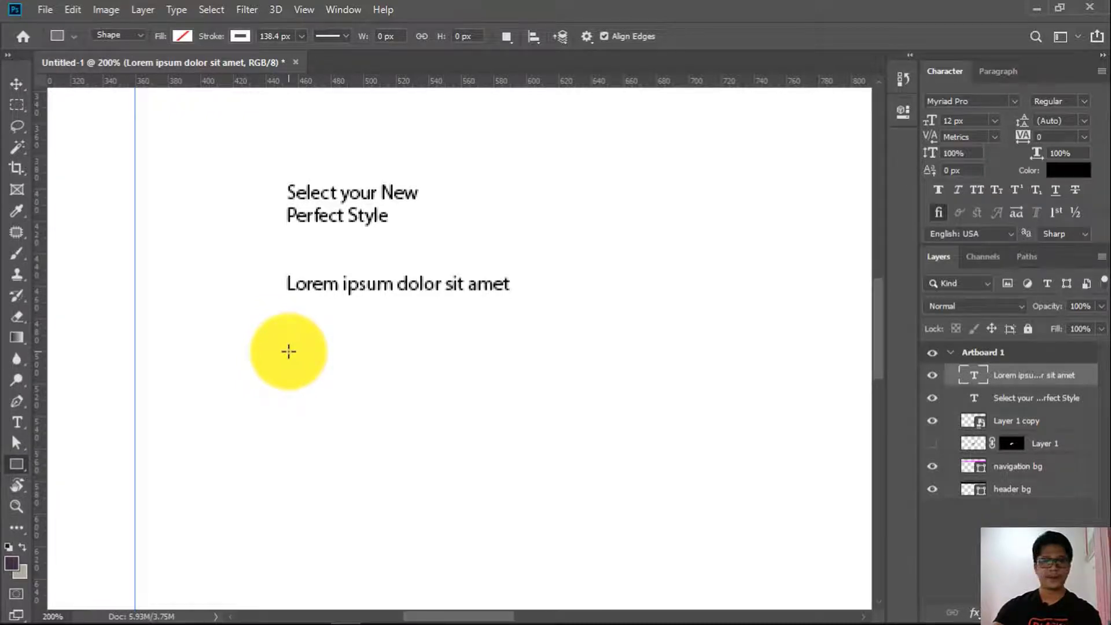
left_click_drag(288, 350, 469, 400)
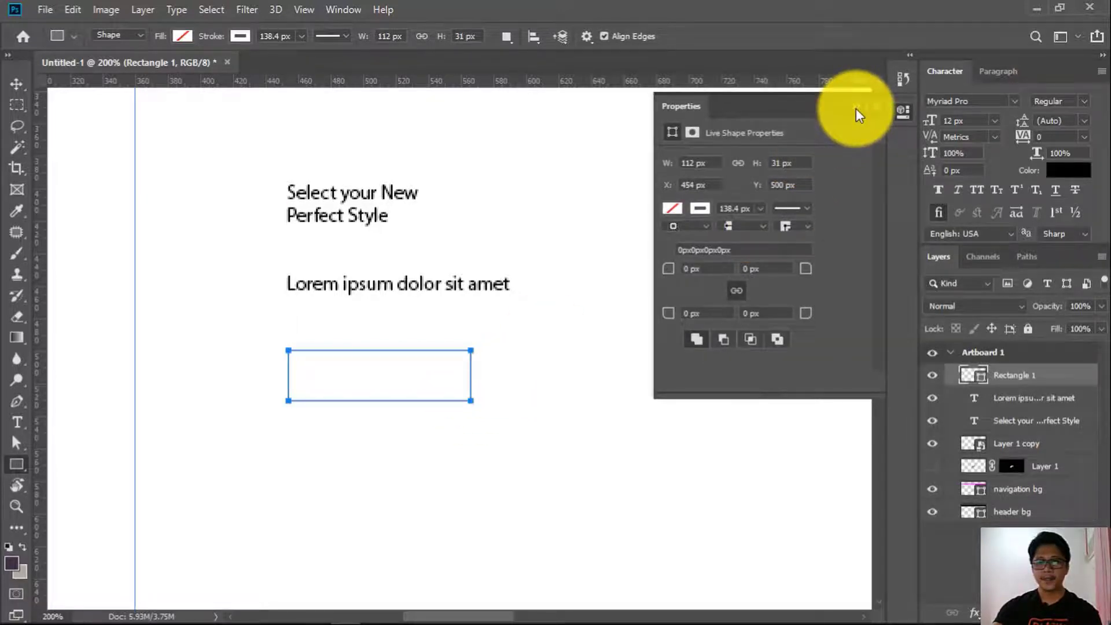
Remove the new rectangle's stroke and fill it with solid red, colour ff0000
left_click(700, 209)
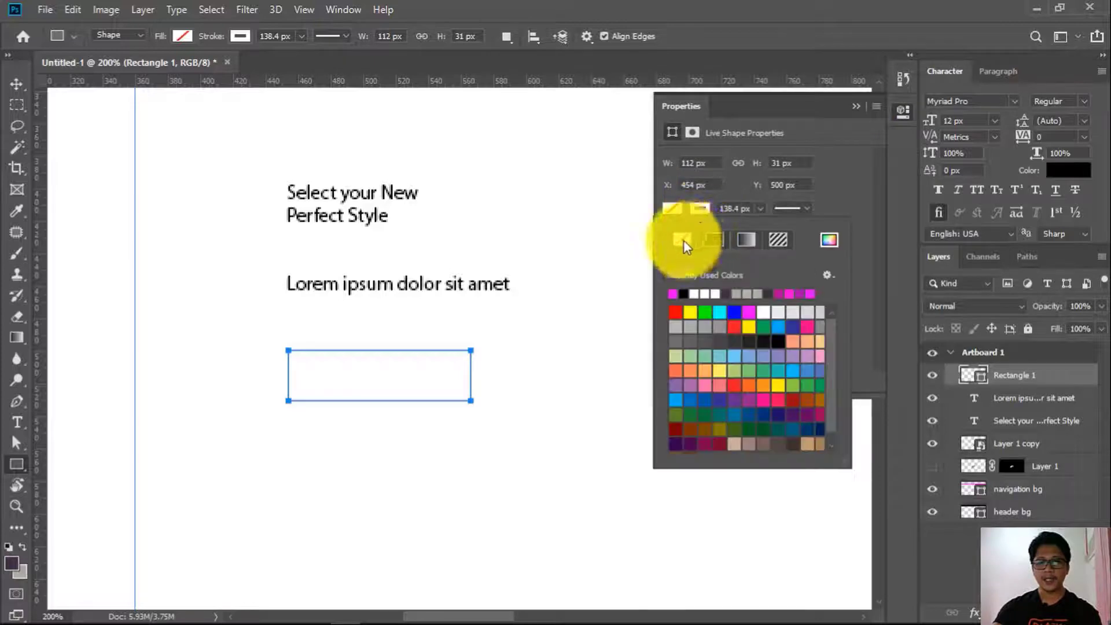
left_click(673, 211)
left_click(673, 211)
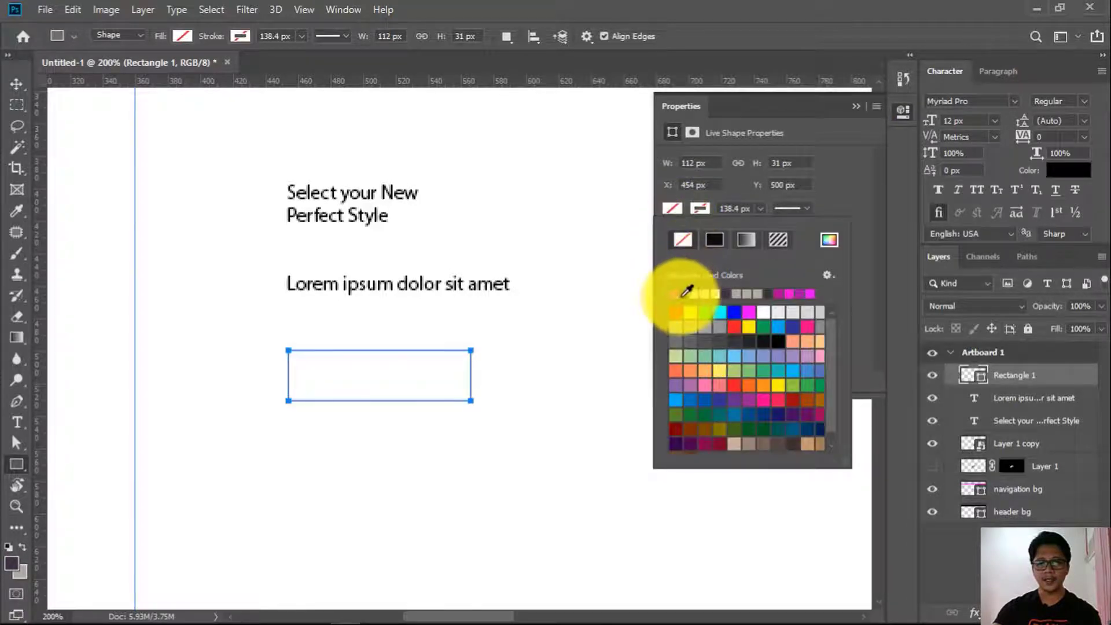
left_click(828, 239)
left_click_drag(656, 199, 699, 129)
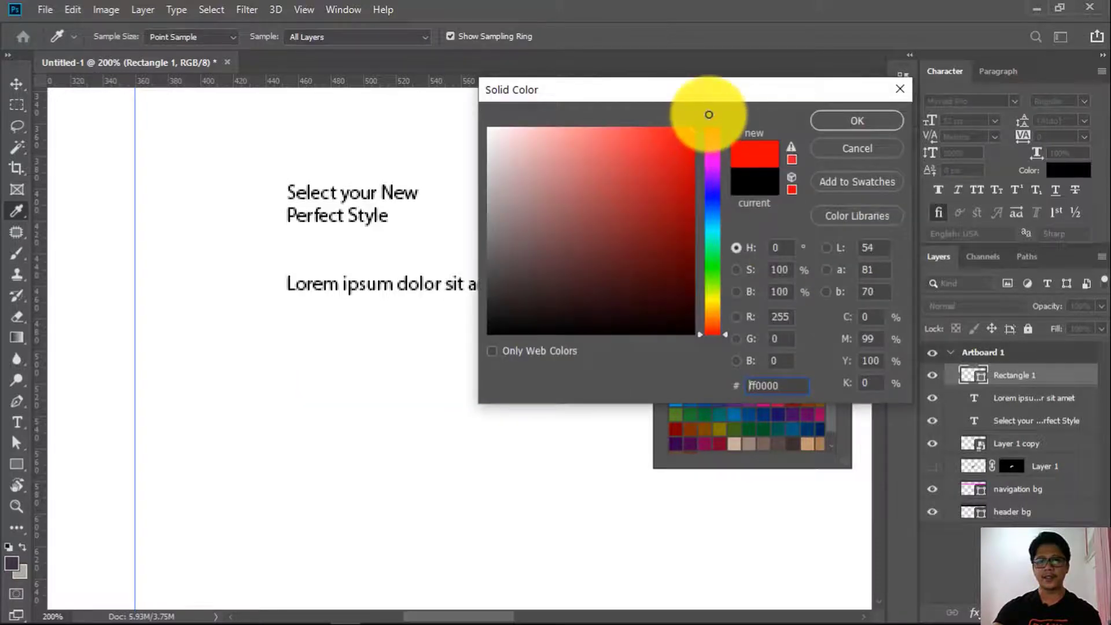
left_click(845, 120)
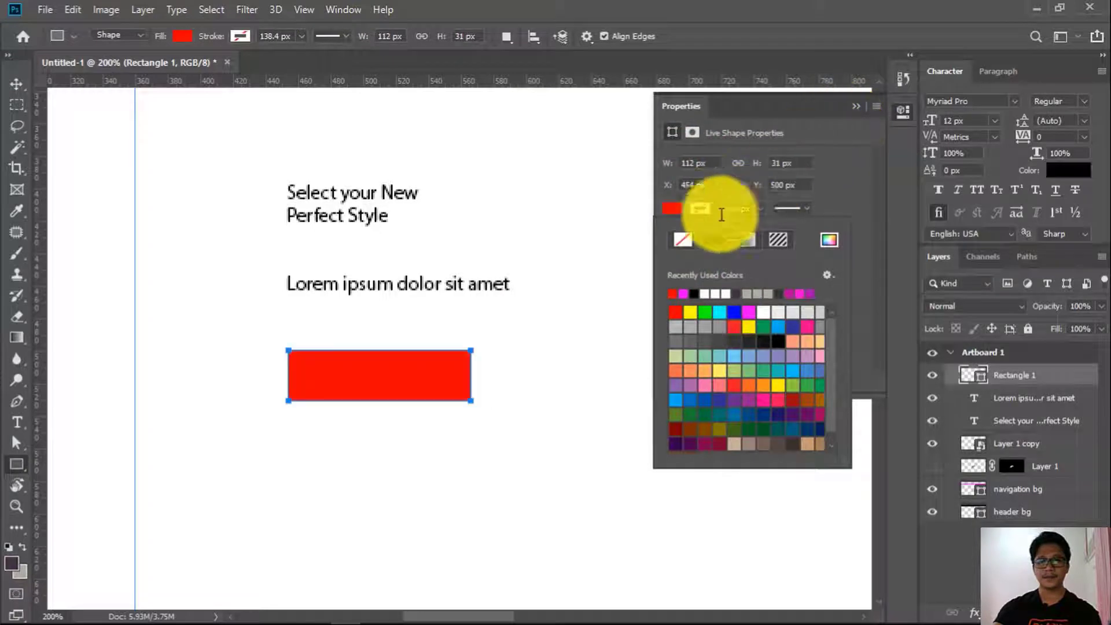
left_click(17, 87)
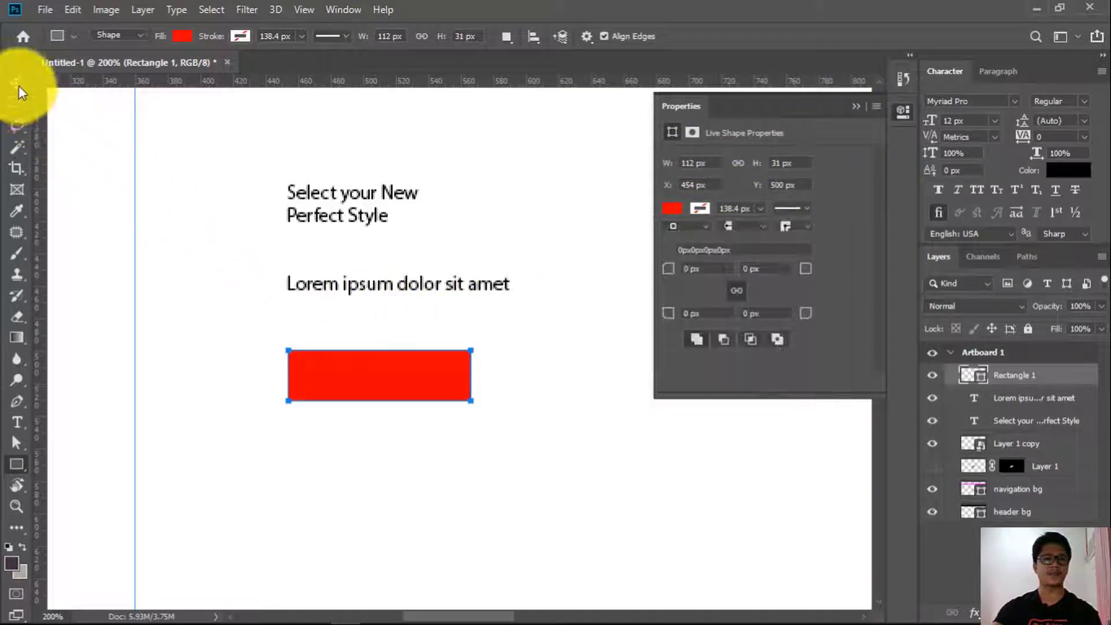
left_click(17, 84)
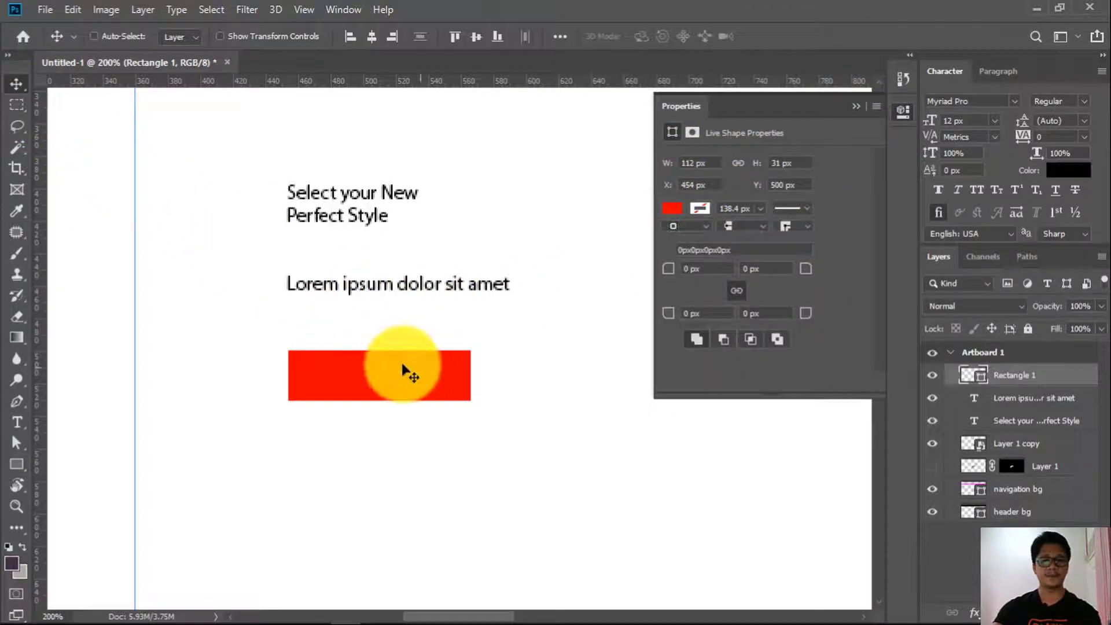
left_click(856, 108)
Add the text "shop now" in the empty area below the red rectangle
key("t")
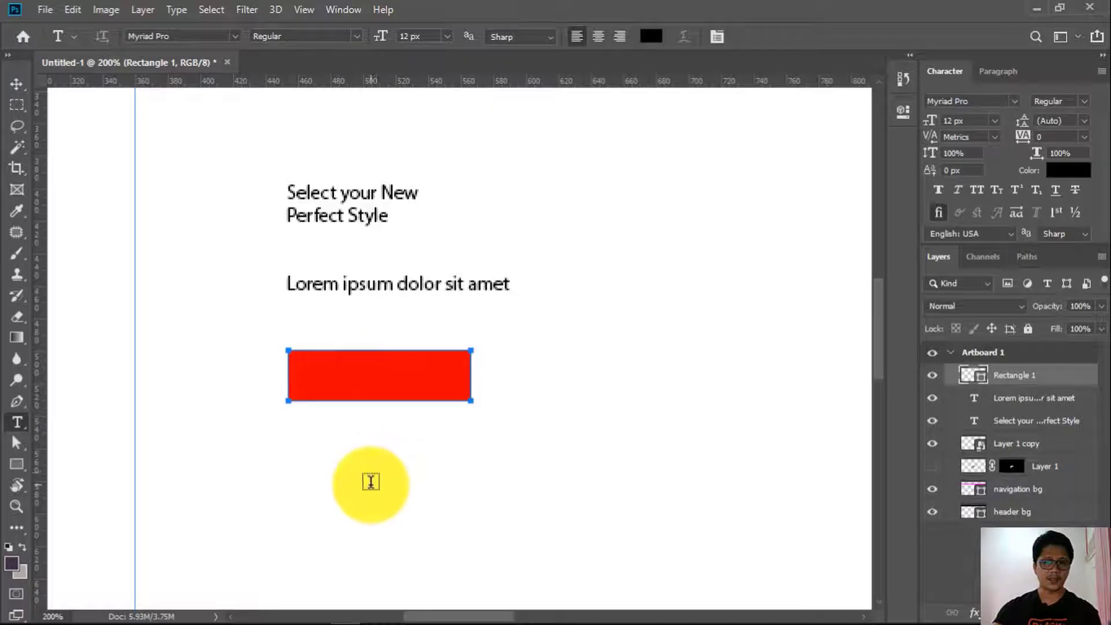
left_click(371, 482)
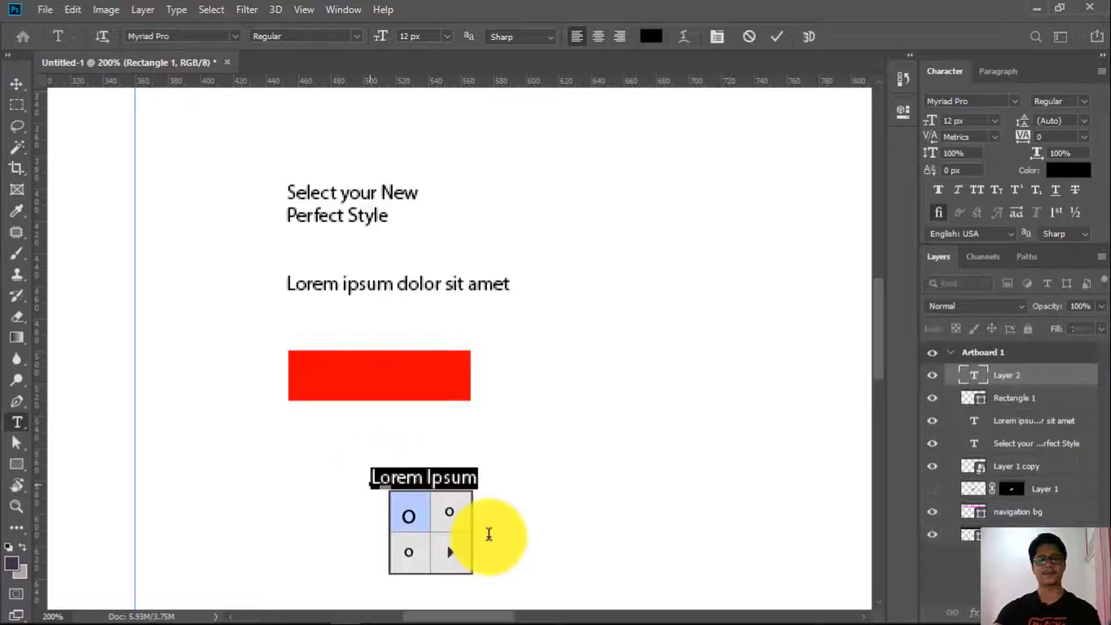
type("shop now")
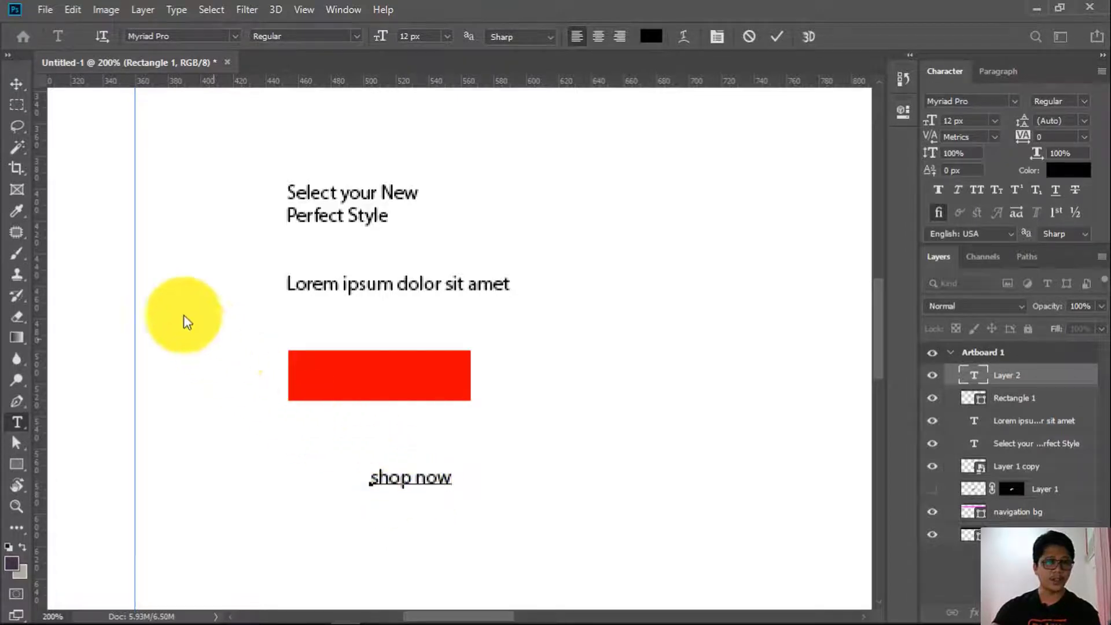
left_click(9, 90)
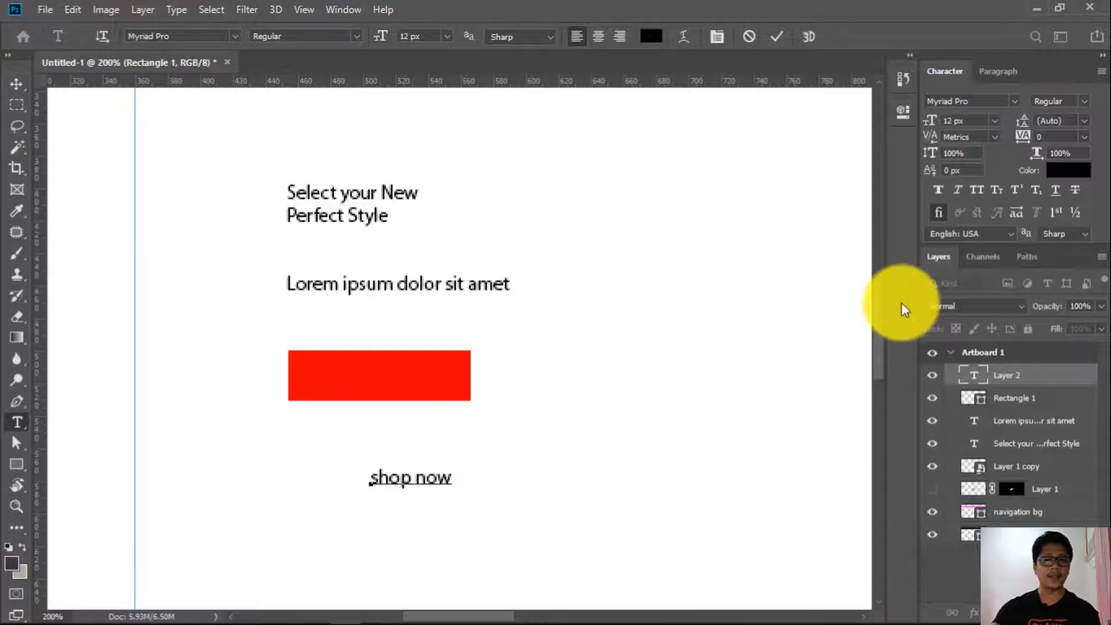
left_click(6, 102)
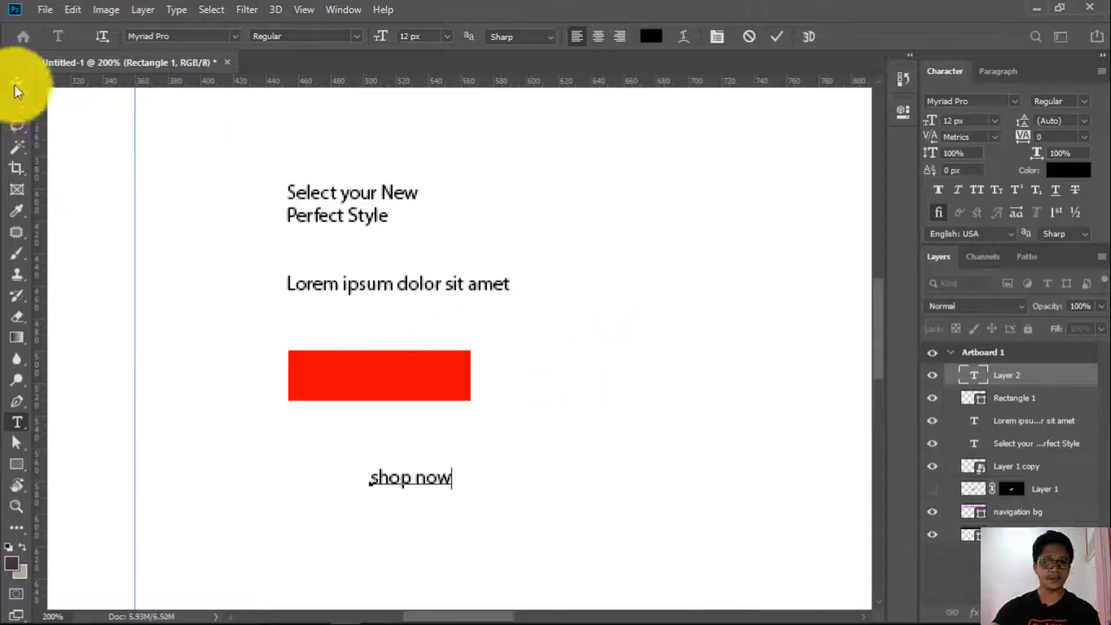
left_click(19, 88)
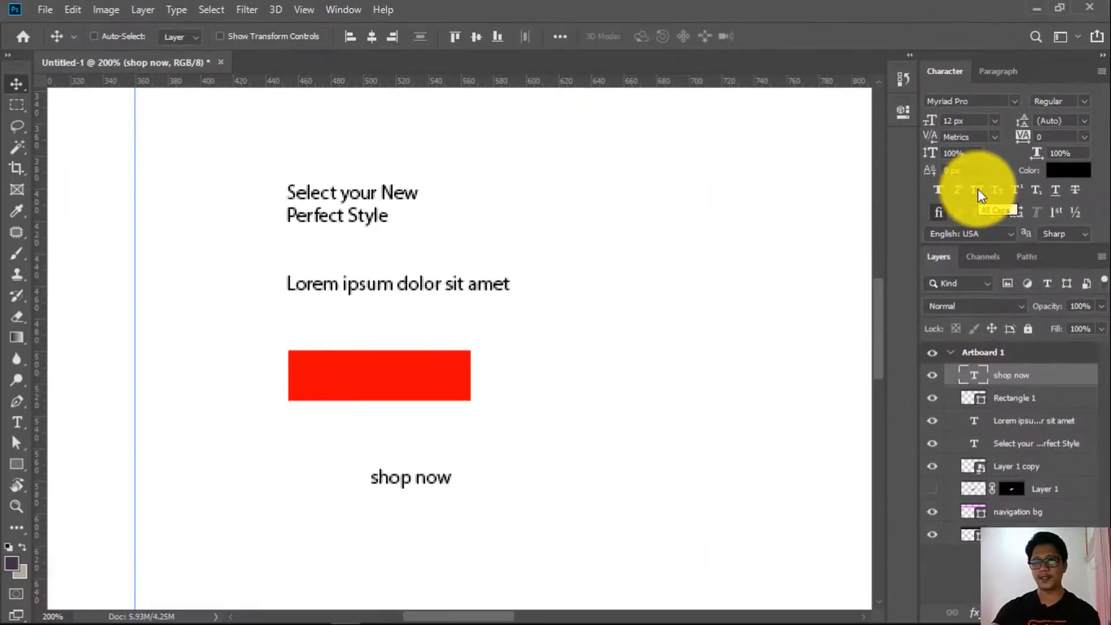
Format the "shop now" text as all caps in white (ffffff) and move it onto the red rectangle
left_click(977, 189)
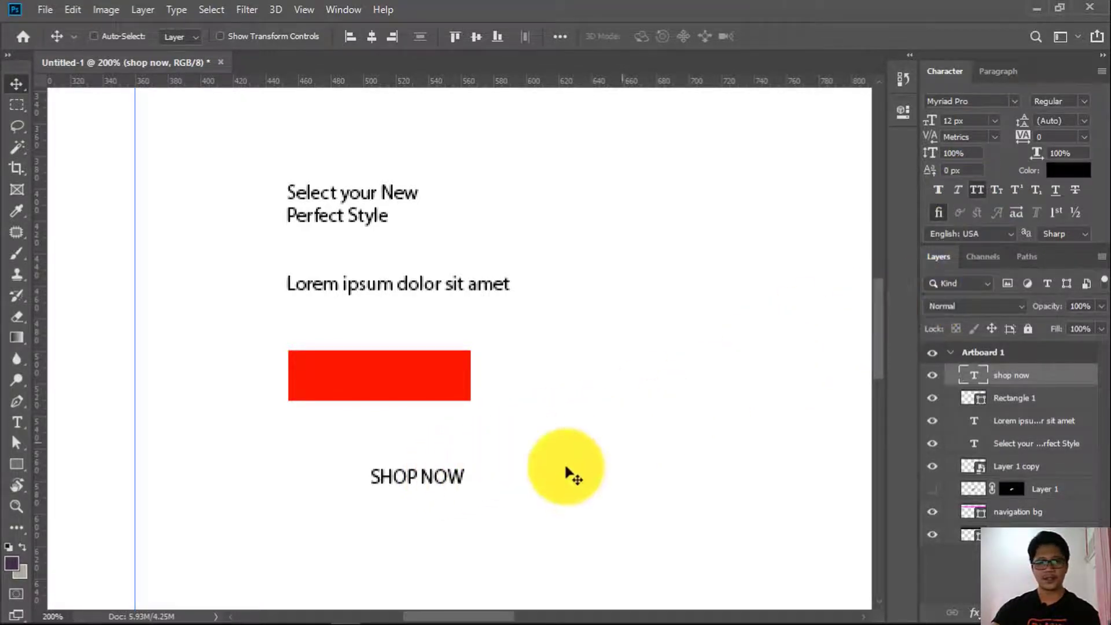
left_click(1066, 173)
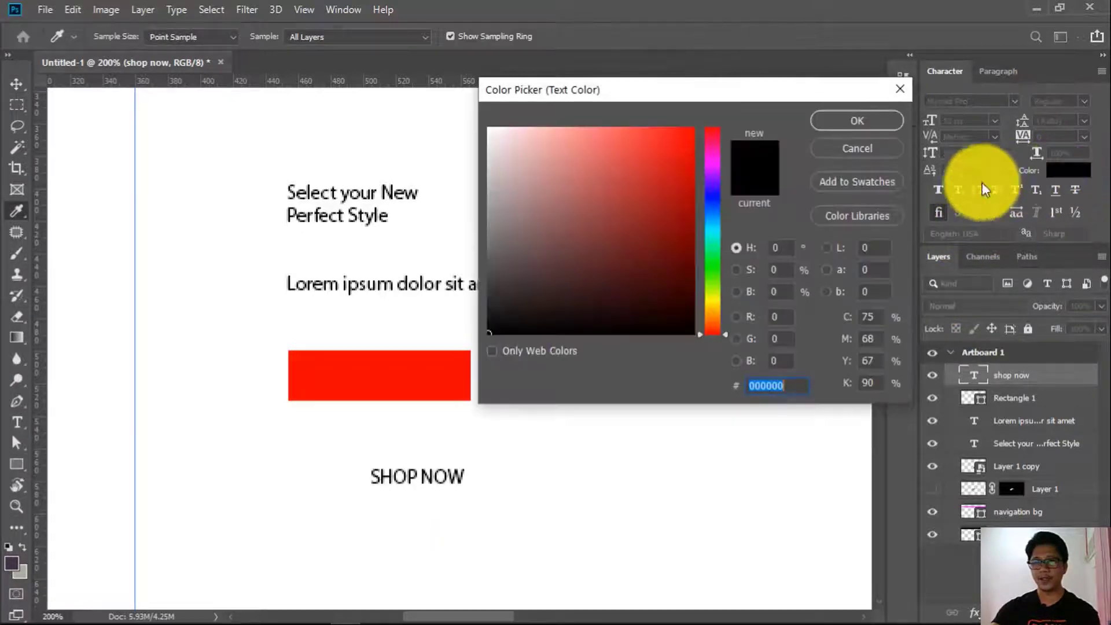
left_click_drag(607, 176, 473, 119)
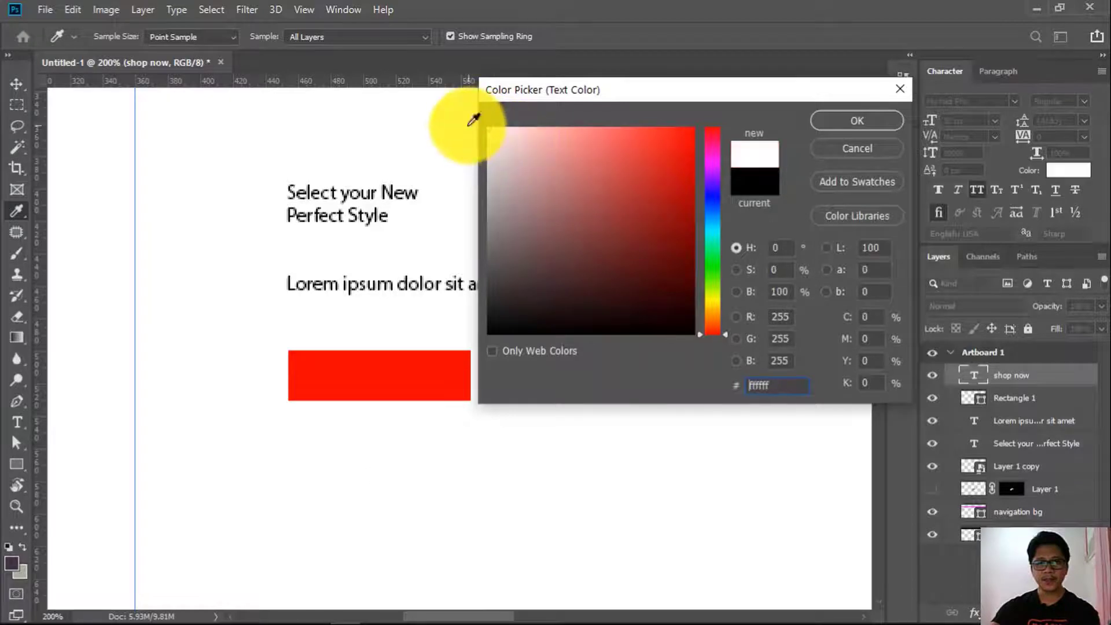
left_click(845, 123)
left_click_drag(429, 481, 377, 390)
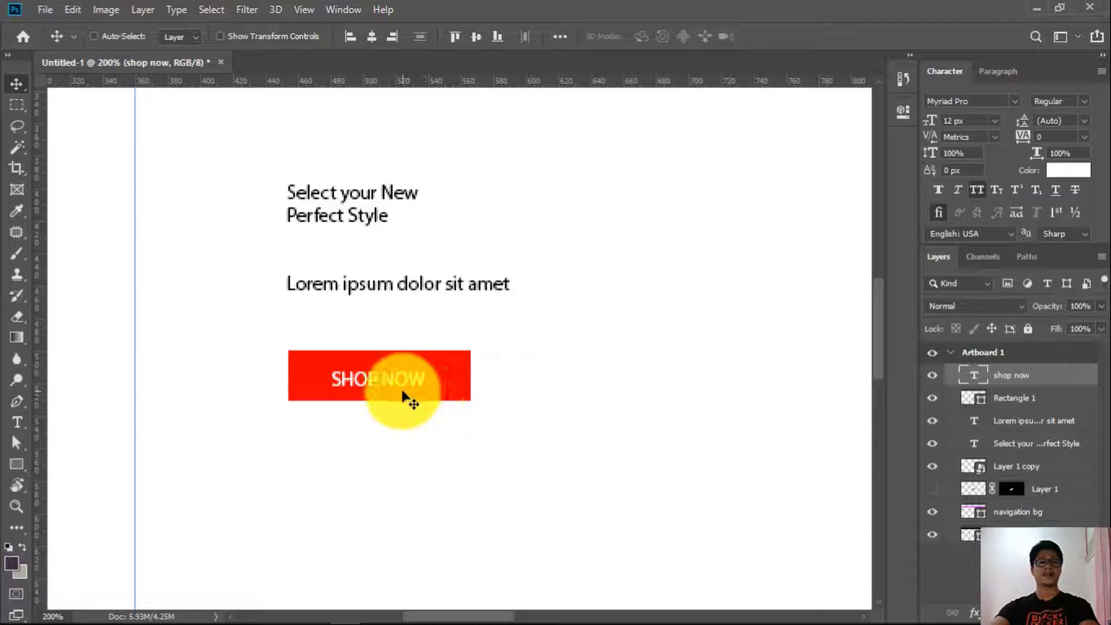
Measure the distances from the SHOP NOW text to the edges of the red rectangle
key("z")
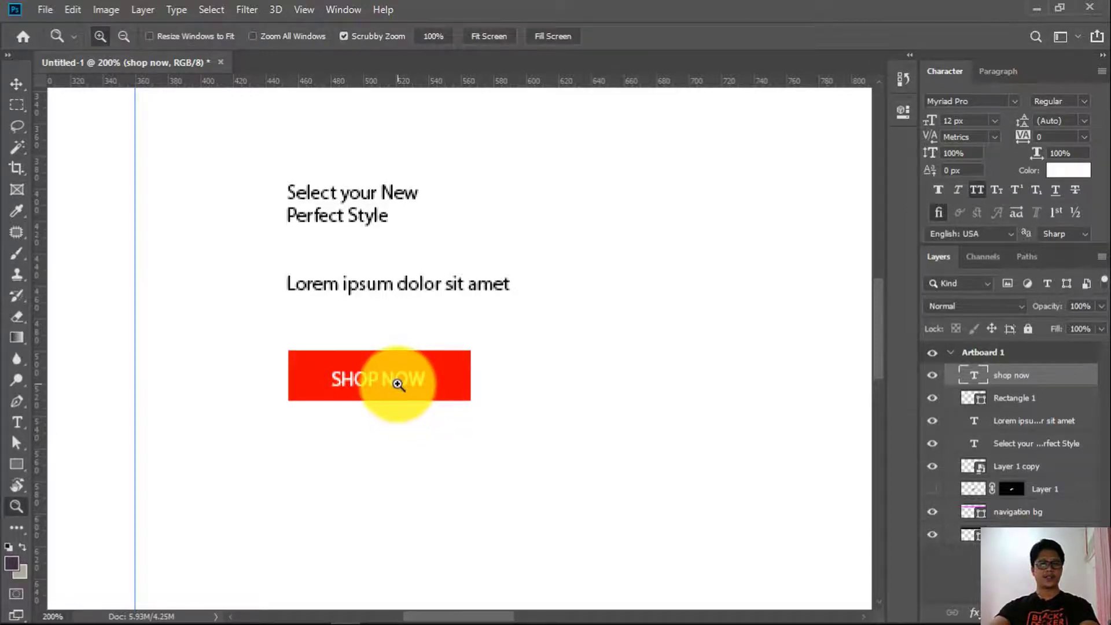
left_click(398, 383)
left_click(397, 383)
left_click(398, 384)
key("v")
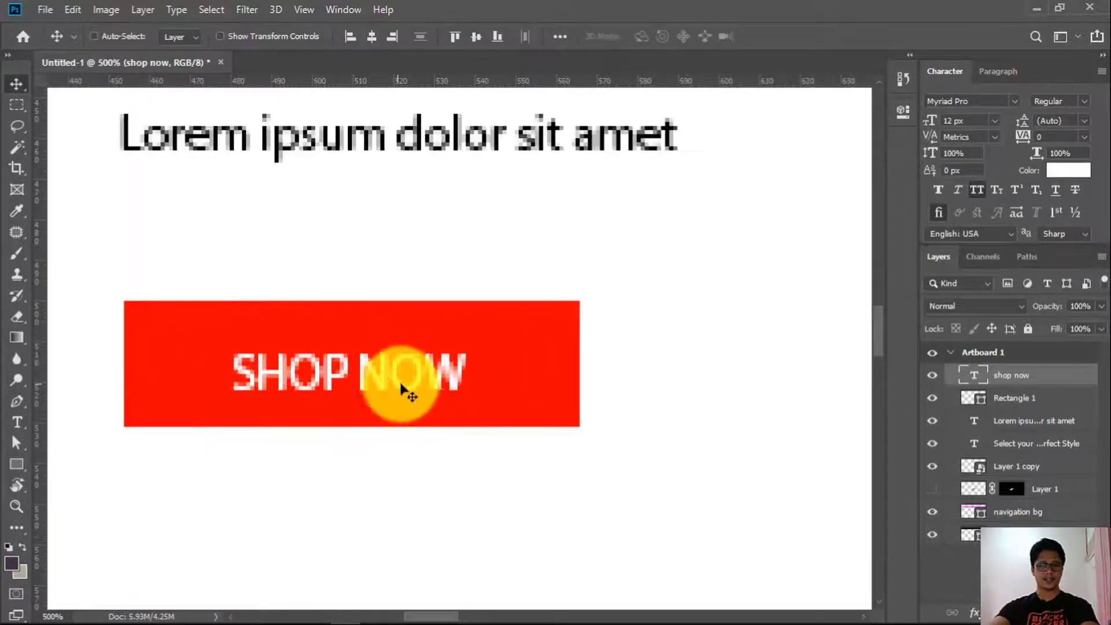
key("ctrl")
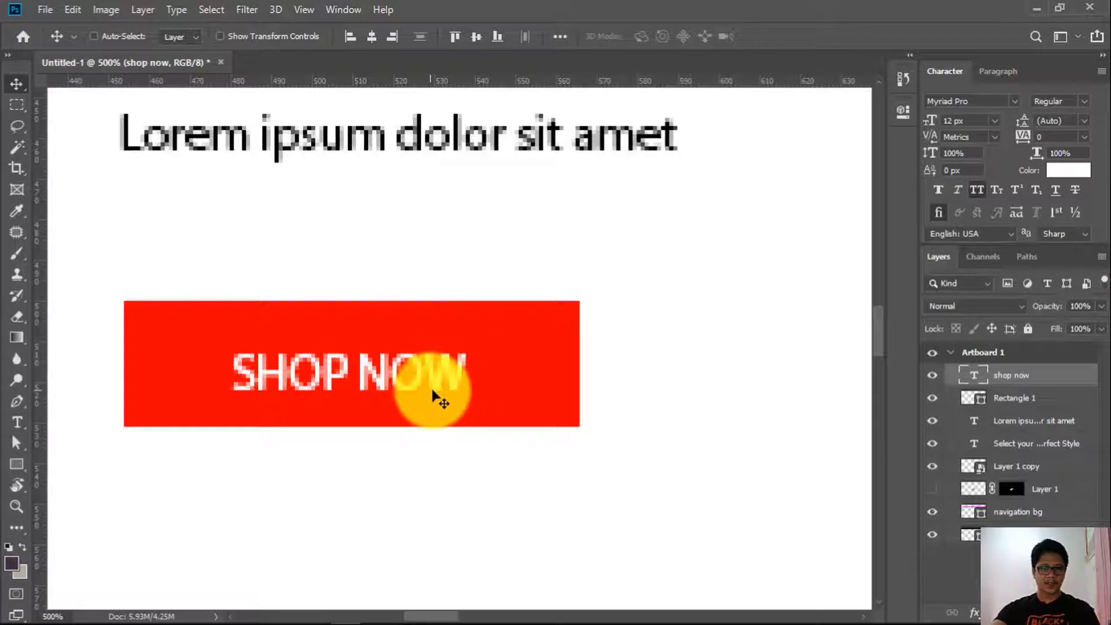
left_click_drag(434, 397, 450, 385)
mouse_move(351, 337)
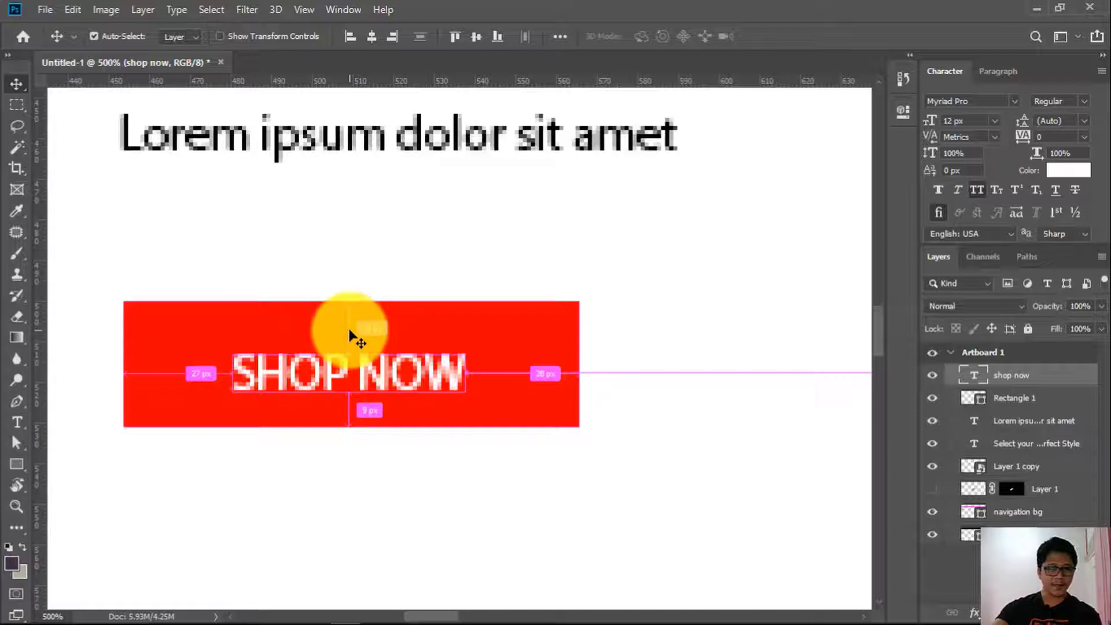
key("ctrl")
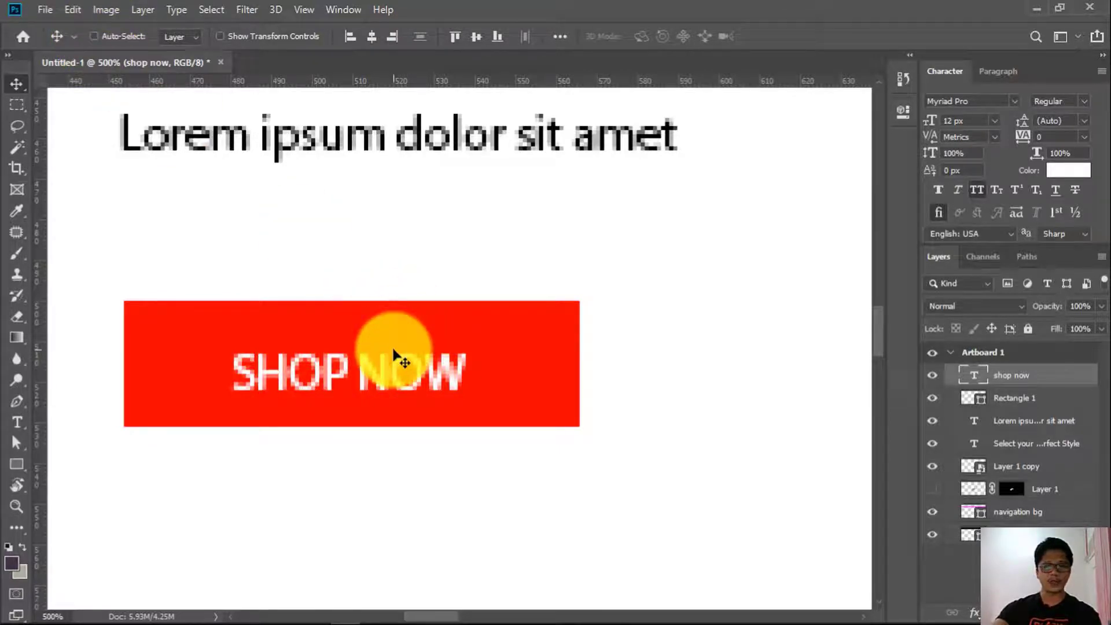
left_click_drag(394, 351, 394, 351)
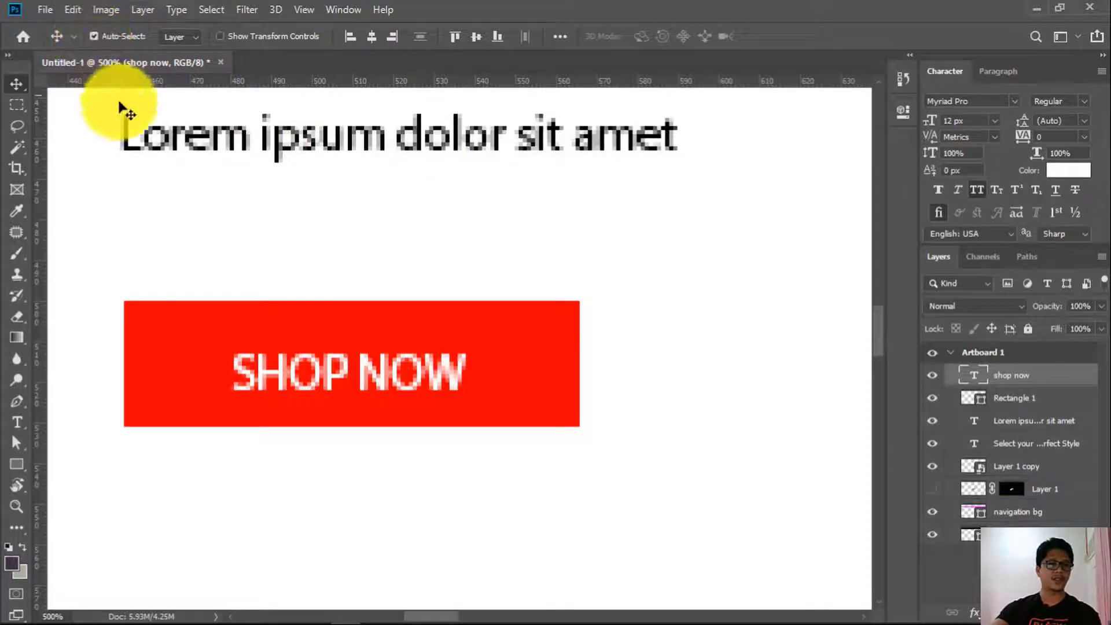
left_click(370, 153)
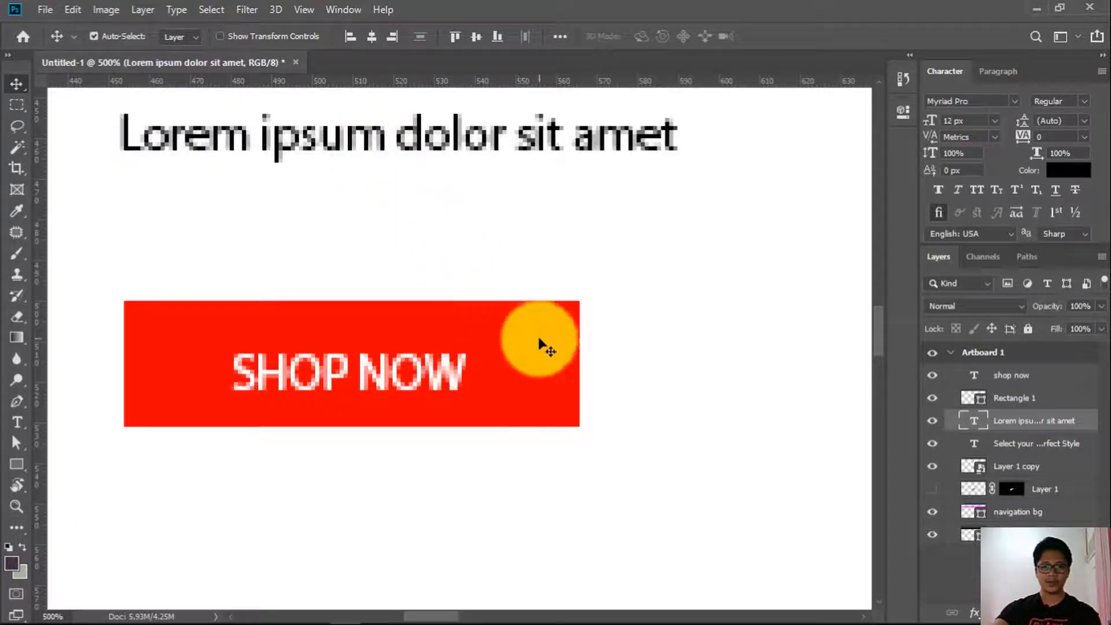
left_click_drag(544, 347, 558, 319)
key("ctrl+z")
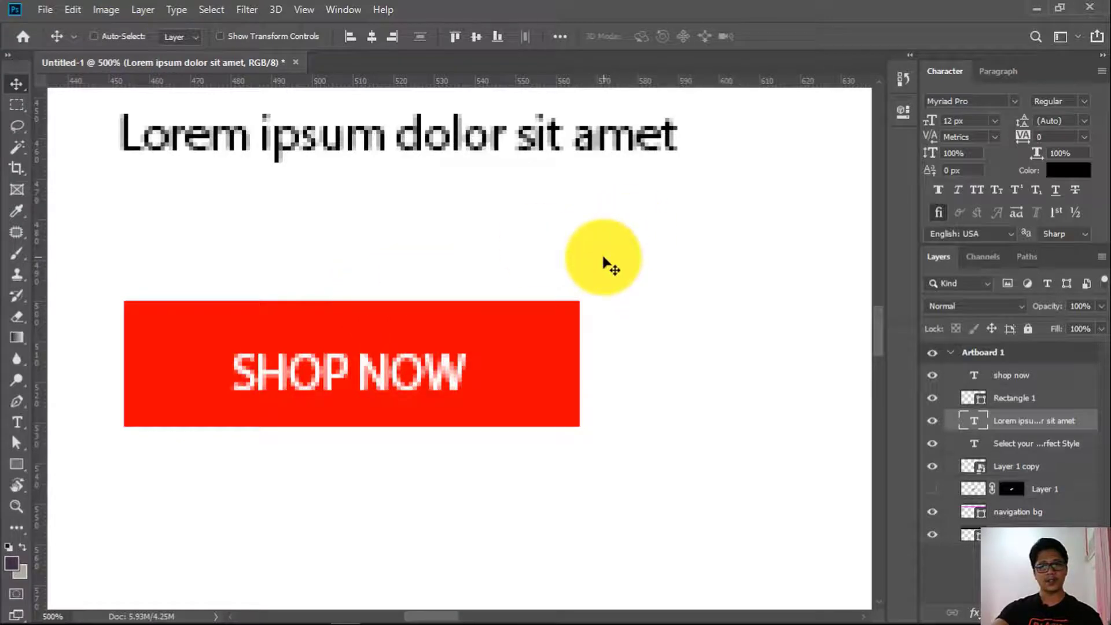
Align the vertical centers of the SHOP NOW text and the red rectangle, and measure the text's distances to the rectangle's edges
key("ctrl")
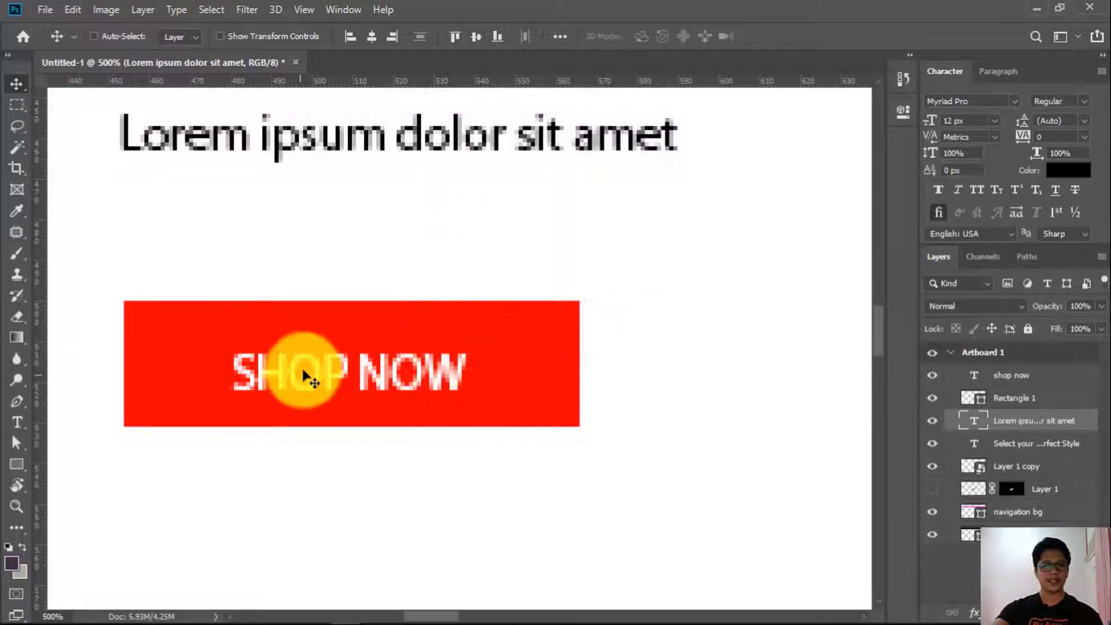
left_click(345, 328)
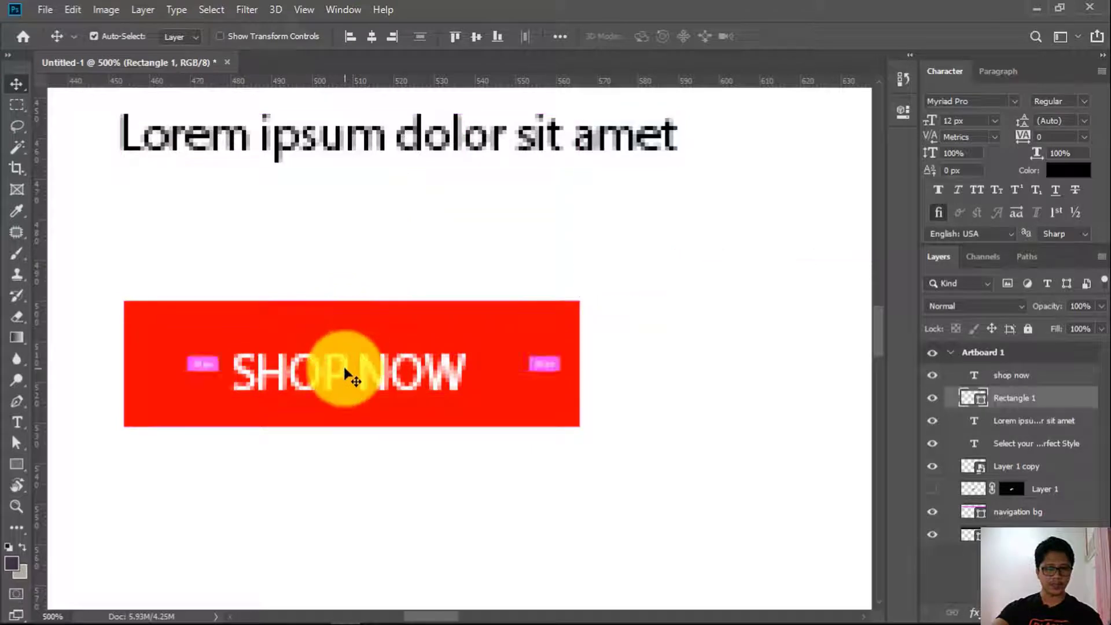
left_click(347, 367)
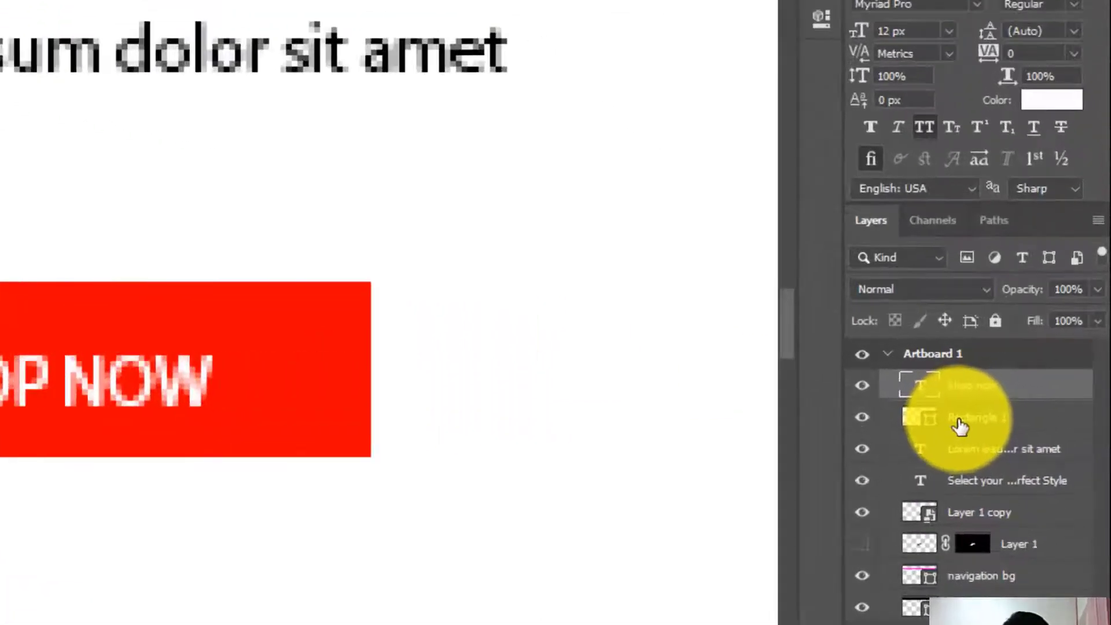
left_click(1002, 401, "shift")
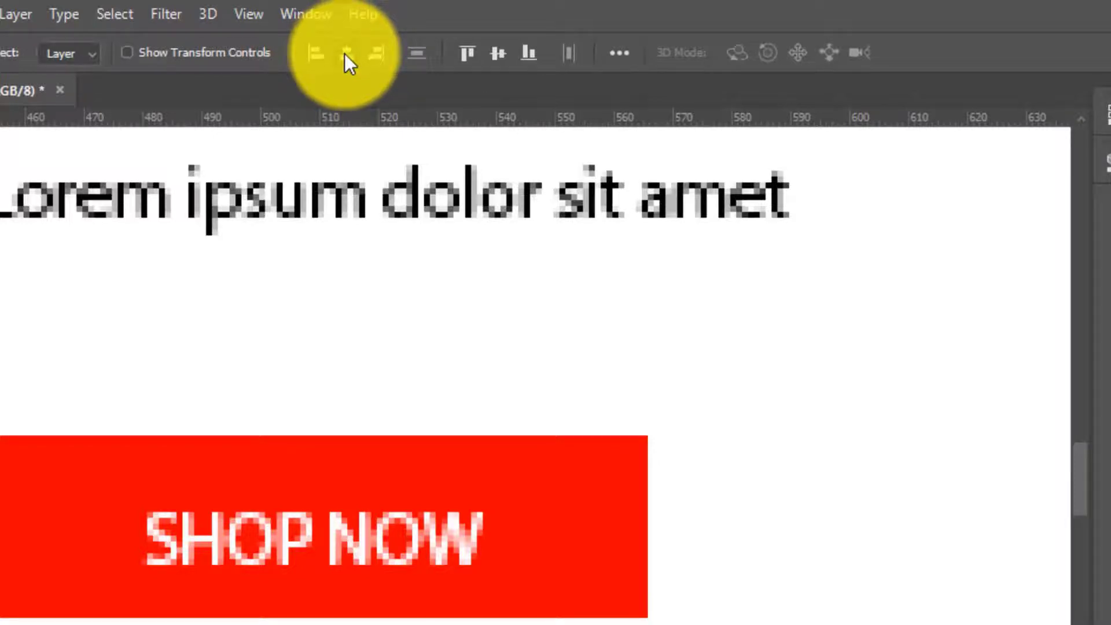
left_click(498, 58)
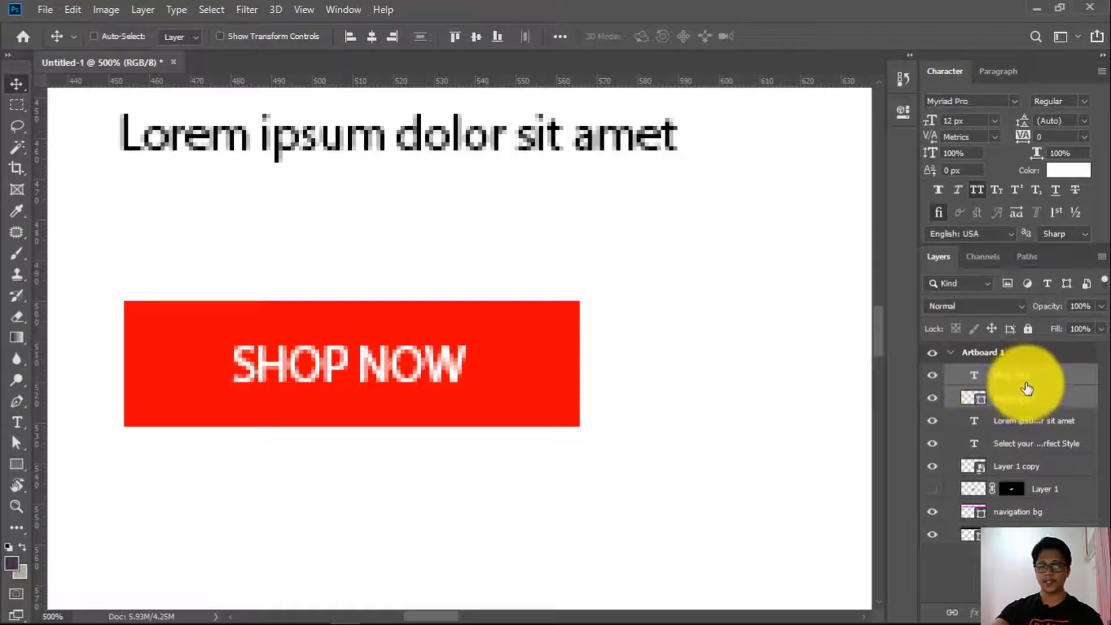
left_click(1001, 381)
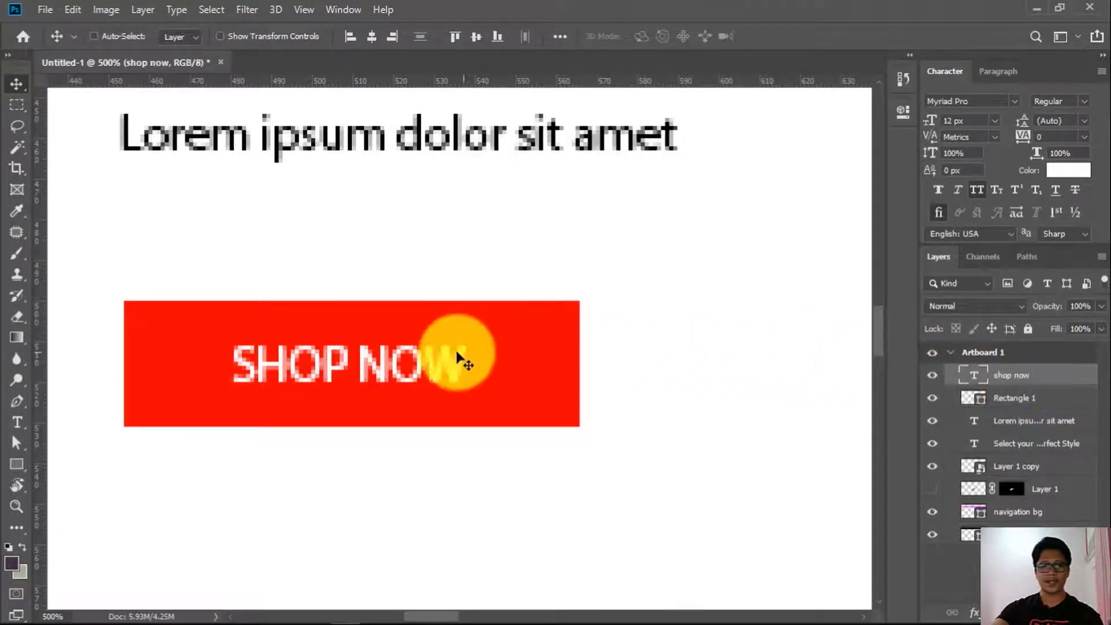
mouse_move(392, 391)
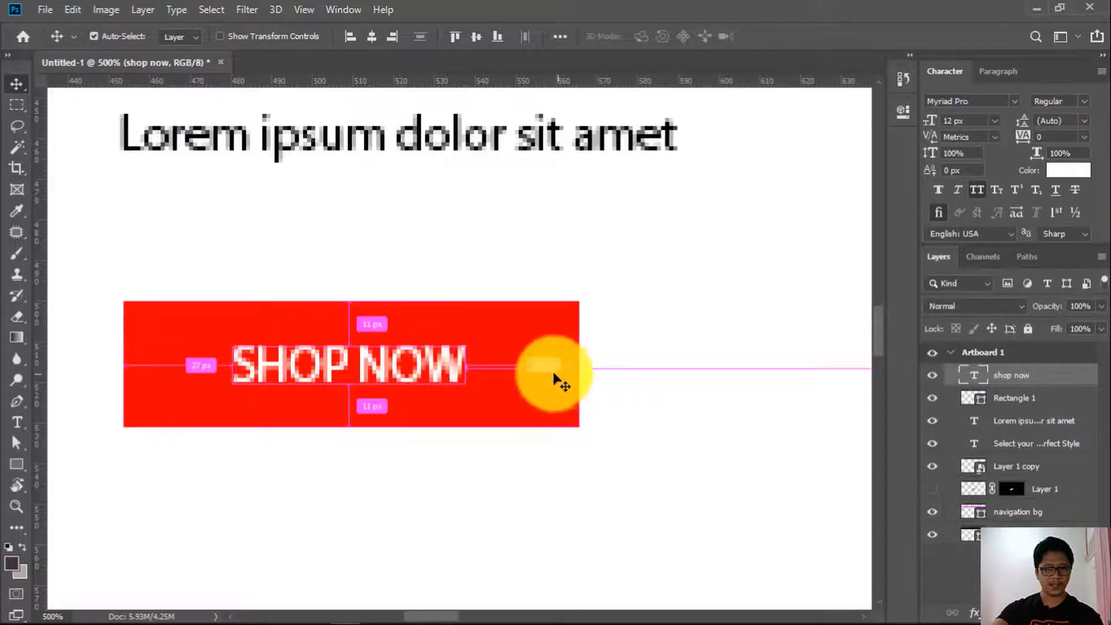
left_click(543, 408)
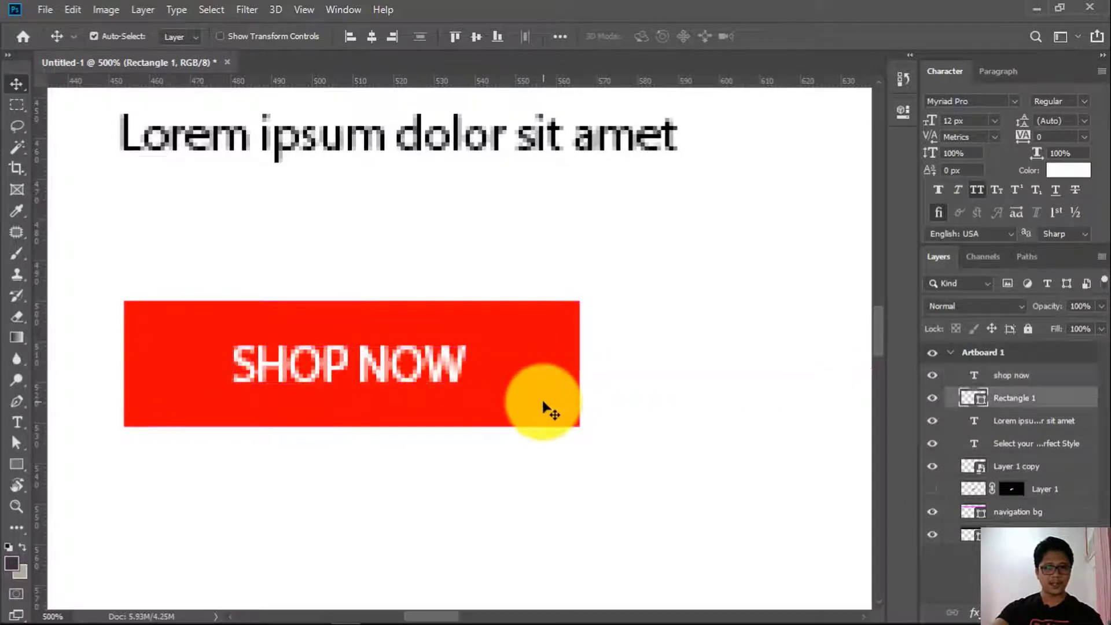
key("ctrl+t")
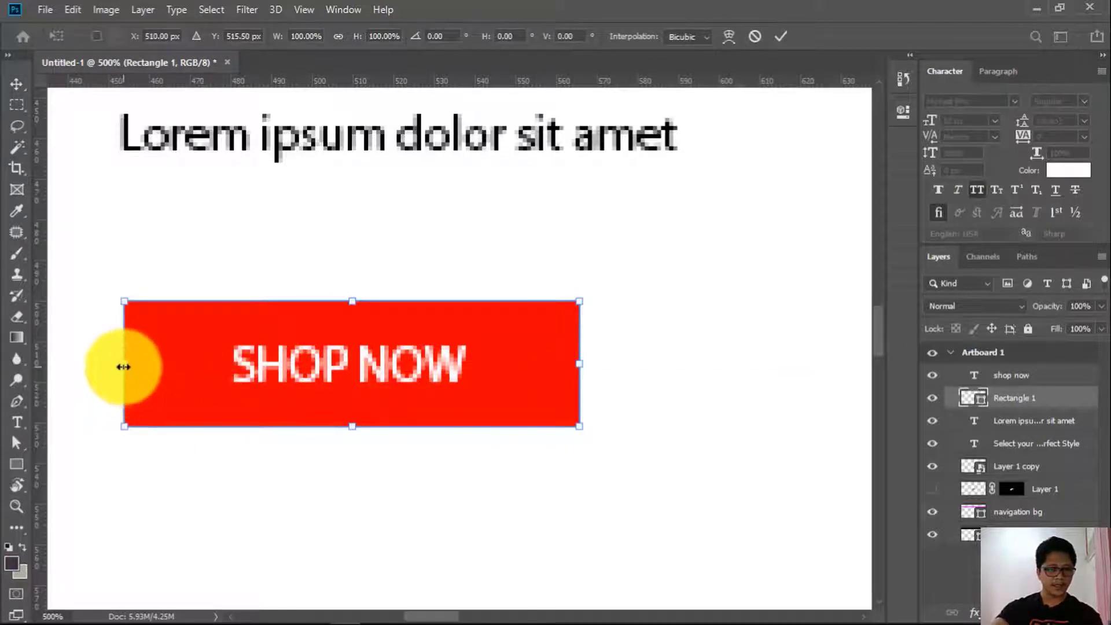
key("Escape")
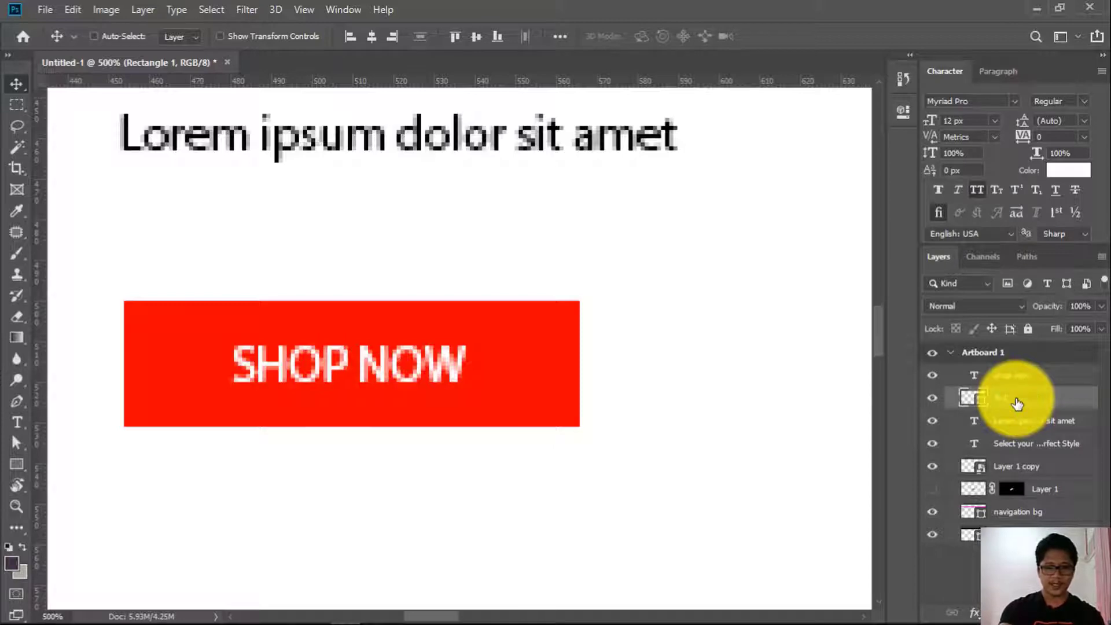
Rename the Rectangle 1 layer to "button"
left_click(817, 409)
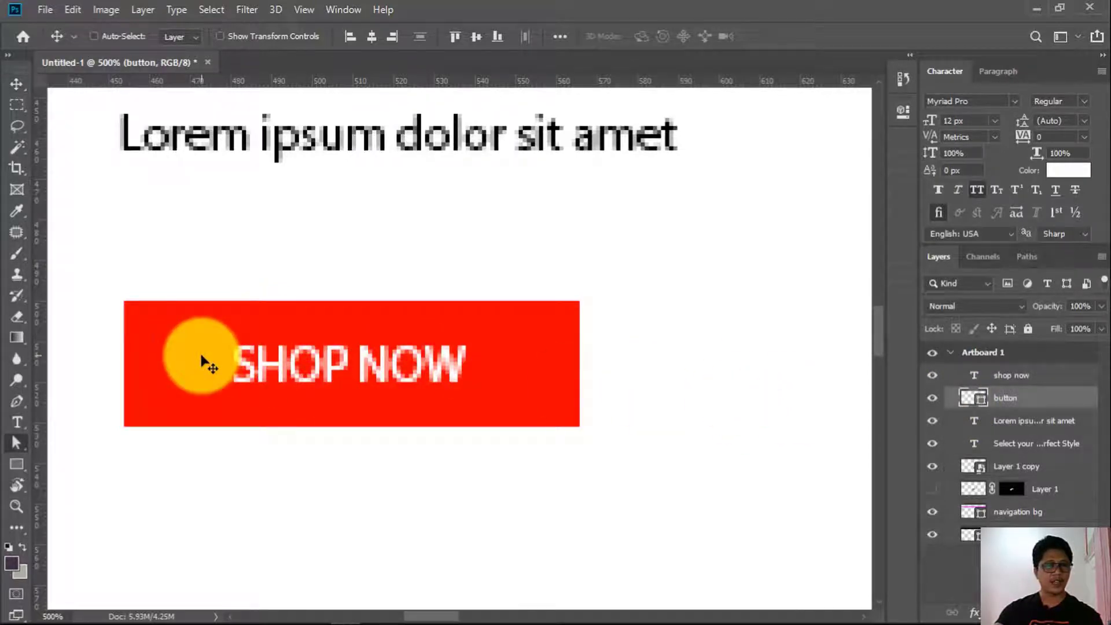
Extend the red button rectangle's left edge outward by 1 px using its anchor points, and measure the SHOP NOW text's distances to the edges
key("a")
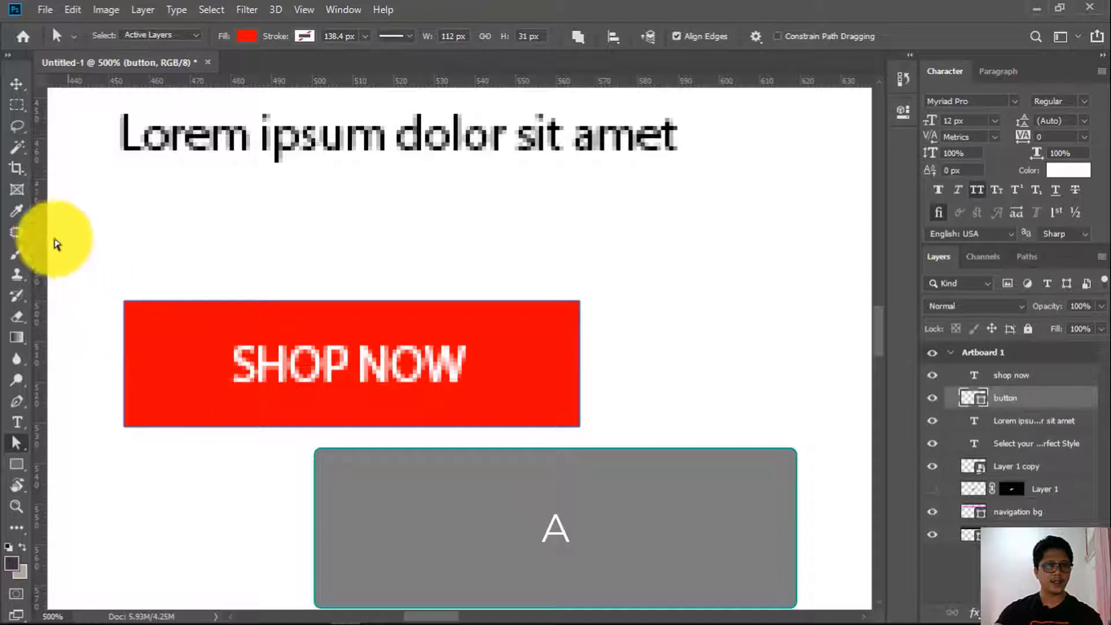
right_click(16, 443)
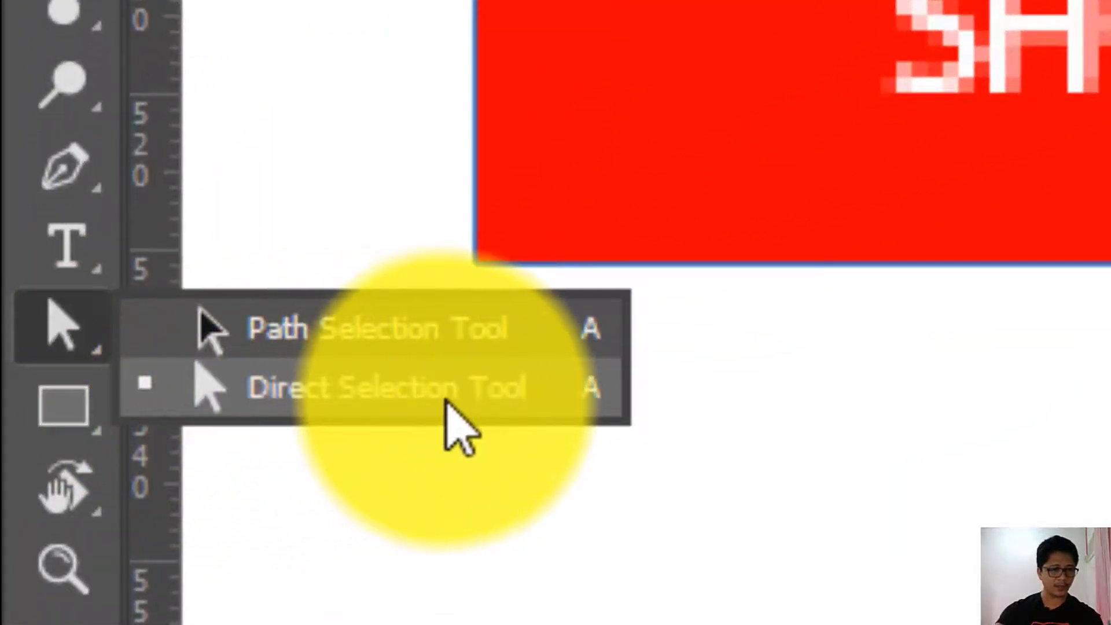
left_click(447, 400)
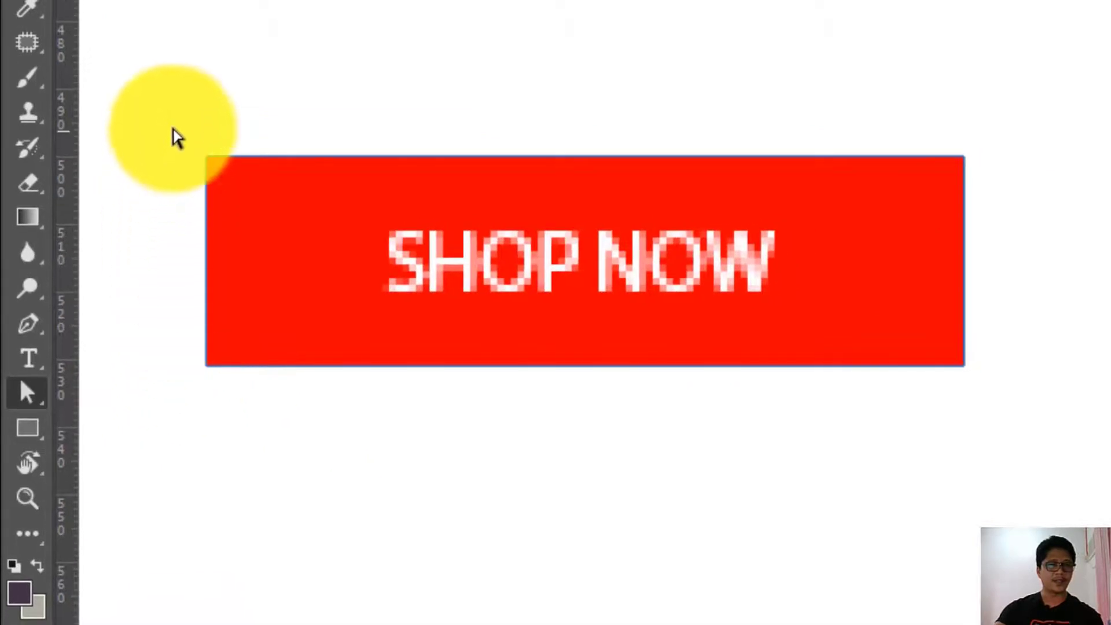
left_click_drag(172, 123, 248, 435)
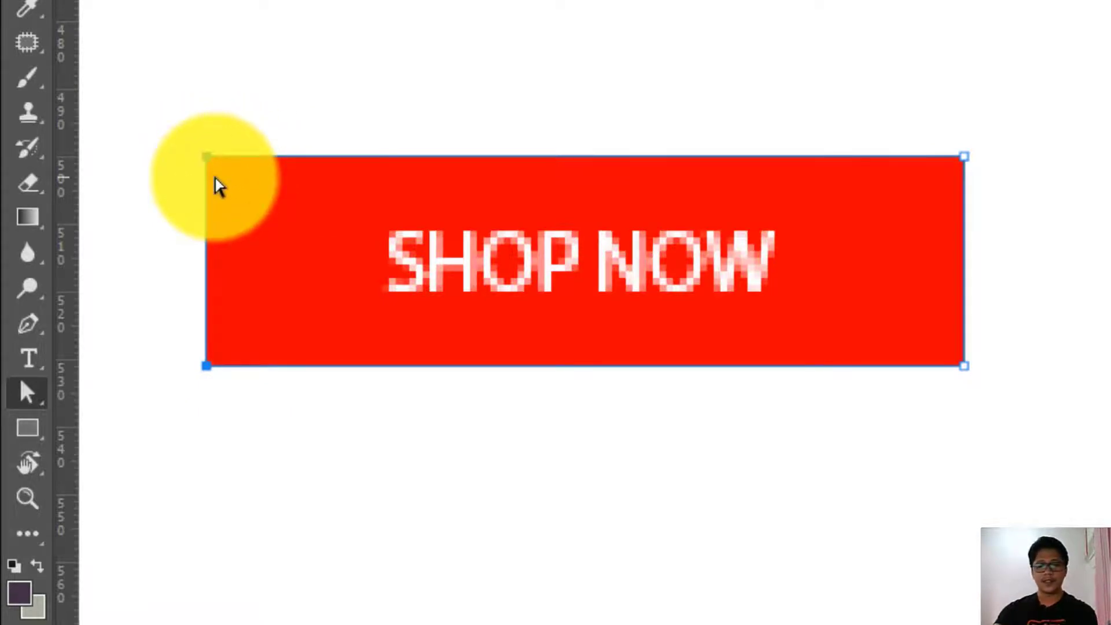
key("Left")
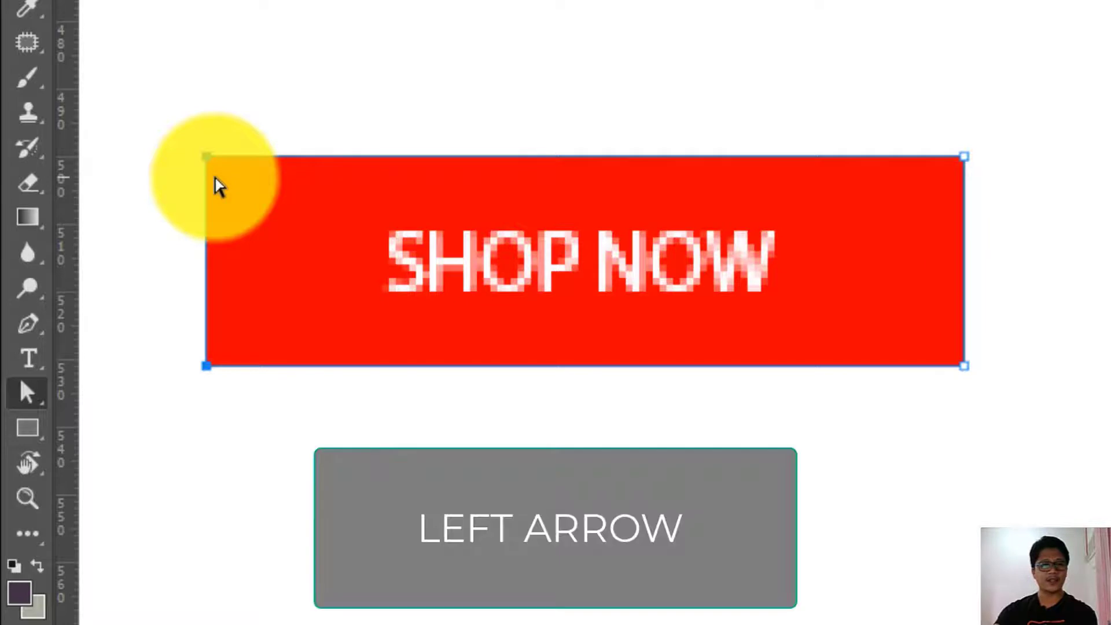
key("Left")
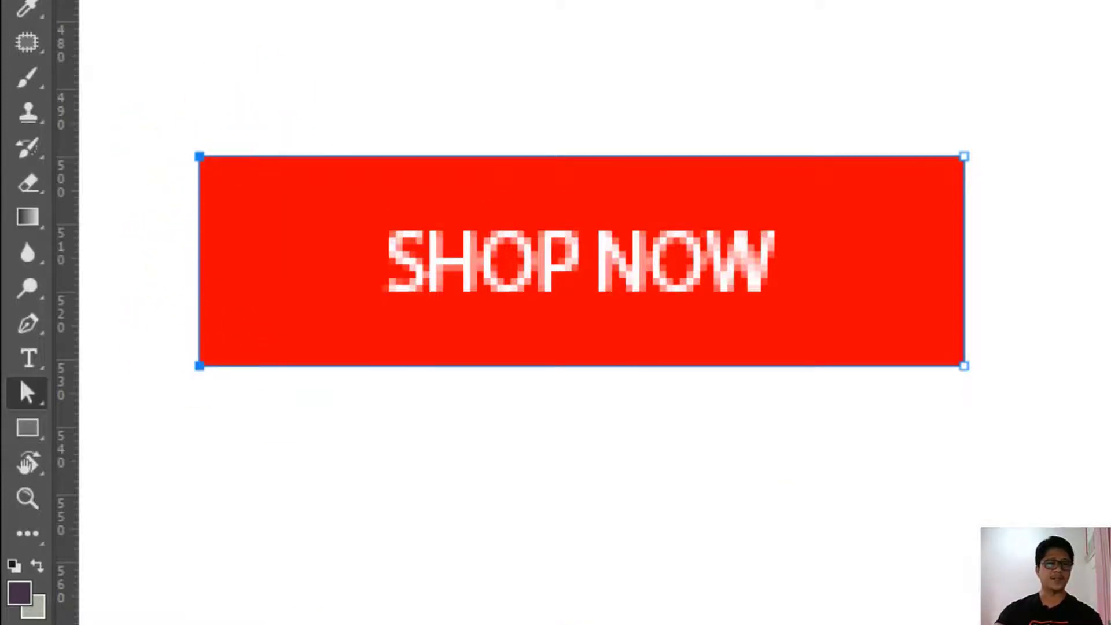
key("v")
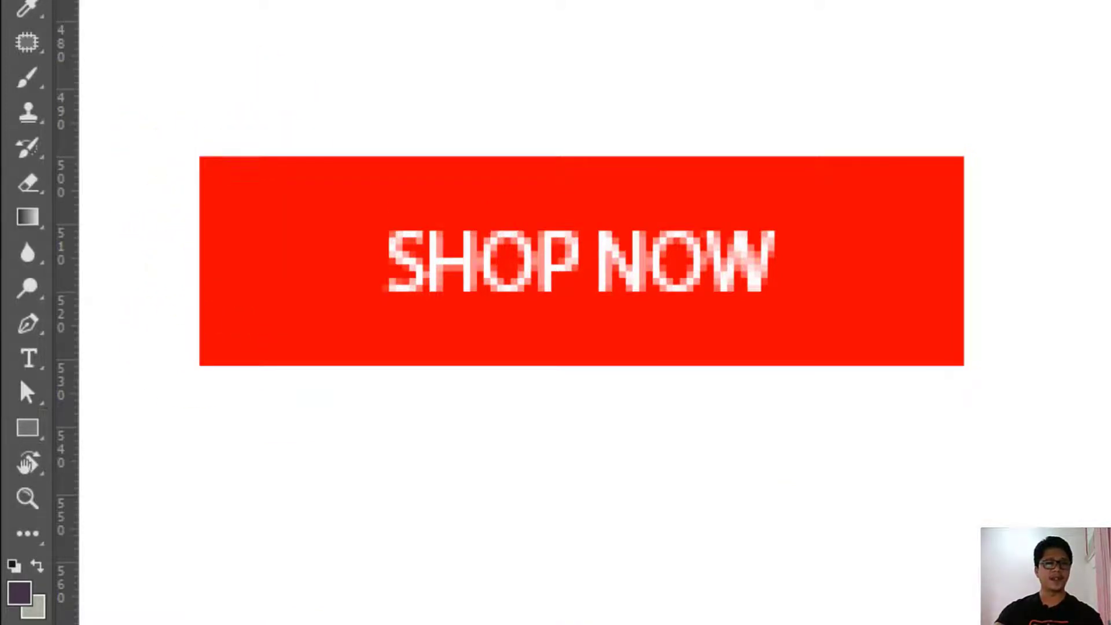
key("ctrl")
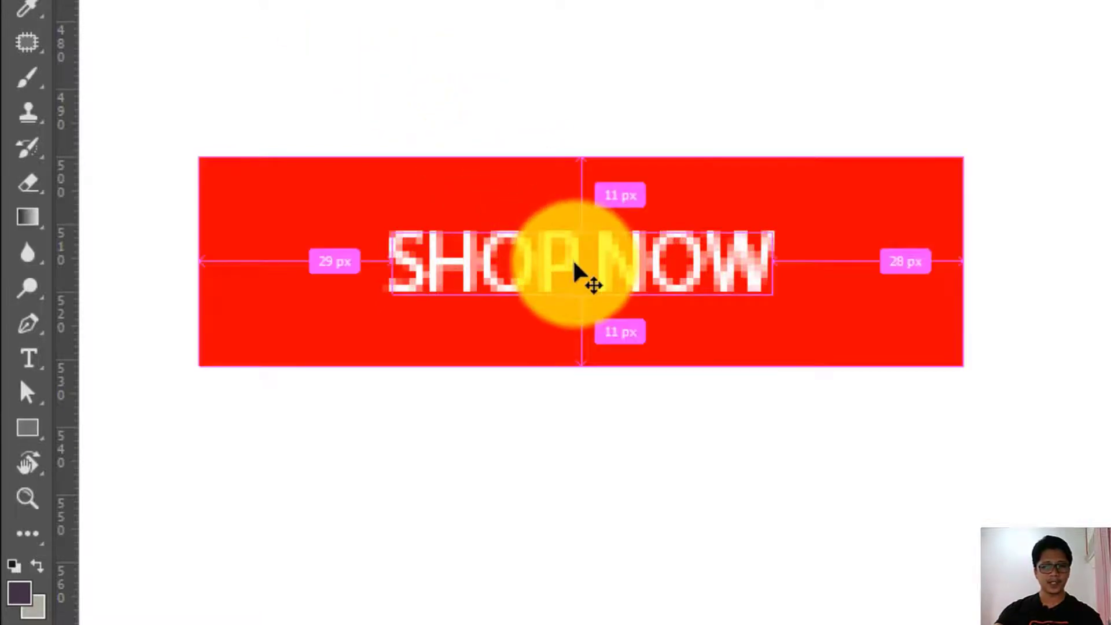
left_click(572, 264, "ctrl")
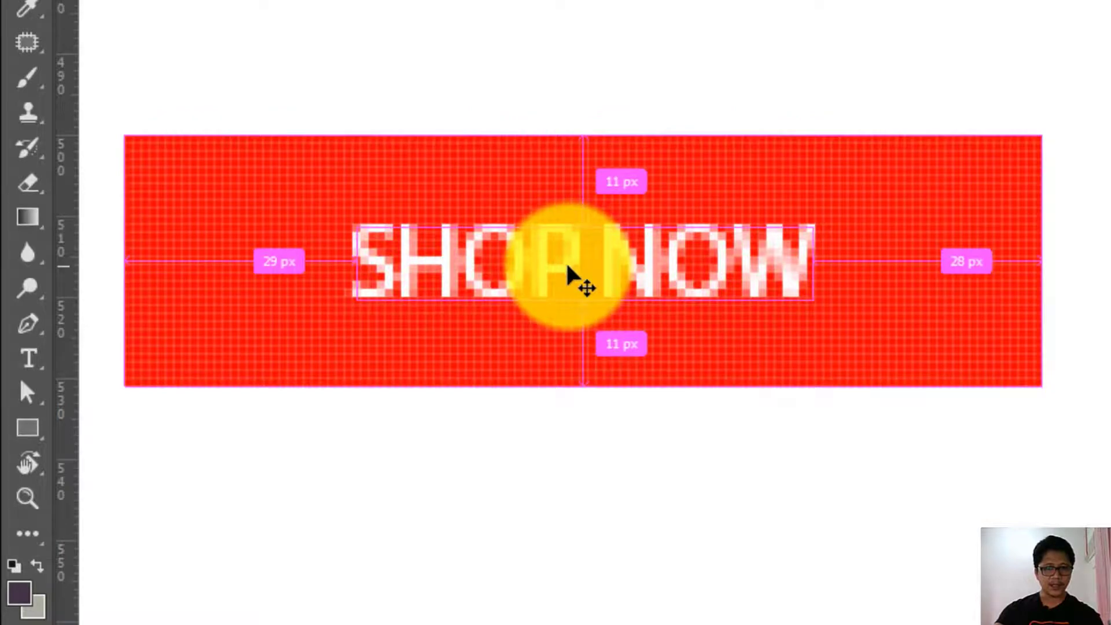
Try to set the red button rectangle's width to 120 px
key("a")
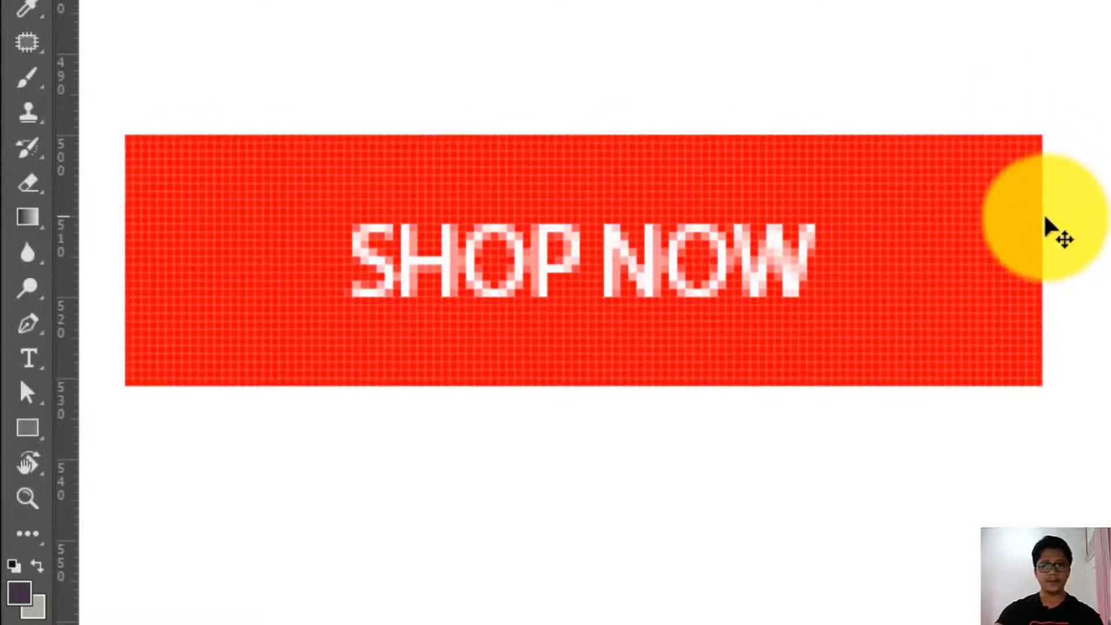
left_click(1039, 232)
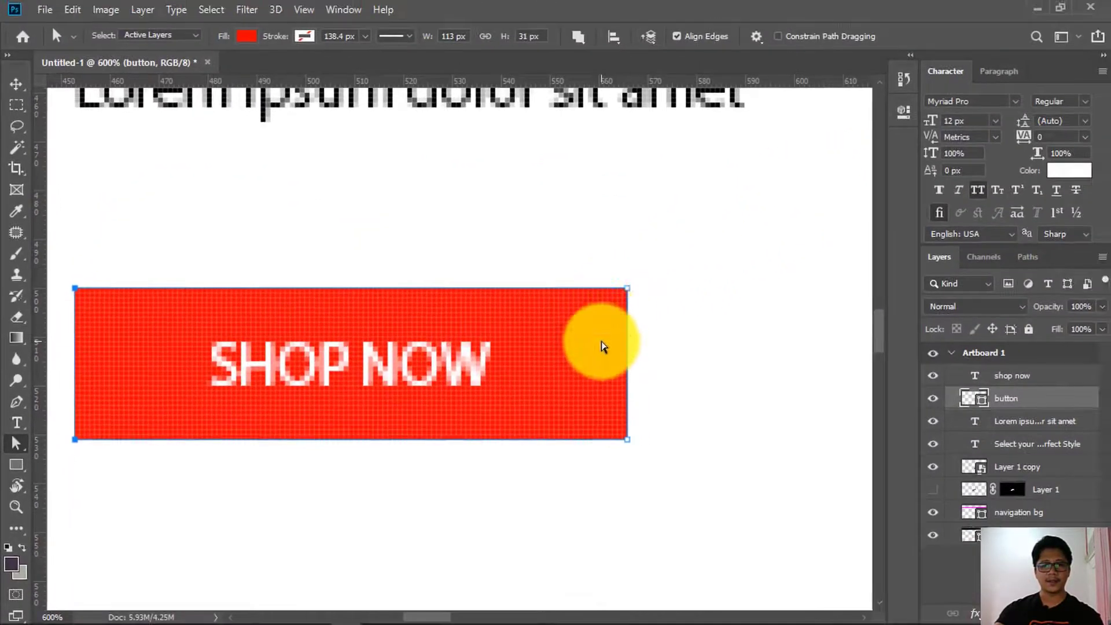
left_click(647, 341)
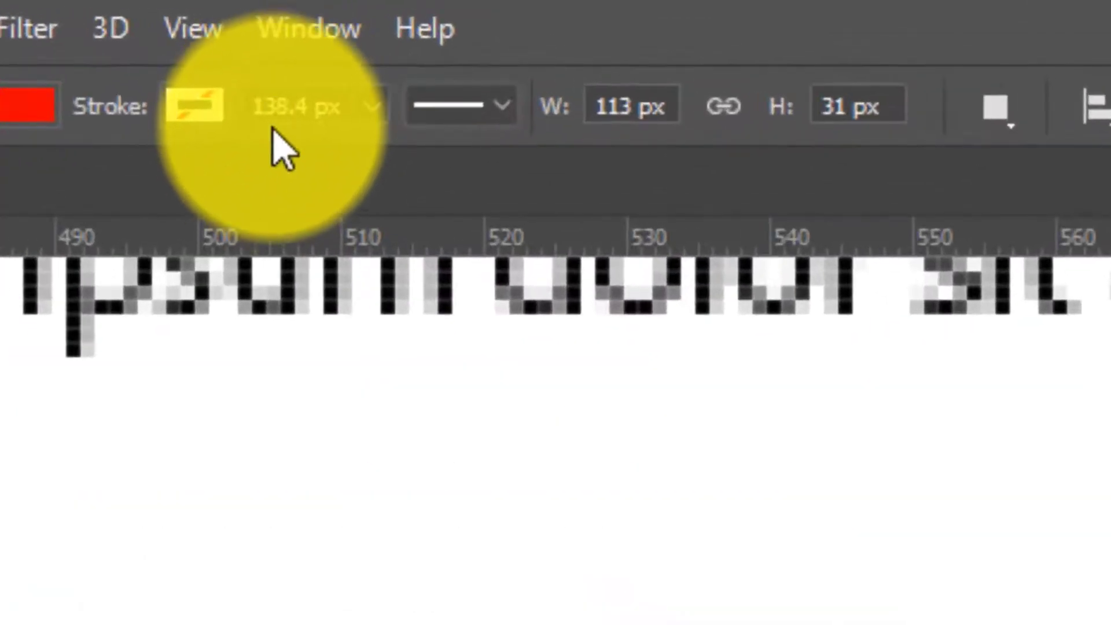
left_click(307, 108)
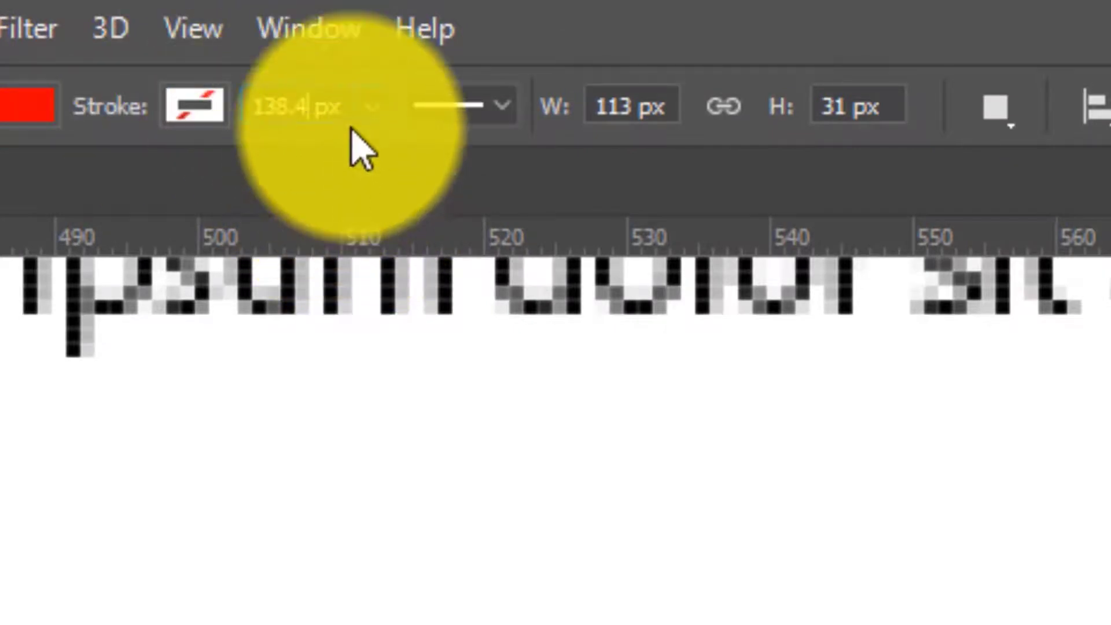
double_click(632, 110)
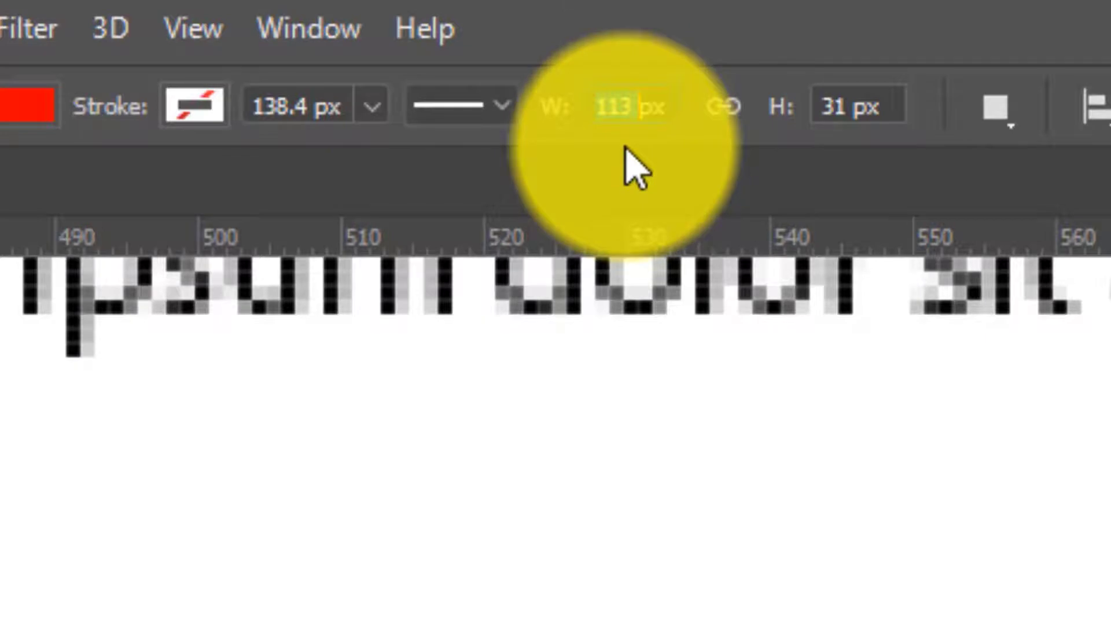
type("120")
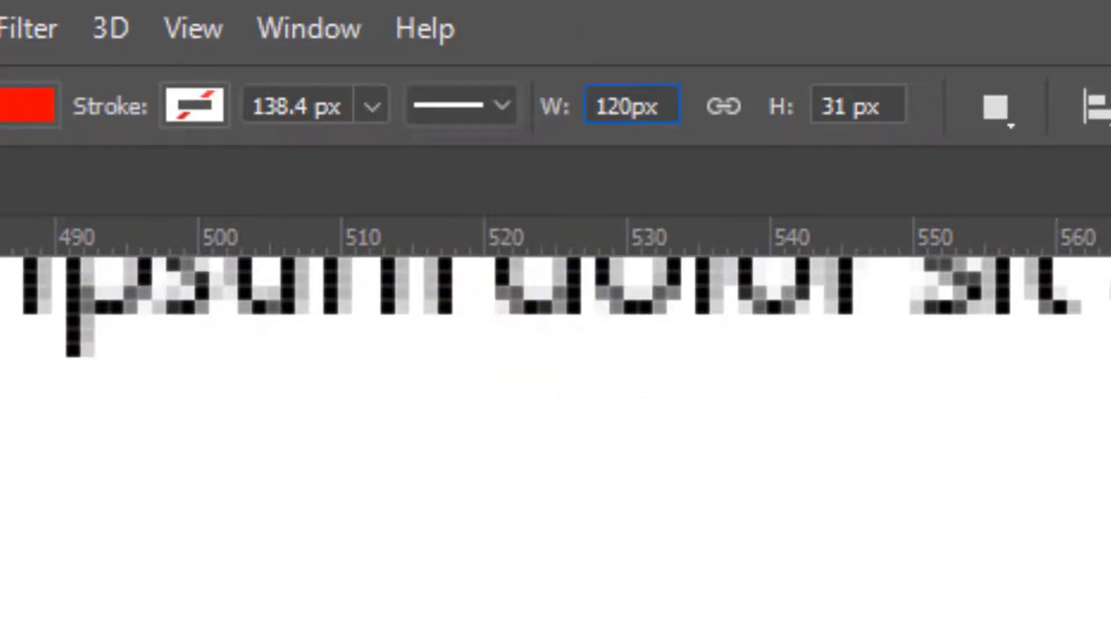
key("Return")
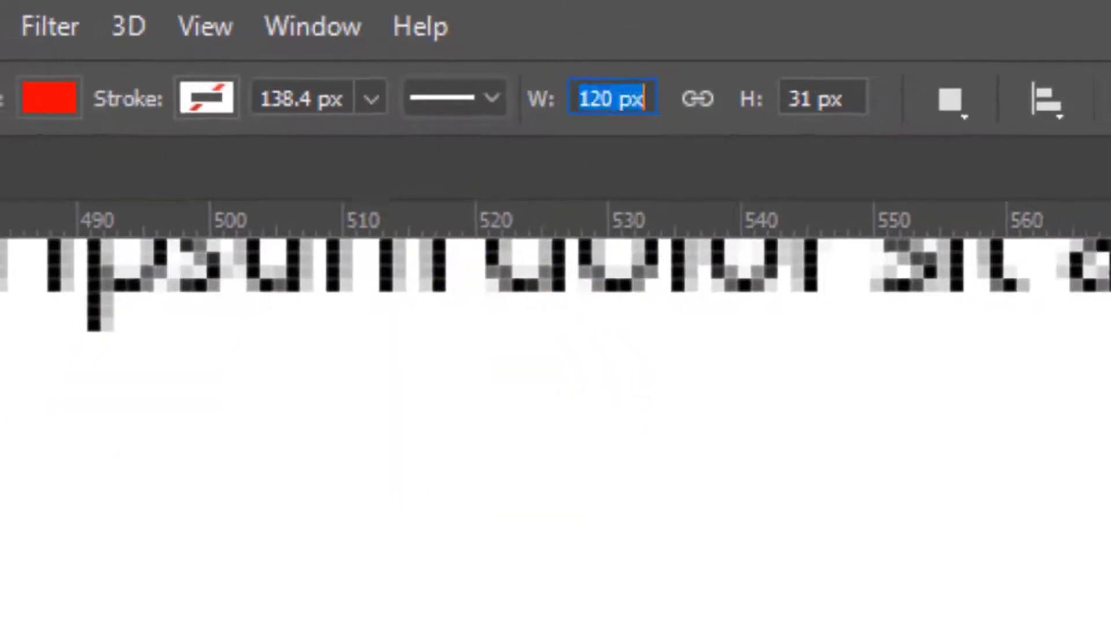
Stretch the red button rectangle's right edge outward by about 1 px with Free Transform
key("v")
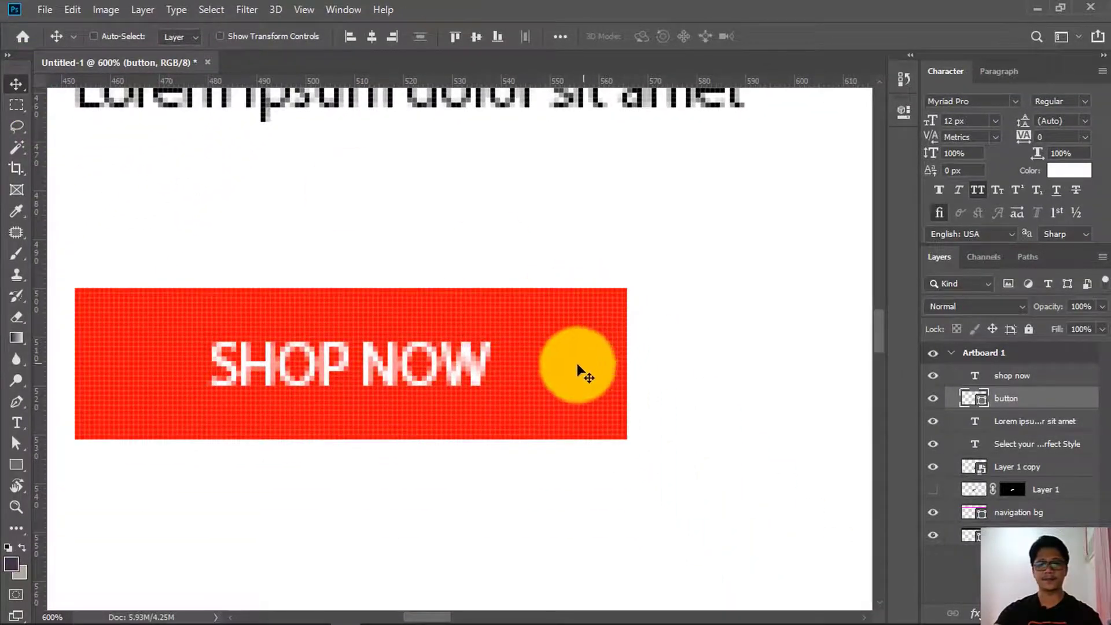
key("ctrl+t")
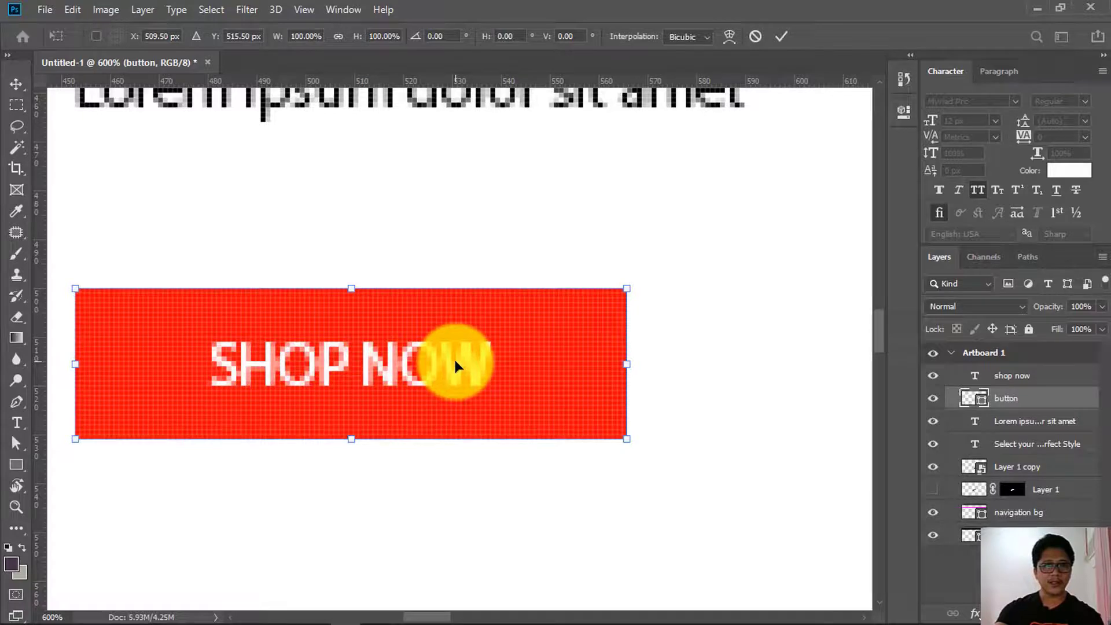
key("Return")
key("ctrl")
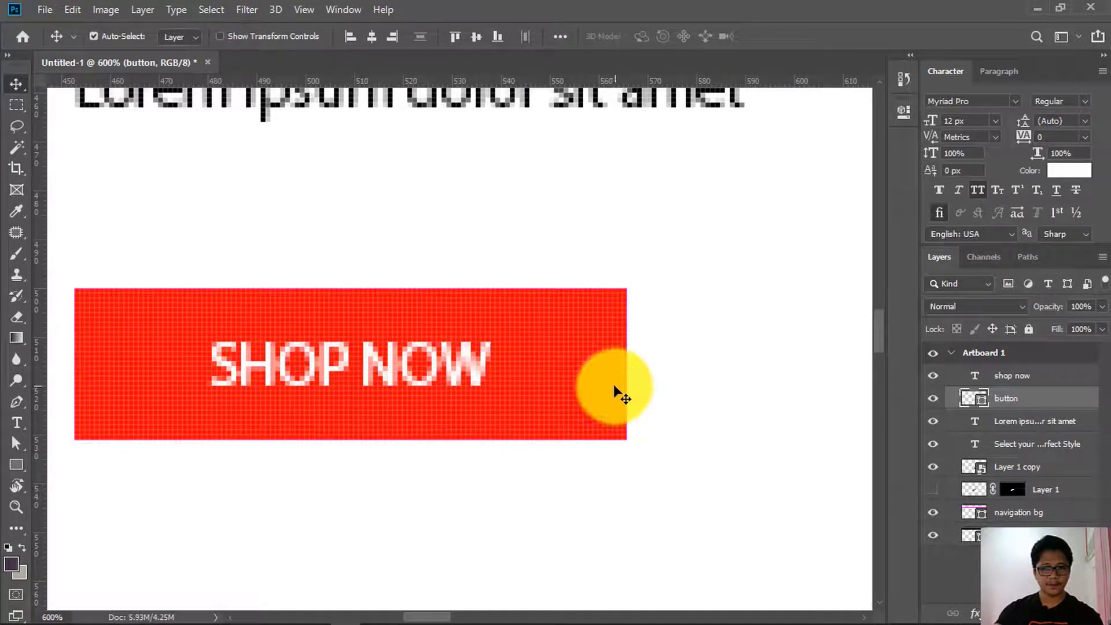
key("ctrl+t")
left_click_drag(624, 366, 624, 366)
key("Return")
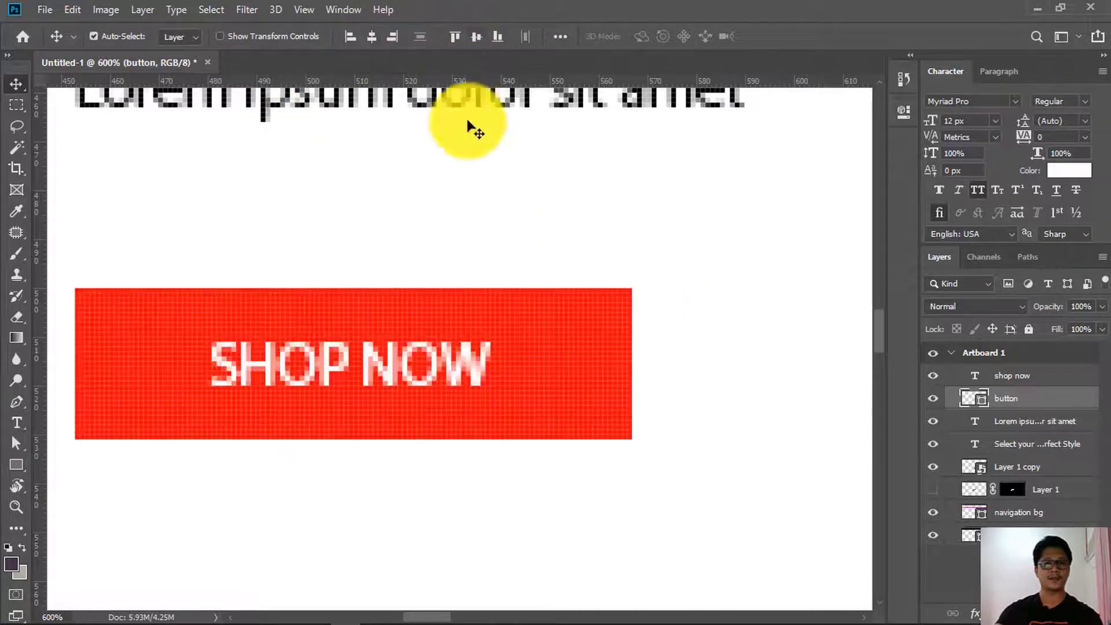
Group the SHOP NOW text layer with the button rectangle layer and name the group "shop now"
left_click(479, 365)
left_click(550, 347, "shift")
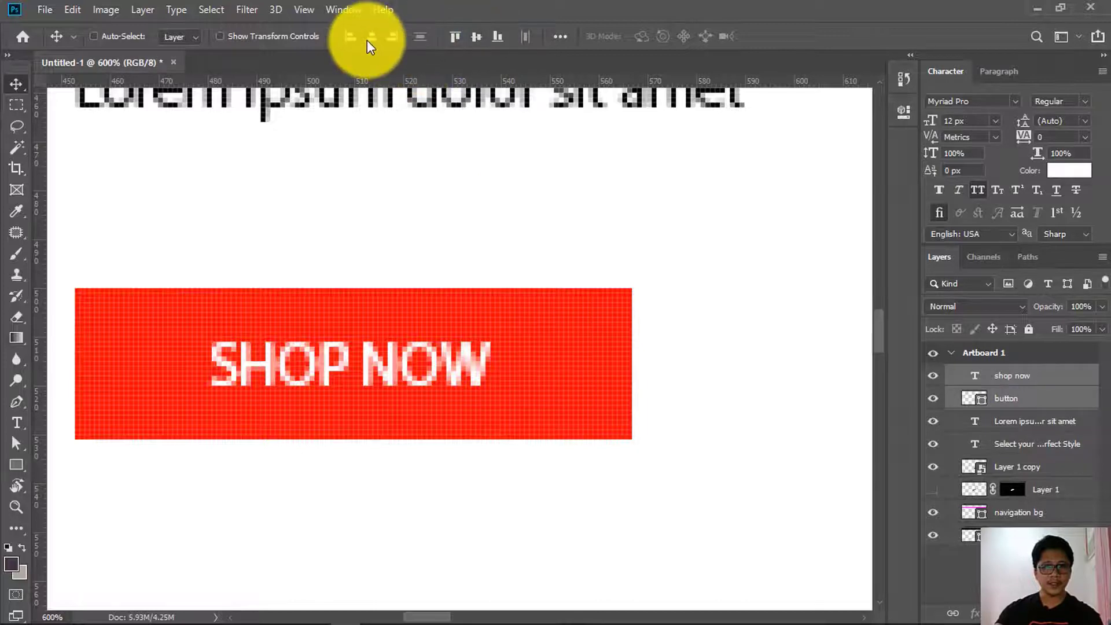
key("z")
left_click(449, 296, "alt")
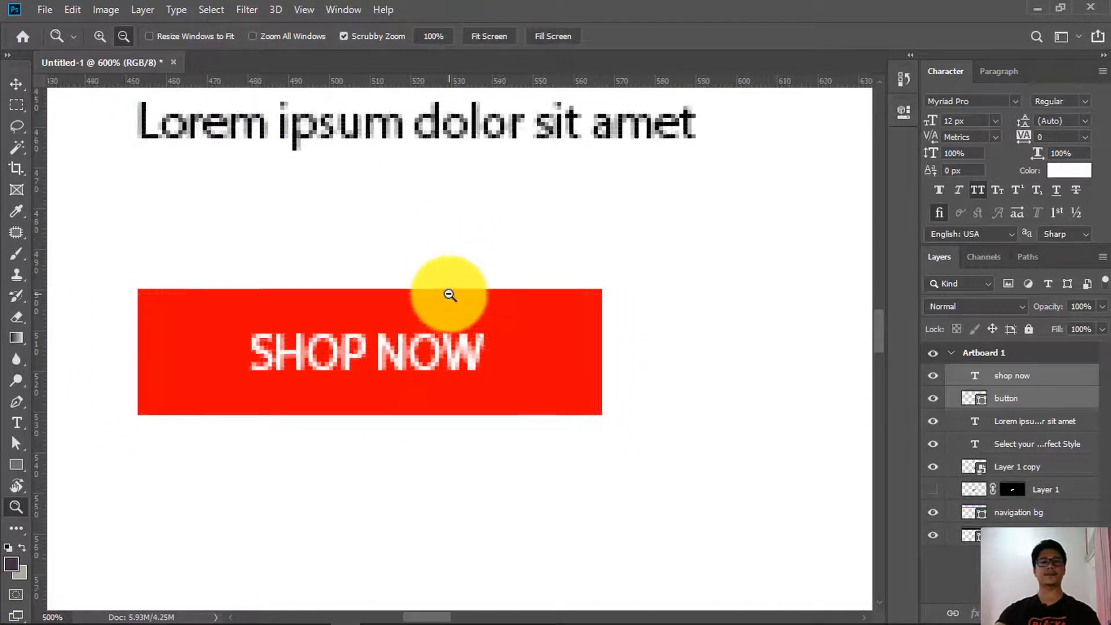
left_click(449, 295, "alt")
left_click_drag(449, 295, 774, 395)
key("v")
key("z")
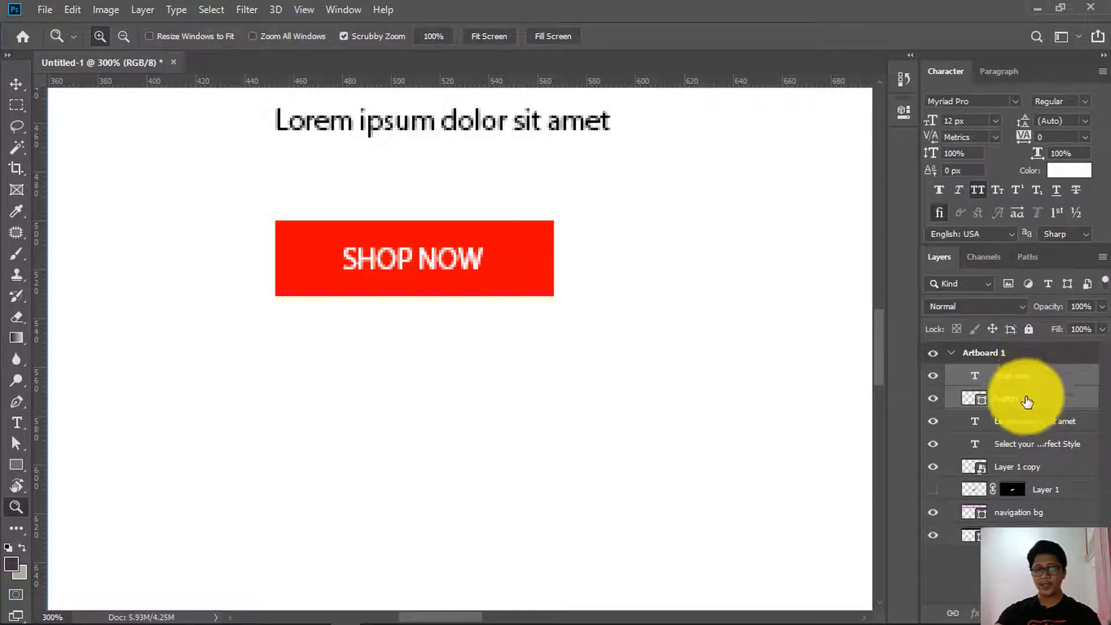
key("ctrl+g")
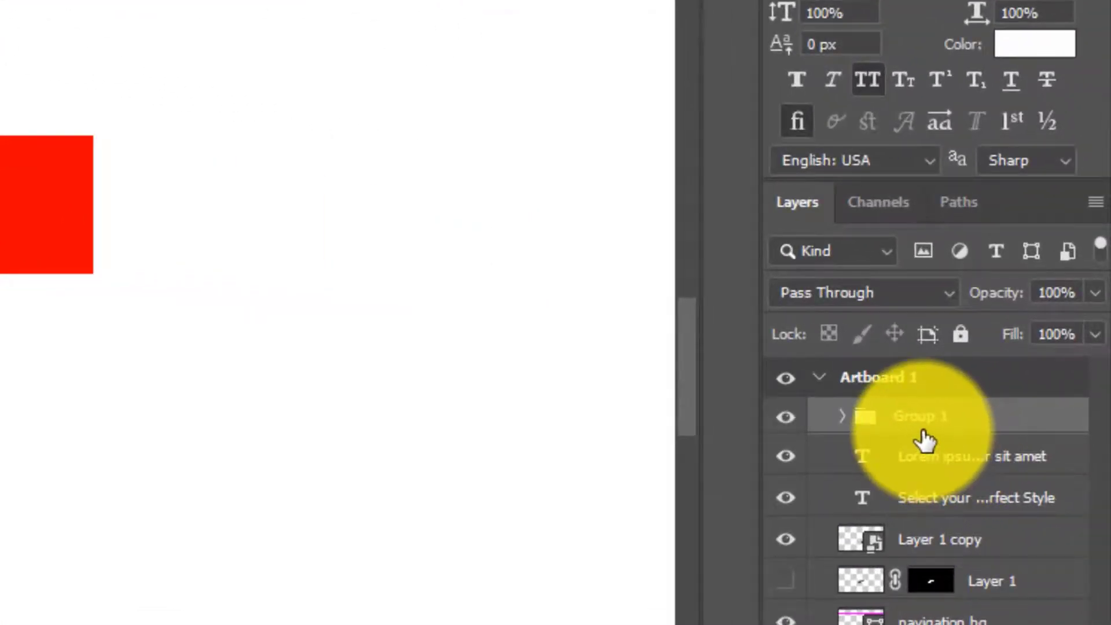
key("ctrl+shift+g")
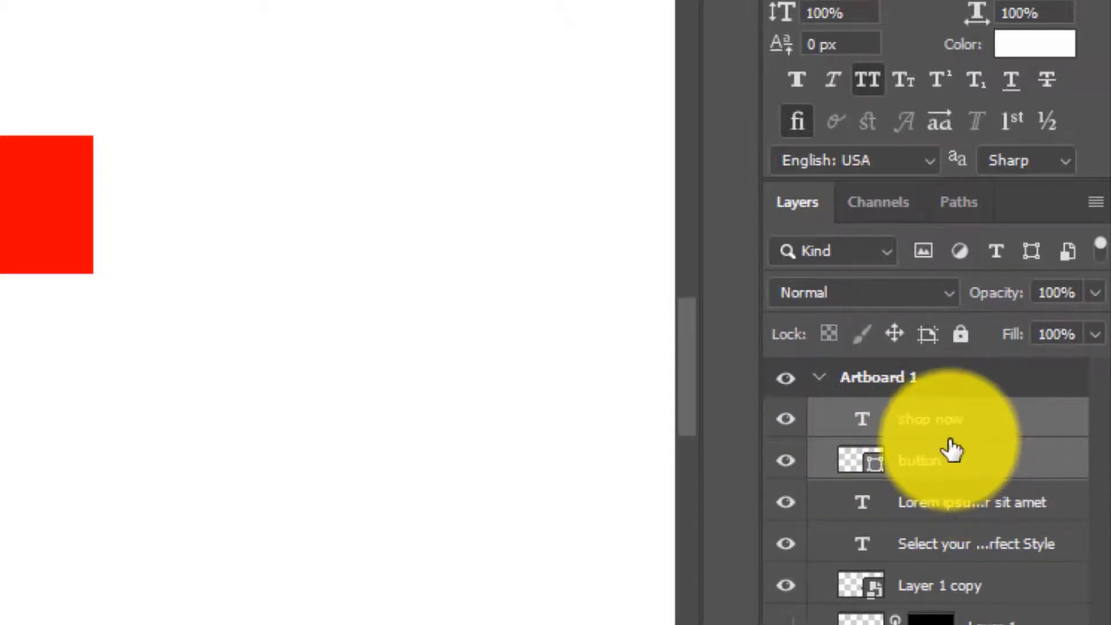
key("ctrl+g")
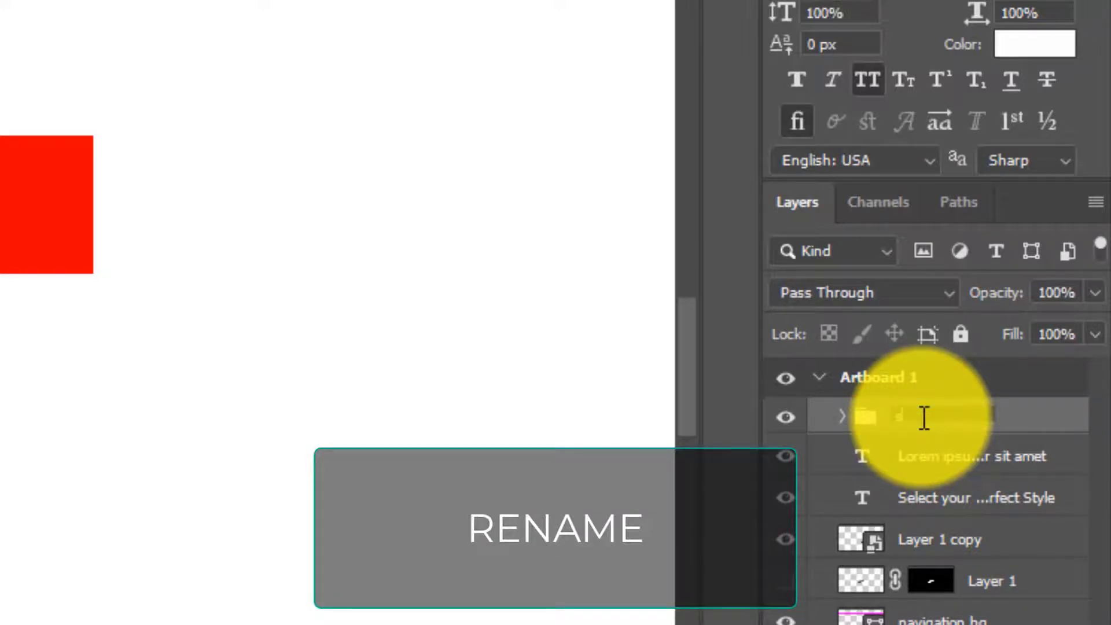
type("hop now")
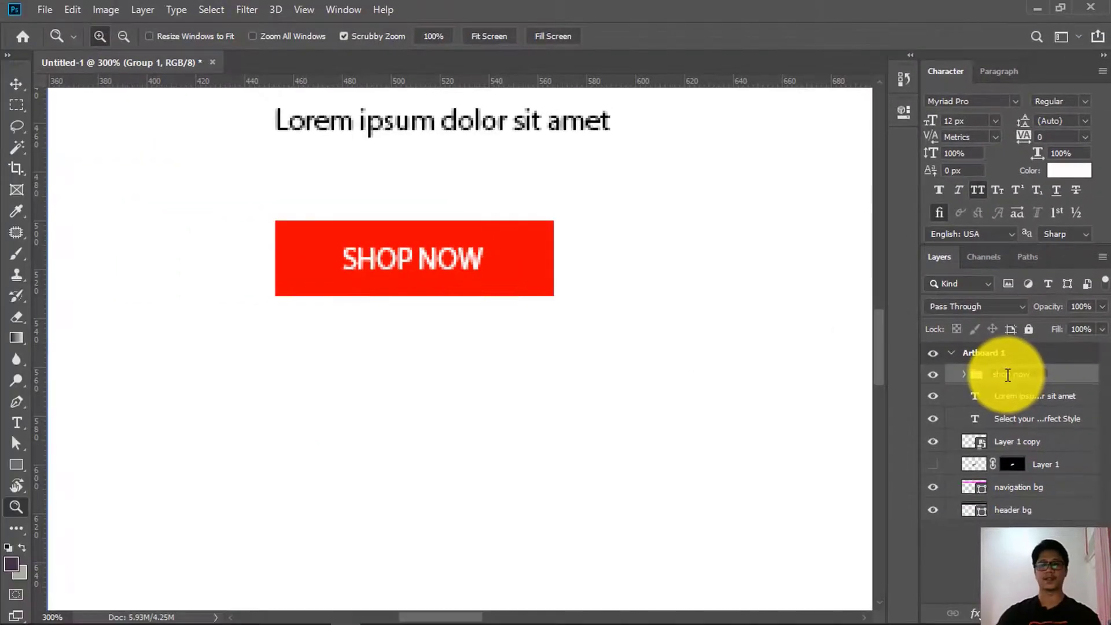
key("Return")
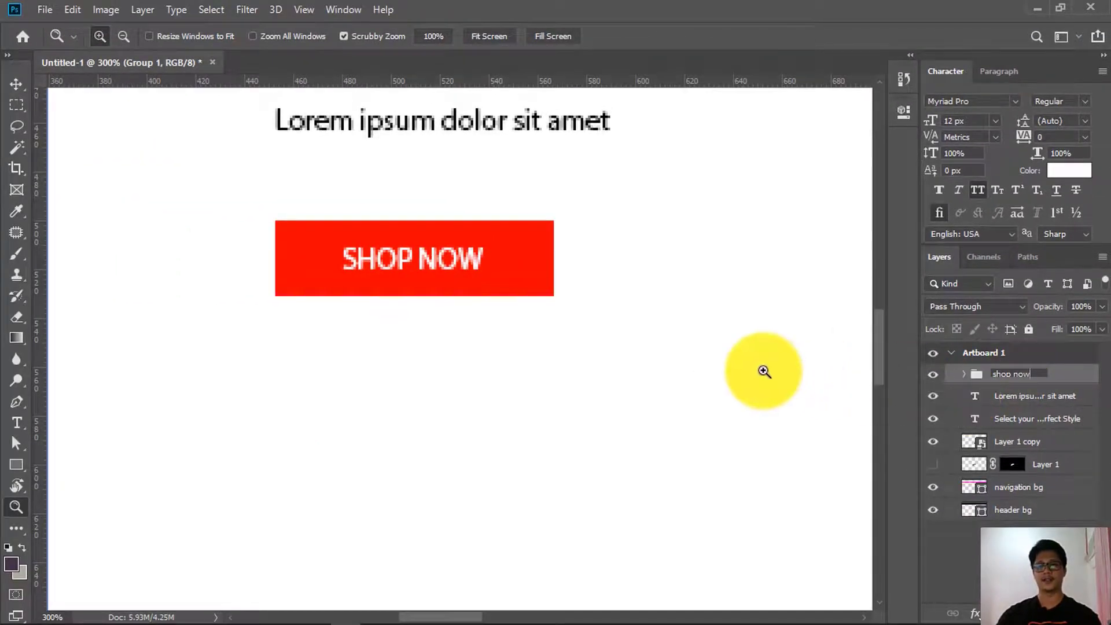
Add a white 12 px text layer reading "LOGO" directly above the header bg layer
key("ctrl+0")
left_click_drag(596, 316, 389, 416)
key("ctrl+minus")
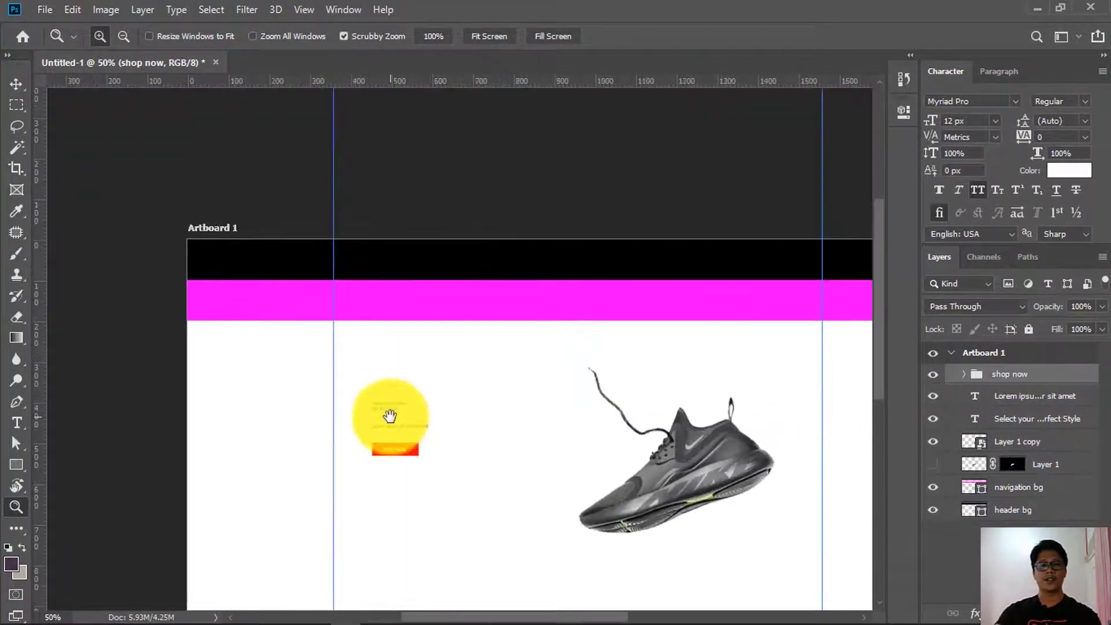
key("v")
left_click(428, 264, "ctrl")
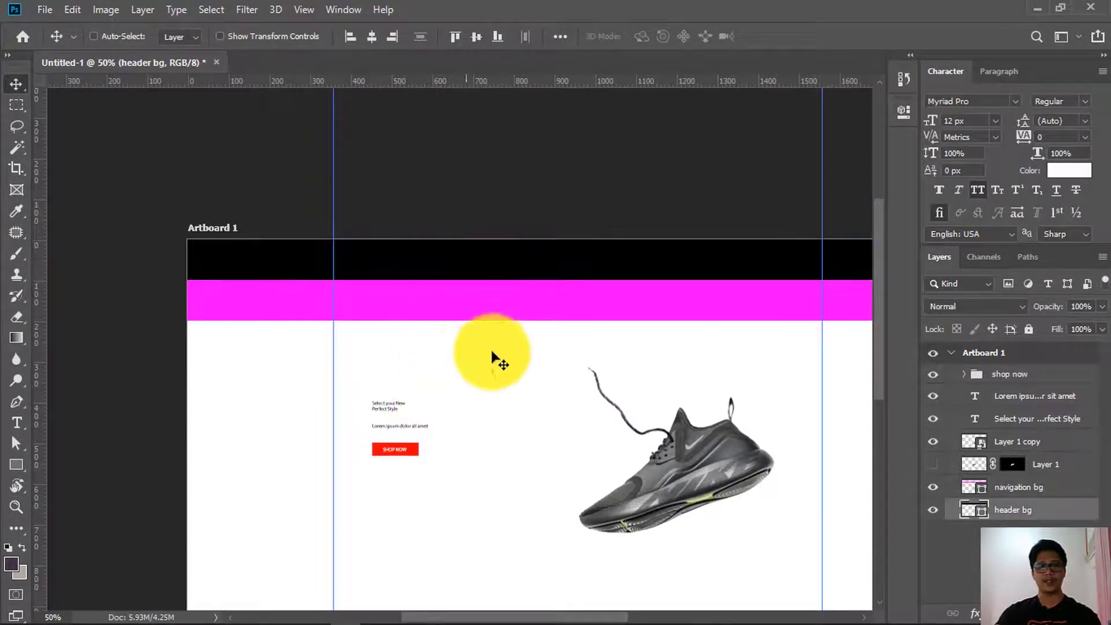
left_click_drag(617, 364, 463, 384)
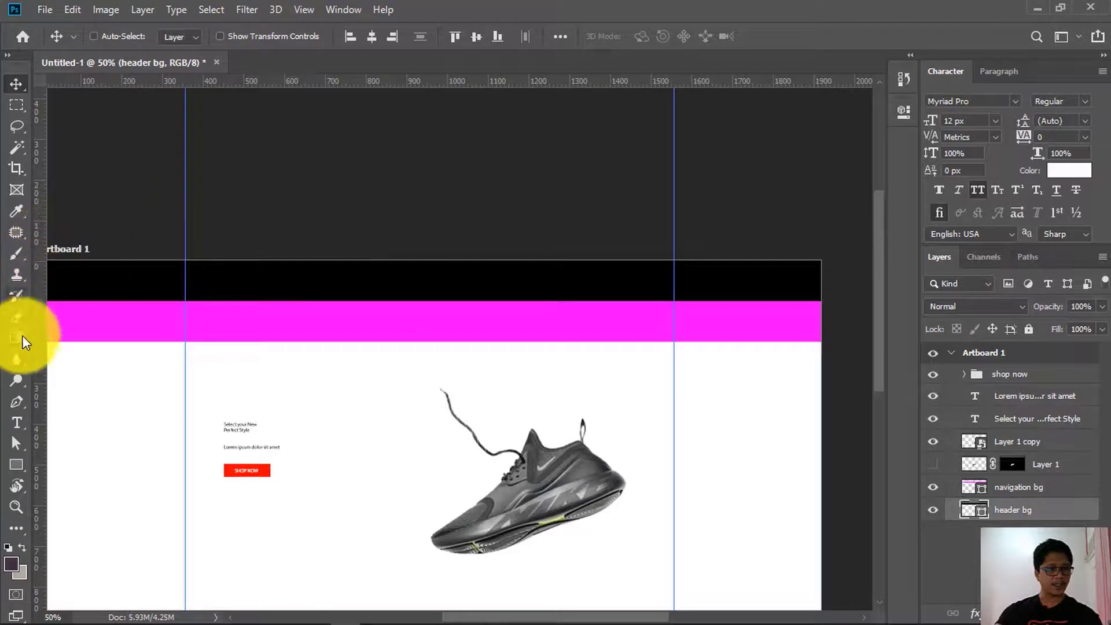
left_click(18, 424)
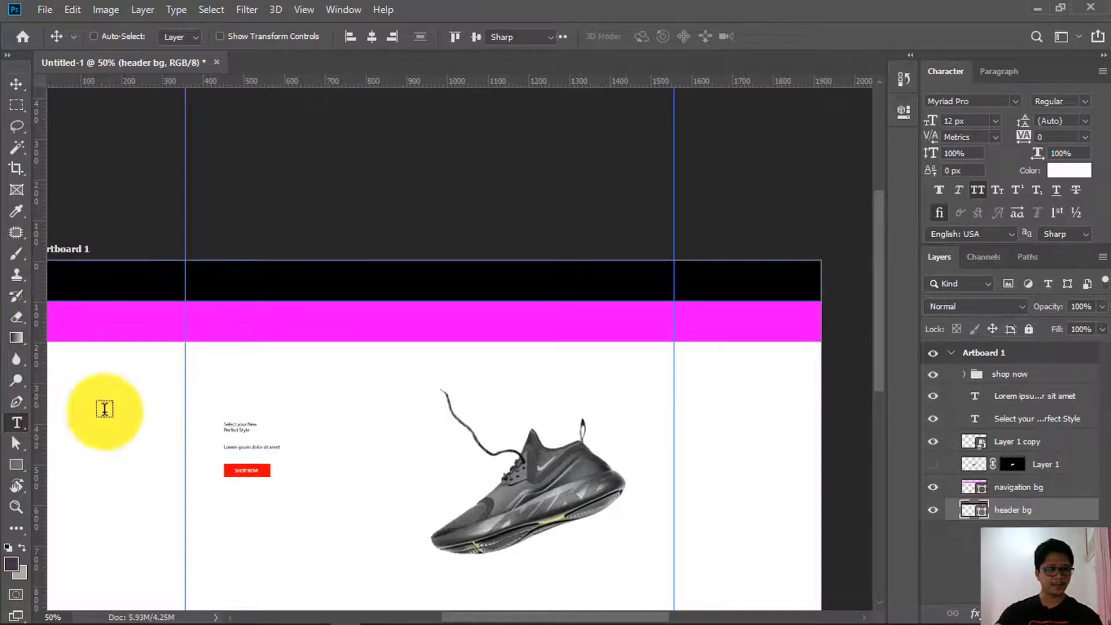
left_click(264, 369)
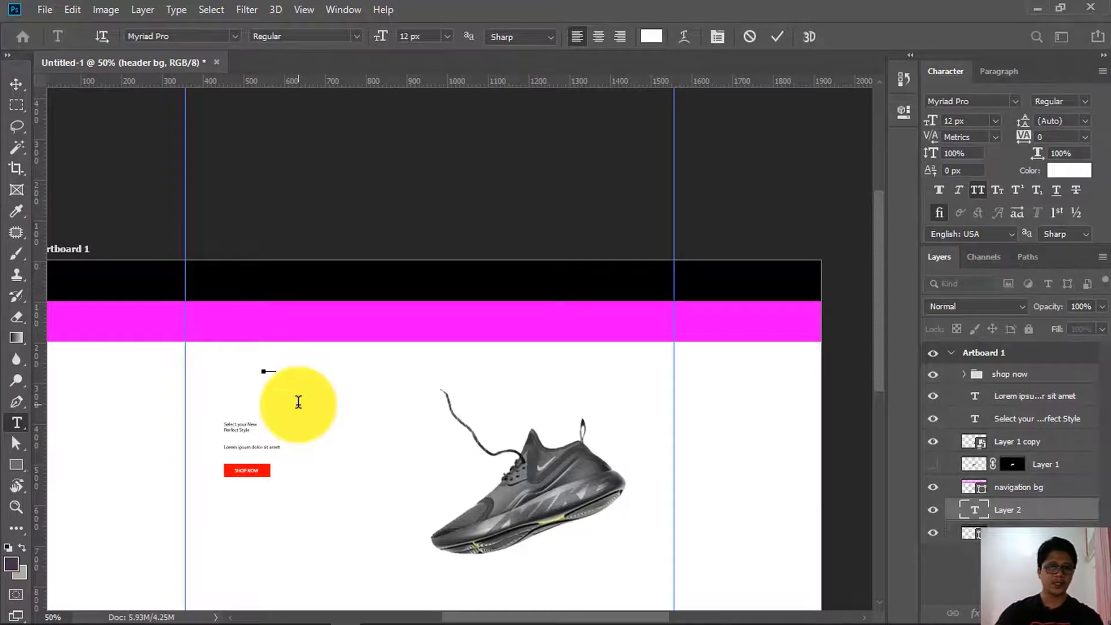
left_click(16, 85)
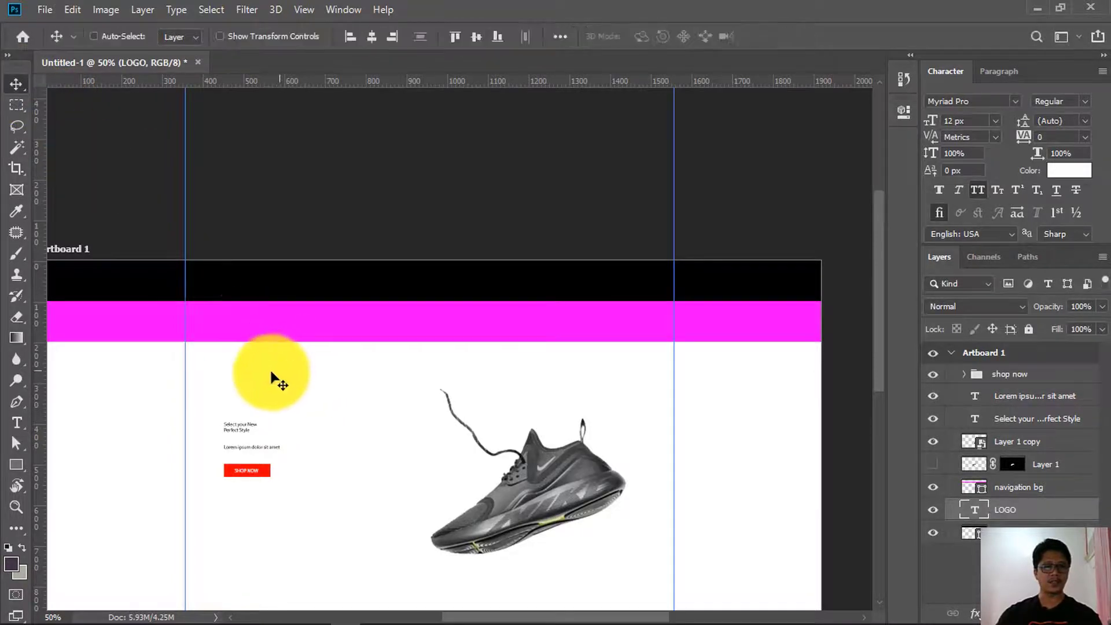
Move the LOGO text onto the black header bar, just inside the left vertical guide
left_click_drag(270, 379, 184, 315)
key("z")
left_click(199, 285)
left_click(200, 286)
key("z")
left_click(434, 312, "alt")
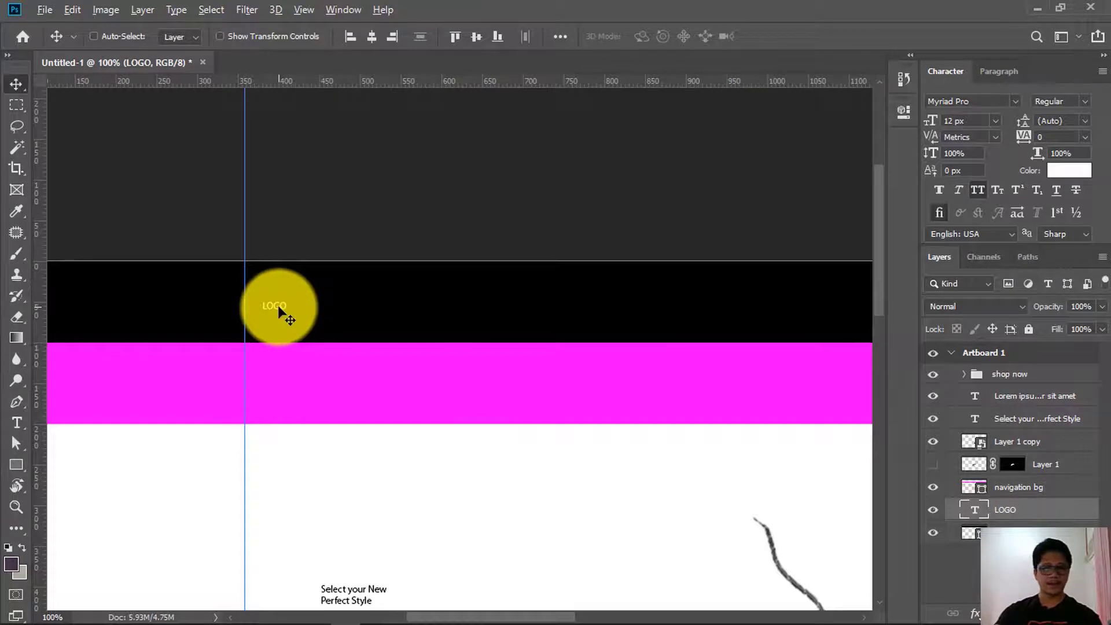
Duplicate the LOGO text onto the magenta navigation bar and move the copy's layer to the head of the artboard's layer stack
key("alt")
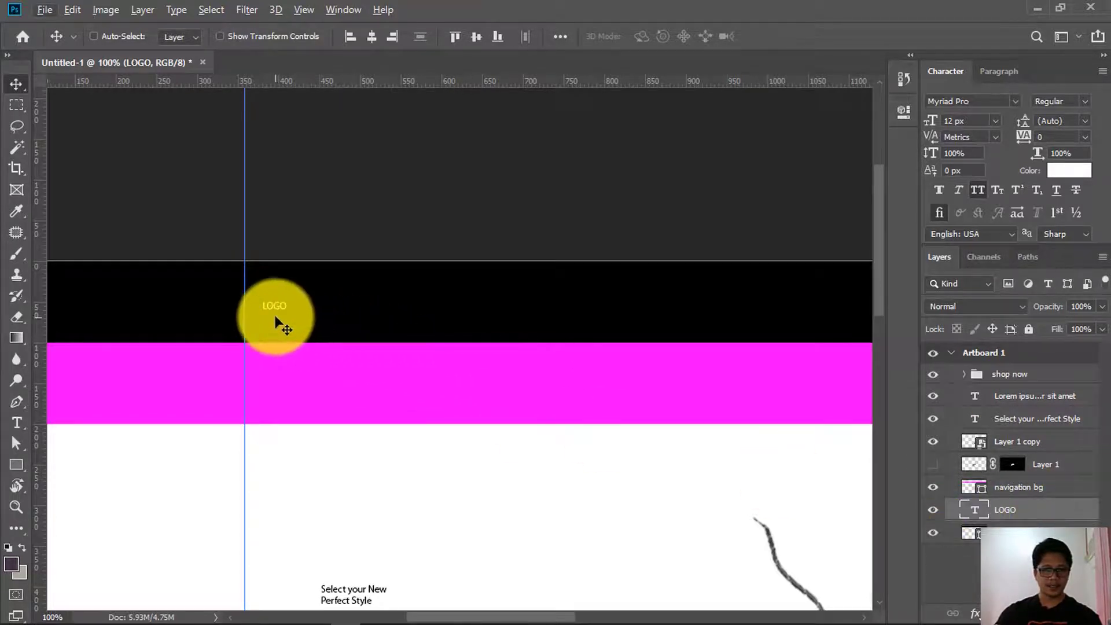
left_click_drag(277, 308, 576, 431, "alt")
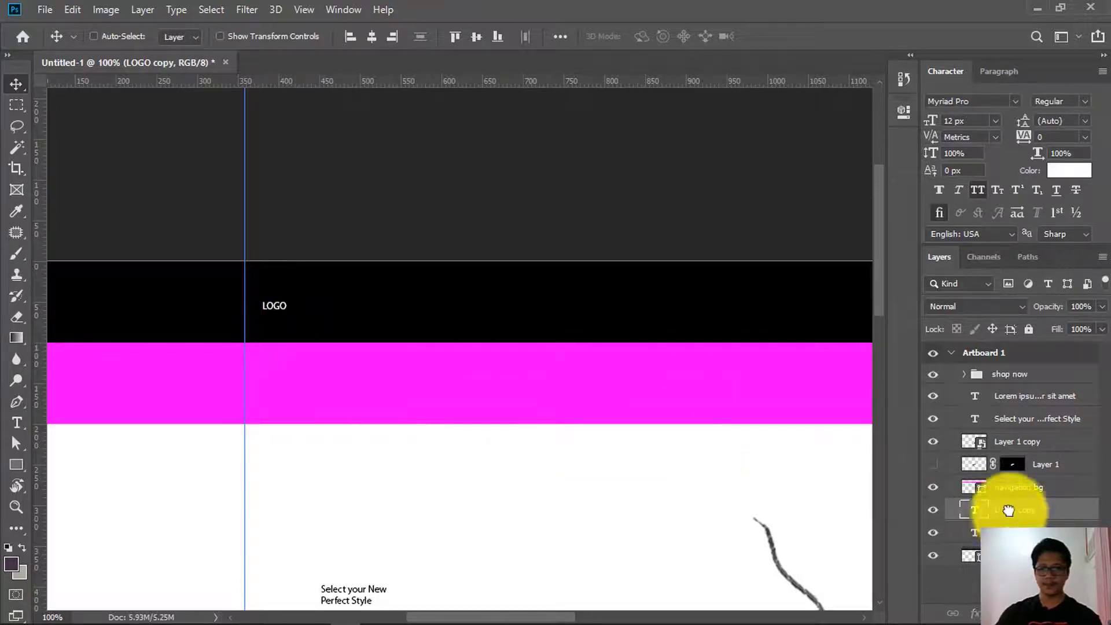
left_click_drag(1007, 509, 992, 372)
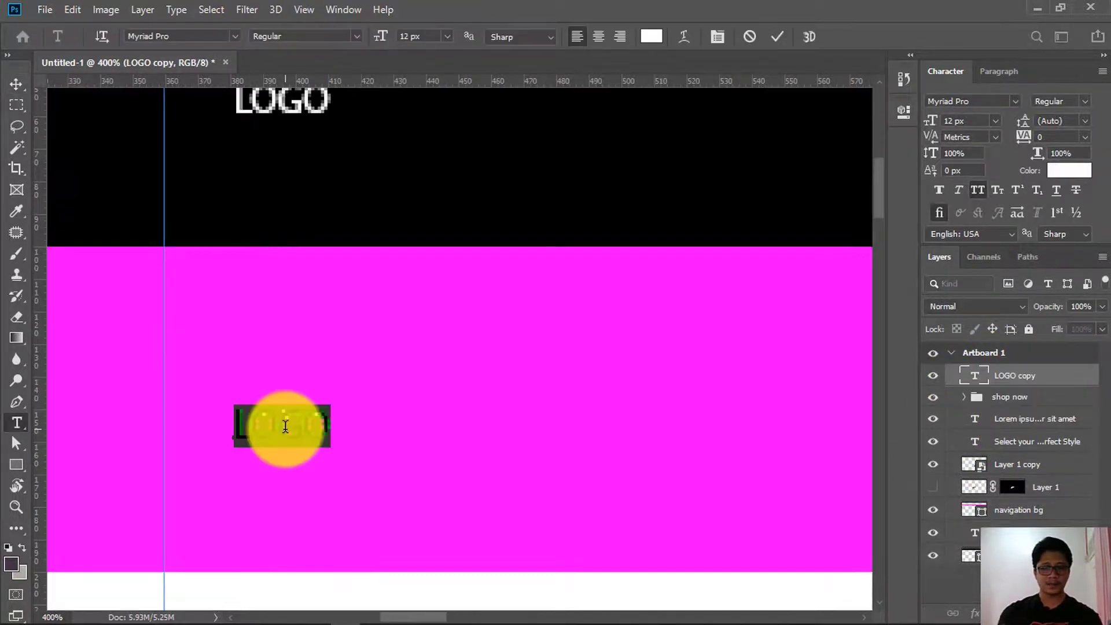
Replace the duplicated text on the navigation bar with "HOME SHOP ABOUT BLOG CONTACT"
type("HOME SHOP ABOUT B")
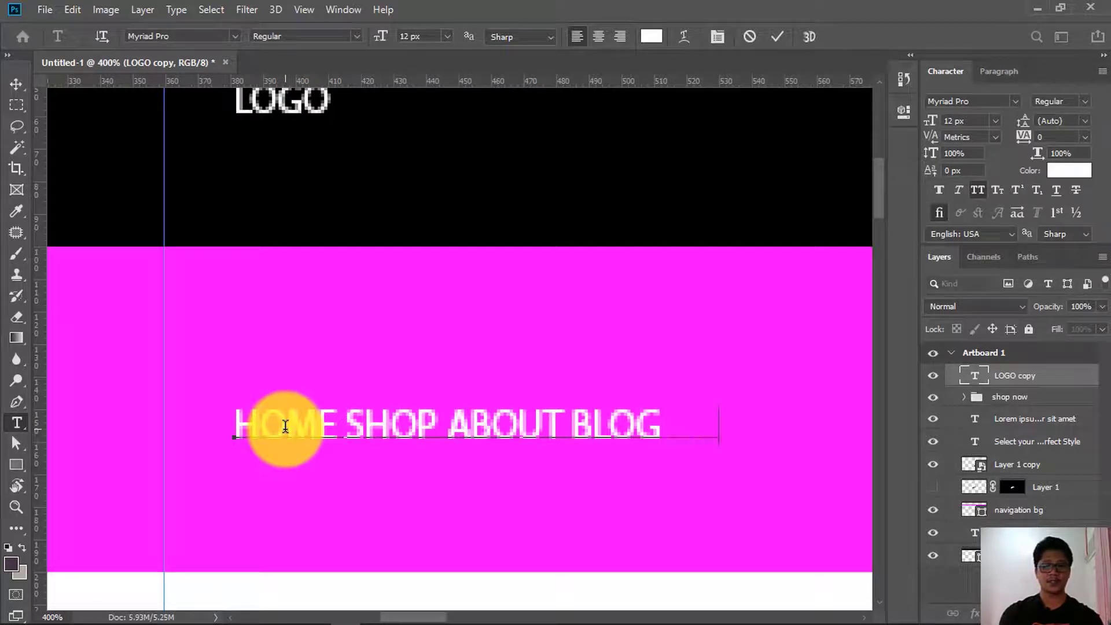
type("NTACT")
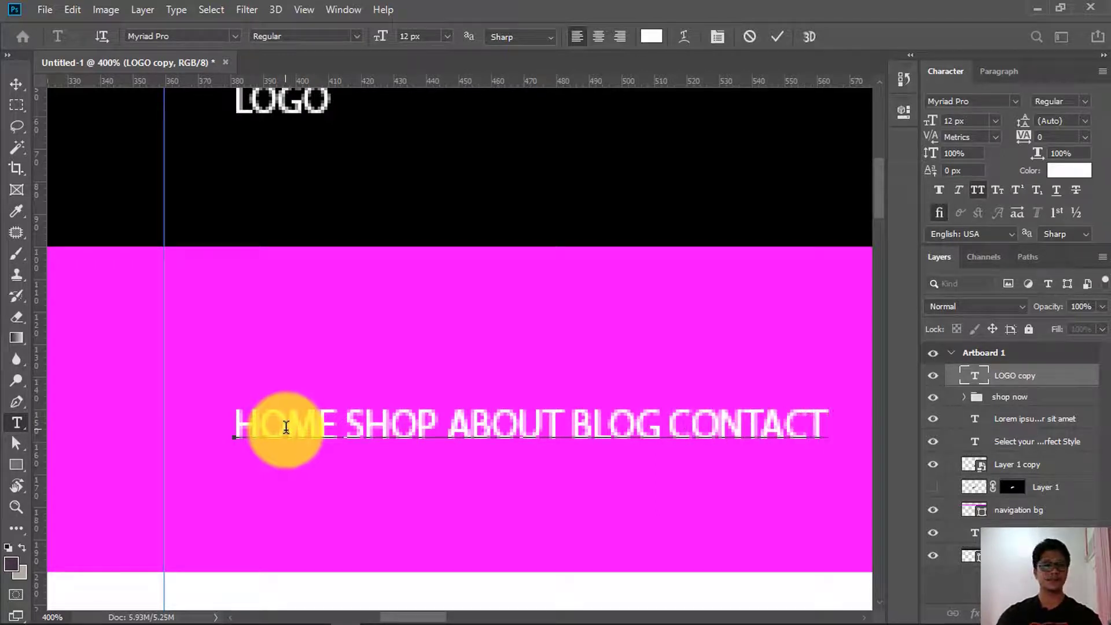
left_click(15, 87)
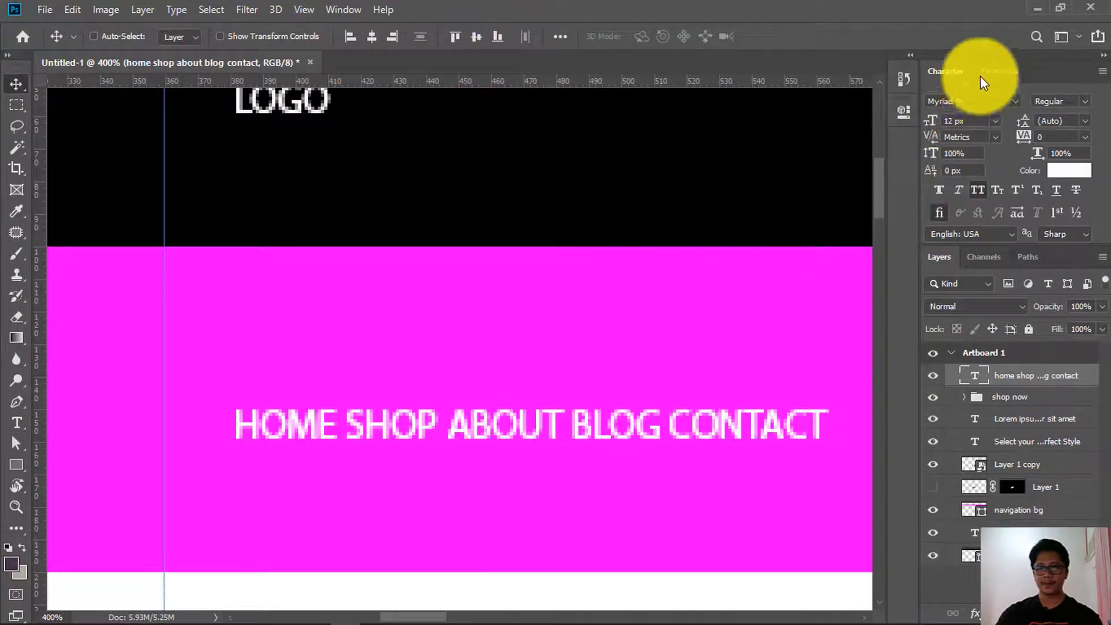
Move the navigation text 22 px left and the LOGO text left so that both start at the vertical guide
left_click(996, 74)
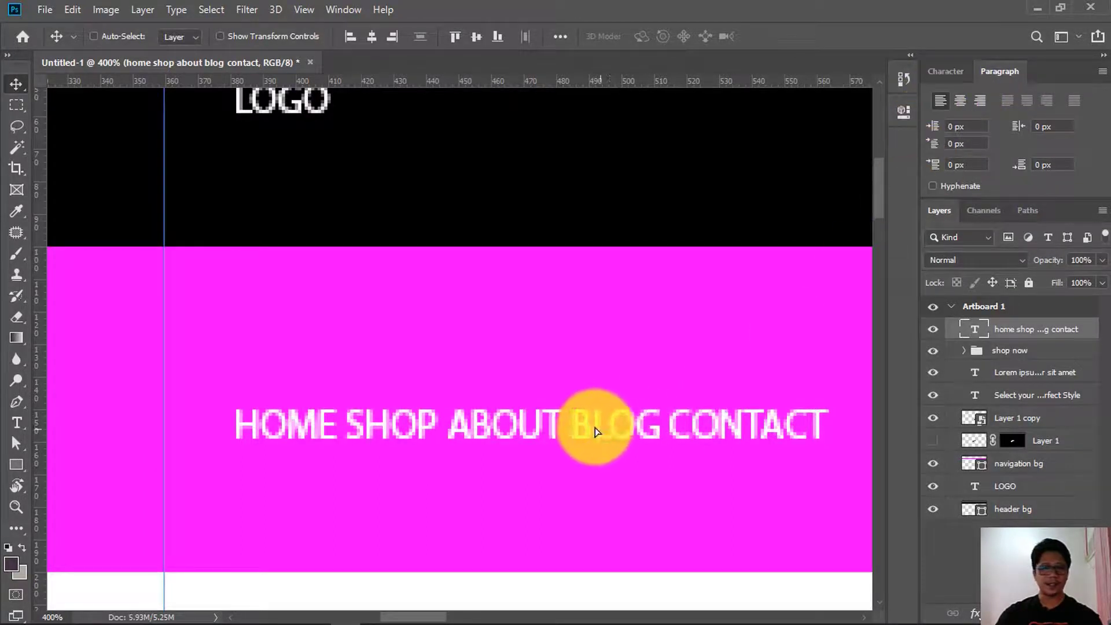
left_click_drag(585, 443, 528, 432)
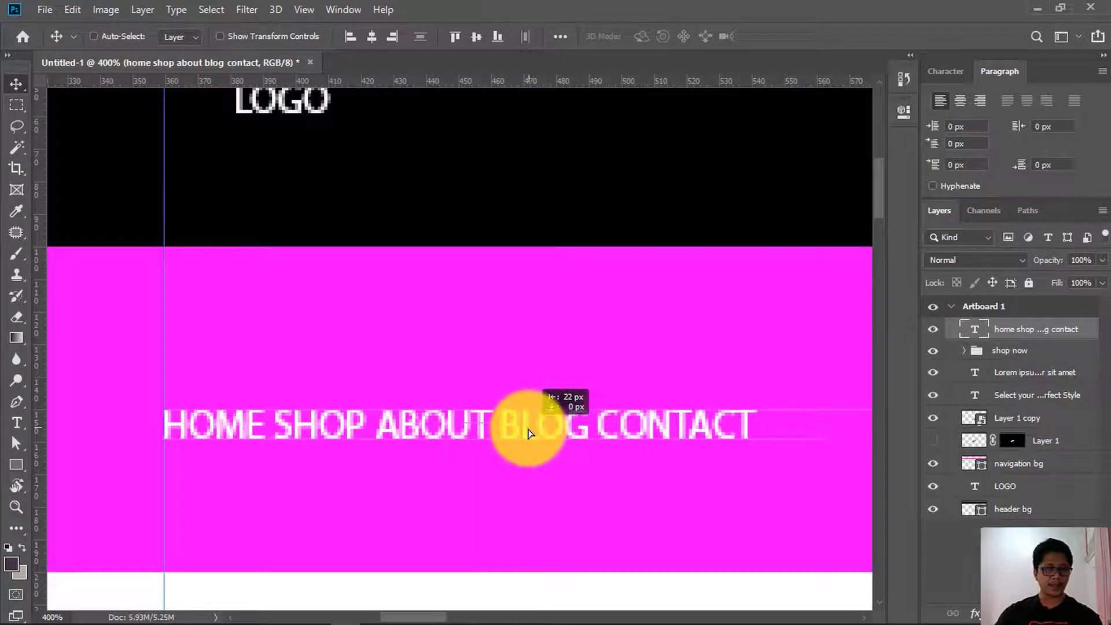
left_click(295, 112, "ctrl")
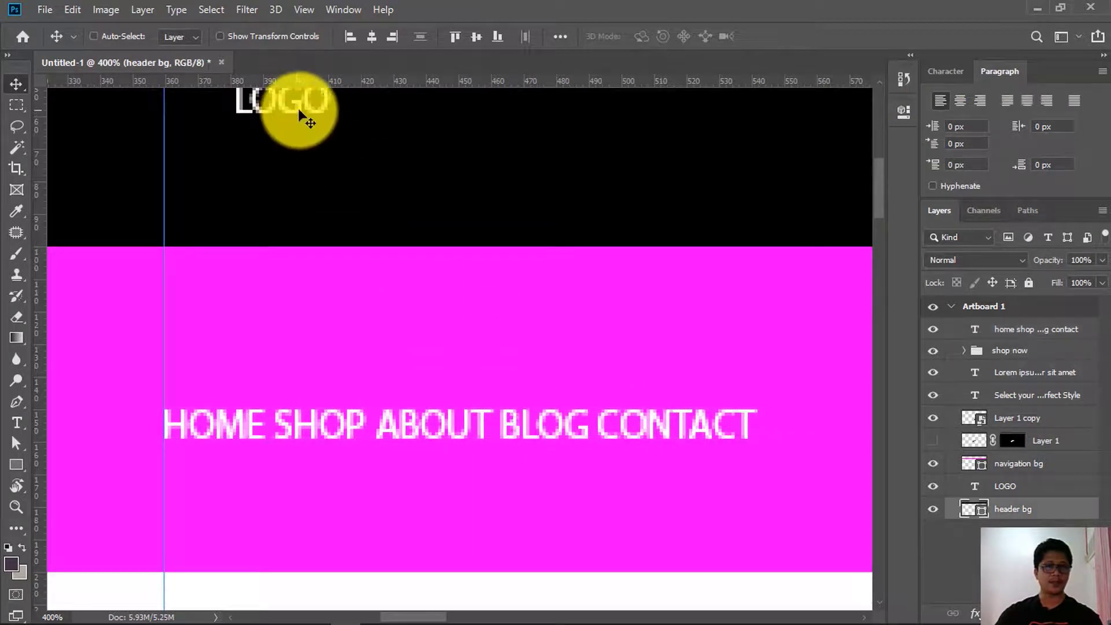
left_click_drag(292, 119, 224, 131)
left_click(292, 115, "ctrl")
left_click(945, 71)
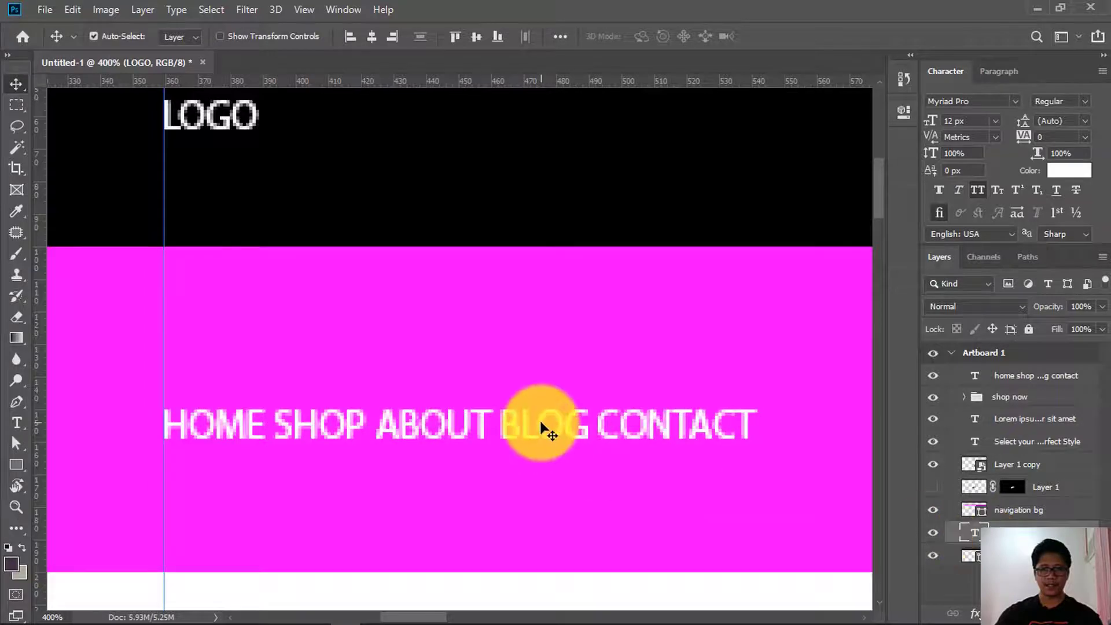
Insert a wide run of spaces between HOME and SHOP in the navigation text
left_click(557, 427, "ctrl")
double_click(974, 377)
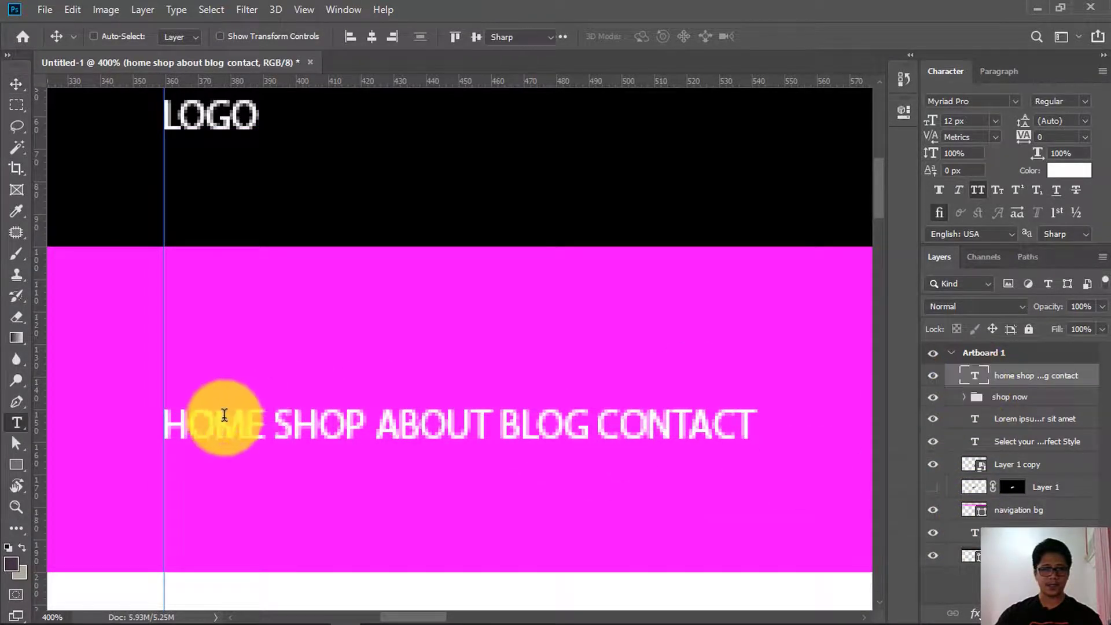
left_click(272, 431)
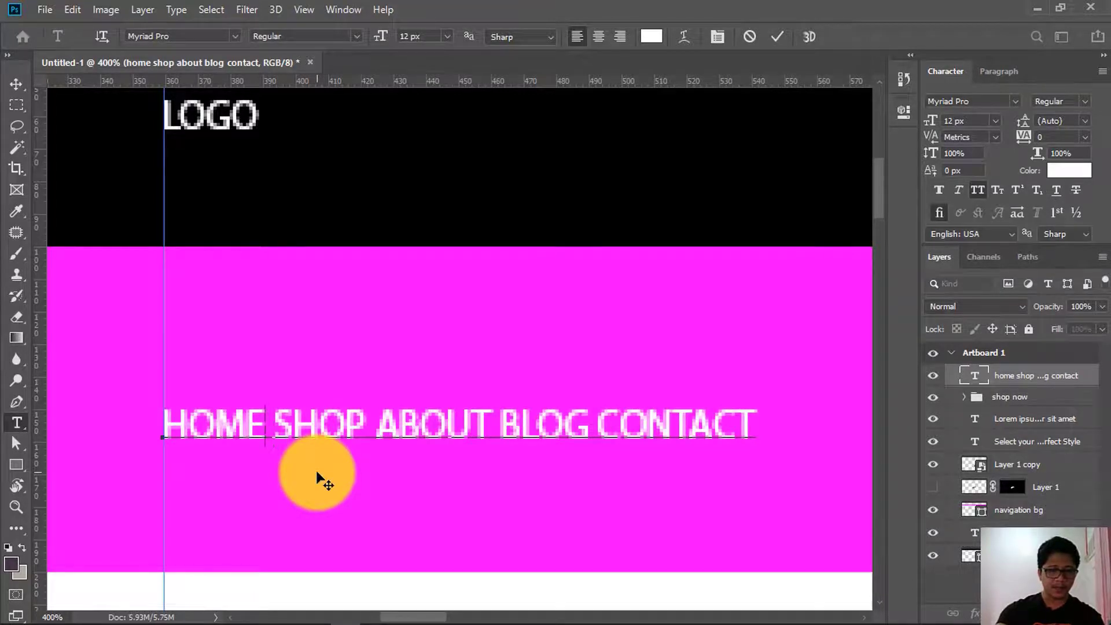
key("Delete")
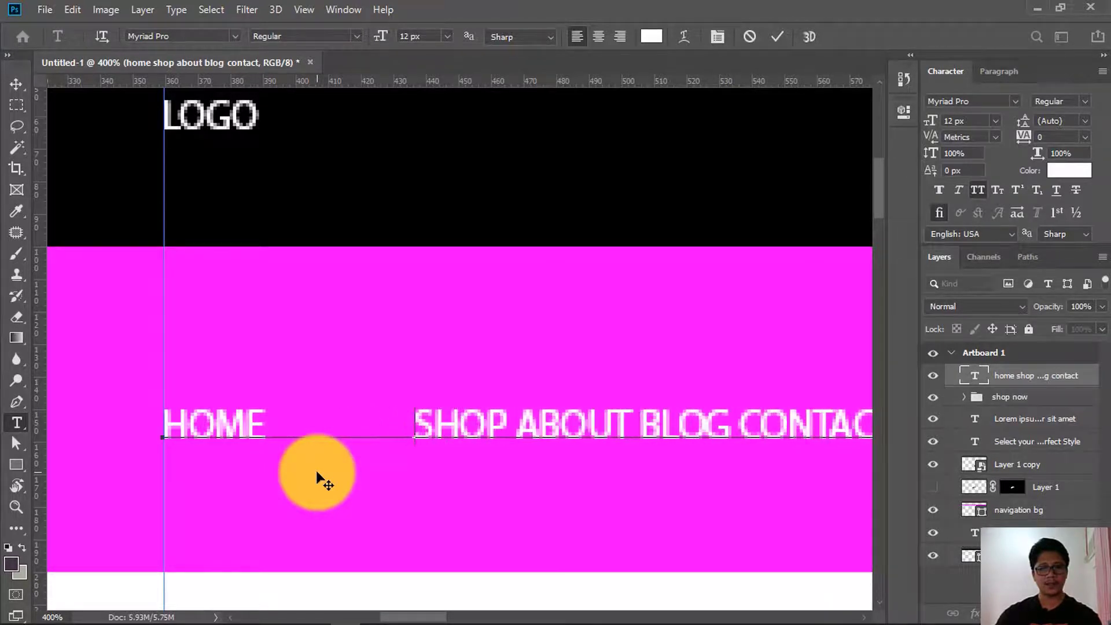
Copy the spaces after HOME and paste them between SHOP and ABOUT, ABOUT and BLOG, and BLOG and CONTACT
left_click_drag(433, 427, 264, 431)
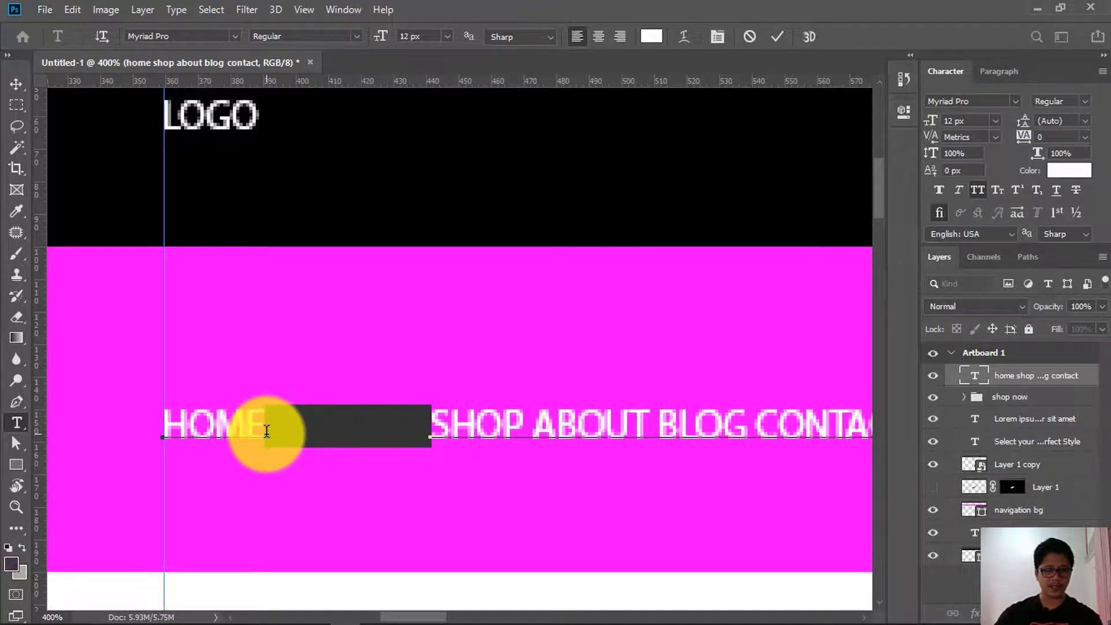
left_click(533, 423)
left_click_drag(523, 428, 537, 477)
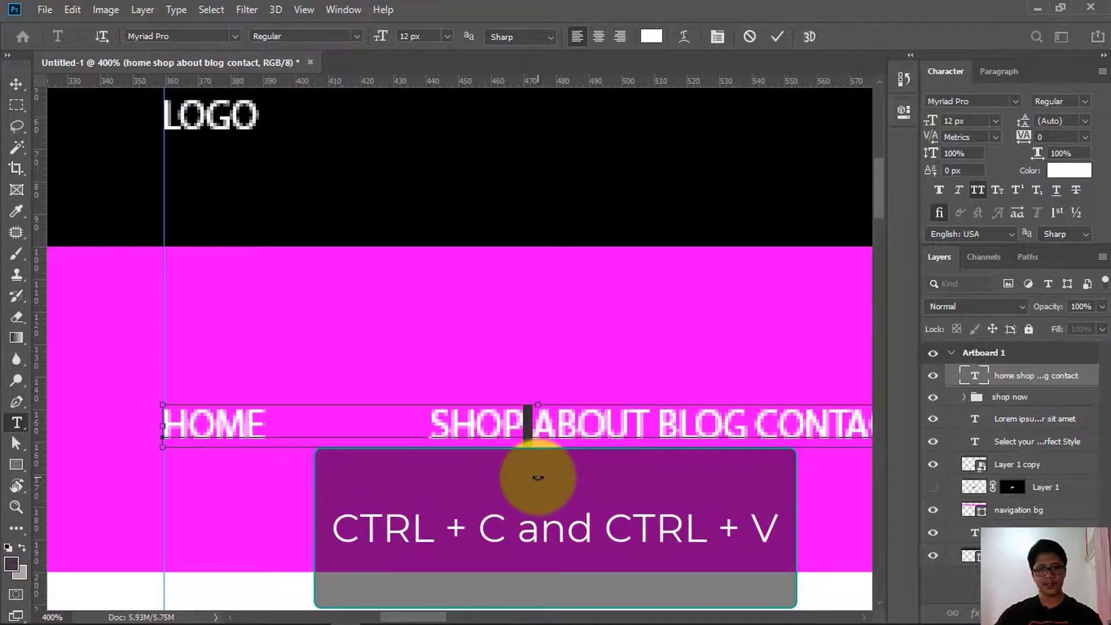
key("ctrl+v")
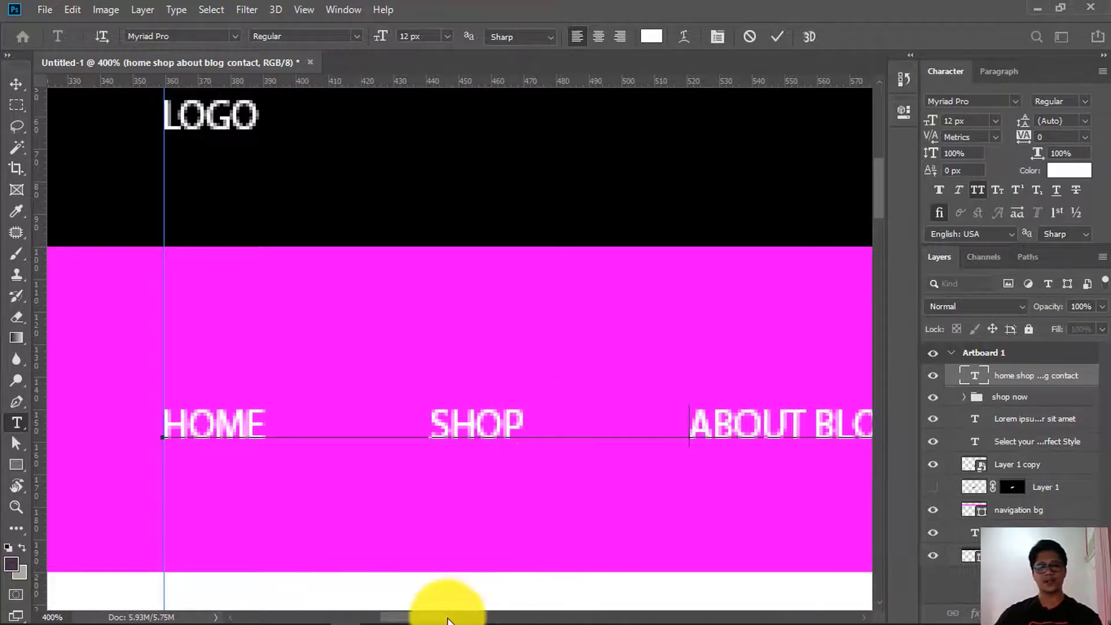
left_click_drag(440, 619, 457, 617)
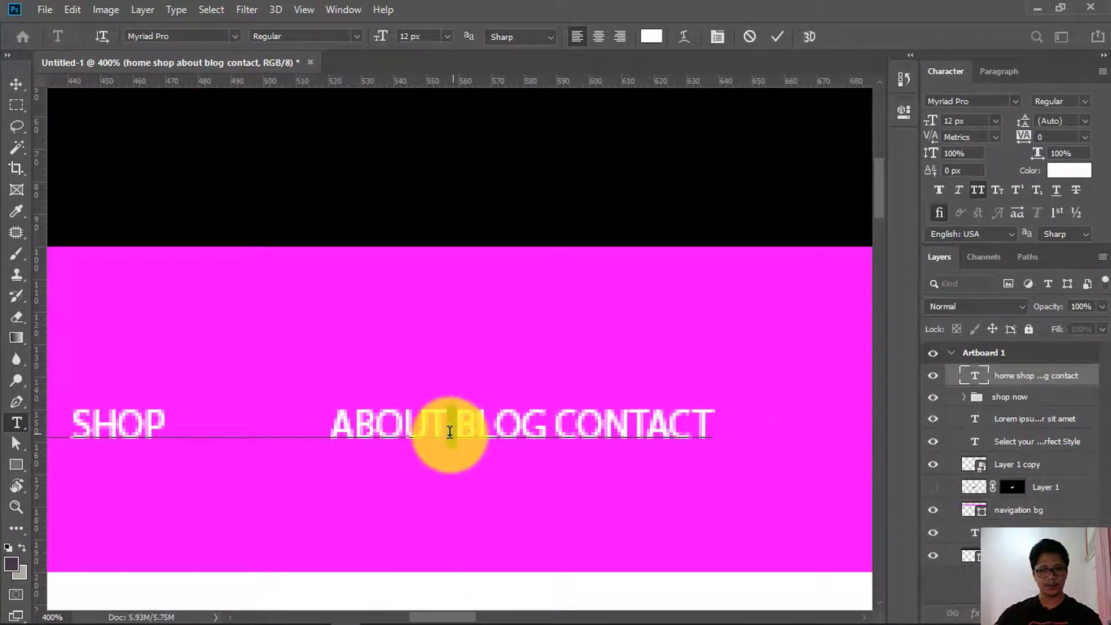
key("ctrl")
key("ctrl+v")
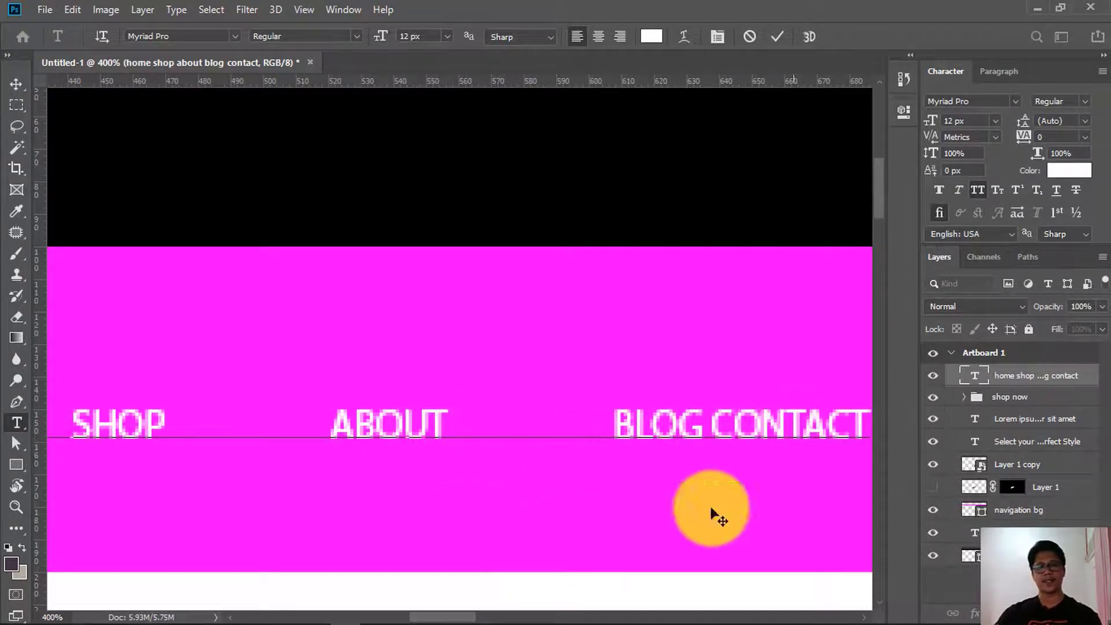
left_click_drag(478, 618, 498, 617)
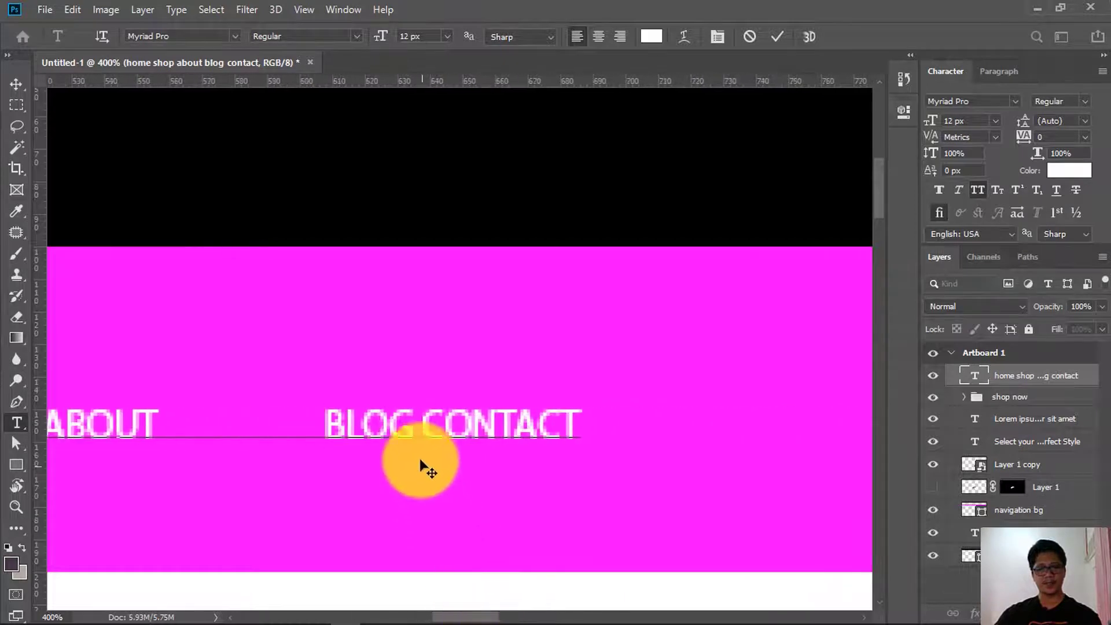
left_click(420, 428)
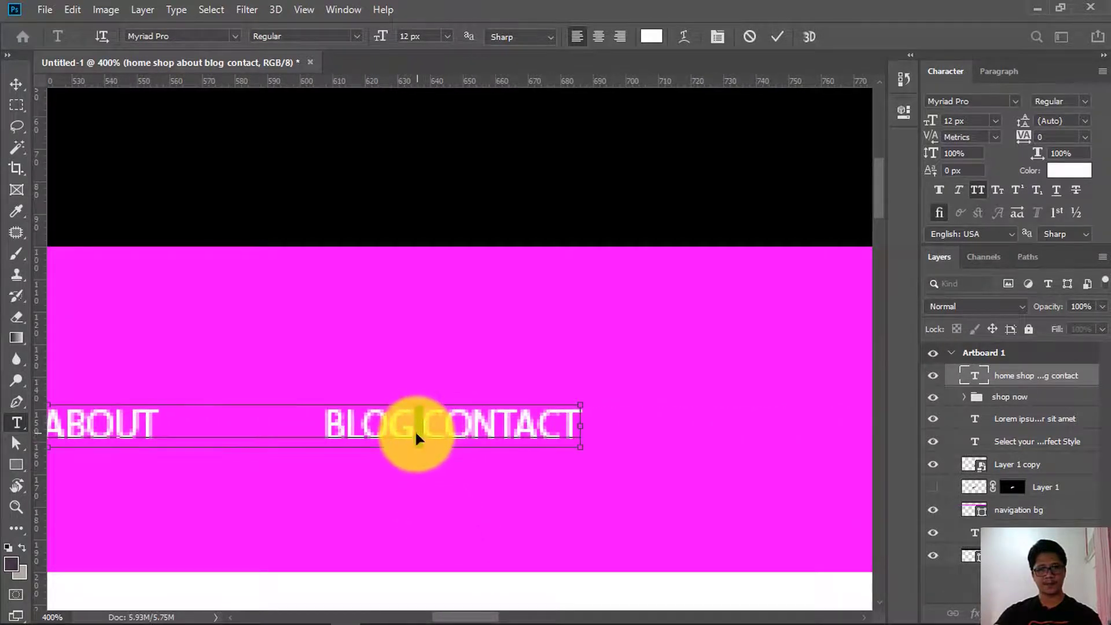
key("ctrl+v")
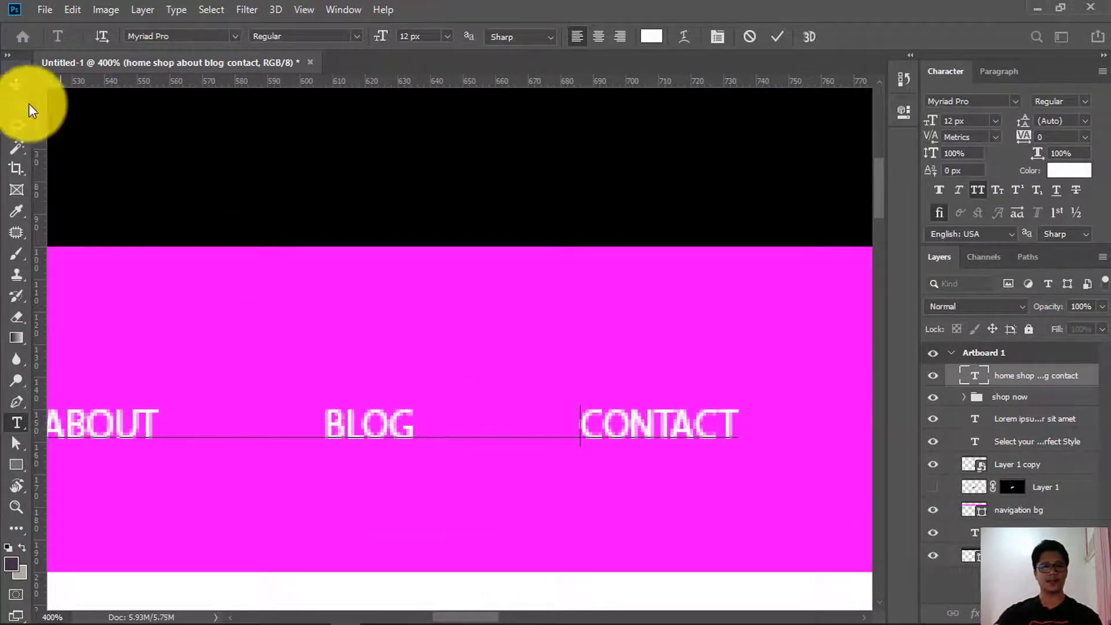
Commit the navigation text and reposition the header bg rectangle flush with the artboard's upper edge
left_click(16, 506)
left_click(523, 380, "alt")
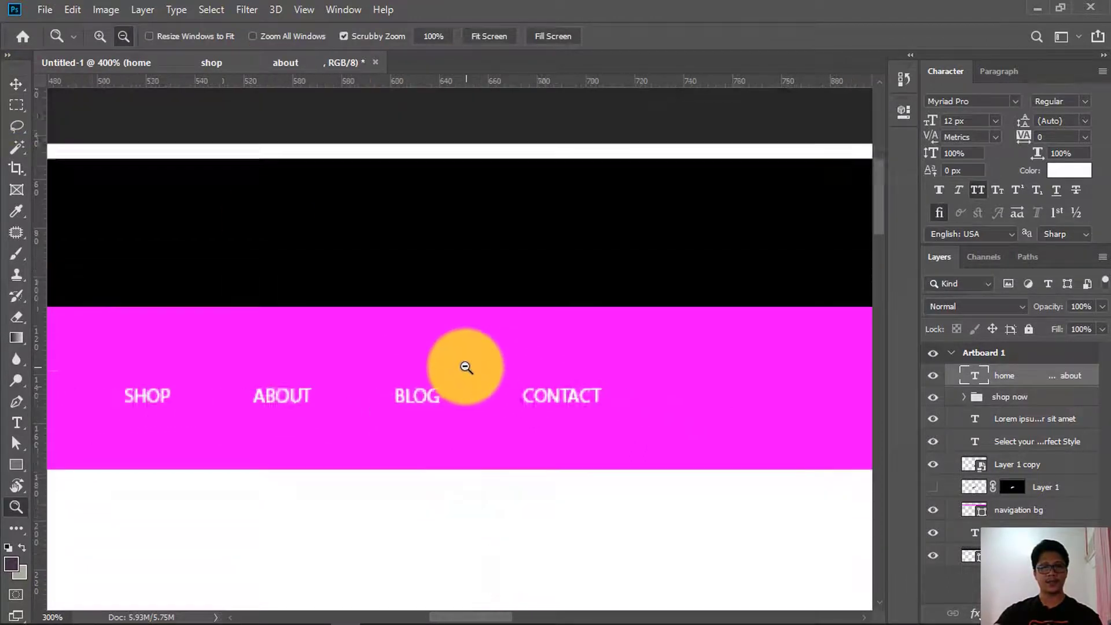
left_click(466, 367, "alt")
key("v")
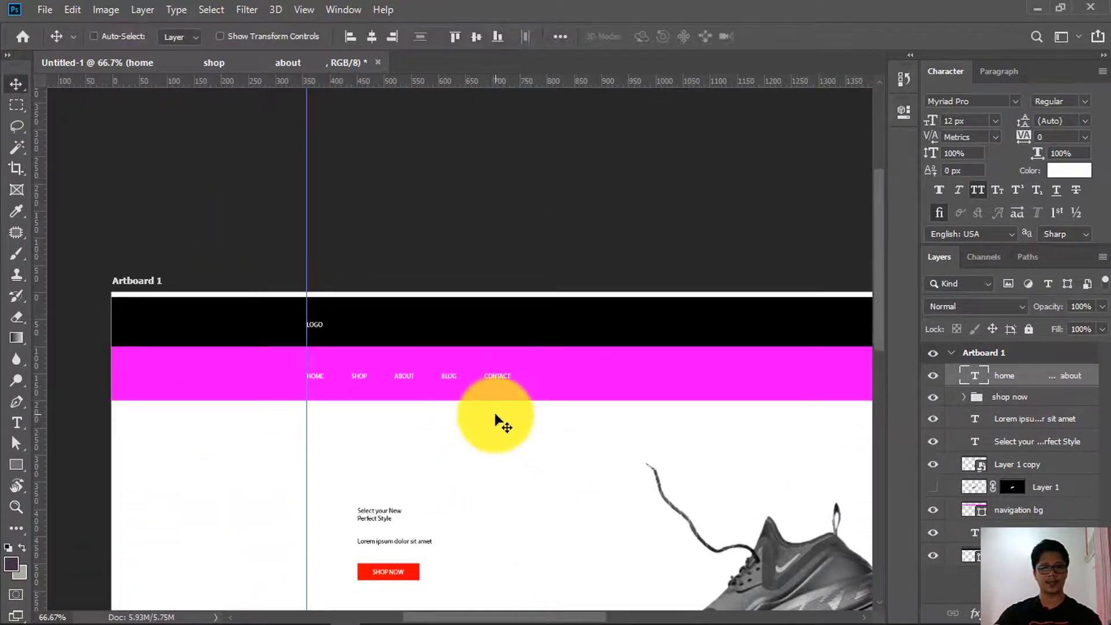
left_click(505, 332, "ctrl")
mouse_move(505, 332)
left_mouse_down()
mouse_move(504, 314)
mouse_move(505, 333)
left_mouse_up()
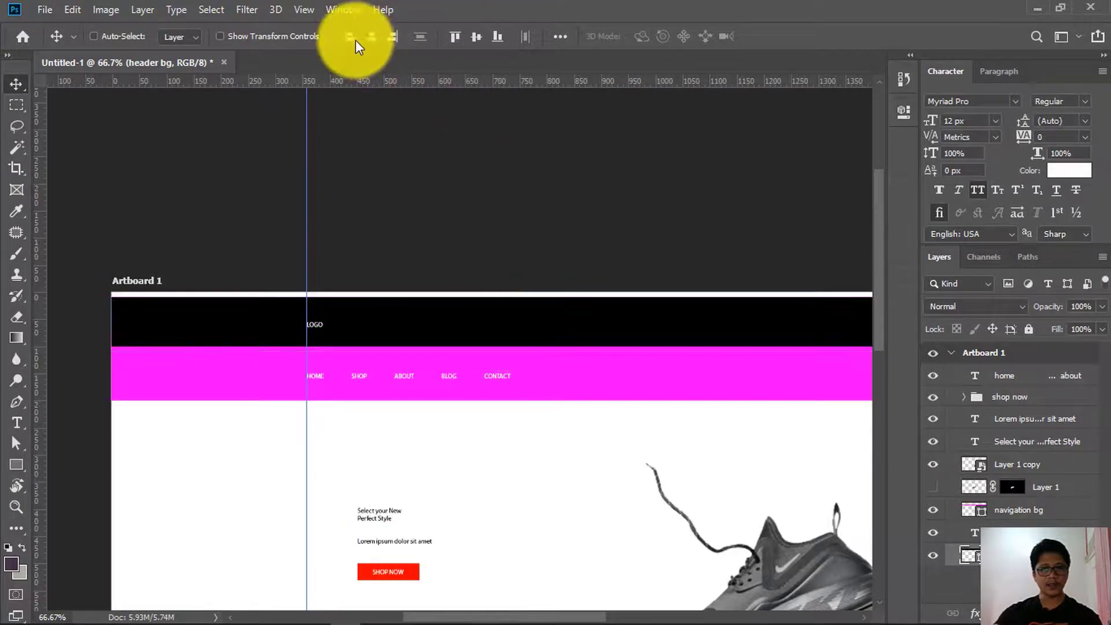
left_click(476, 37)
key("ctrl+z")
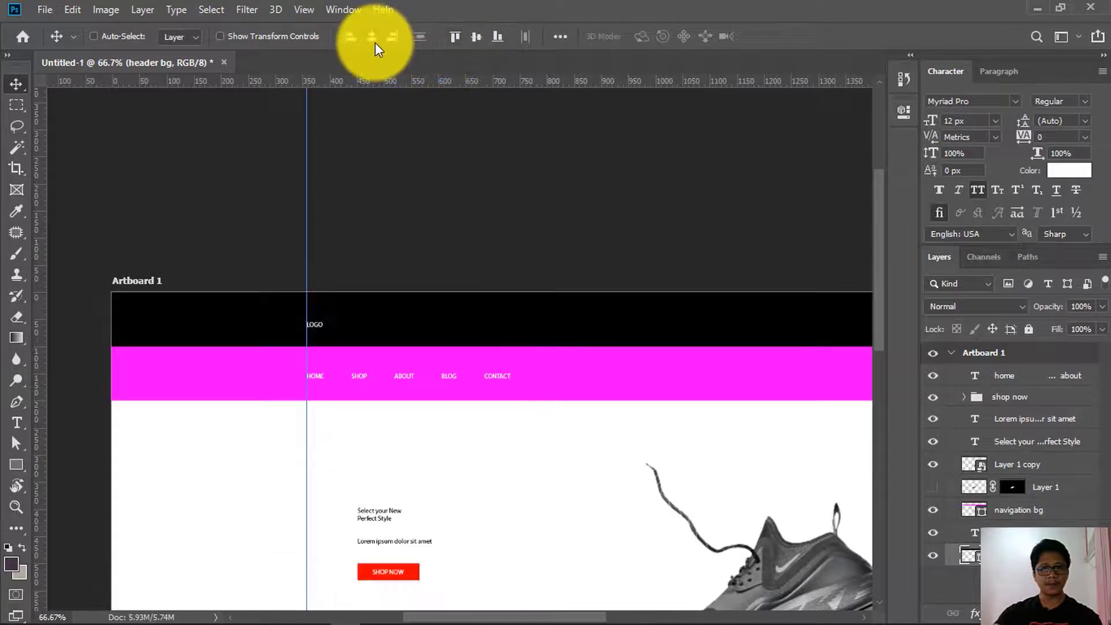
Draw a rectangle shape about 355 px wide and 42 px high on the black header bar, right of the LOGO text
left_click(459, 397, "ctrl")
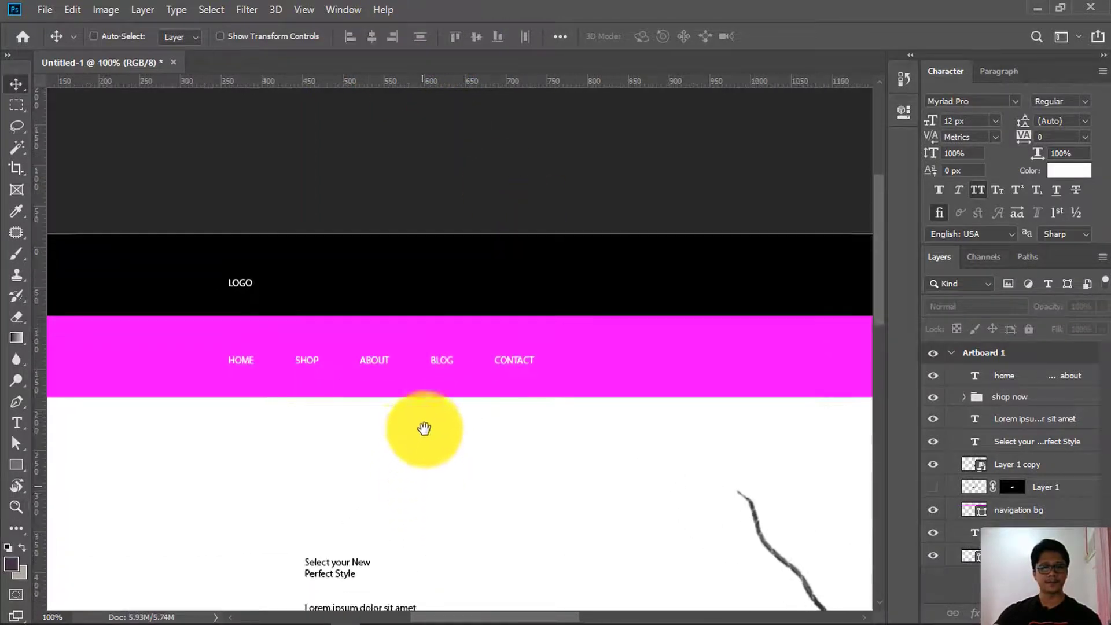
left_click(344, 372, "ctrl")
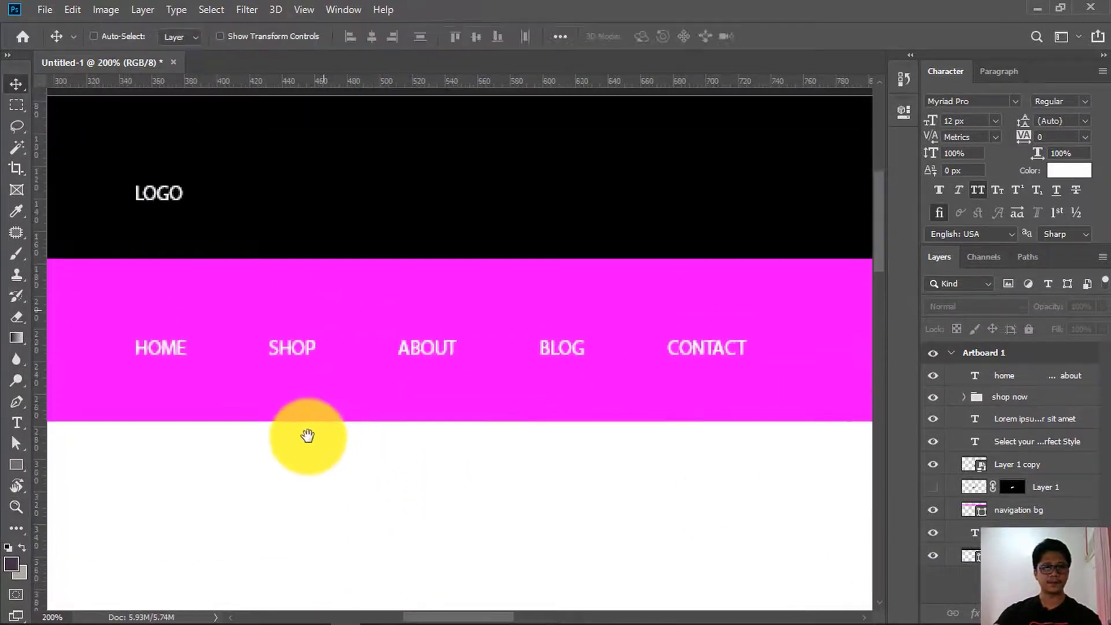
left_click(543, 389, "ctrl+alt")
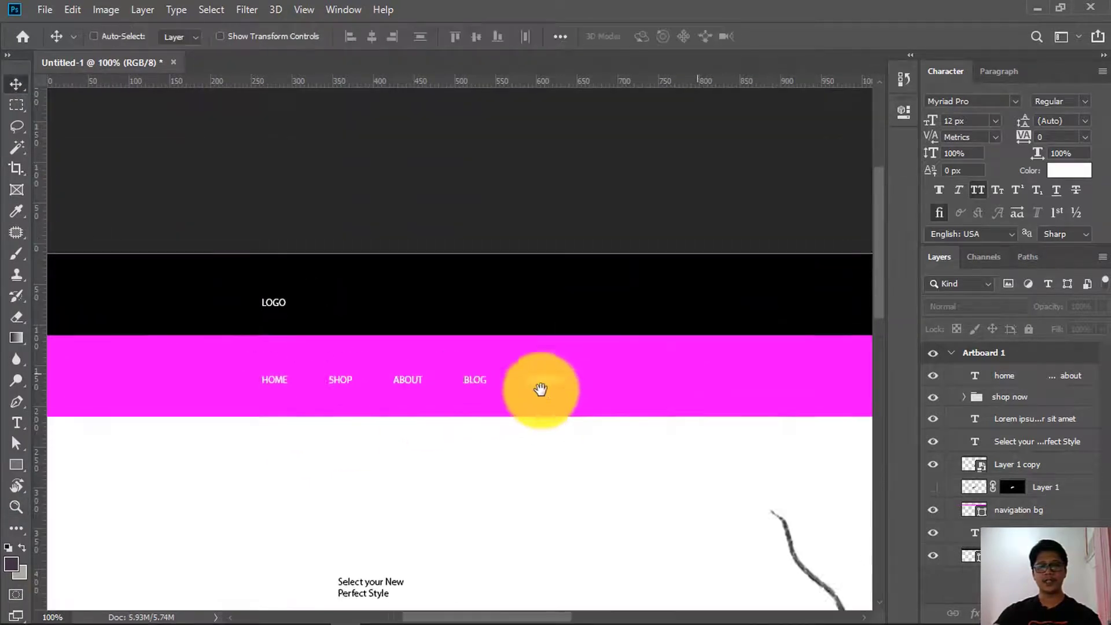
left_click(595, 371, "ctrl+alt")
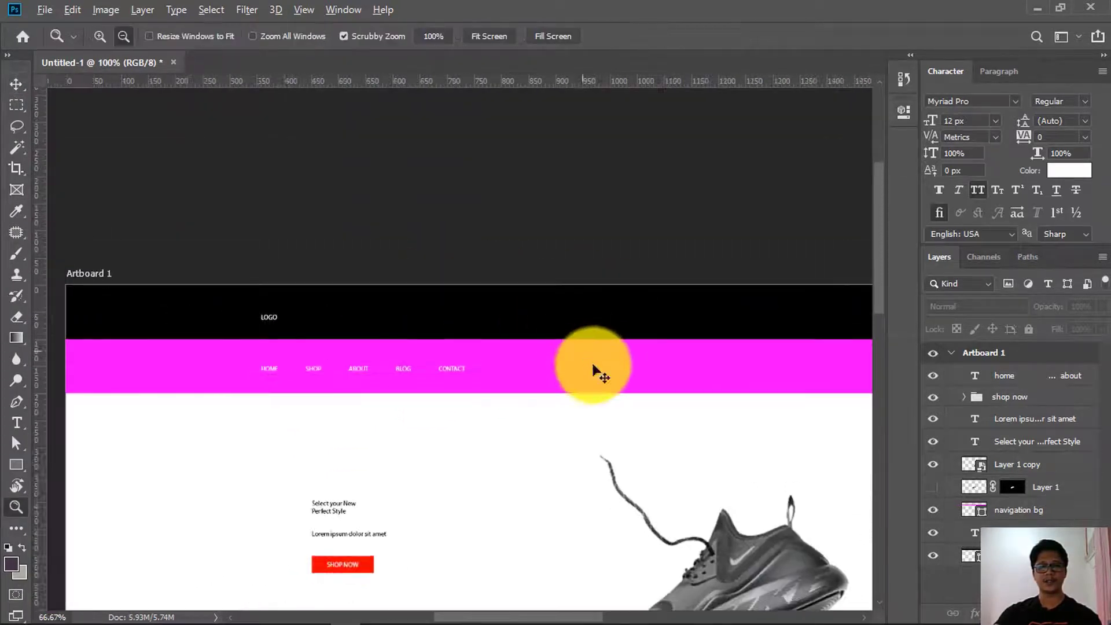
left_click_drag(596, 372, 415, 319)
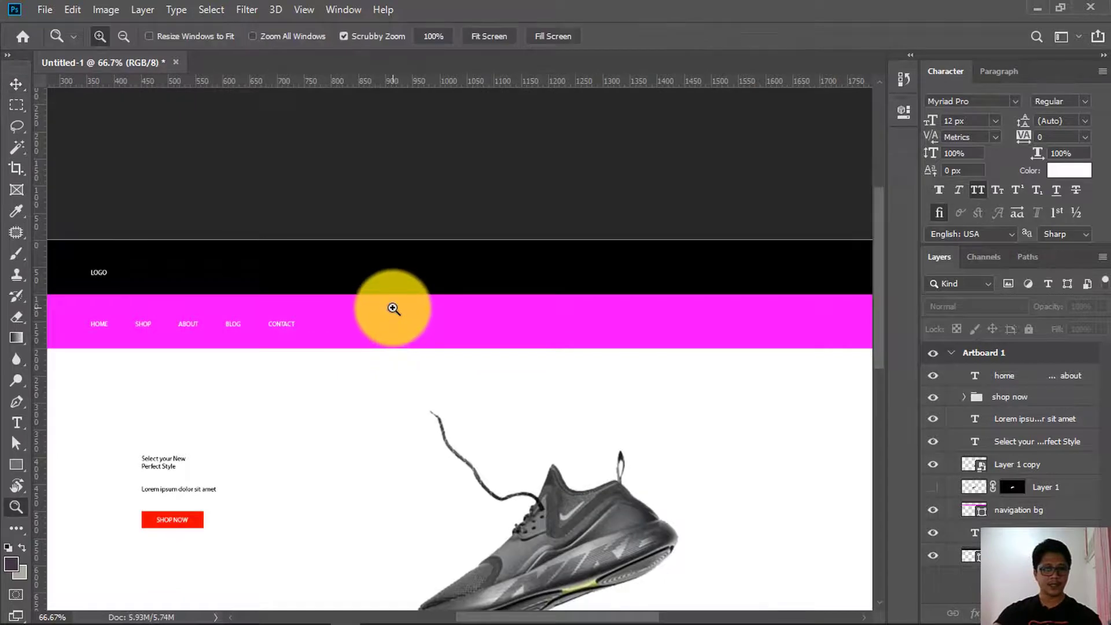
left_click(392, 310, "ctrl")
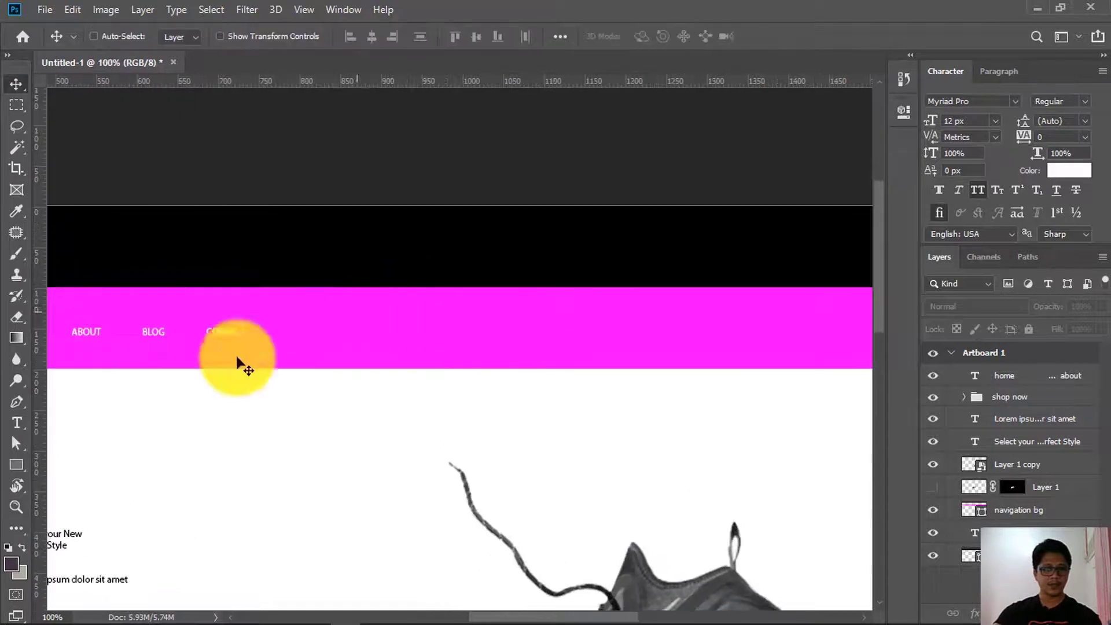
left_click(12, 466)
left_click(81, 464)
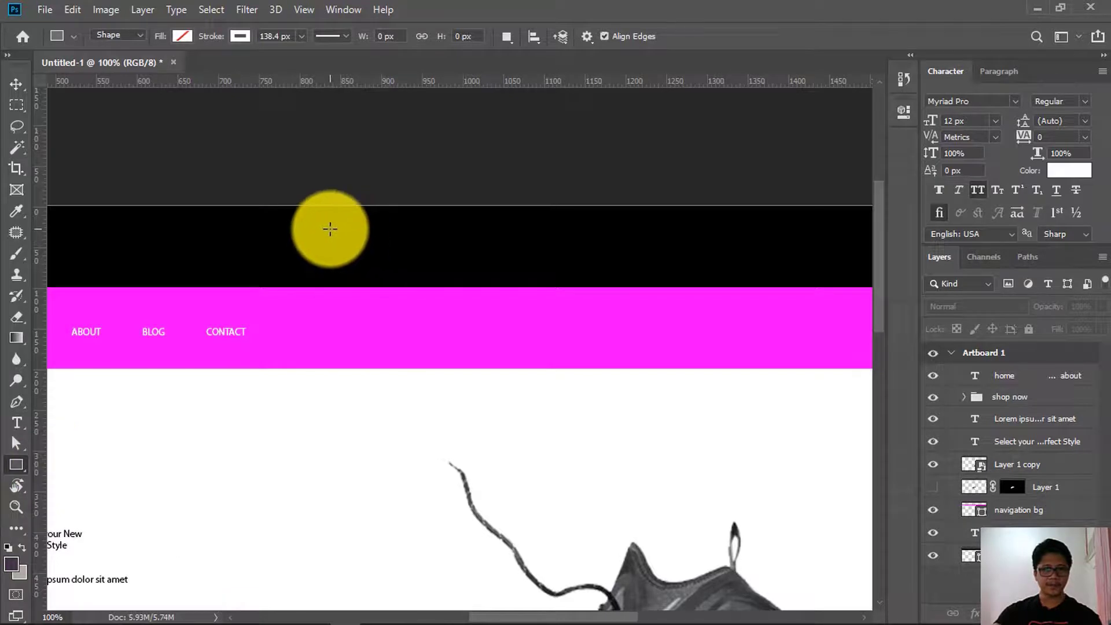
left_click_drag(330, 229, 619, 263)
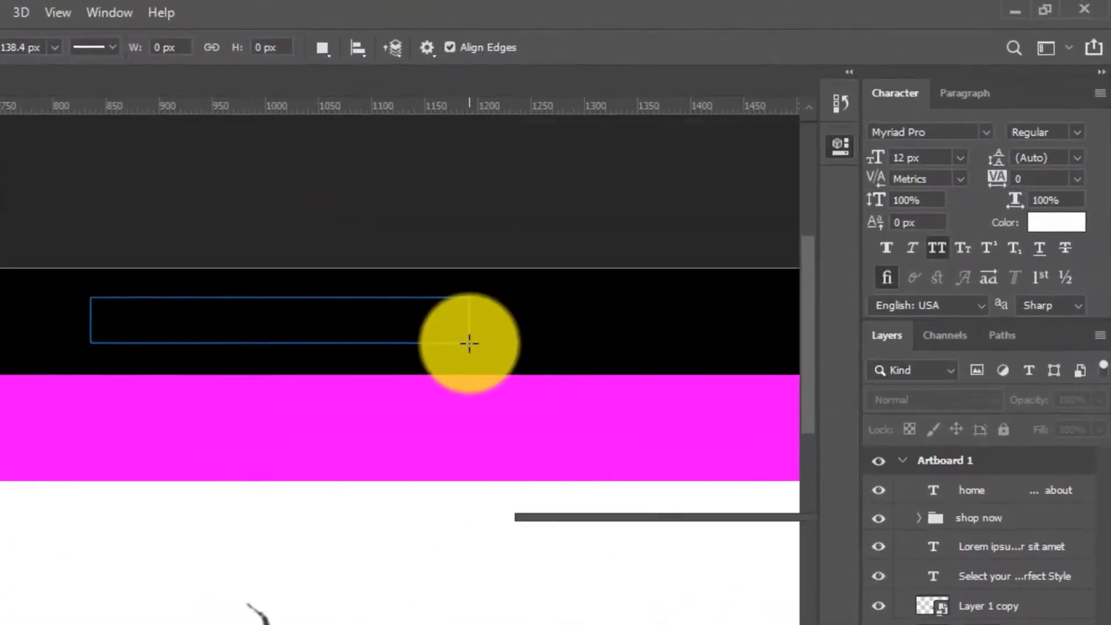
Draw a white rectangle inside the black header band and set its size to 600 px wide by 60 px high
left_click_drag(469, 343, 467, 344)
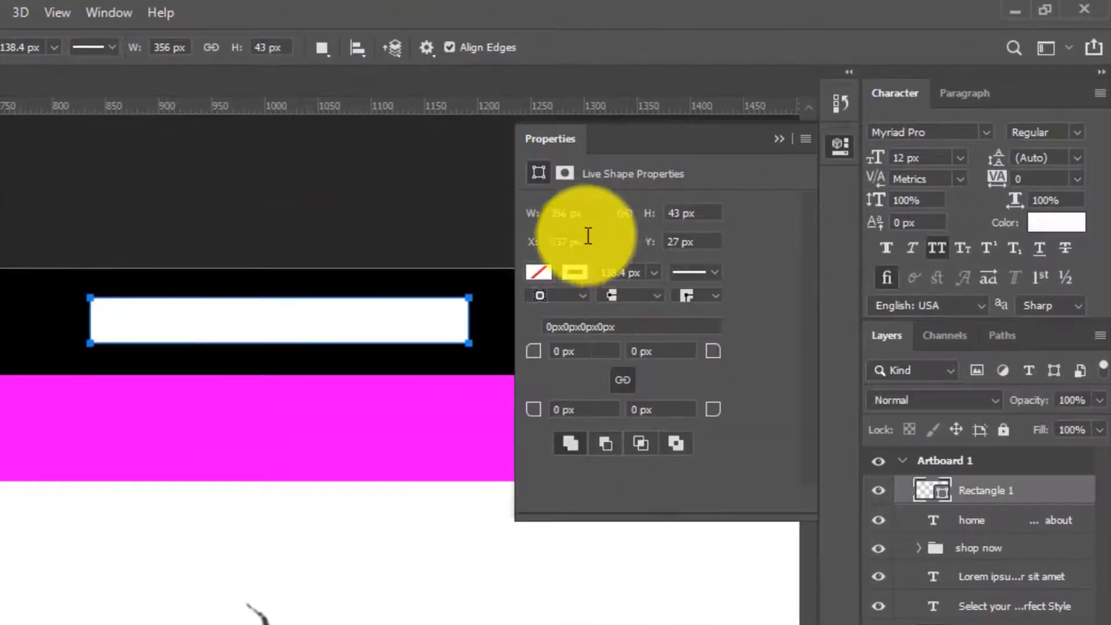
left_click(584, 213)
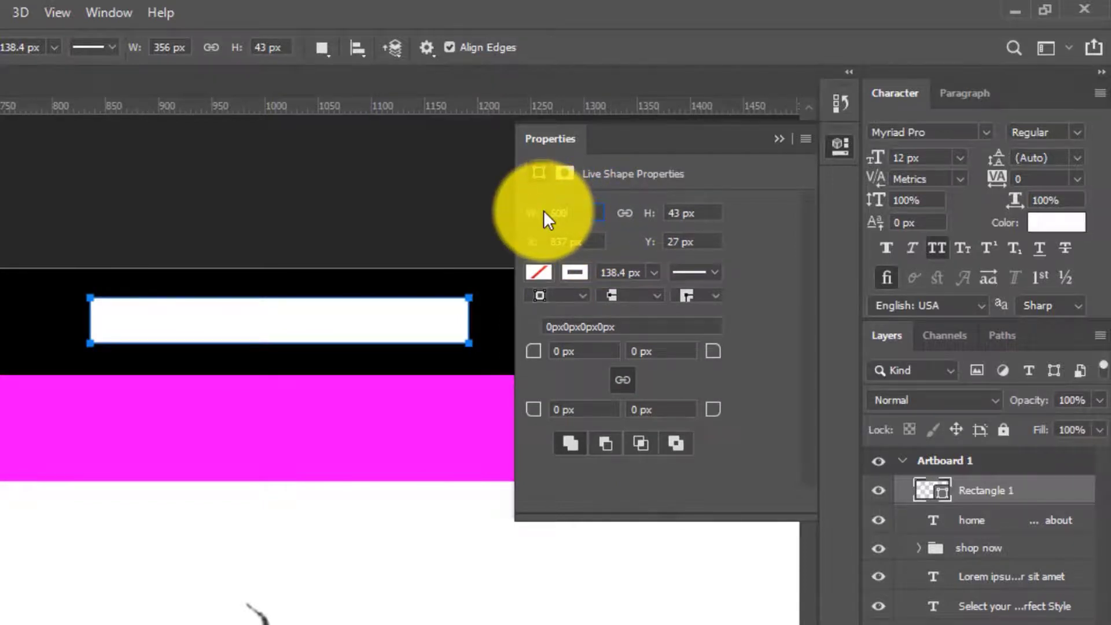
type("600")
key("Tab")
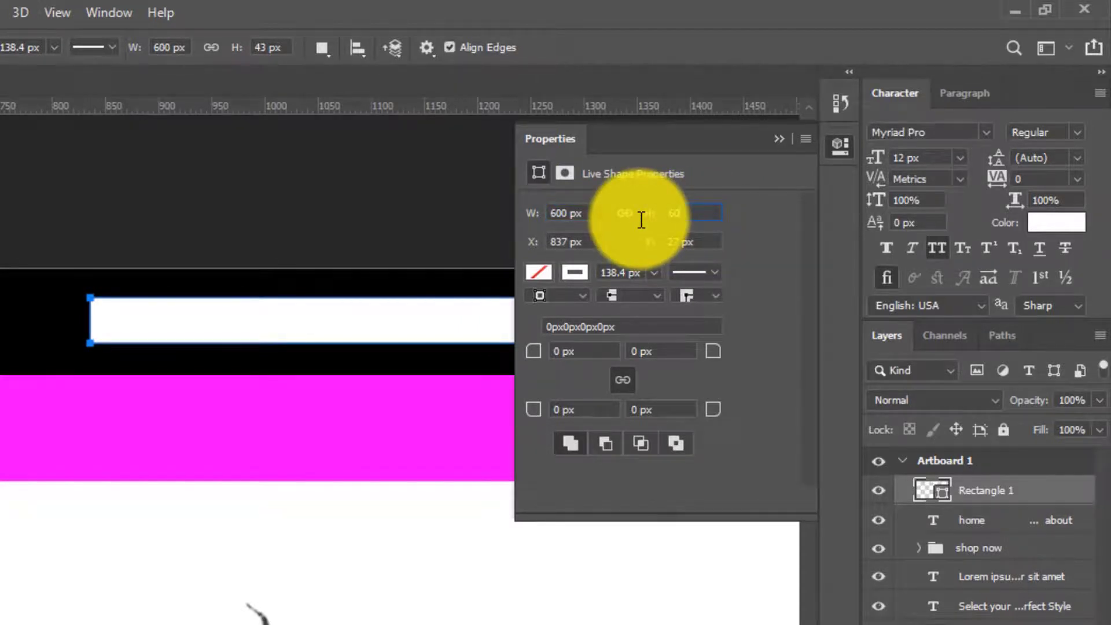
key("Return")
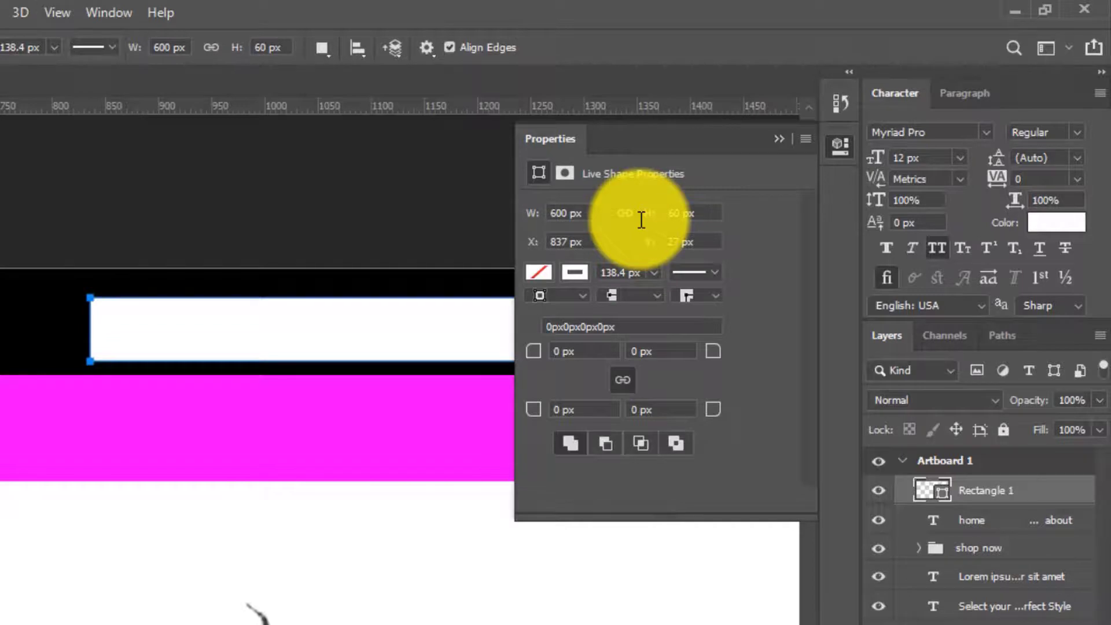
left_click(778, 139)
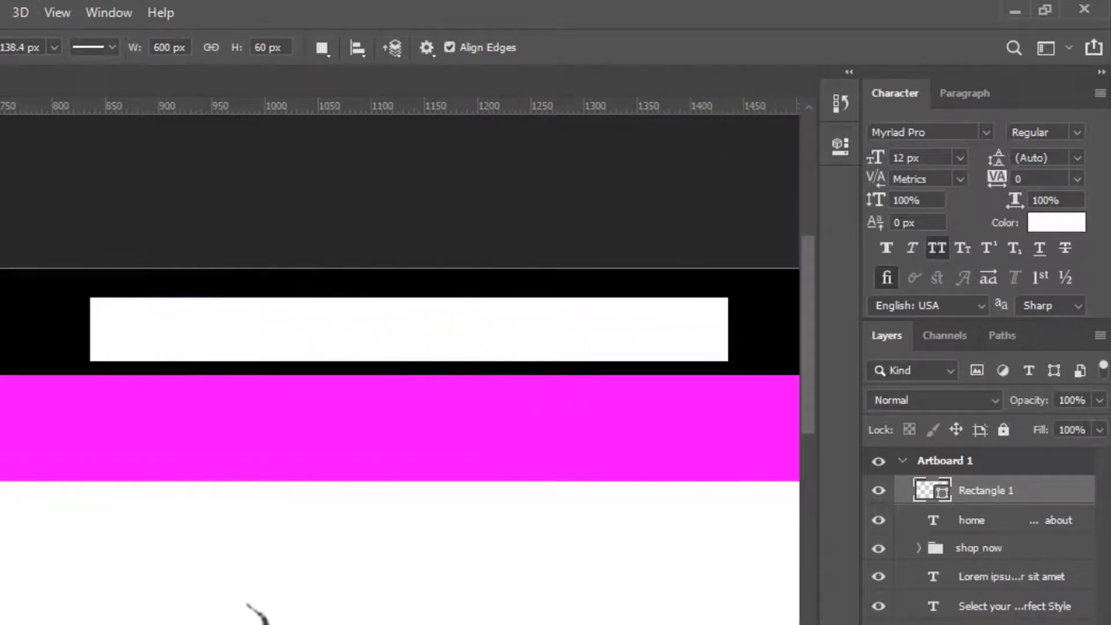
Start a free transform on the white rectangle and switch its width and height units to pixels
key("v")
key("ctrl+t")
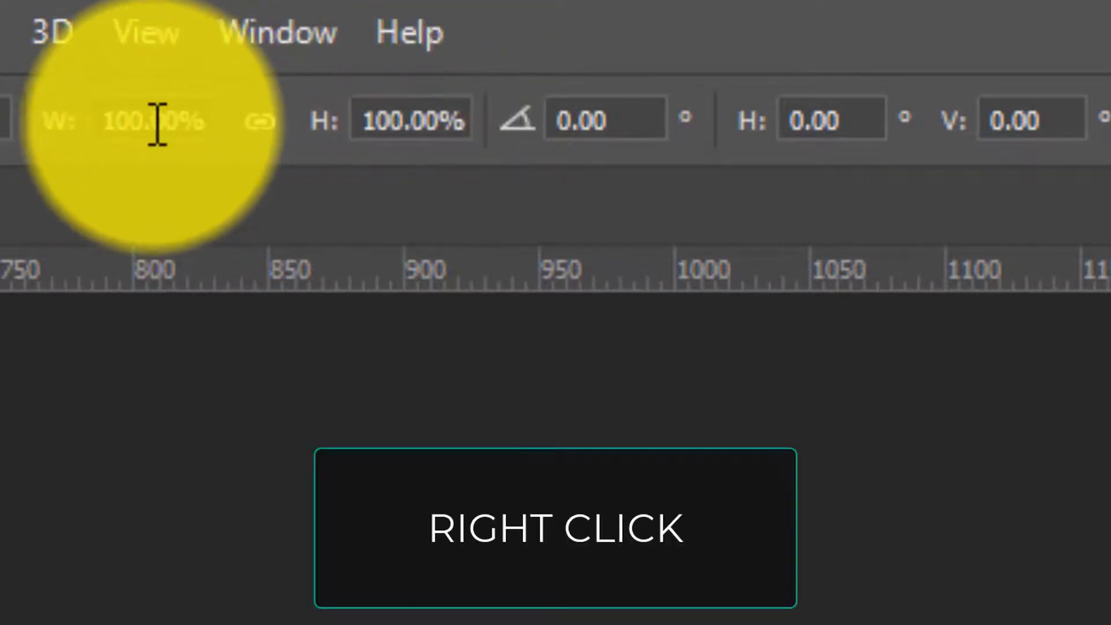
right_click(153, 124)
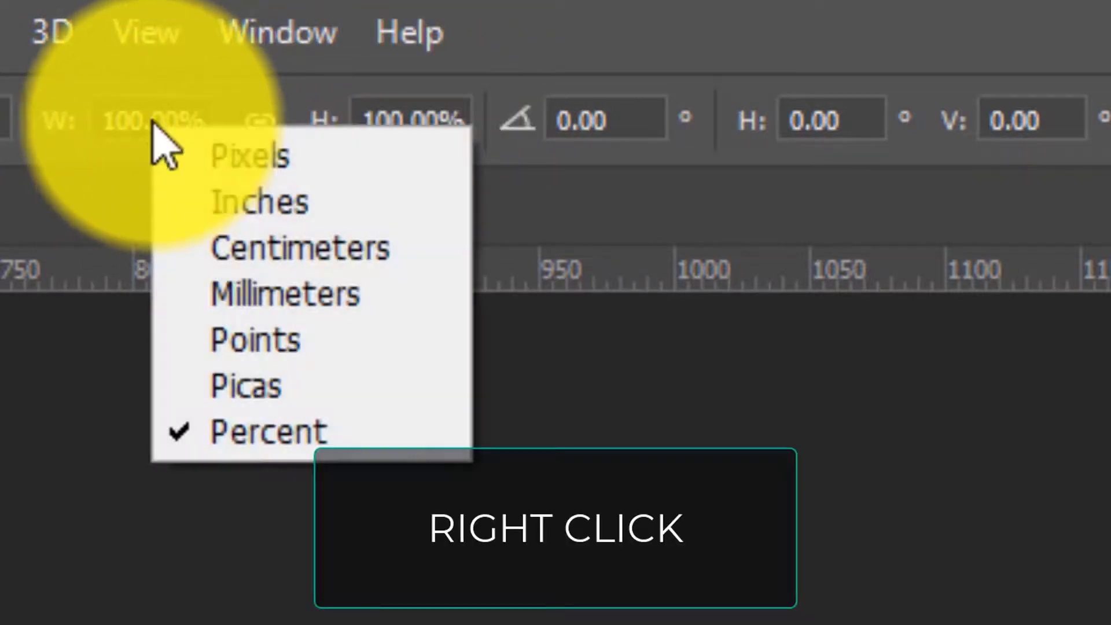
left_click(223, 164)
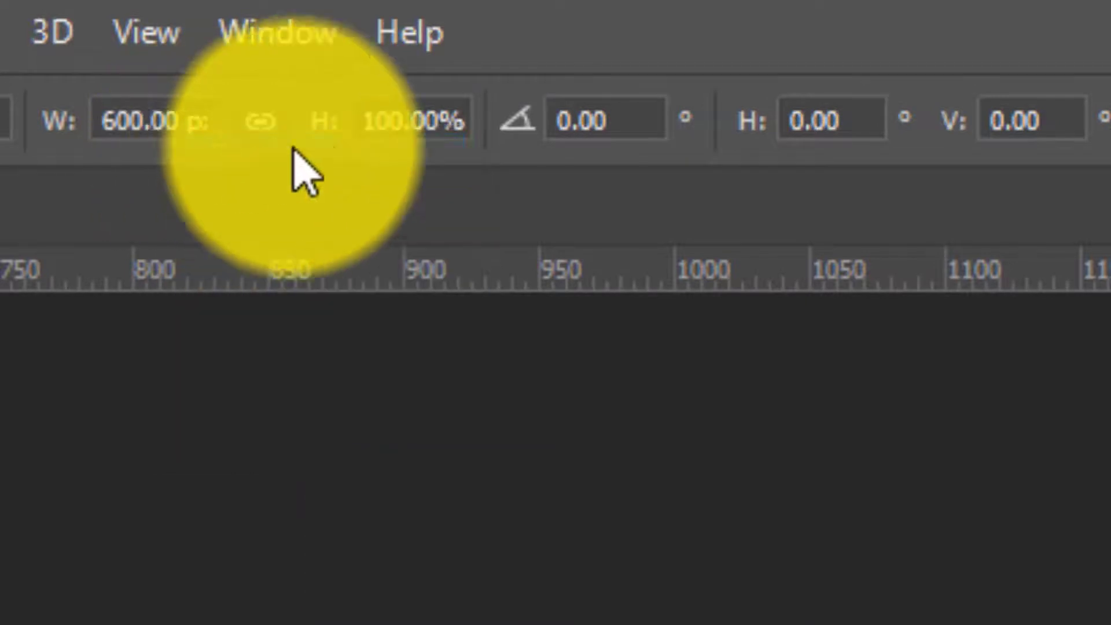
right_click(418, 113)
left_click(469, 139)
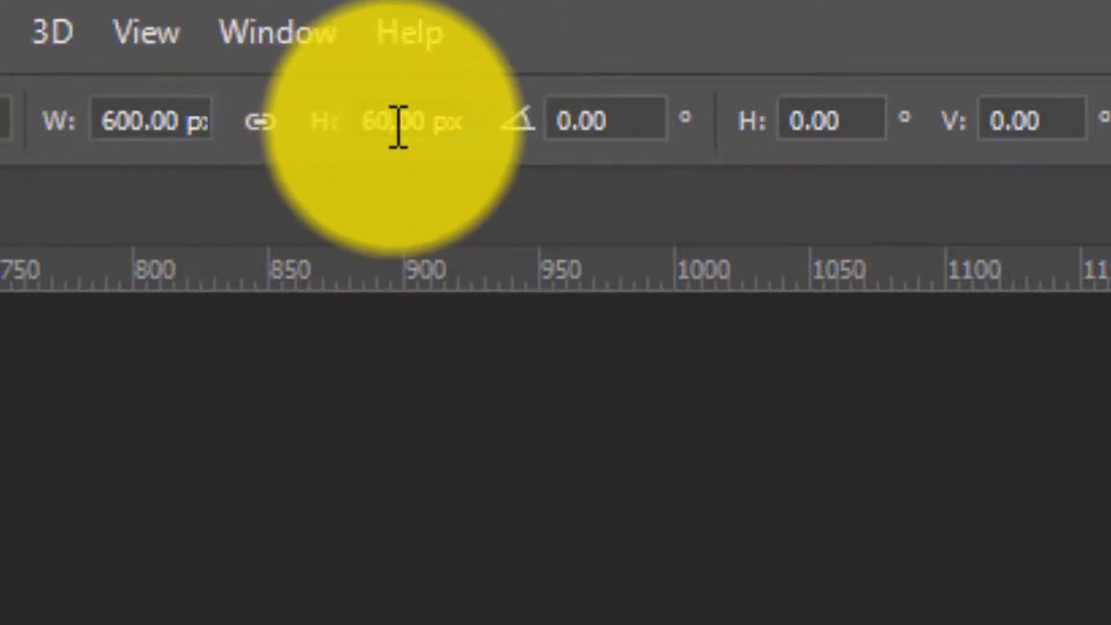
Set the white rectangle's height to 40 px and apply the transform
double_click(393, 127)
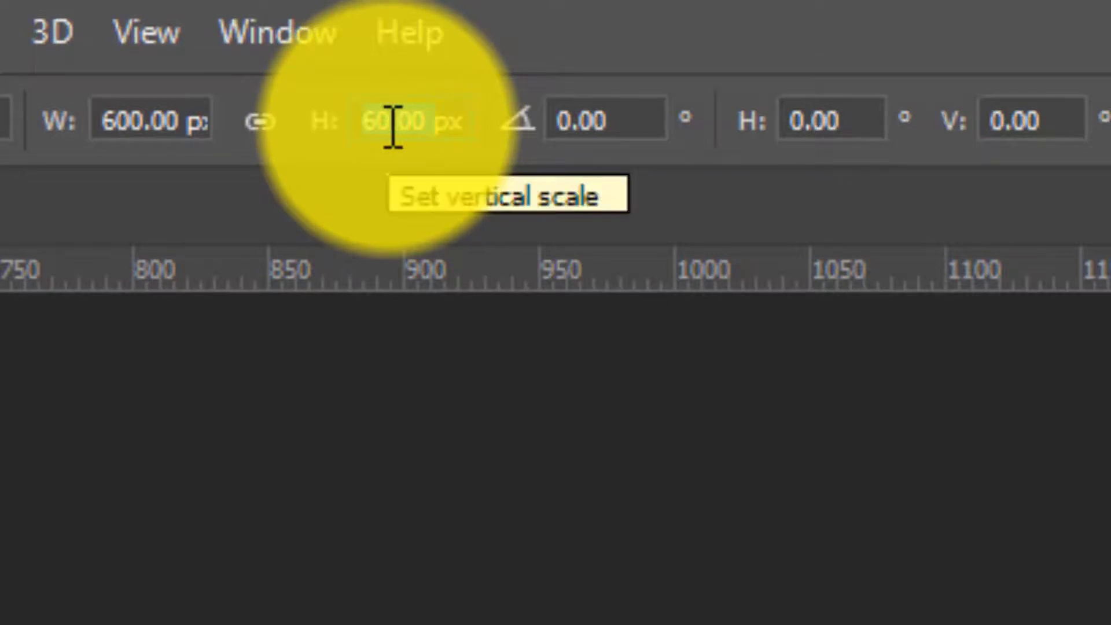
type("4")
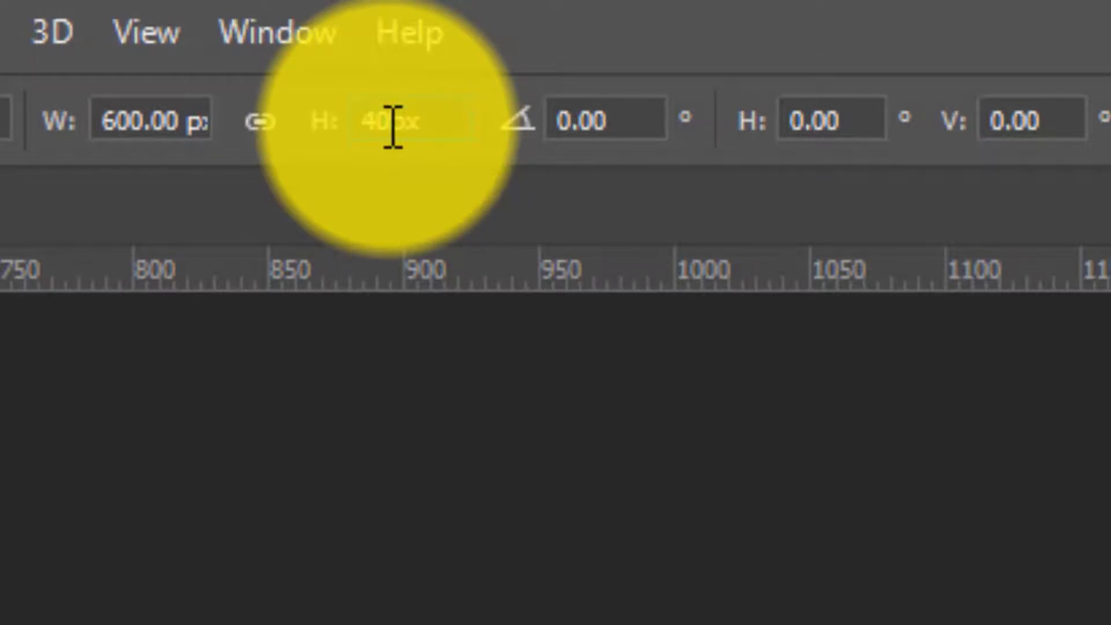
type("0")
key("Return")
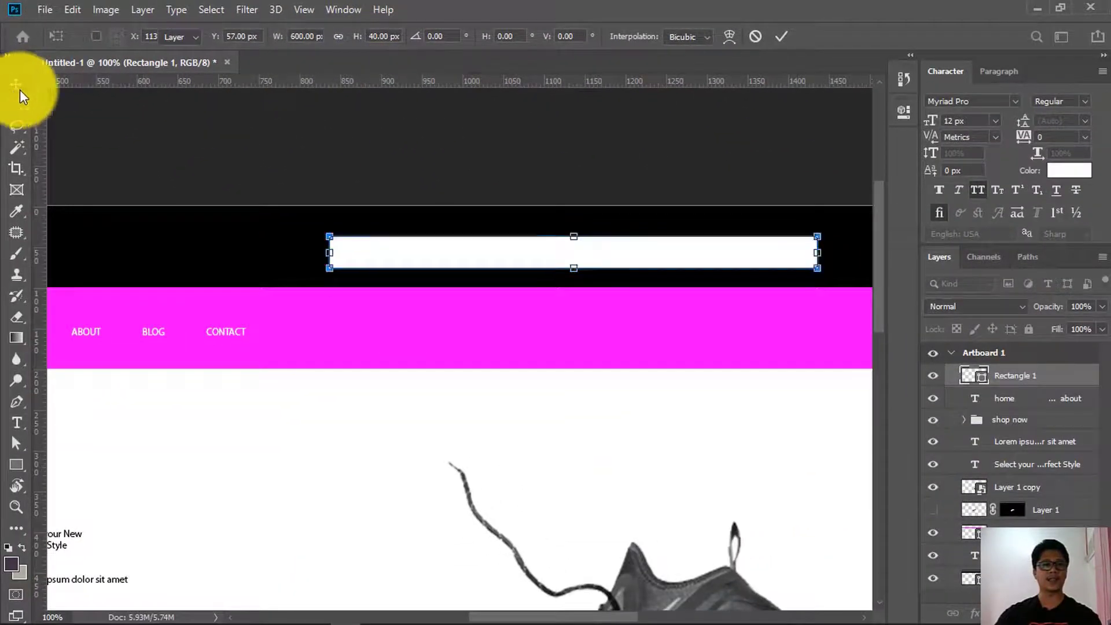
left_click(21, 96)
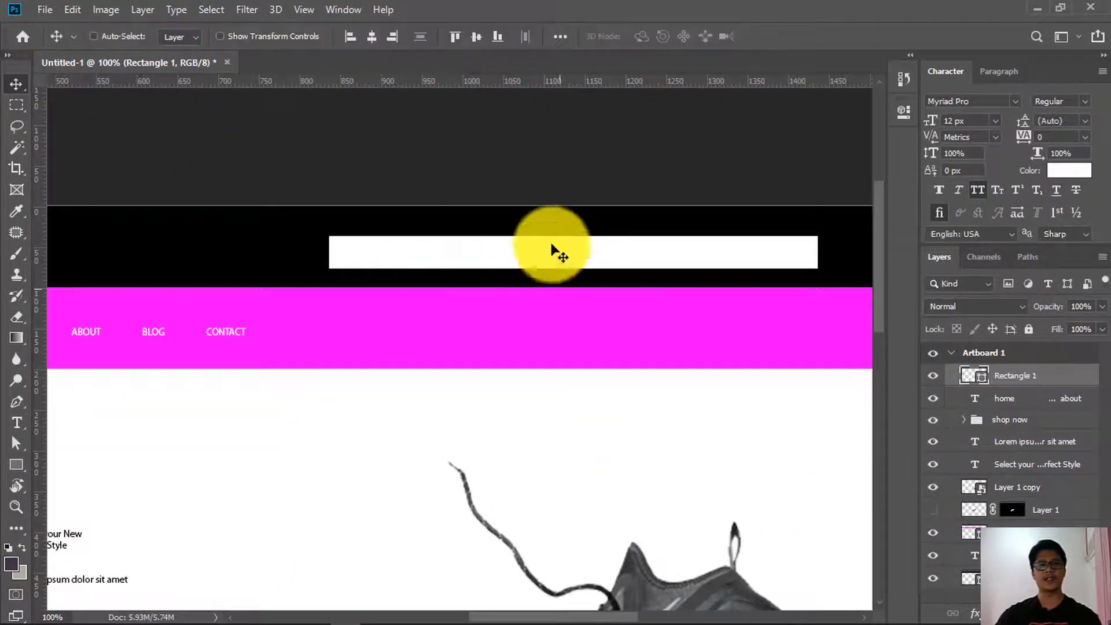
Examine the white rectangle's placement in the black header, both close up and across the full page width
left_click(548, 229, "ctrl+alt")
left_click_drag(606, 250, 449, 231)
left_click(393, 209, "ctrl")
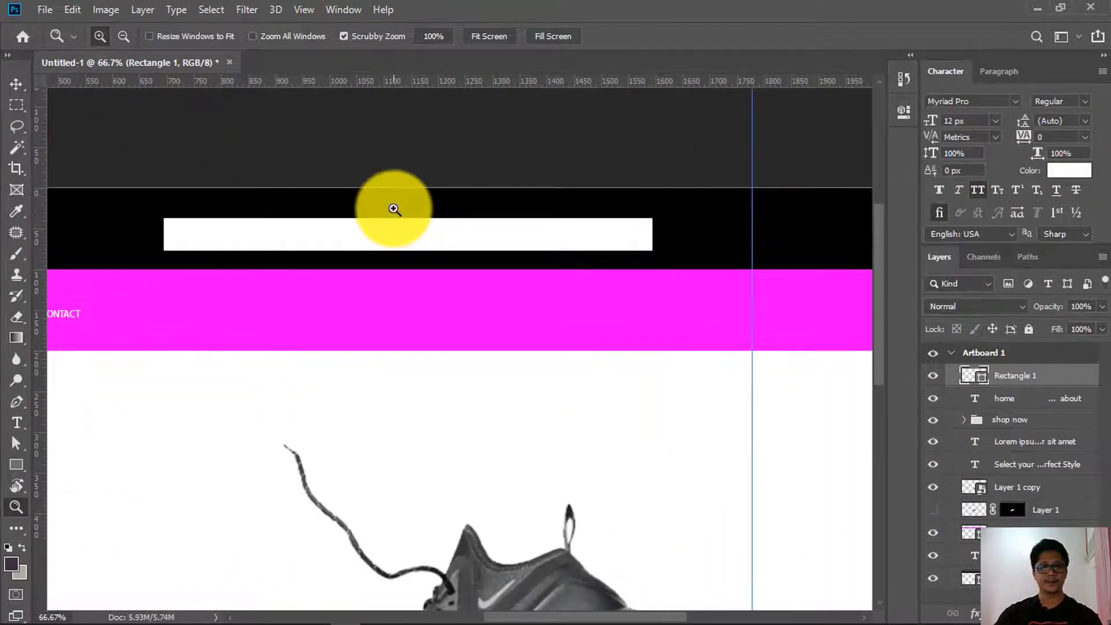
left_click(396, 205, "ctrl")
left_click_drag(332, 277, 434, 264)
left_click(415, 207, "ctrl+alt")
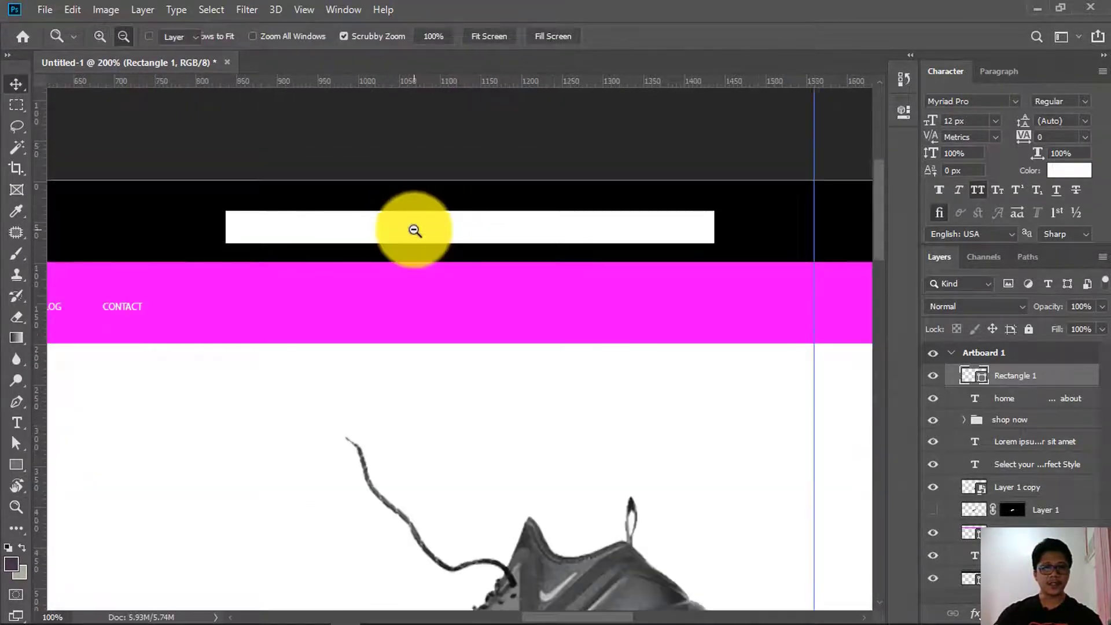
left_click(420, 239, "ctrl")
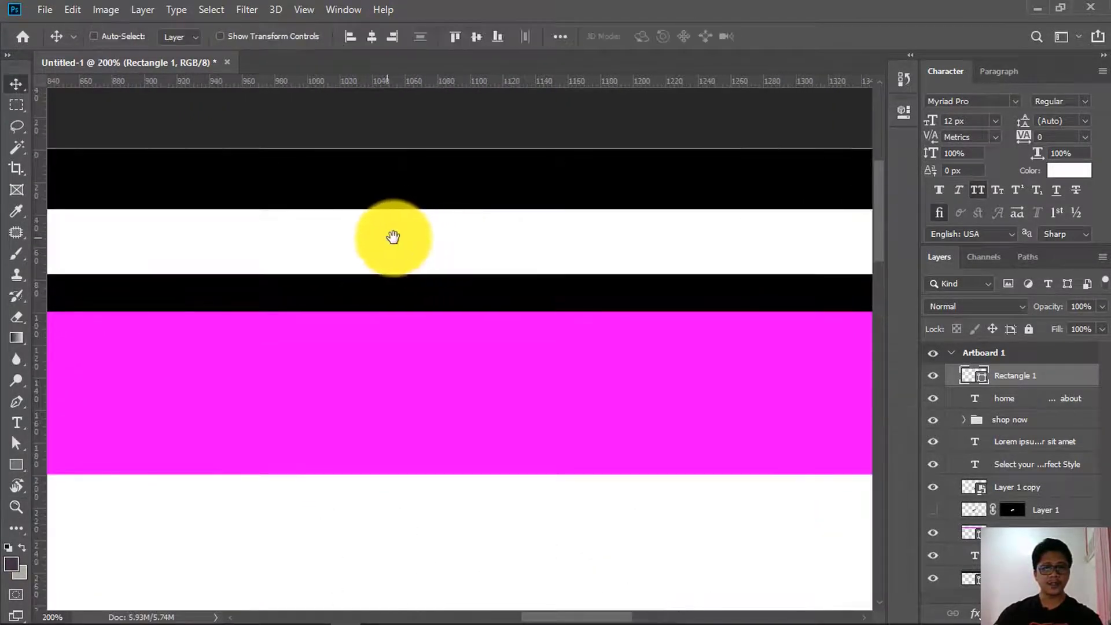
left_click_drag(392, 235, 488, 241)
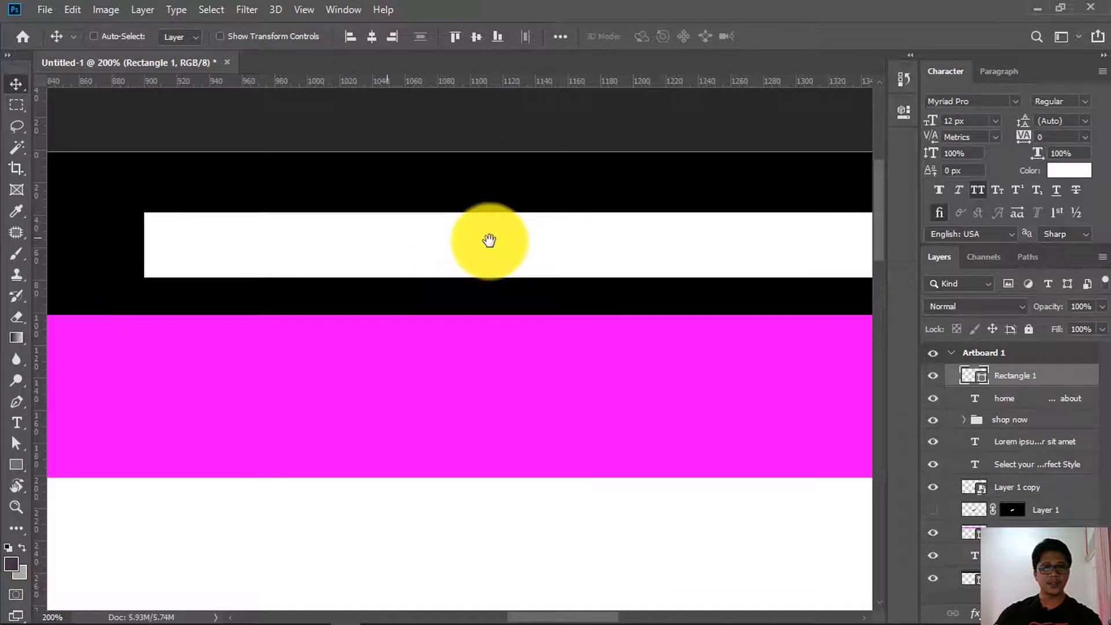
left_click(427, 226, "ctrl+alt")
left_click(427, 226, "ctrl+alt")
left_click(428, 226, "ctrl+alt")
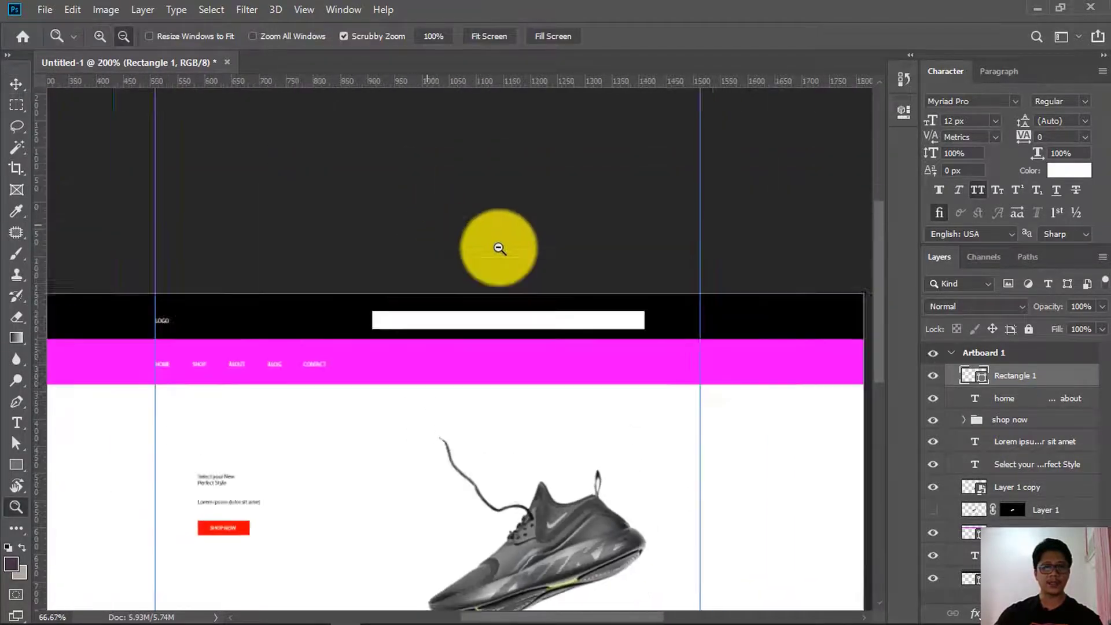
left_click_drag(526, 367, 537, 308)
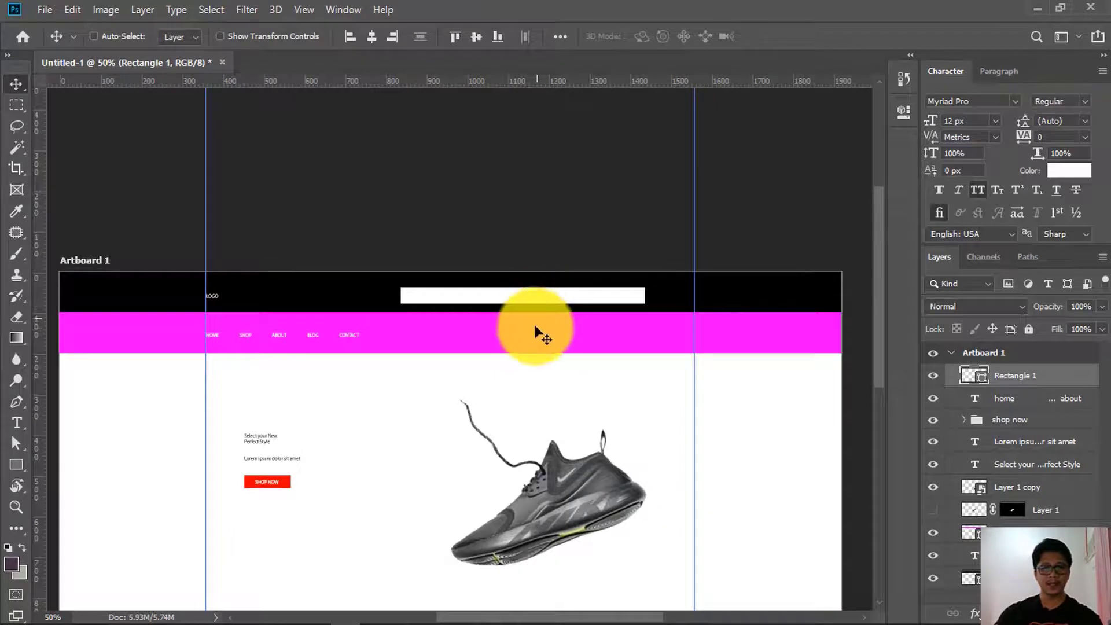
Center the white rectangle horizontally and vertically on the black header background, and deselect both layers
left_click(536, 298, "ctrl")
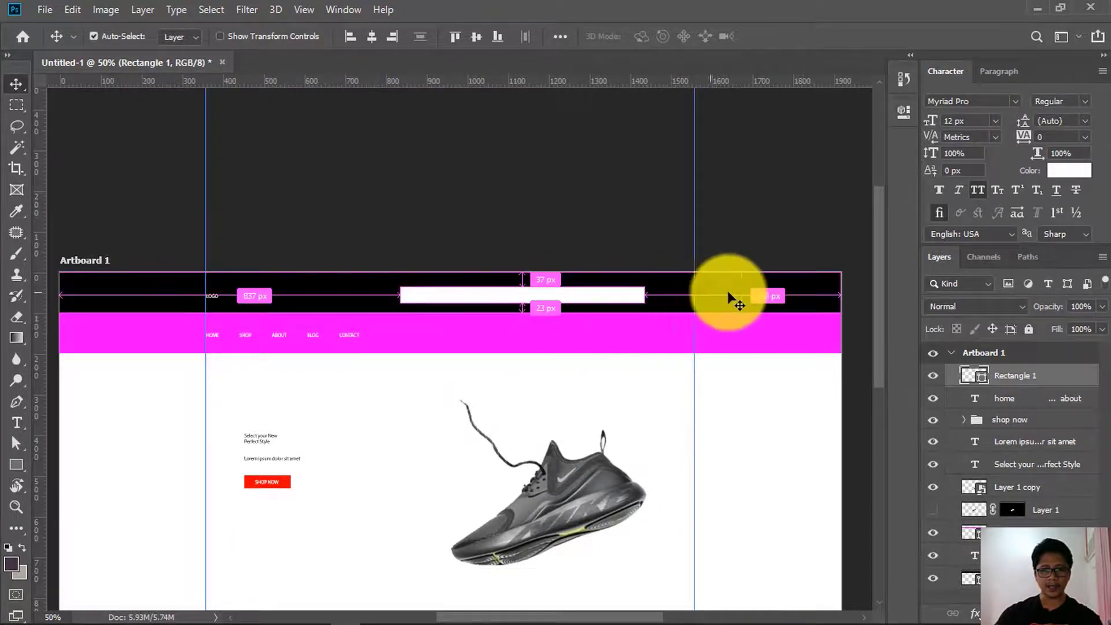
left_click(744, 297, "ctrl")
mouse_move(590, 293)
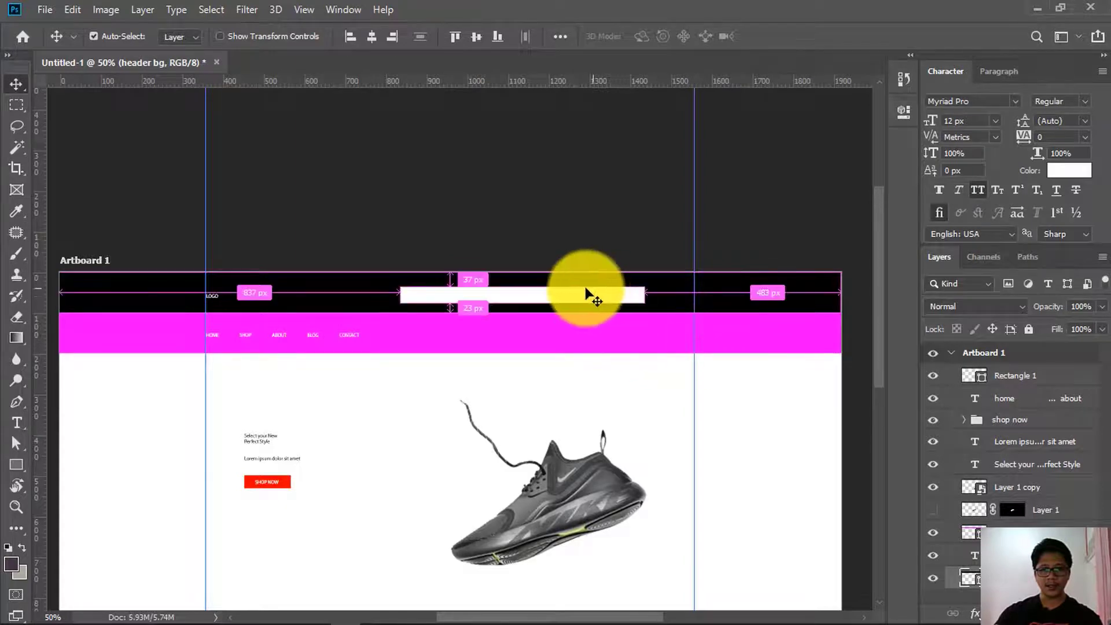
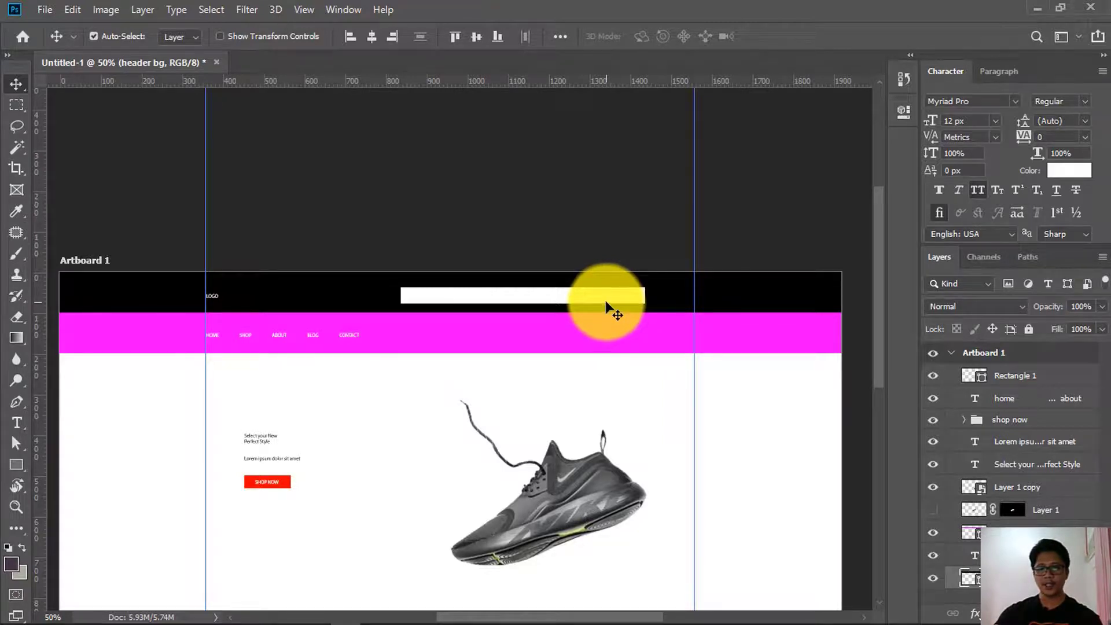
key("ctrl+shift")
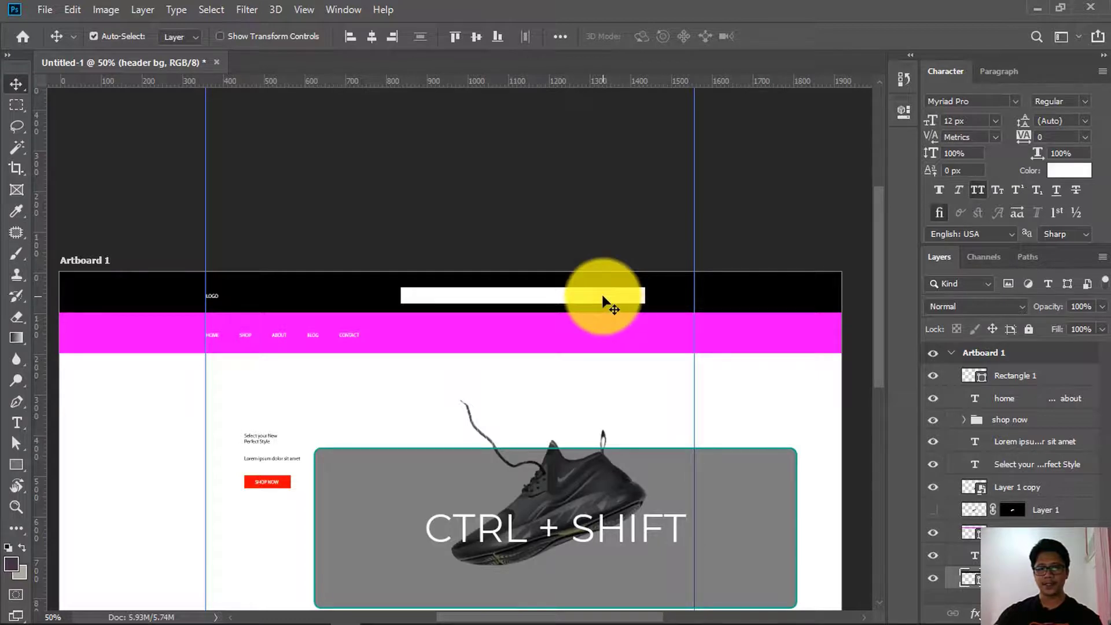
left_click(603, 301, "ctrl+shift")
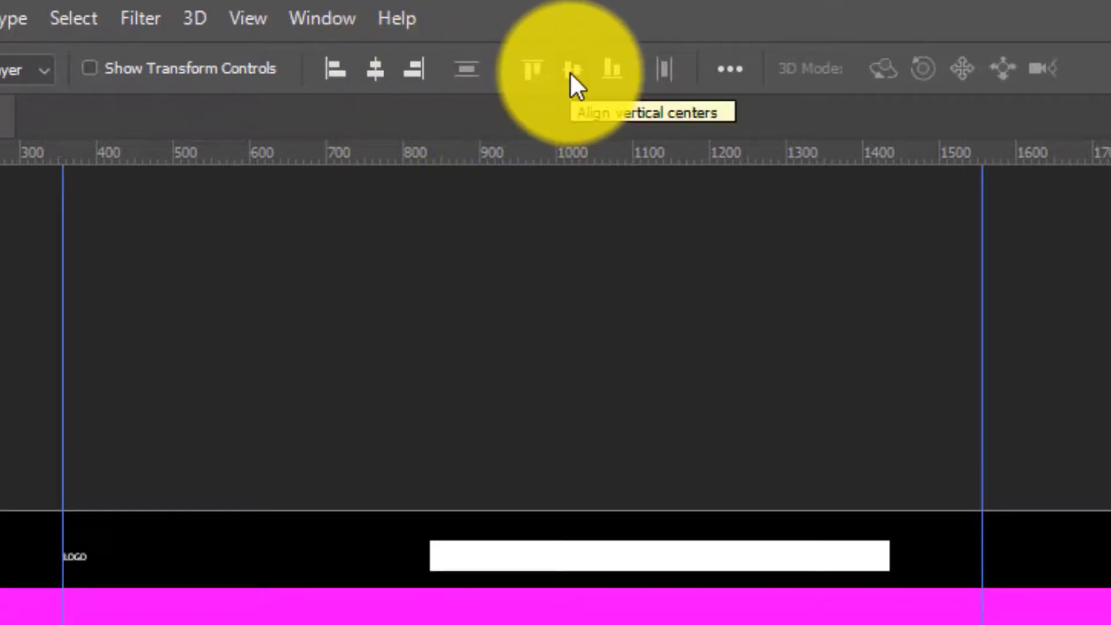
left_click(373, 74)
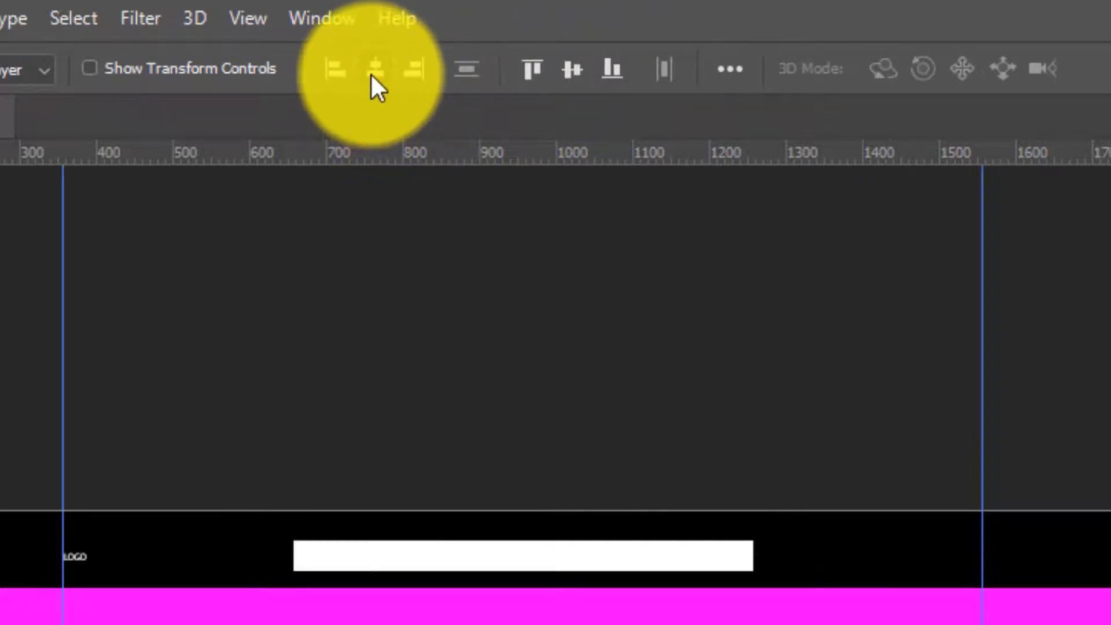
left_click(567, 78)
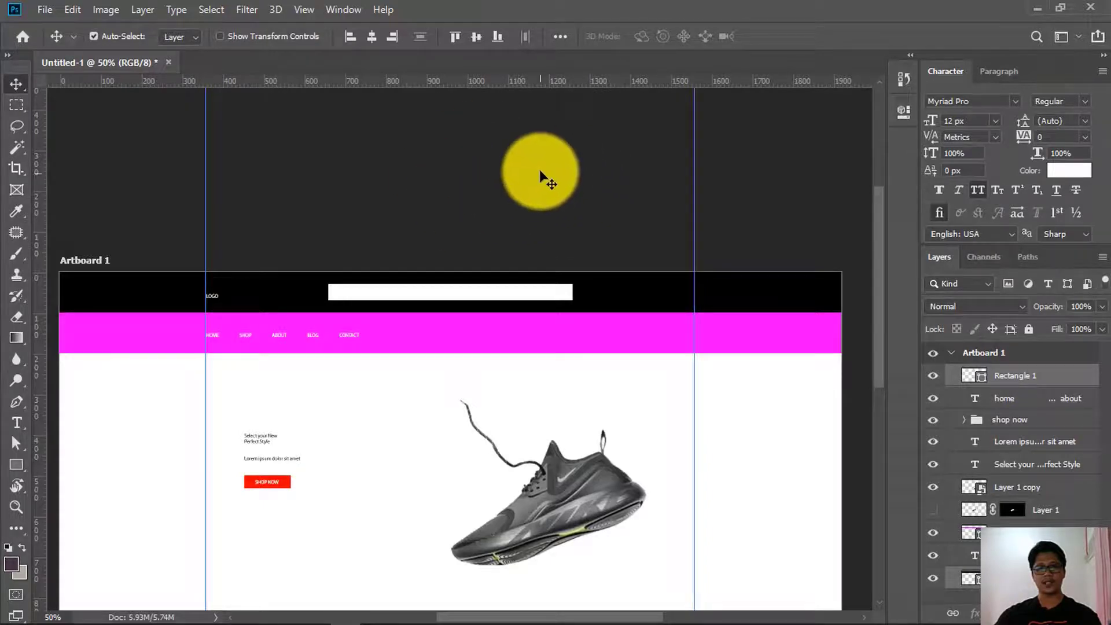
left_click(539, 168)
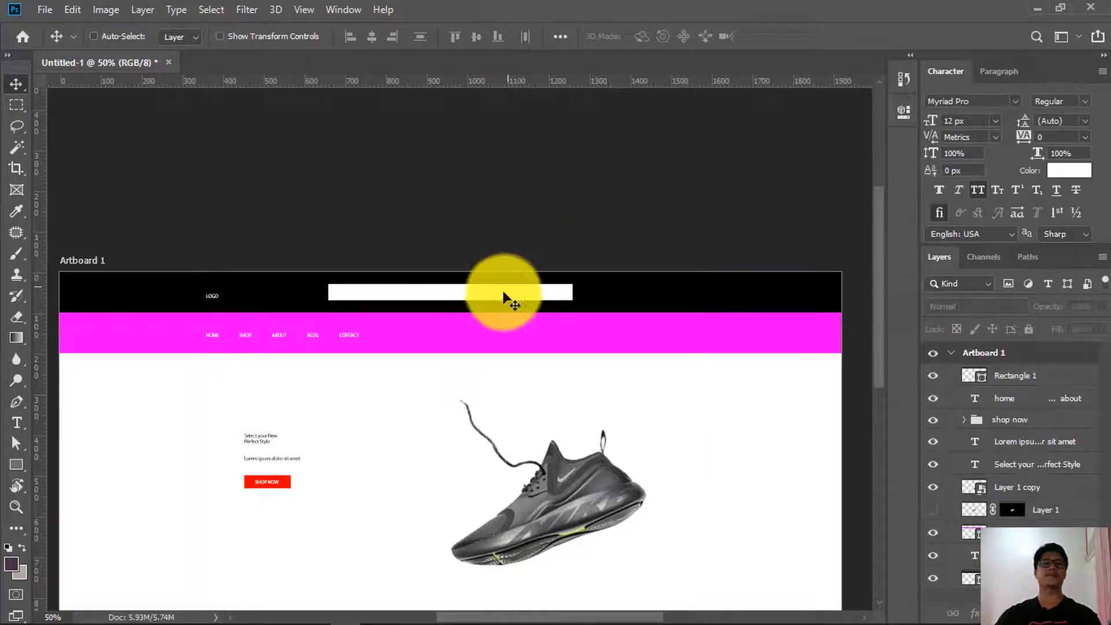
Add a new 12 px text layer reading "Search" just above the black header, near the white bar's left end
key("z")
left_click(478, 308)
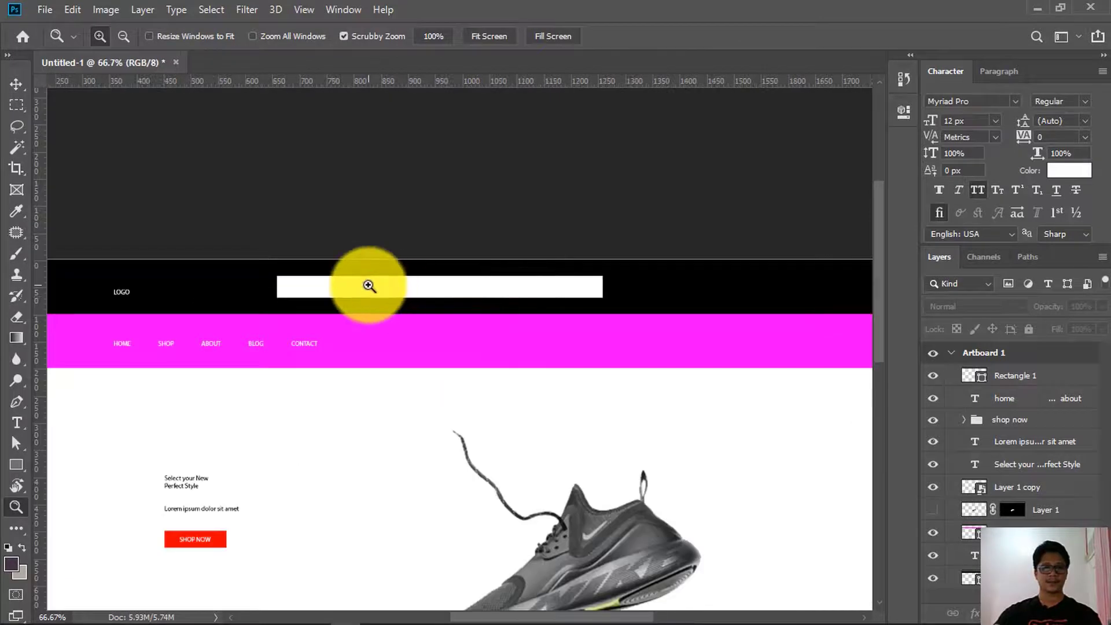
left_click(367, 287)
left_click(295, 297)
key("v")
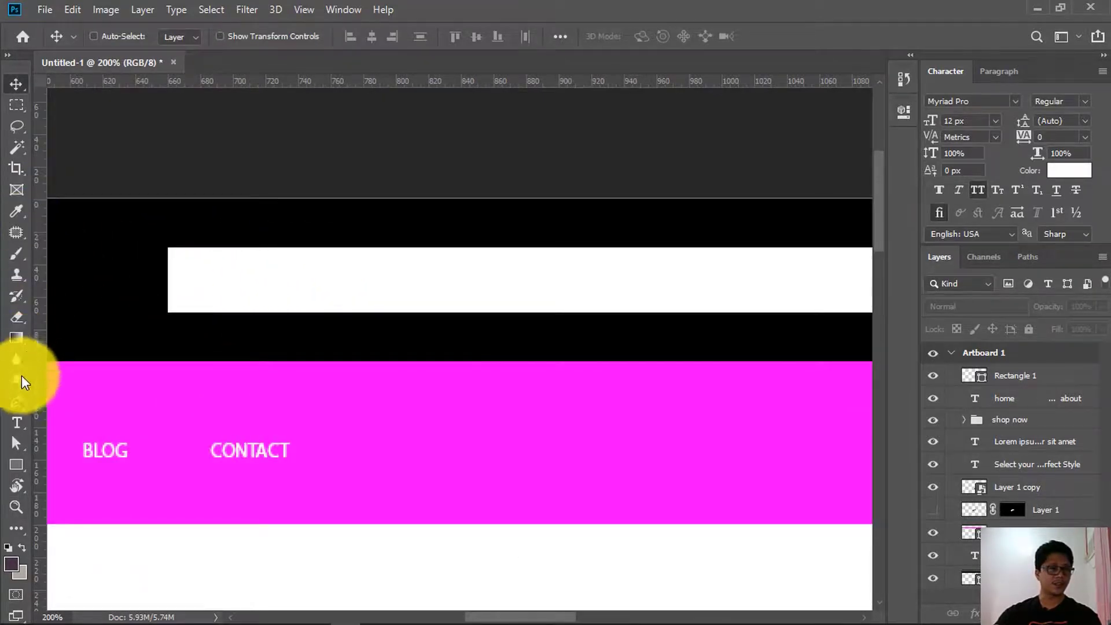
left_click(17, 426)
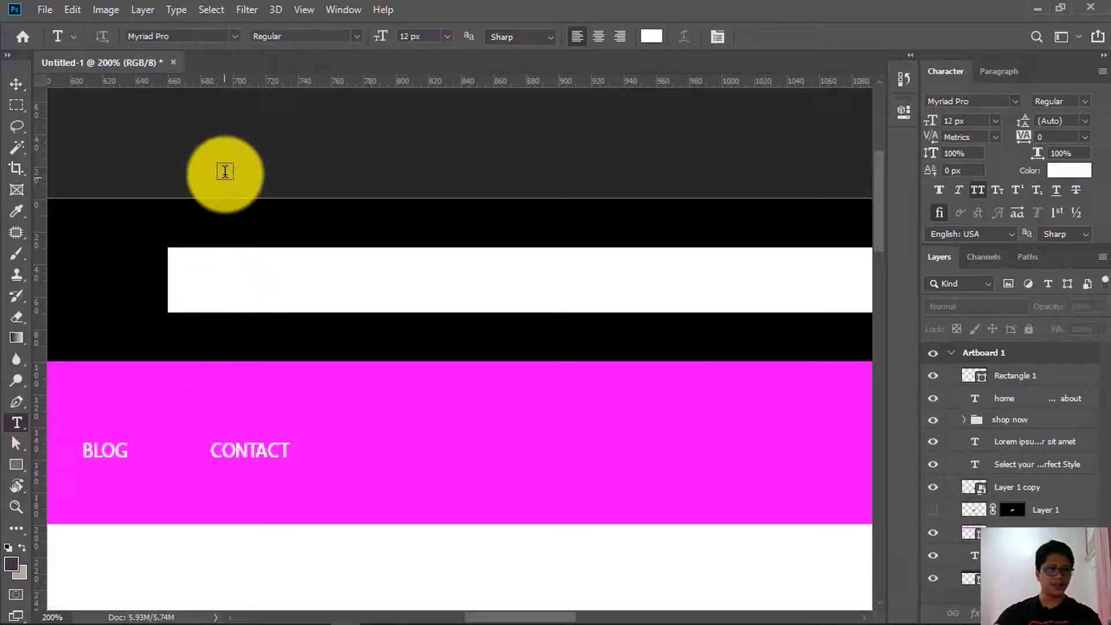
left_click(278, 198)
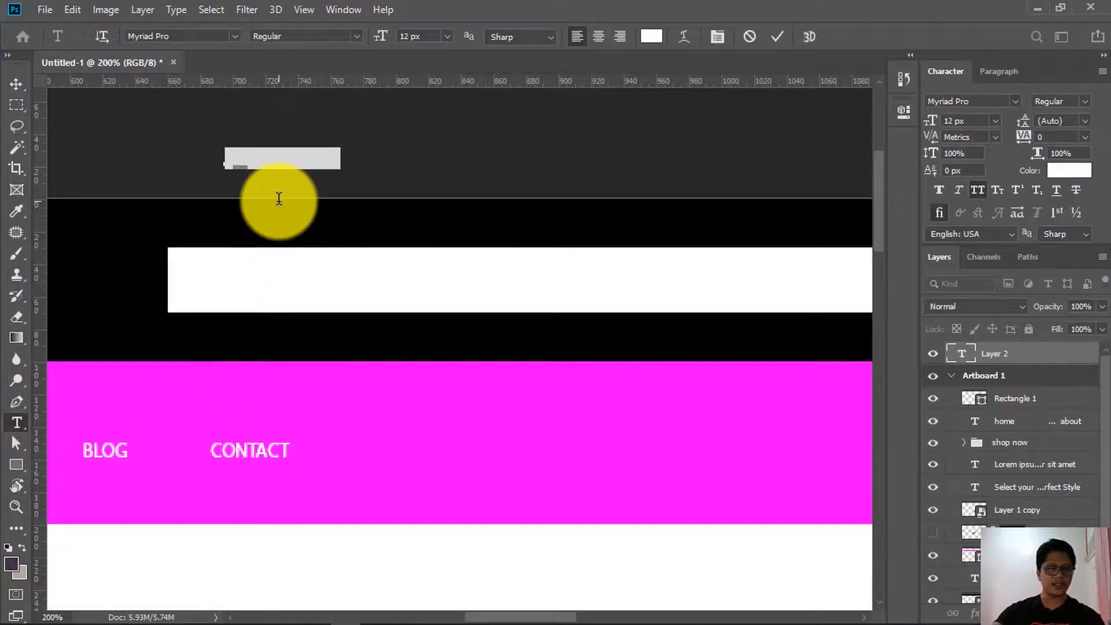
key("BackSpace")
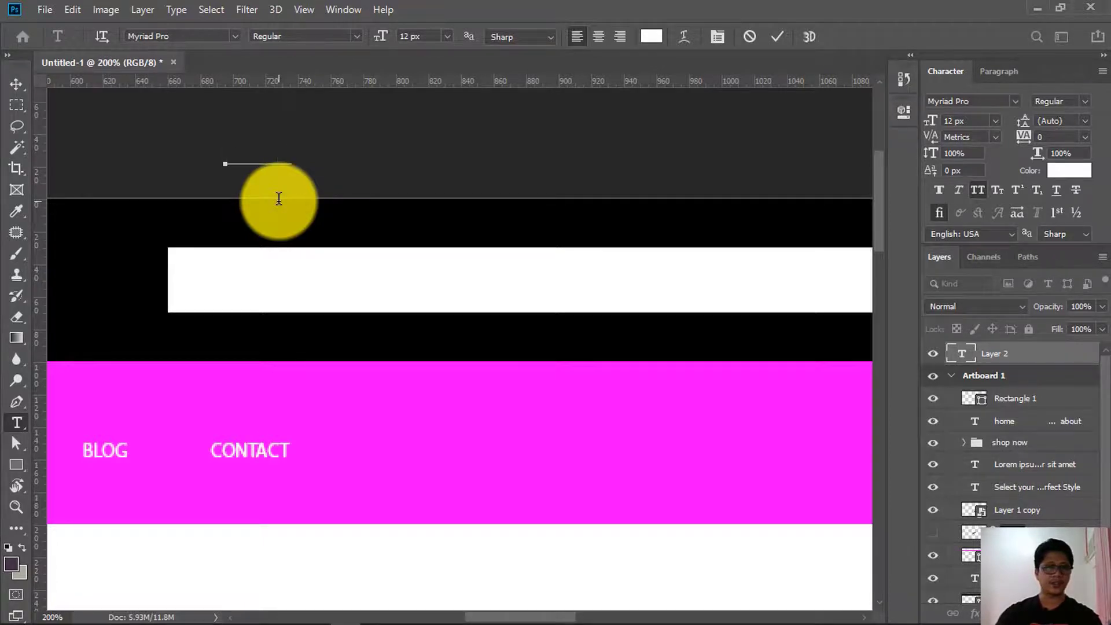
type("Search")
key("ctrl+Return")
Move the Search text just below the left end of the white bar and change its color to black
key("v")
left_click_drag(263, 200, 223, 347)
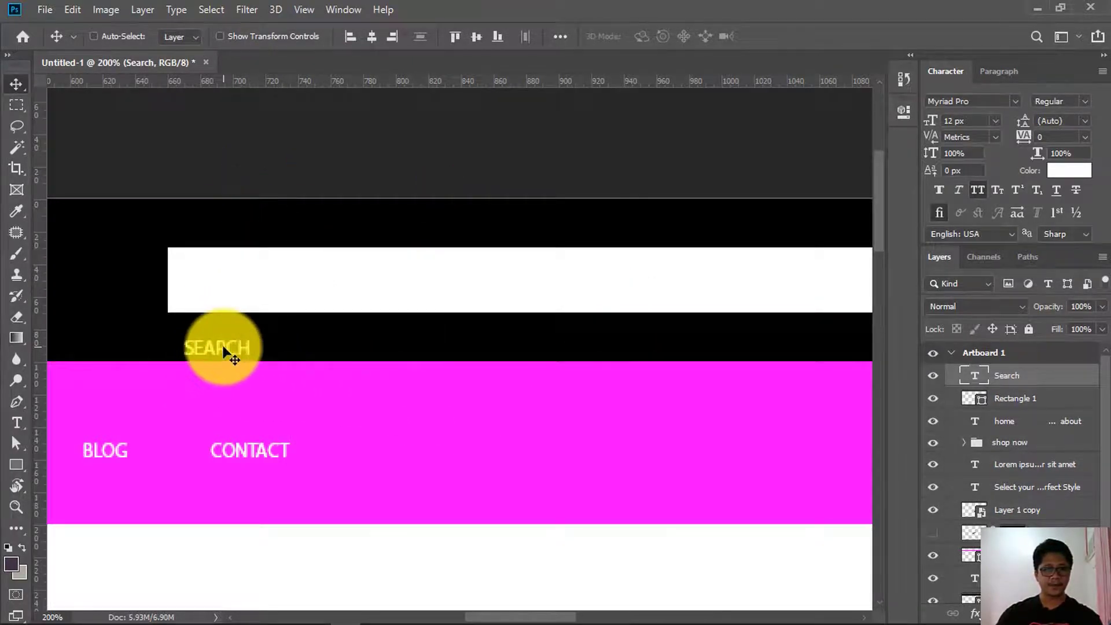
left_click(1068, 171)
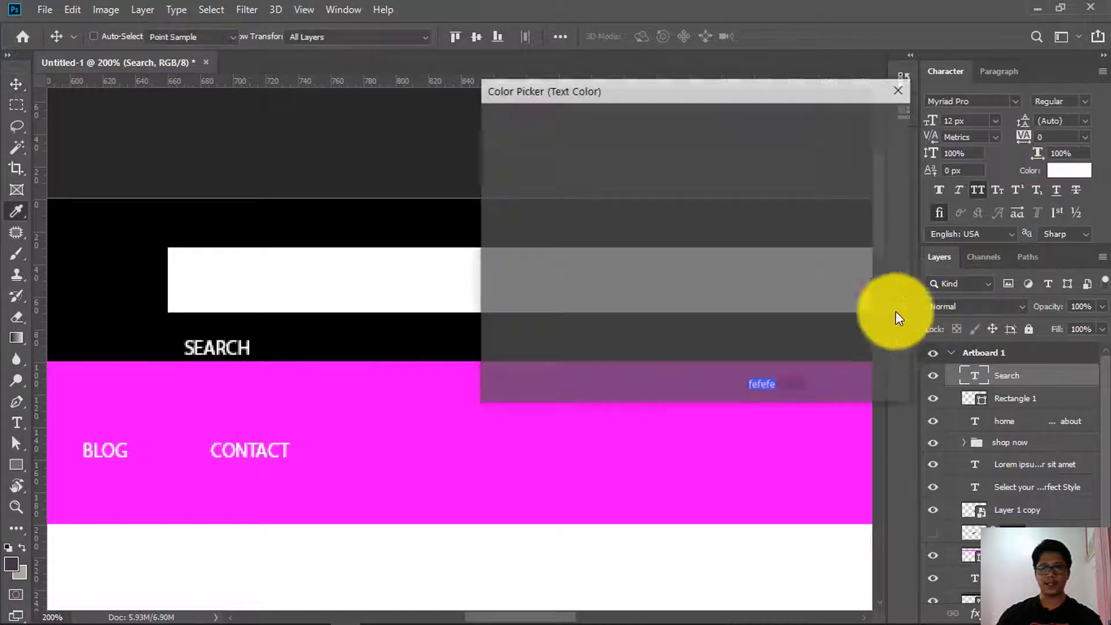
left_click_drag(557, 231, 480, 341)
left_click(856, 127)
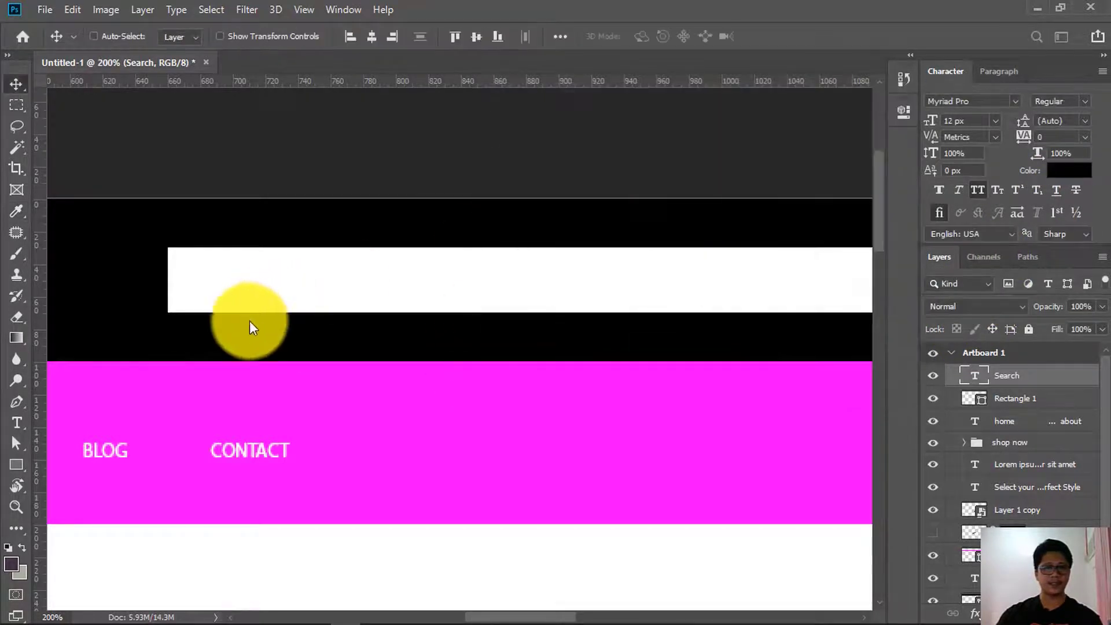
Move the Search text inside the white bar's left end and extend it to read "Search for items"
left_click_drag(233, 291, 229, 249)
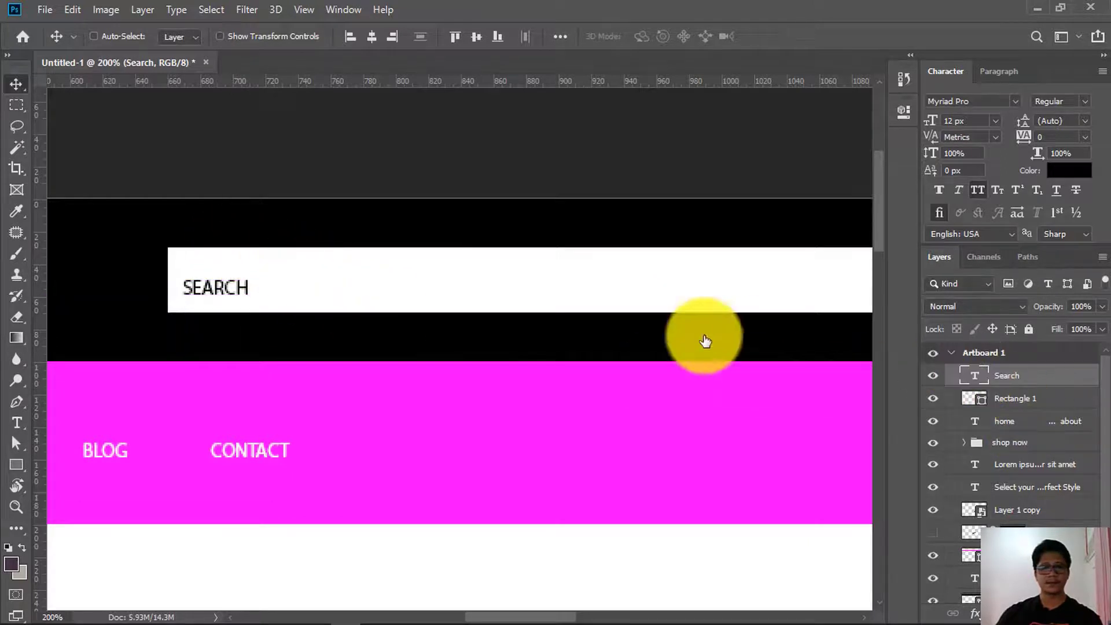
double_click(262, 289)
left_click(270, 289)
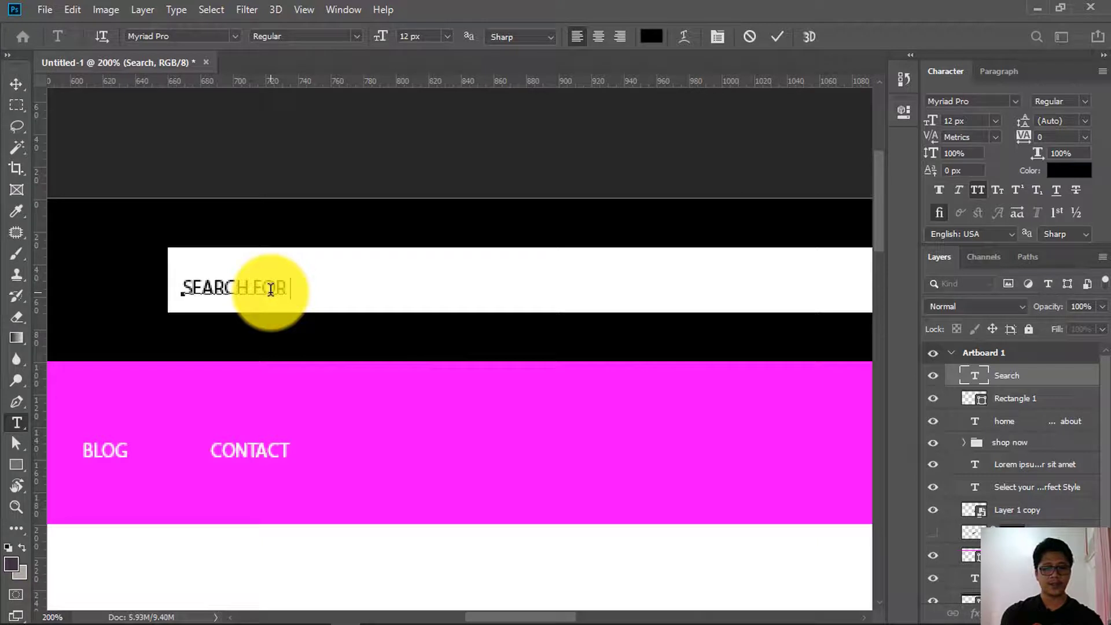
type("for items")
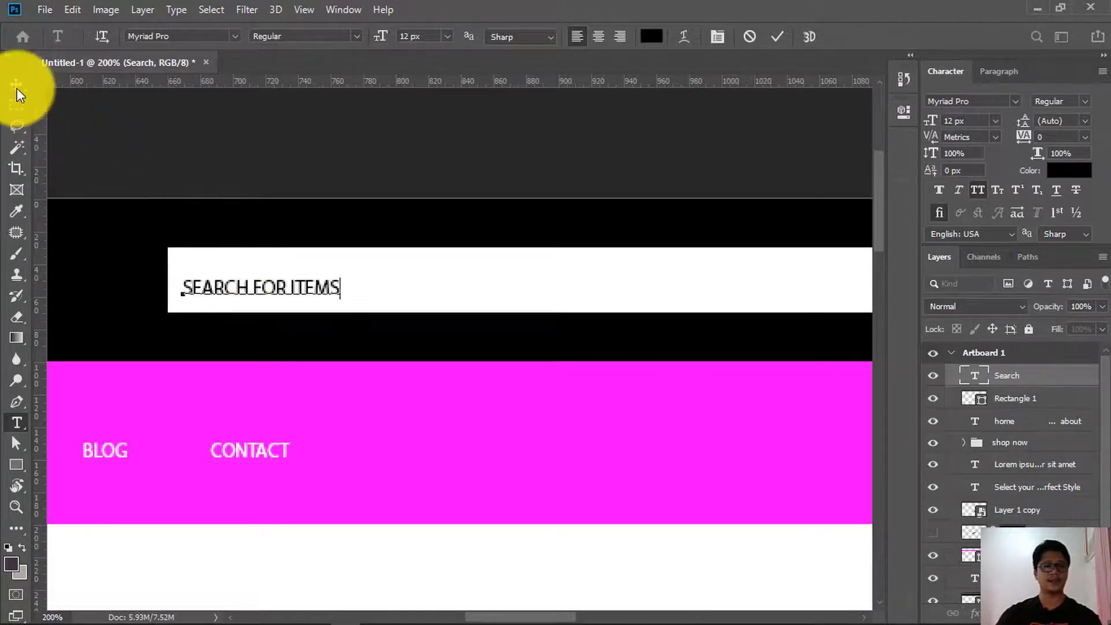
left_click(17, 84)
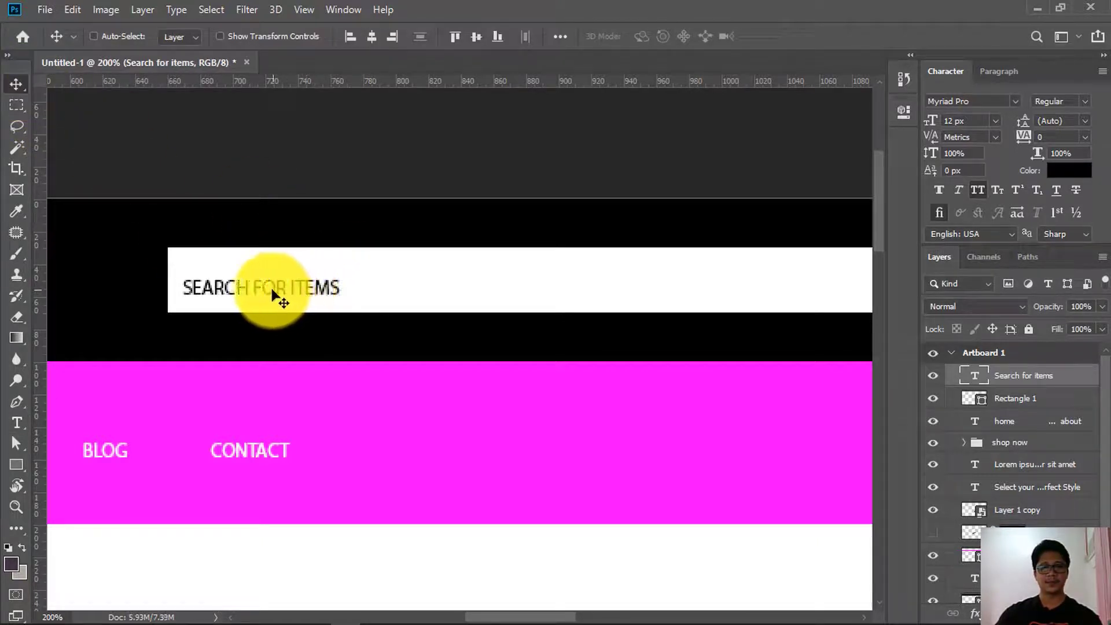
Duplicate the "Search for items" text and move the copy near the right end of the white bar
left_click_drag(268, 293, 786, 292)
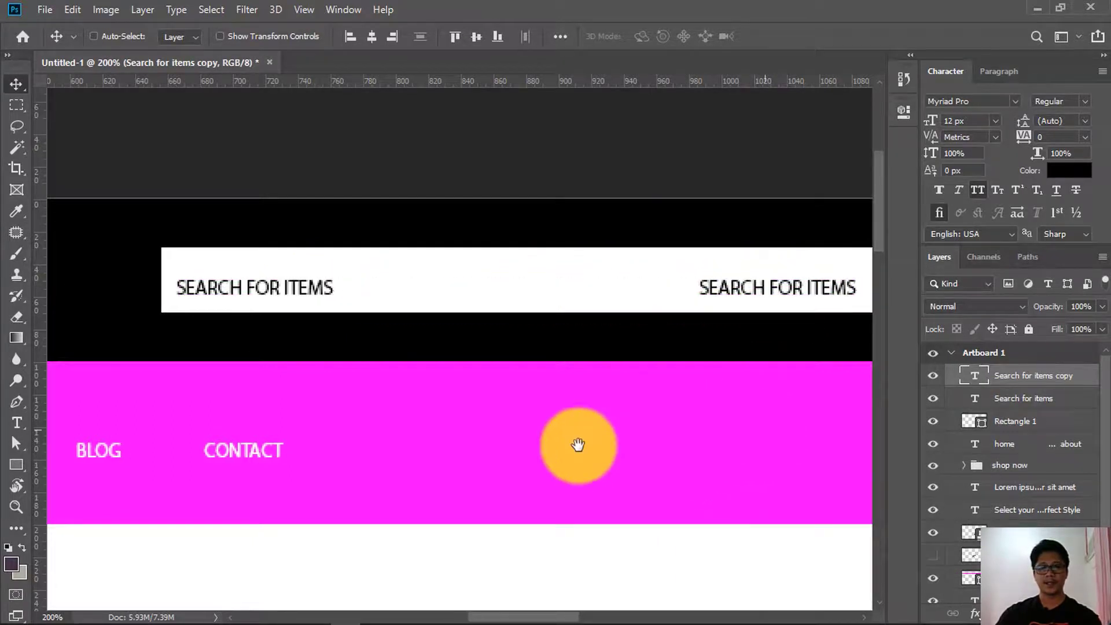
left_click_drag(578, 446, 298, 471)
left_click_drag(318, 340, 632, 330)
Shorten the copied text to "Search" and move it closer to the white bar's right end, centered vertically in the bar
double_click(976, 376)
left_click(535, 331)
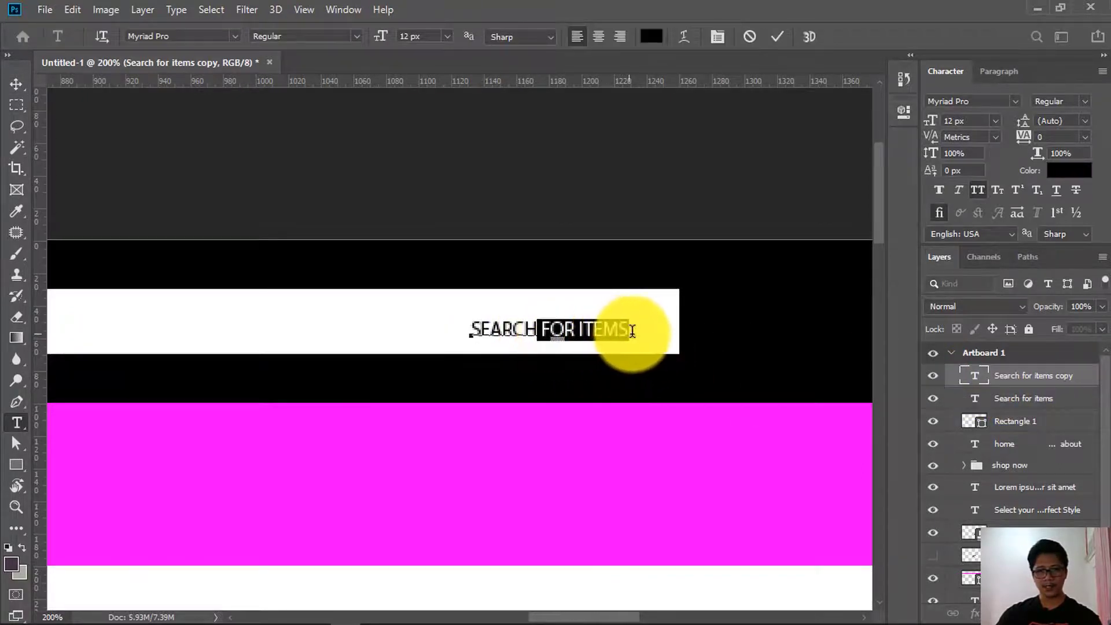
key("BackSpace")
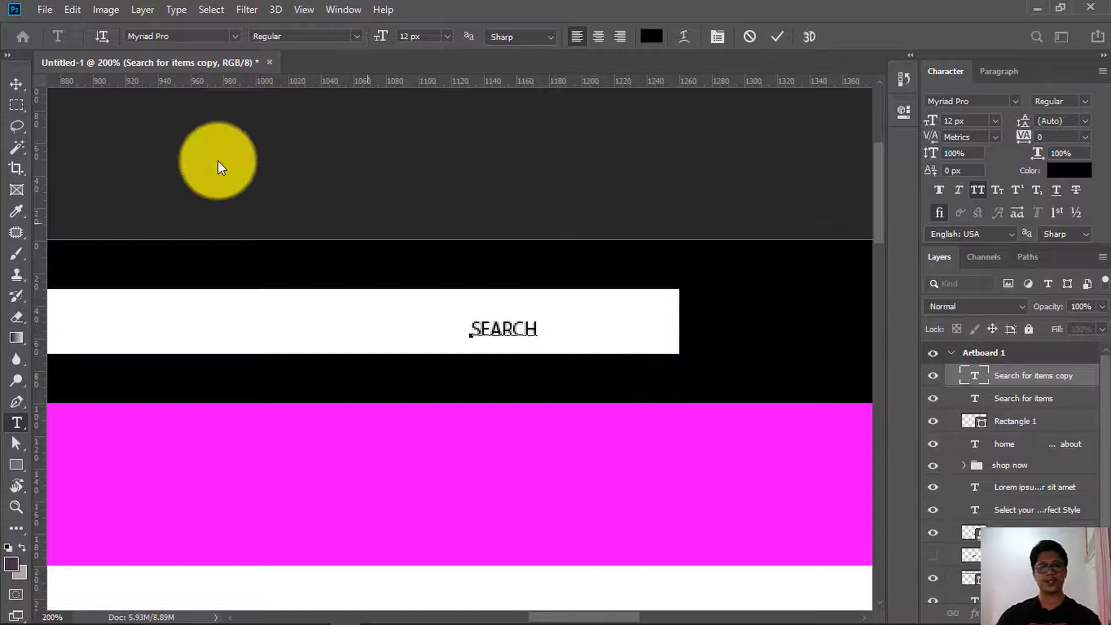
left_click(16, 85)
left_click_drag(508, 339, 583, 338)
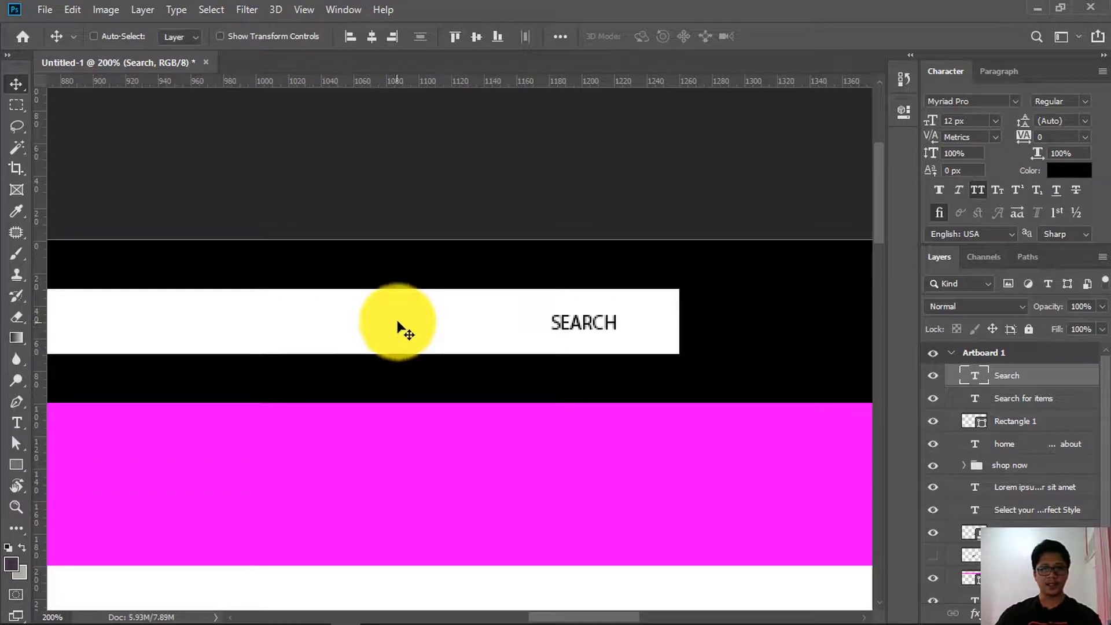
Rename the white bar's Rectangle 1 layer as "search bar"
left_click(440, 324, "ctrl")
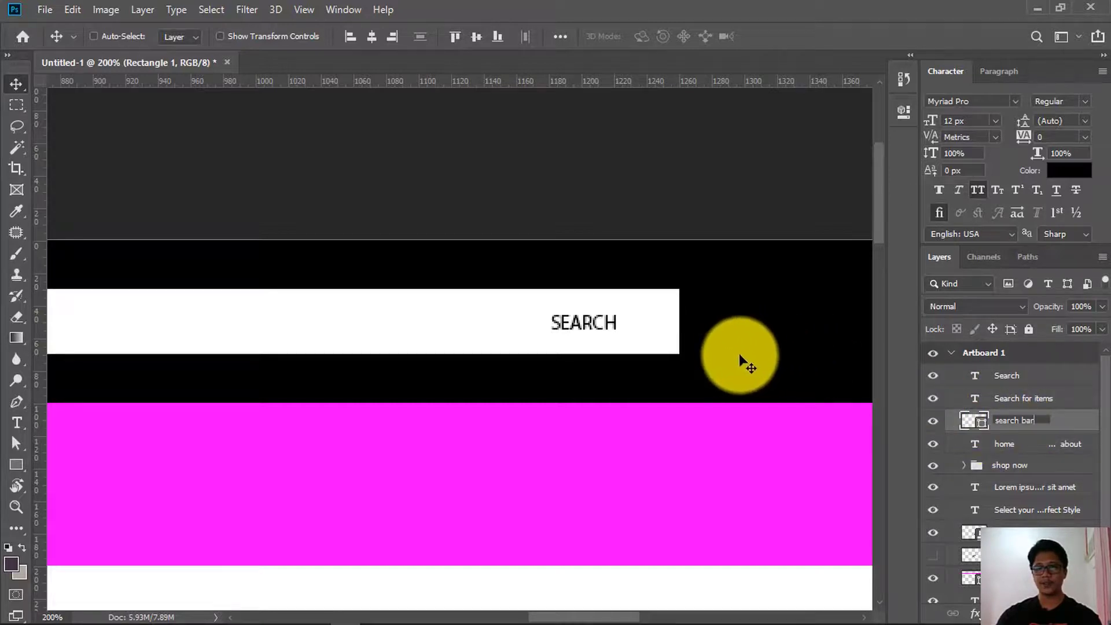
left_click(652, 335)
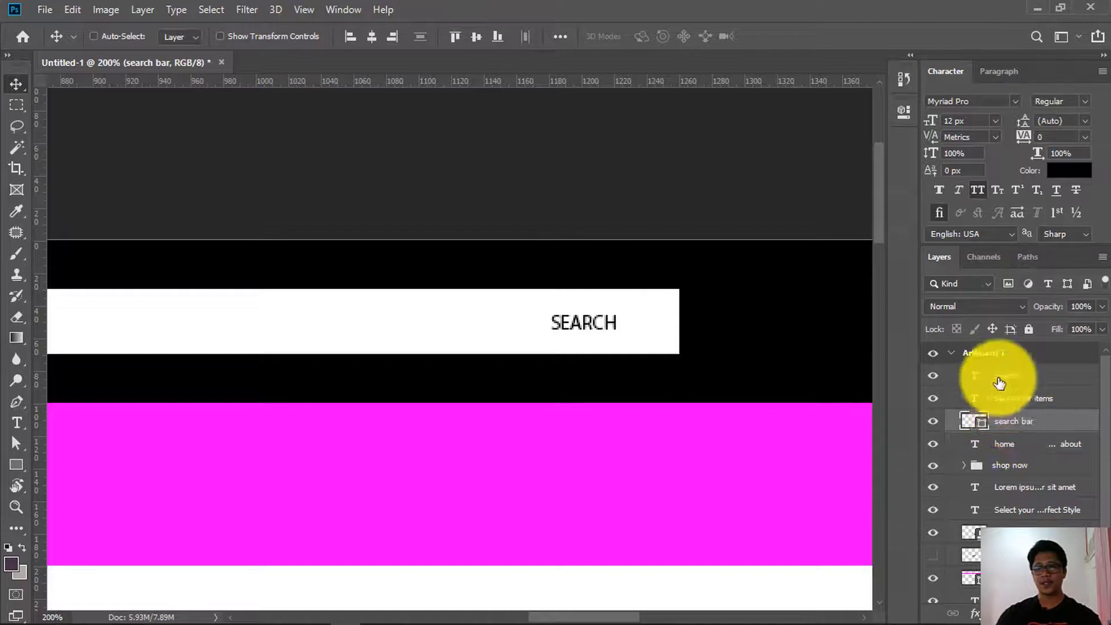
scroll(1004, 446, "down", 1)
scroll(1012, 428, "up", 1)
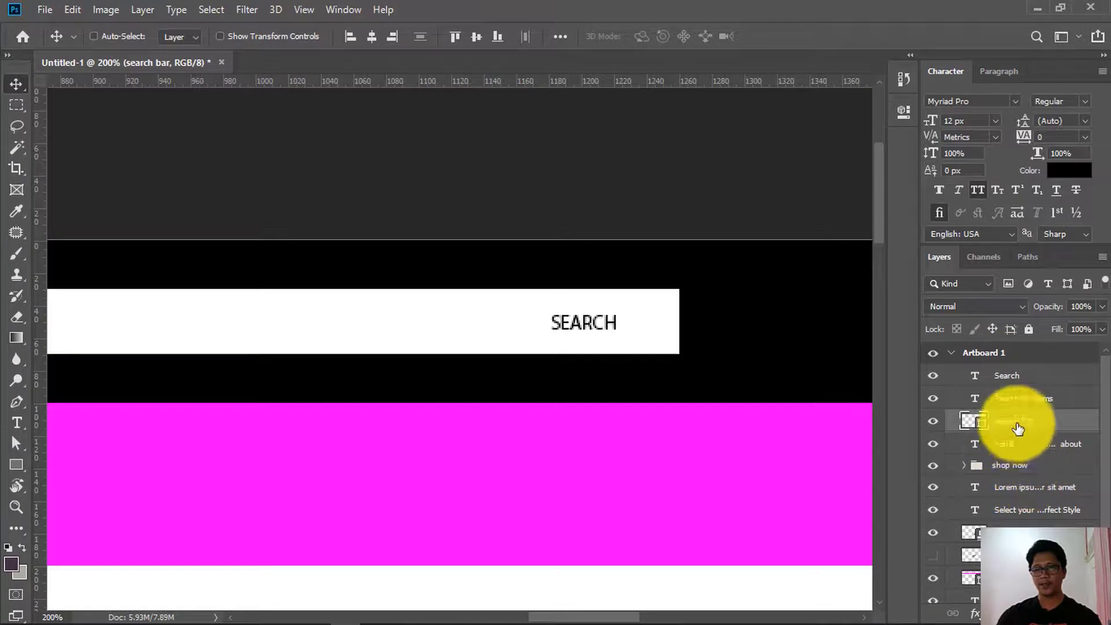
scroll(999, 463, "down", 1)
scroll(1007, 428, "up", 1)
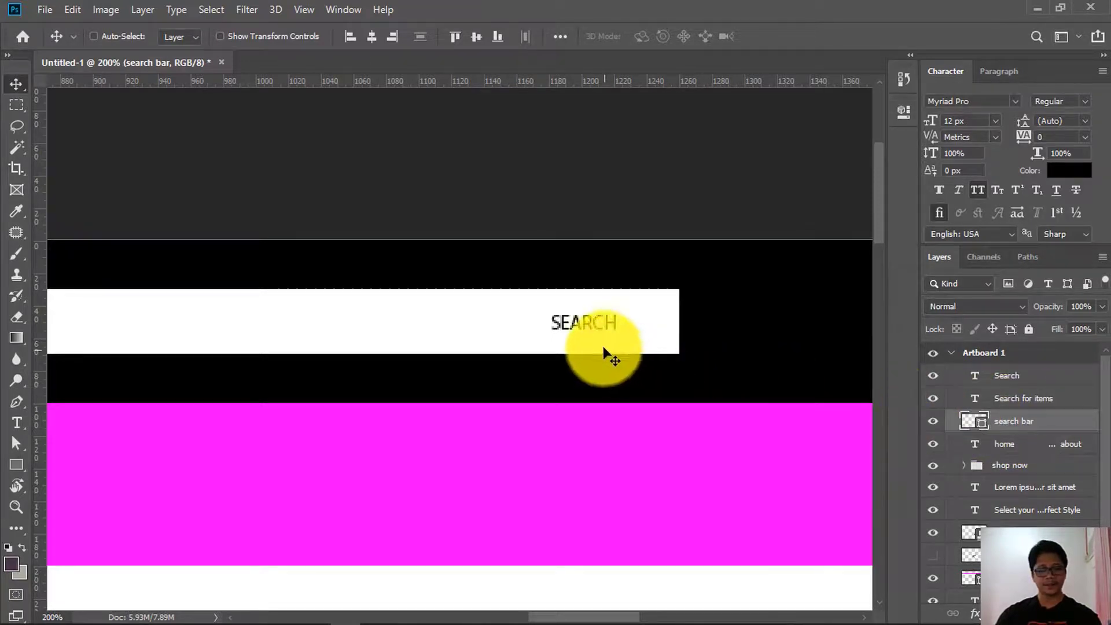
Duplicate the search bar layer and rename the copy as "search button"
key("ctrl")
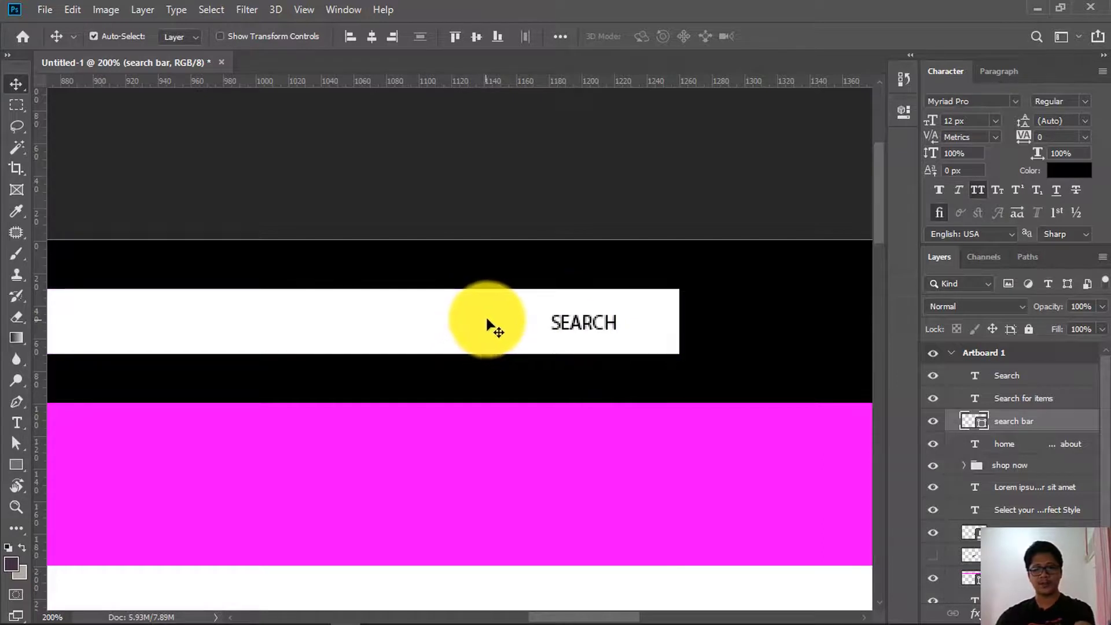
key("ctrl+j")
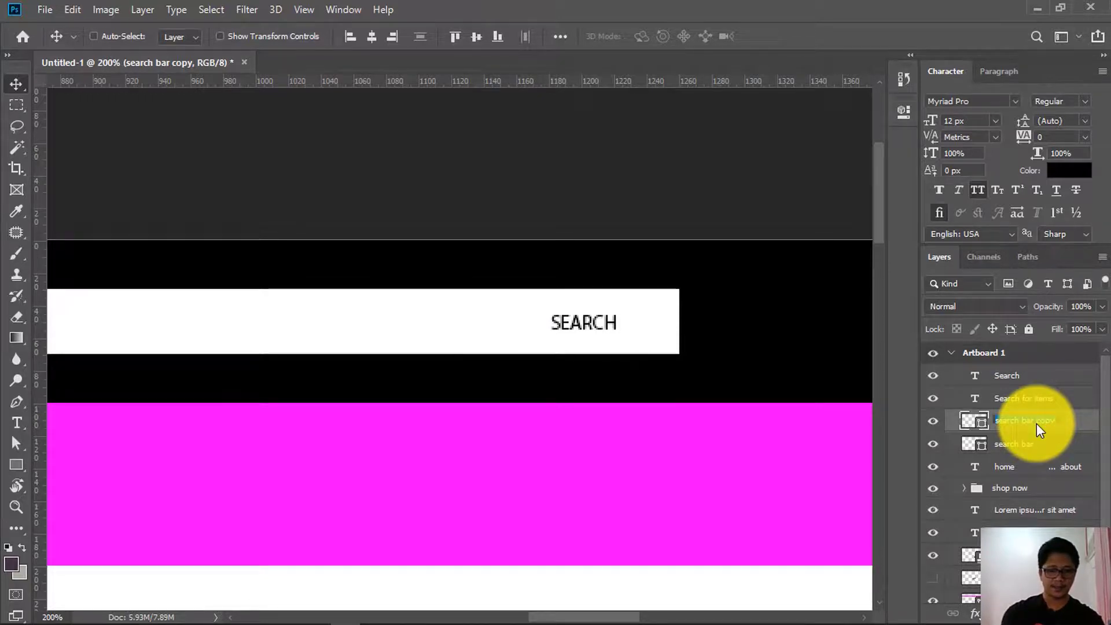
key("BackSpace")
key("BackSpace")
key("BackSpace")
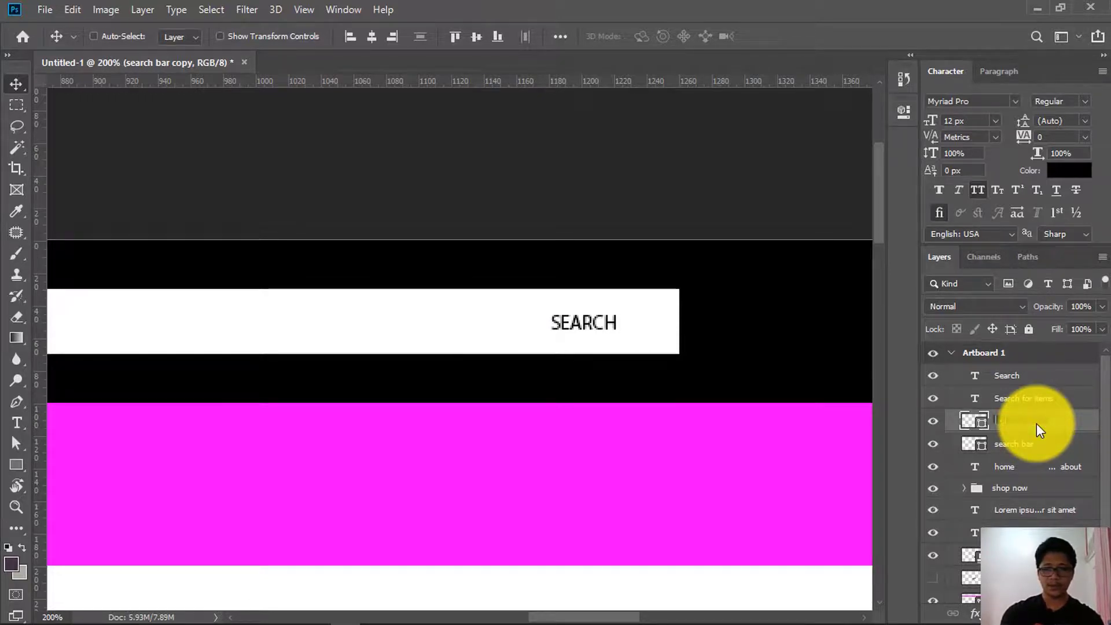
type("sea")
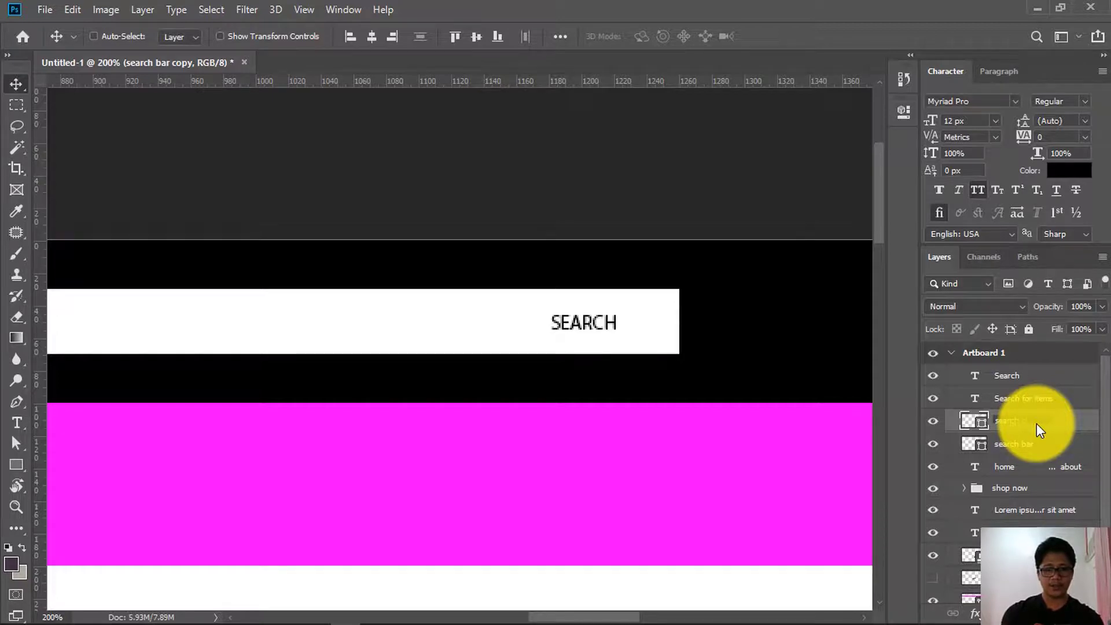
type("rch button")
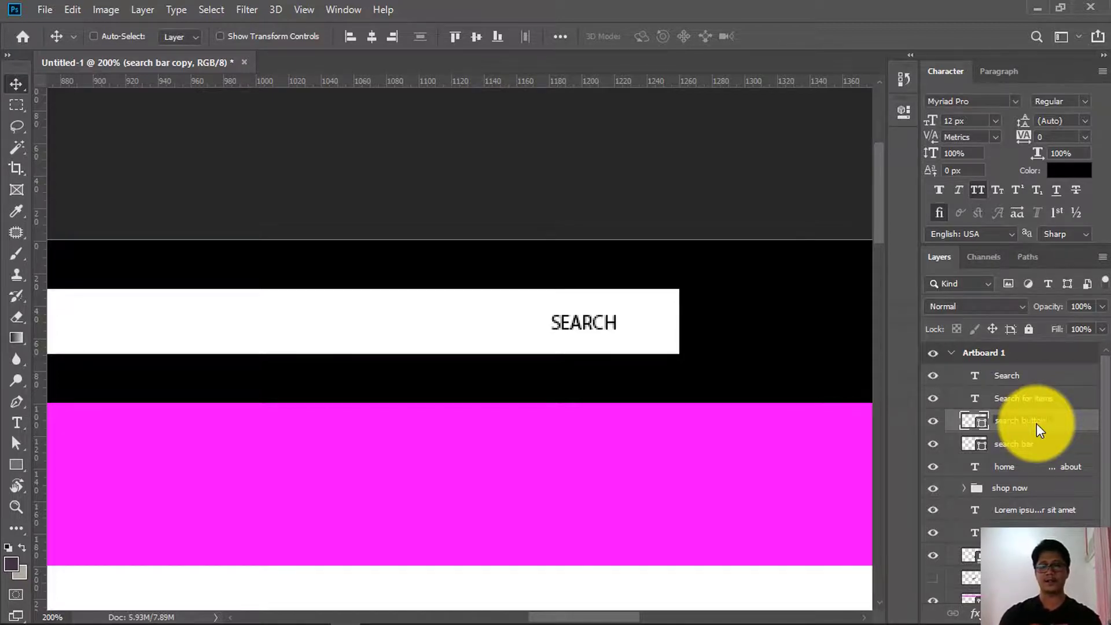
key("Return")
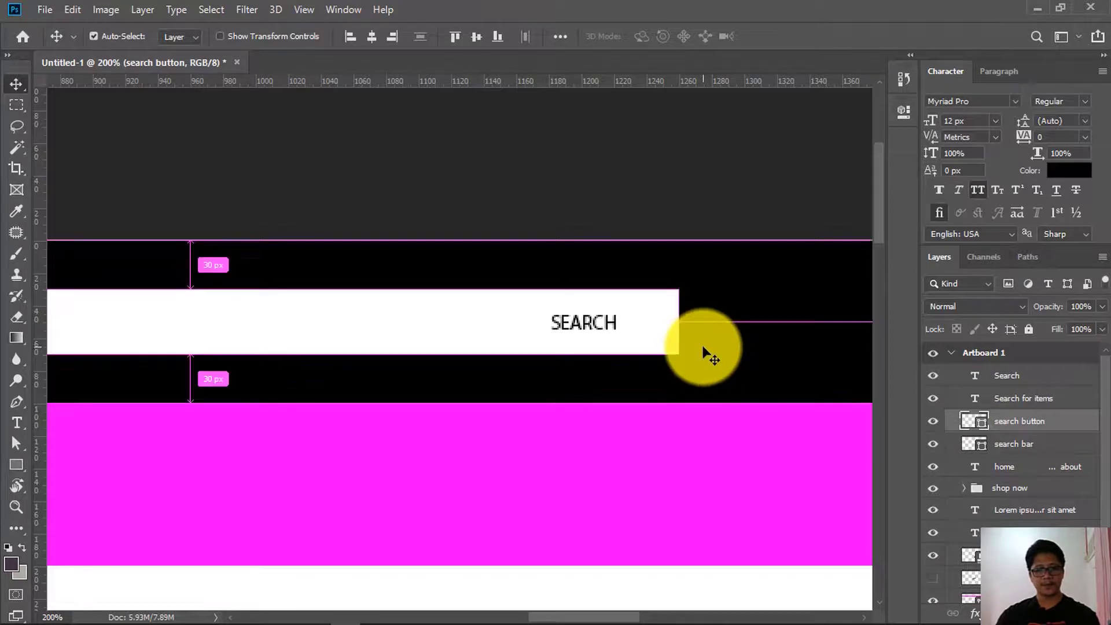
Shorten the search button rectangle to about 115 px wide by moving its left anchor points toward the Search label
key("ctrl+t")
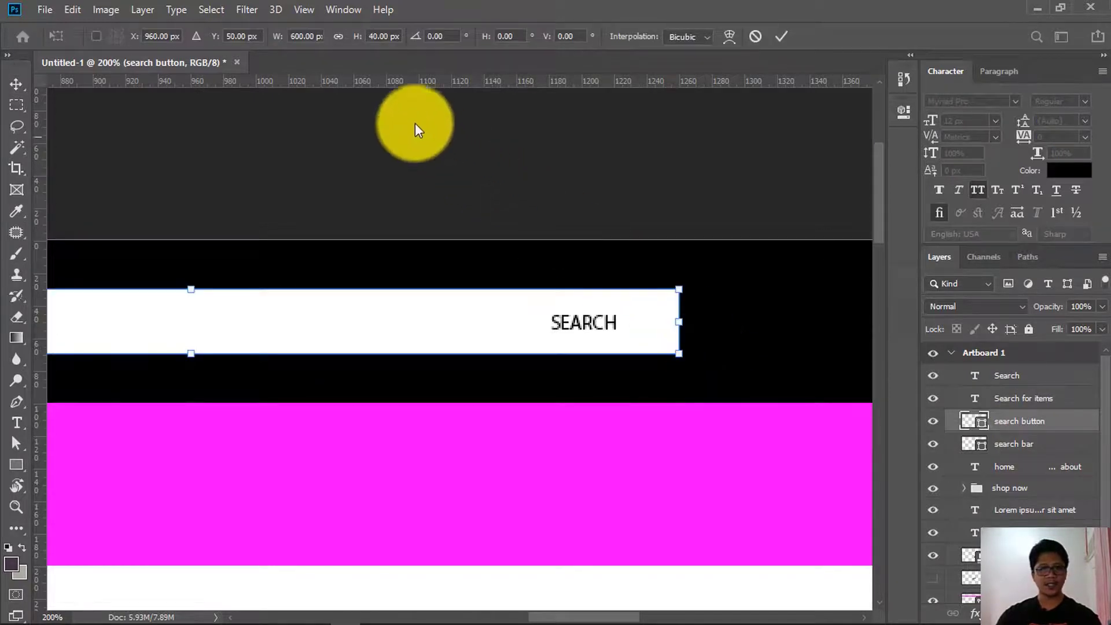
left_click(977, 429)
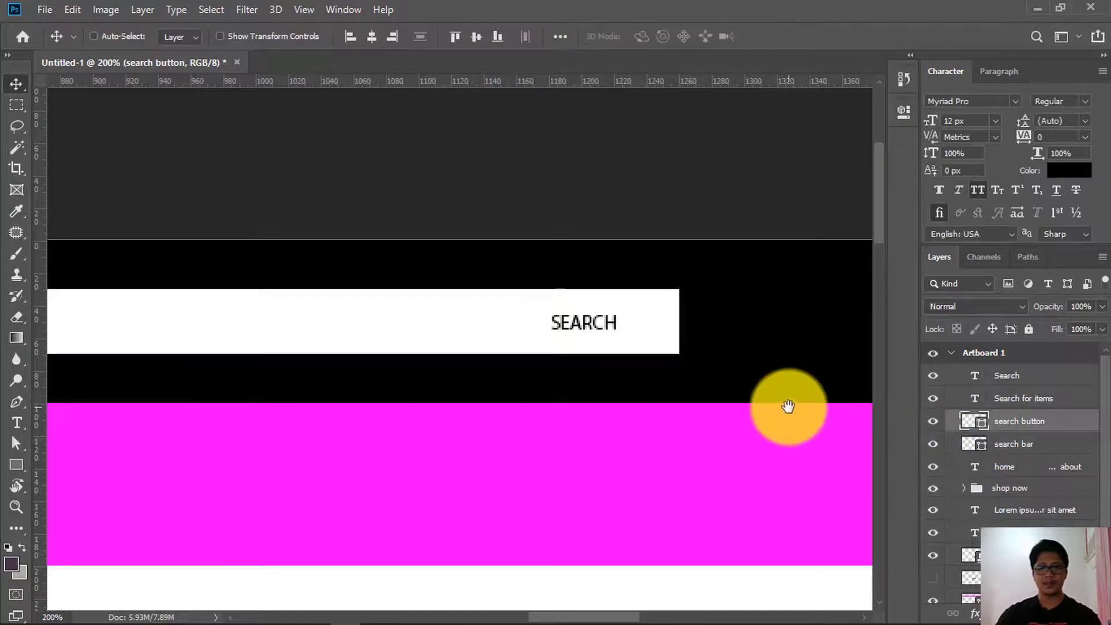
key("a")
left_click_drag(218, 312, 721, 295)
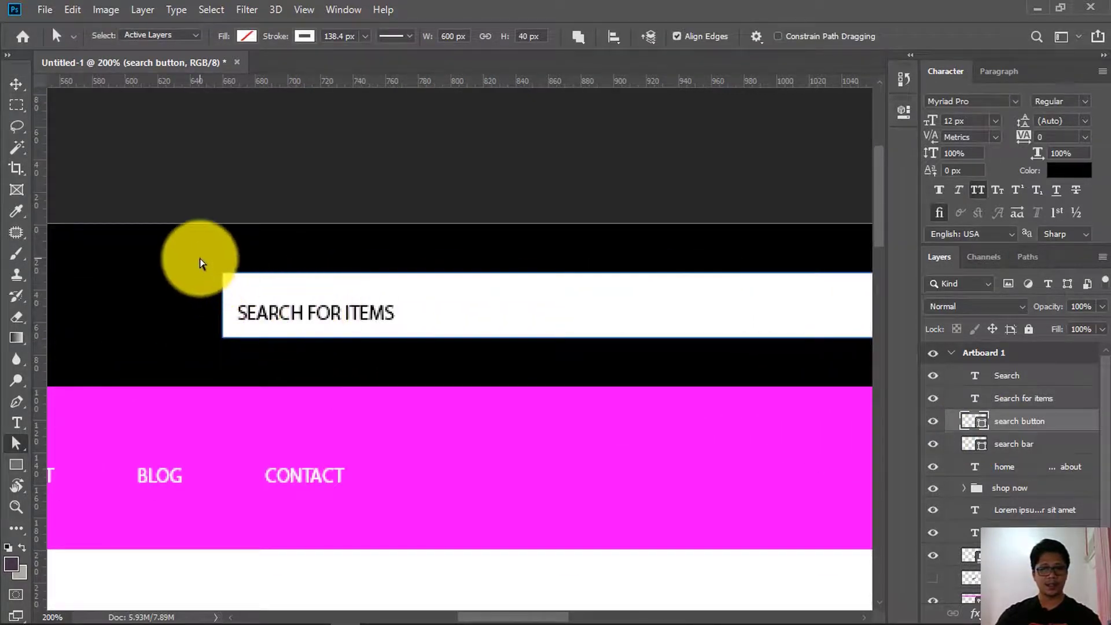
left_click_drag(199, 258, 247, 355)
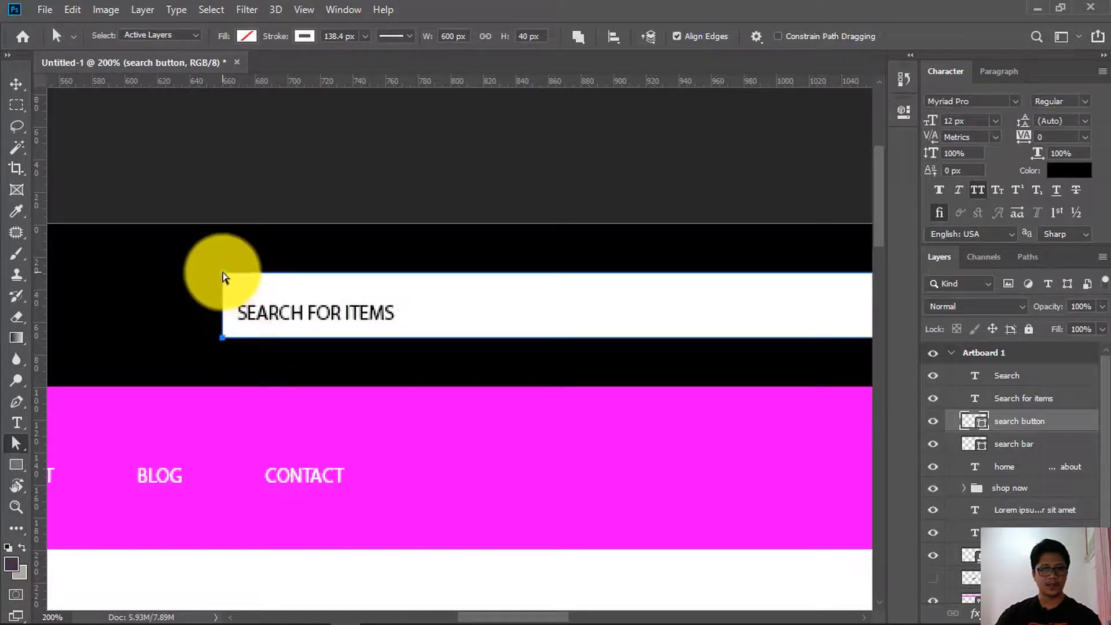
left_click_drag(224, 279, 832, 292)
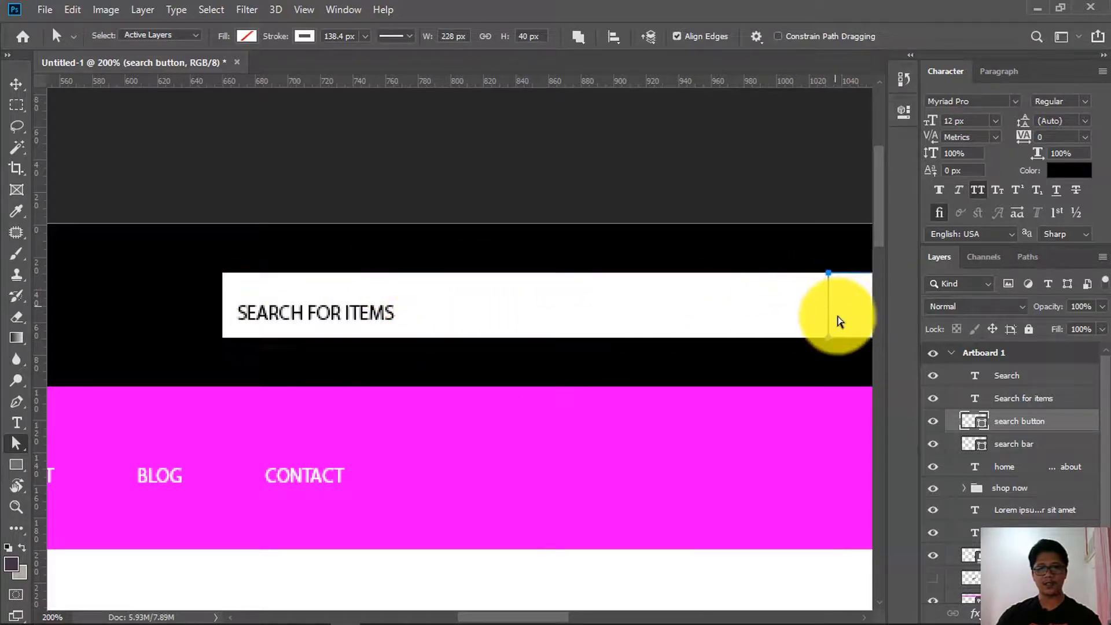
left_click_drag(652, 322, 221, 328)
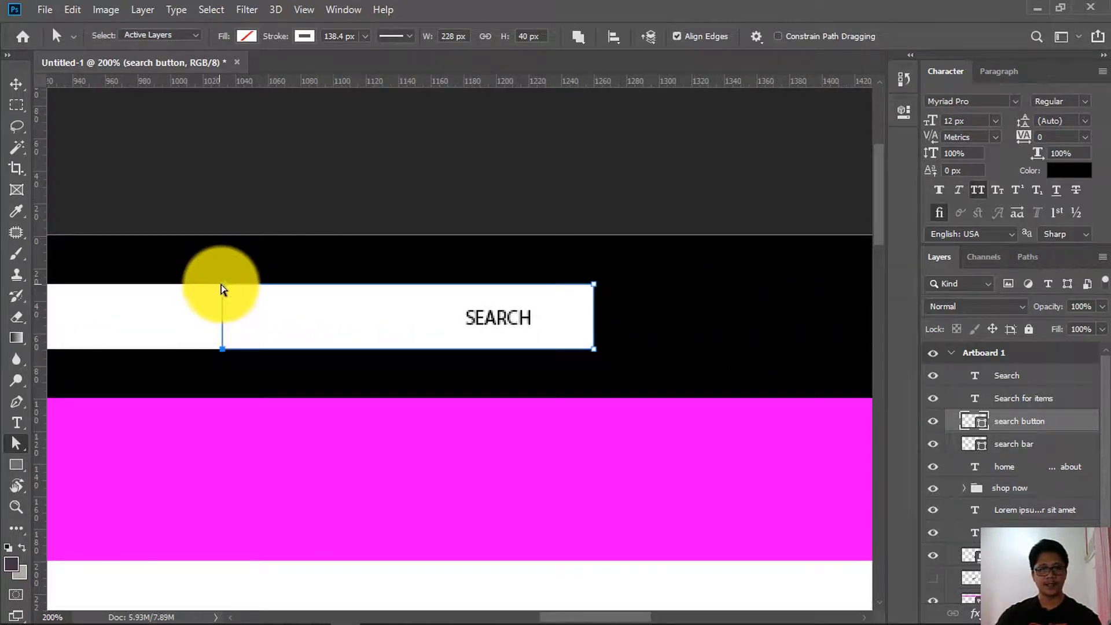
left_click_drag(263, 289, 409, 290)
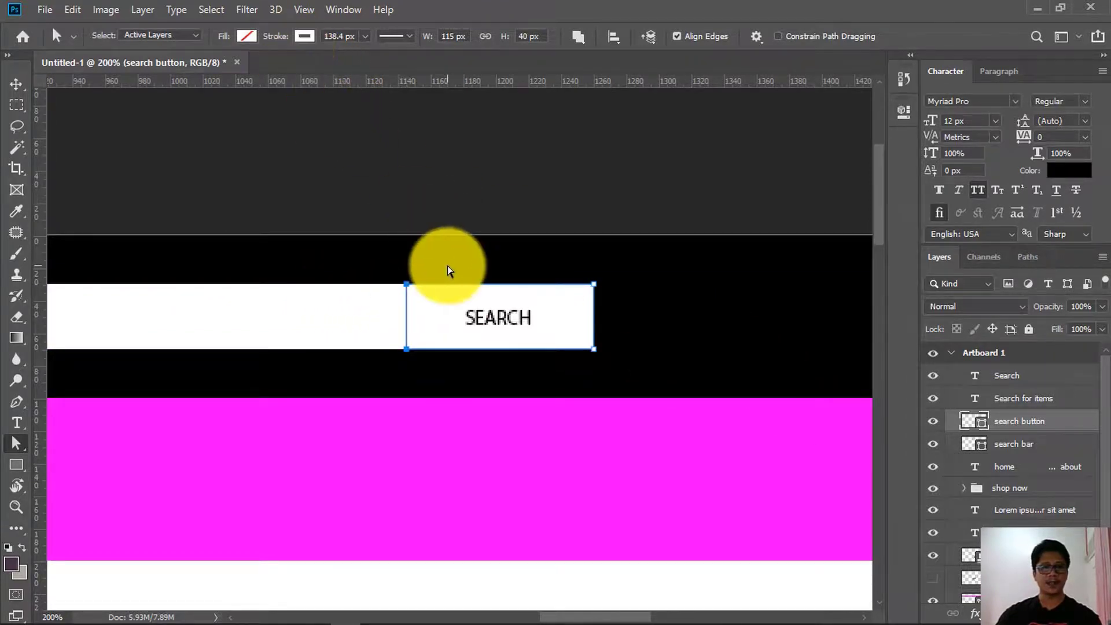
Resize the search button rectangle to 100 px wide and 30 px high
left_click(17, 86)
left_click_drag(446, 260, 483, 268)
left_click(547, 267)
left_click(1049, 425)
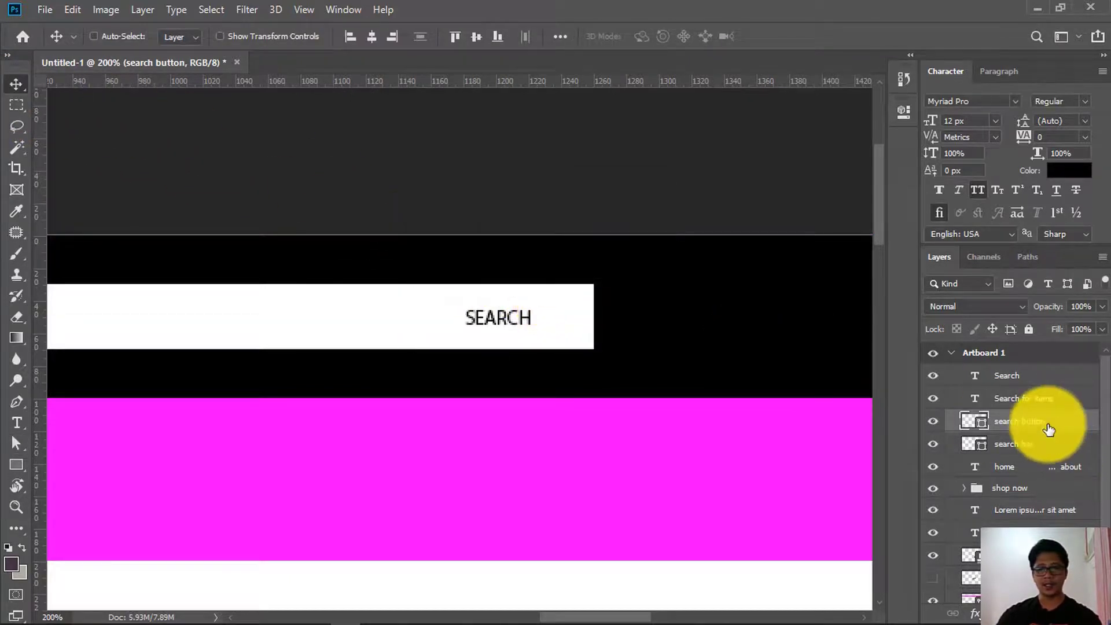
key("ctrl+t")
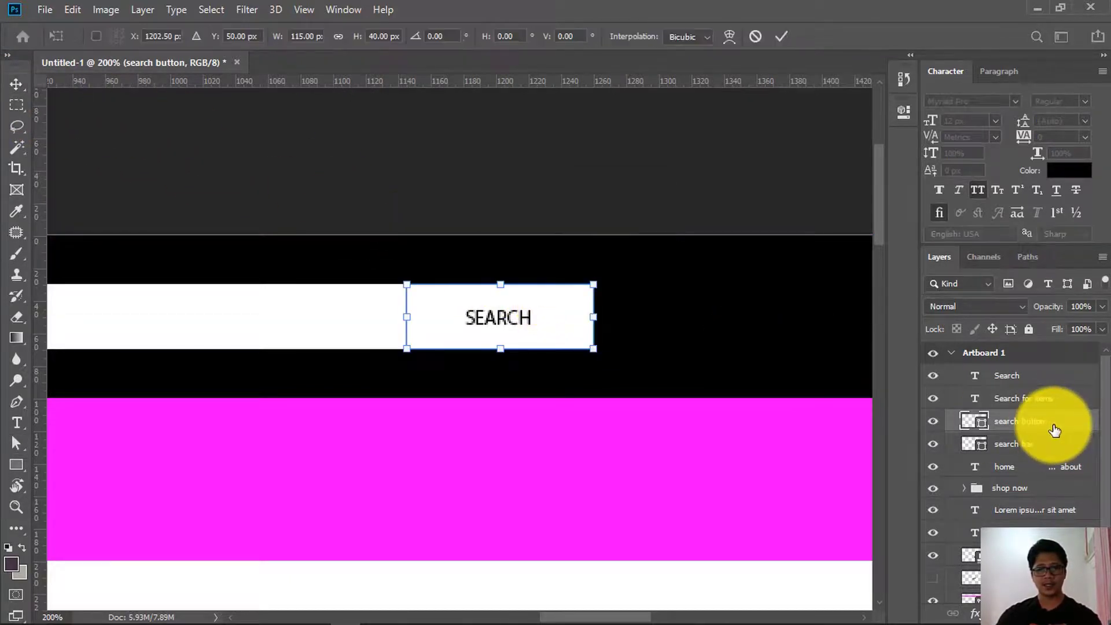
left_click(301, 38)
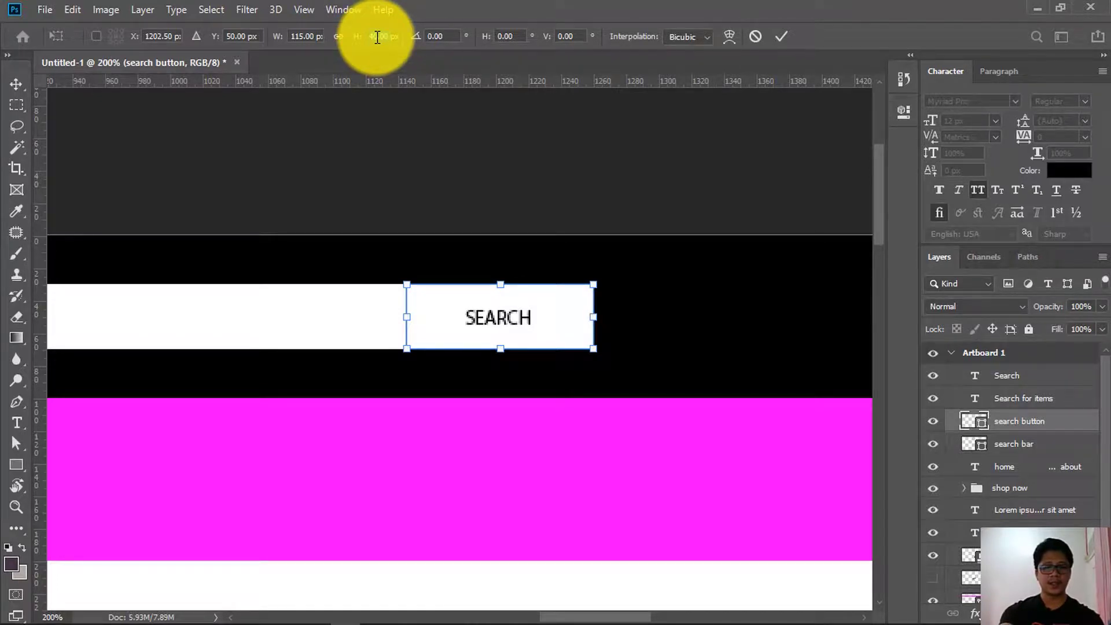
type("30")
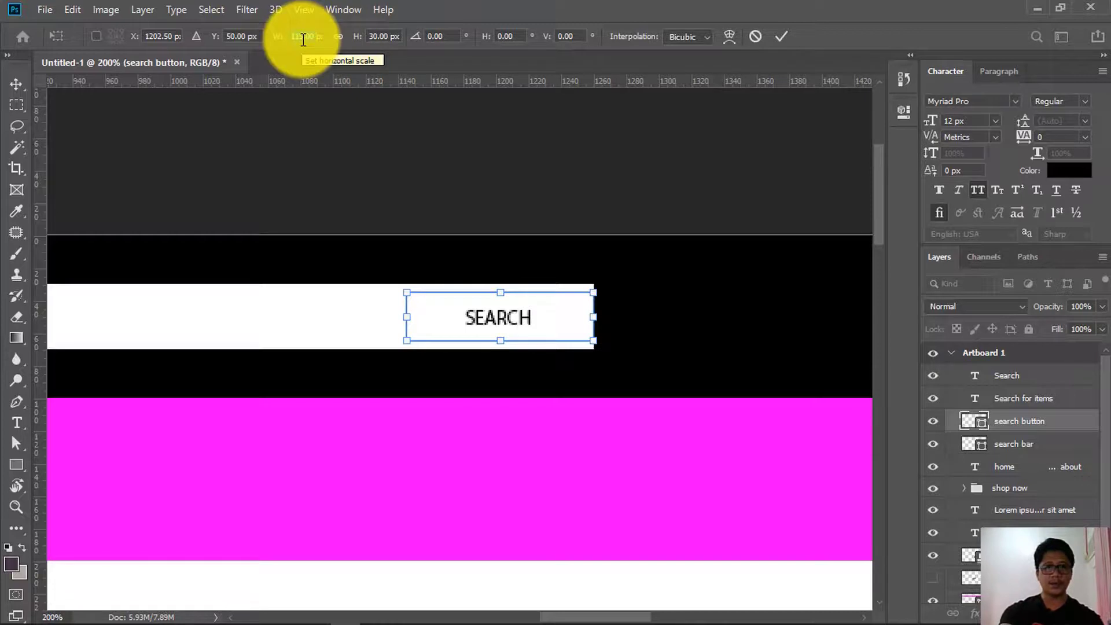
type("100")
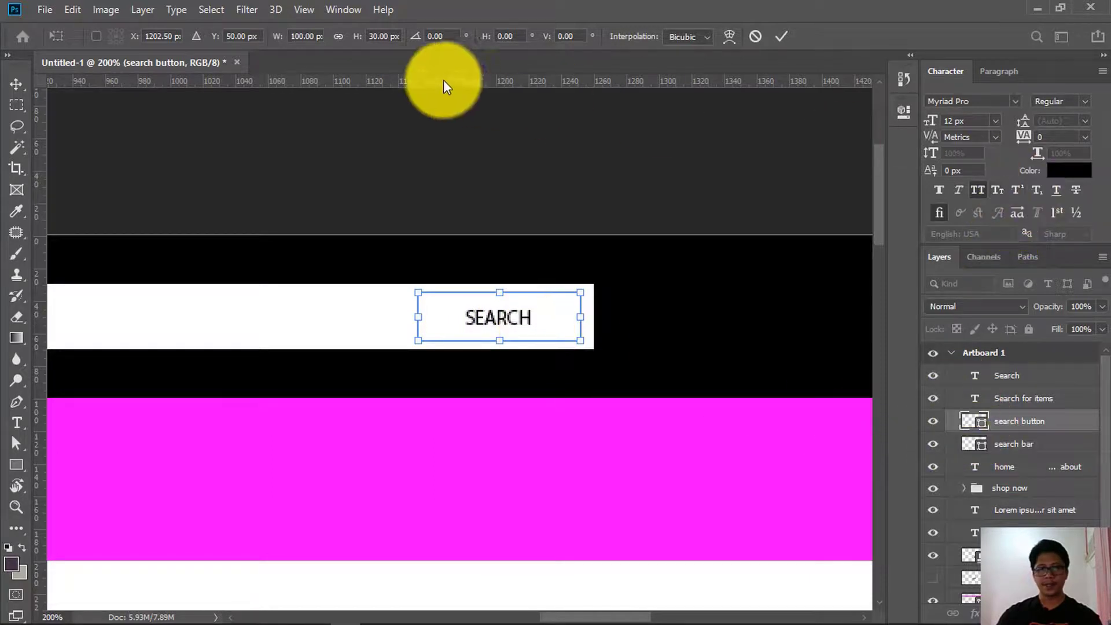
key("Return")
Fill the search button rectangle with magenta
key("a")
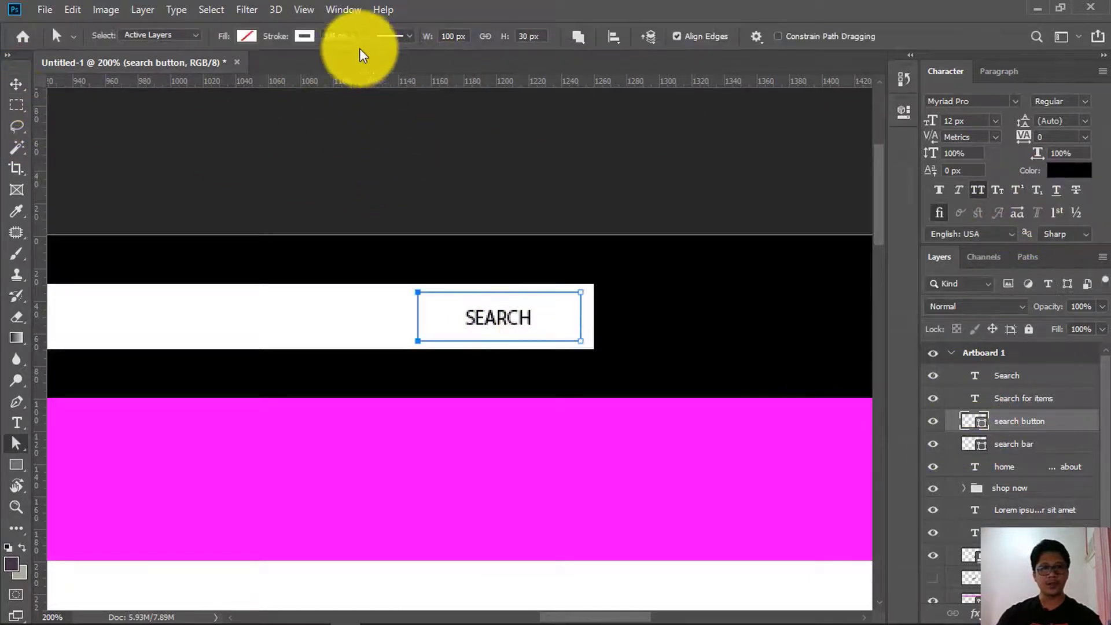
left_click(248, 37)
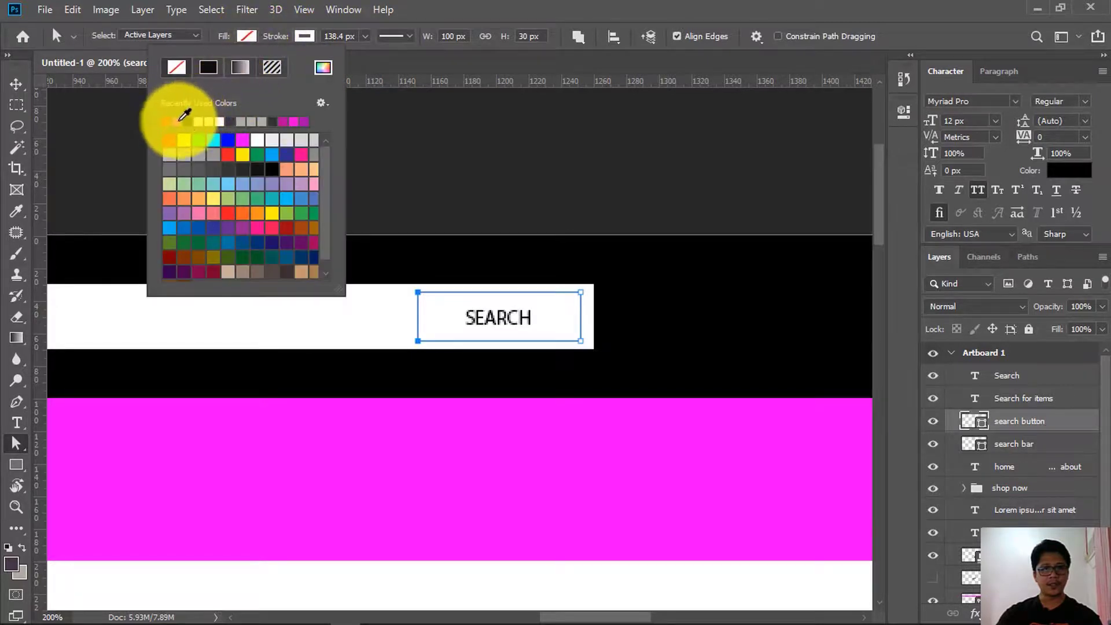
left_click(16, 85)
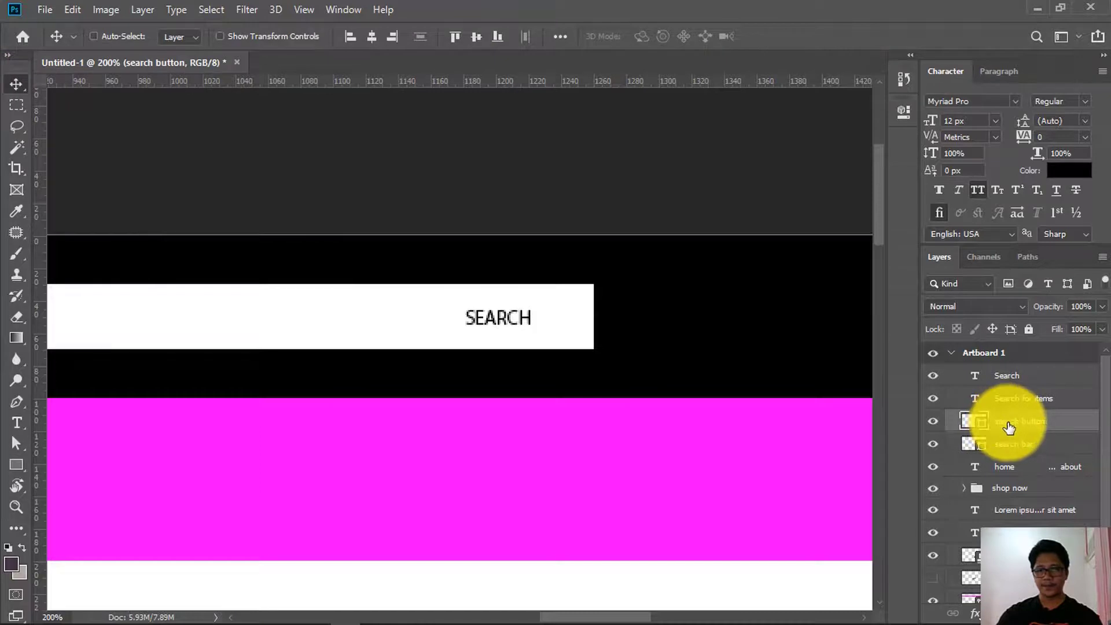
Move the search button layer above the "Search for items" layer, directly below the Search text layer
left_click_drag(1011, 428, 1004, 391)
key("a")
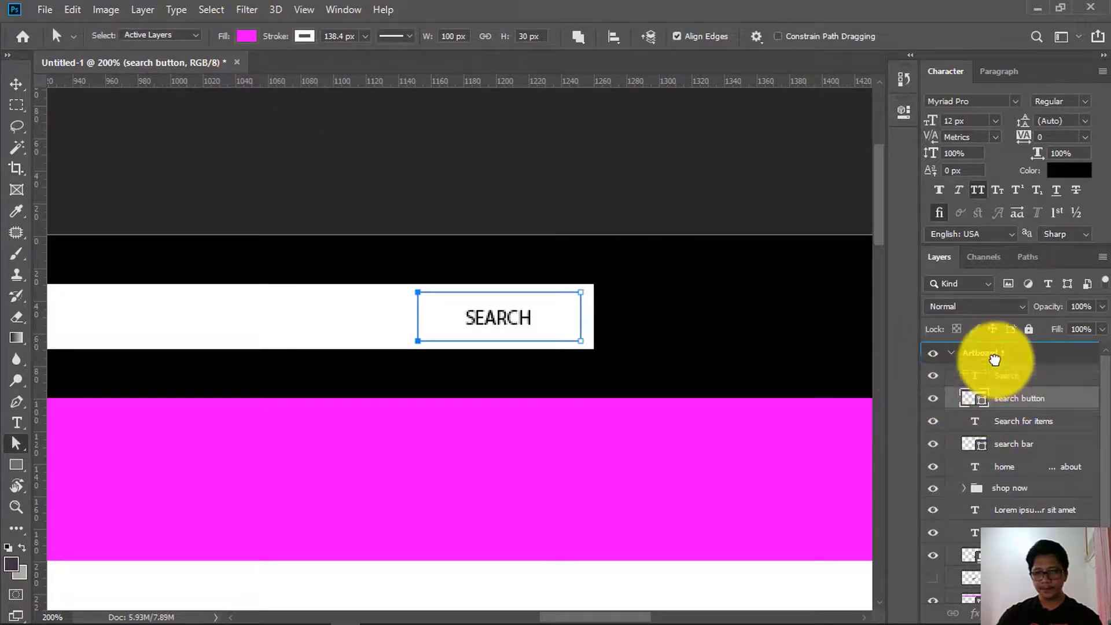
left_click_drag(995, 374, 977, 405)
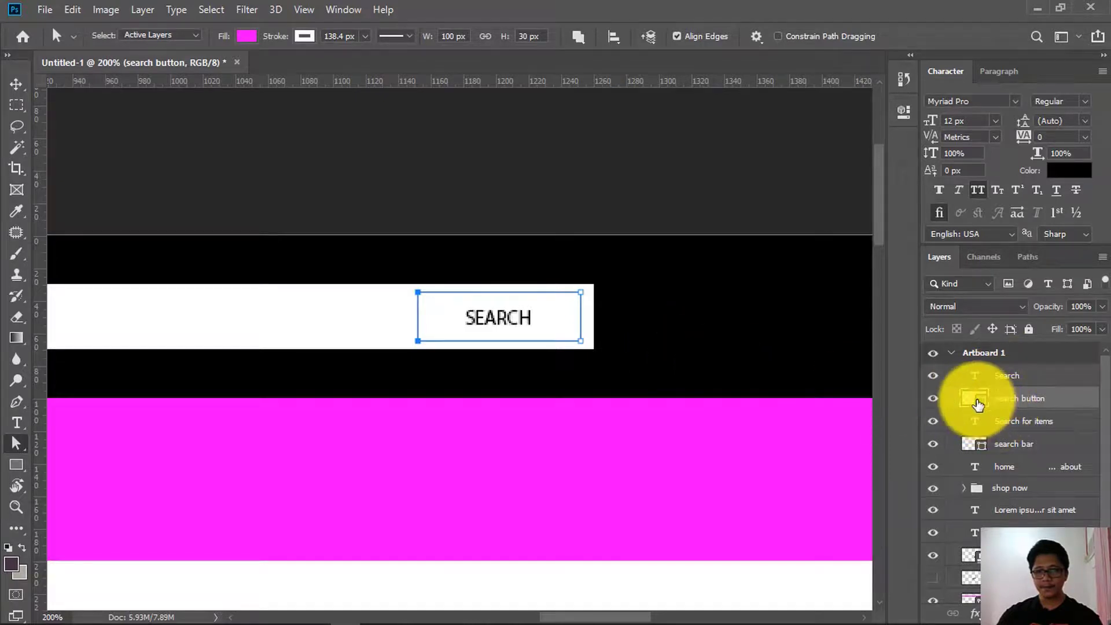
Set the fill colour of the search button layer to magenta #fd00fd
double_click(975, 399)
left_click_drag(685, 142, 692, 130)
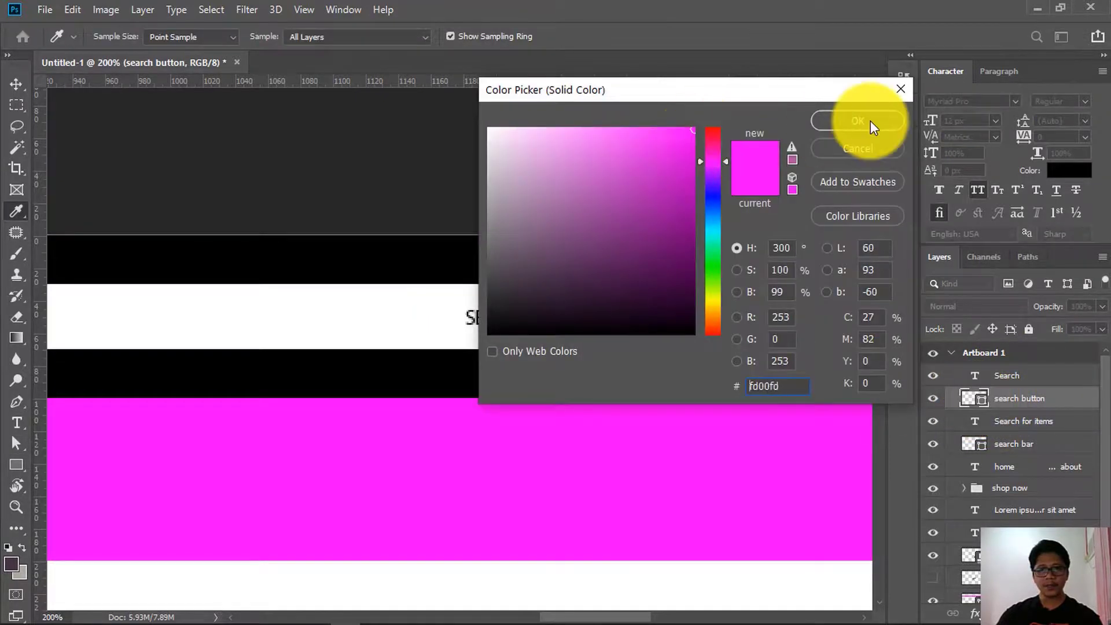
left_click(870, 120)
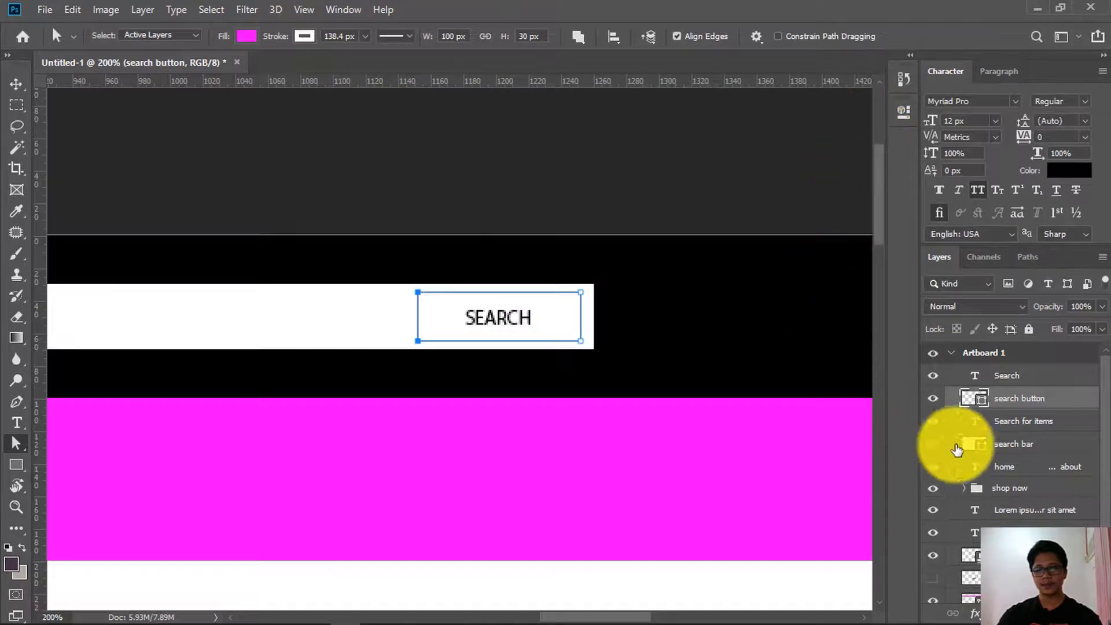
Remove the stroke from the search button rectangle so only its magenta fill is used
left_click(299, 38)
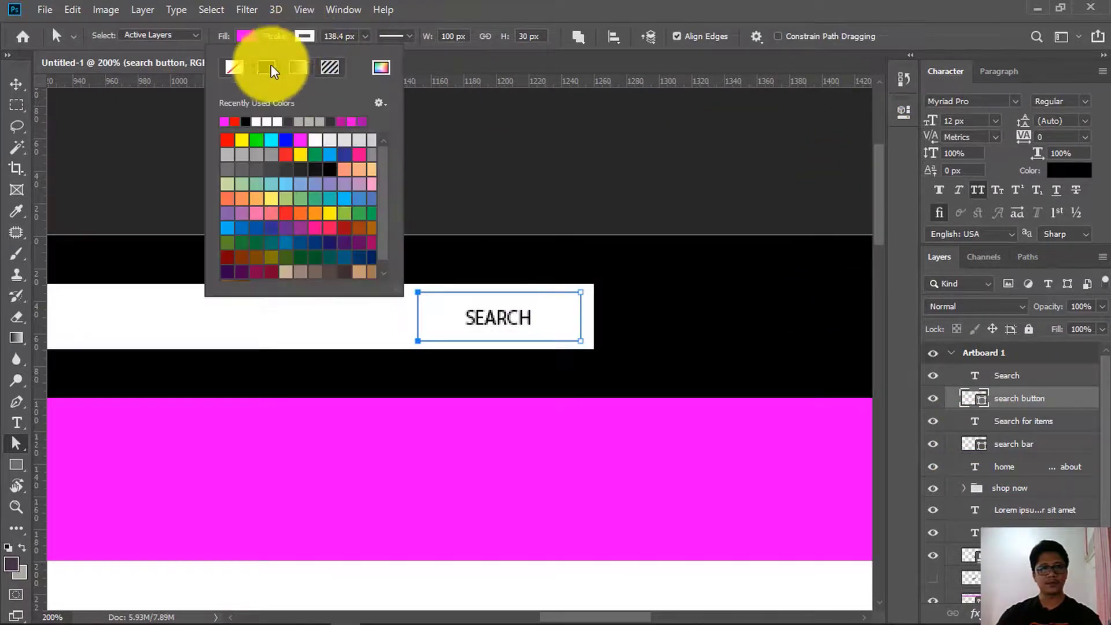
left_click(233, 67)
left_click(19, 85)
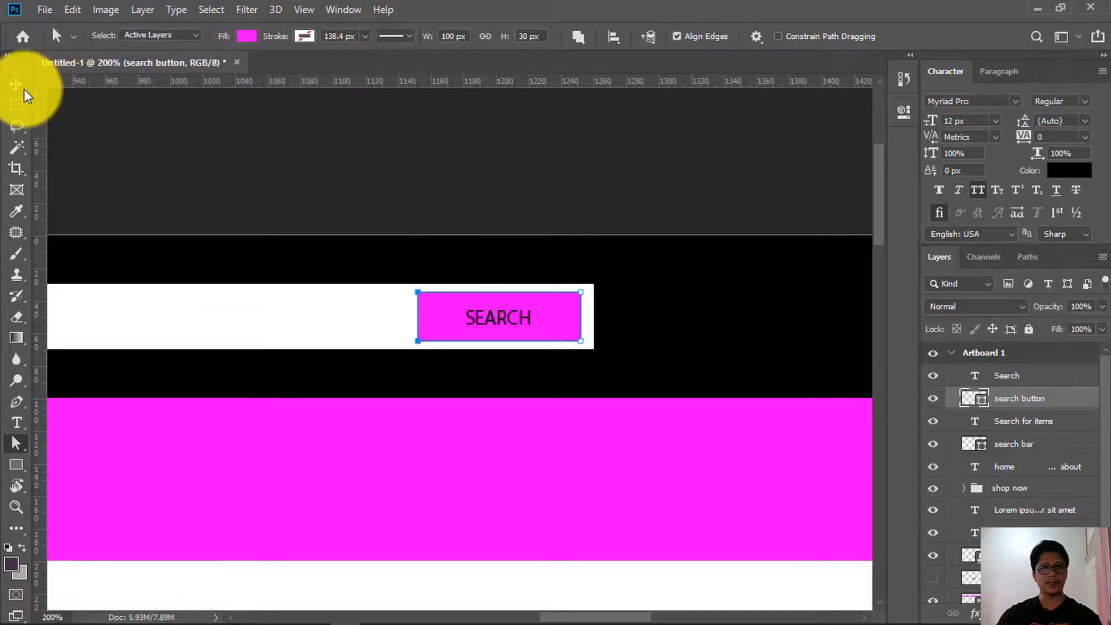
Change the colour of the Search label on the magenta button to white
key("ctrl+space")
left_click(491, 326)
left_click(491, 327)
left_click(491, 327)
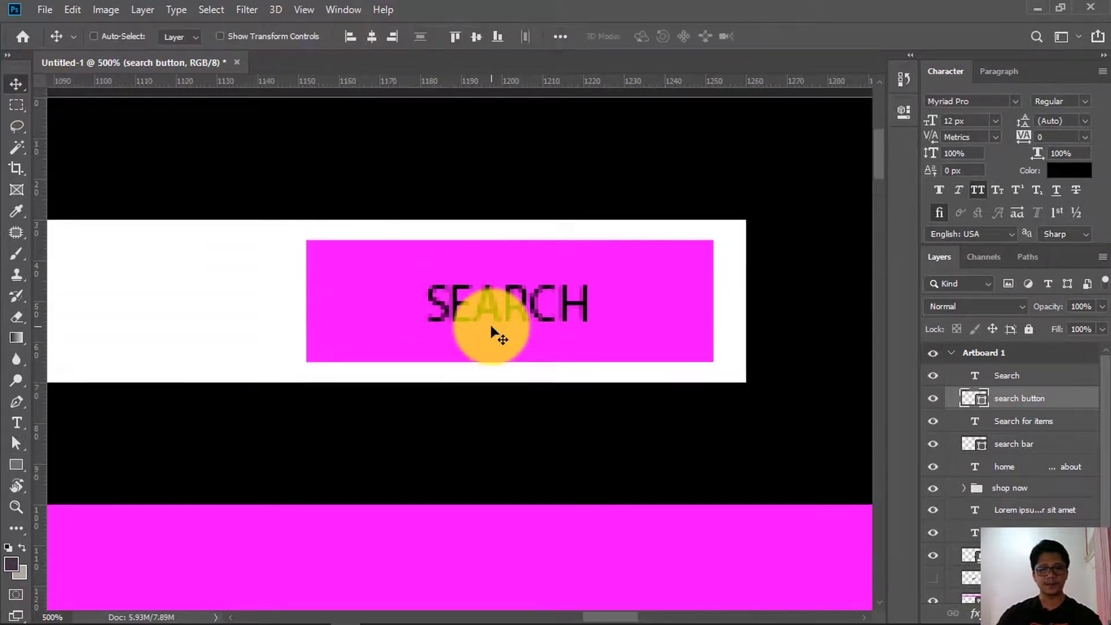
left_click(525, 316, "ctrl")
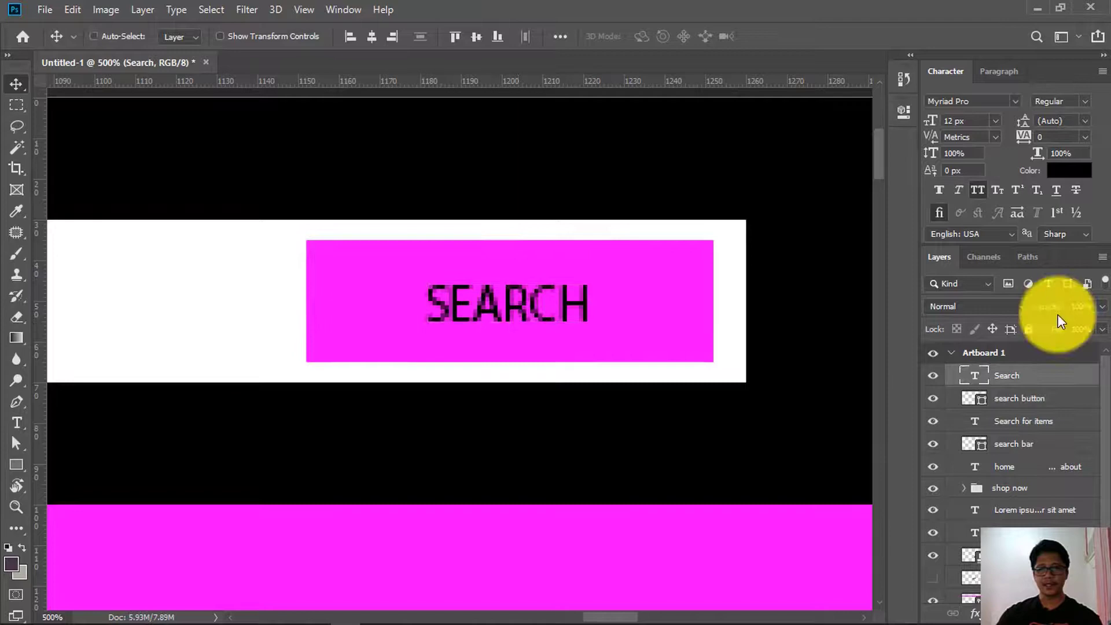
left_click(1067, 170)
left_click_drag(645, 216, 444, 123)
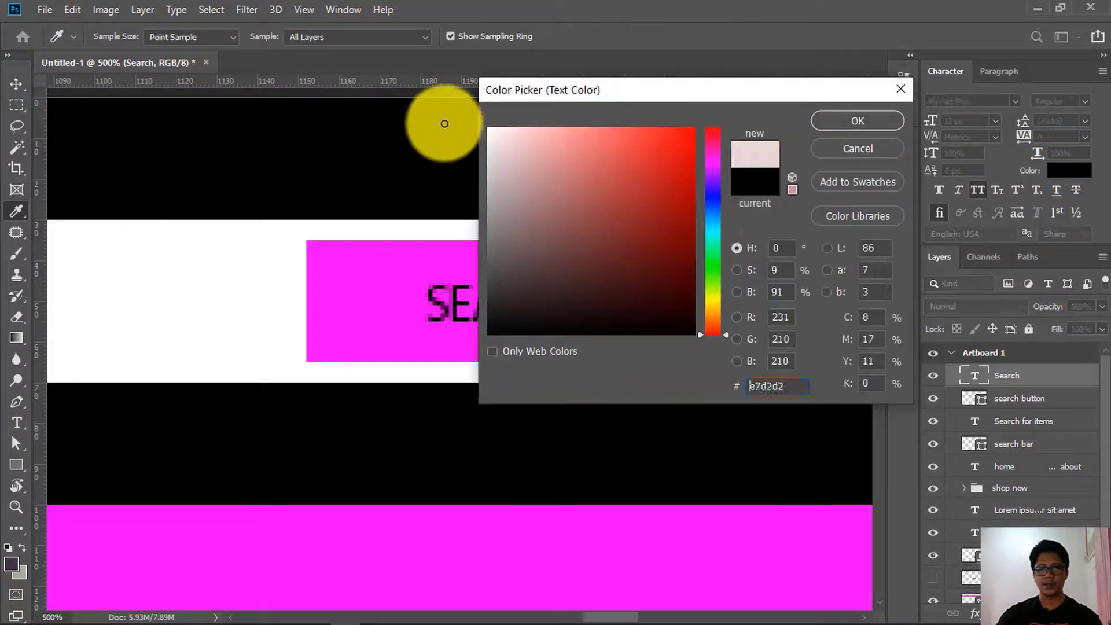
left_click(860, 120)
Examine the search bar within the whole page layout, and the logo and navigation text up close
key("ctrl+alt+space")
left_click(495, 346)
left_click(496, 346)
left_click(495, 346)
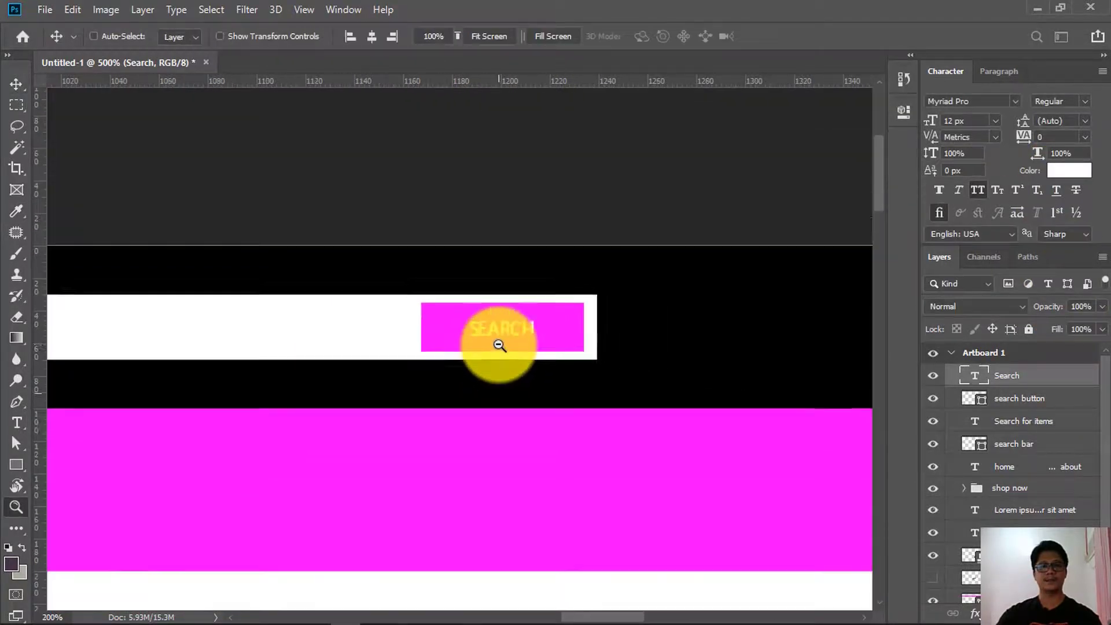
left_click(498, 344)
left_click(498, 345)
left_click(498, 345)
left_click_drag(448, 431, 532, 263)
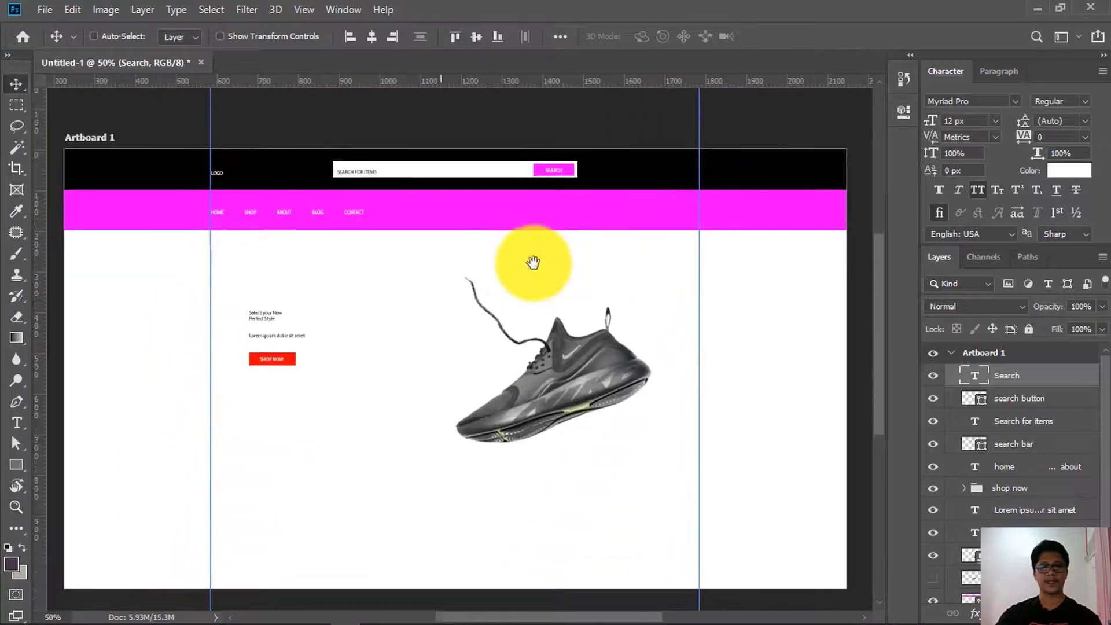
mouse_move(442, 347)
left_mouse_down()
mouse_move(446, 317)
mouse_move(436, 355)
left_mouse_up()
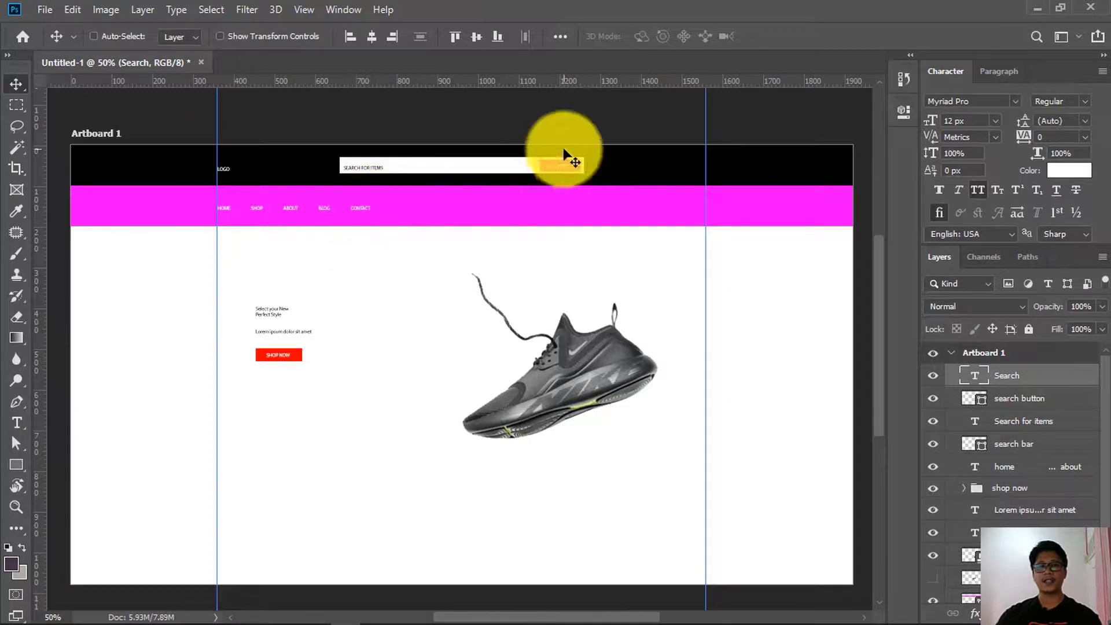
key("z")
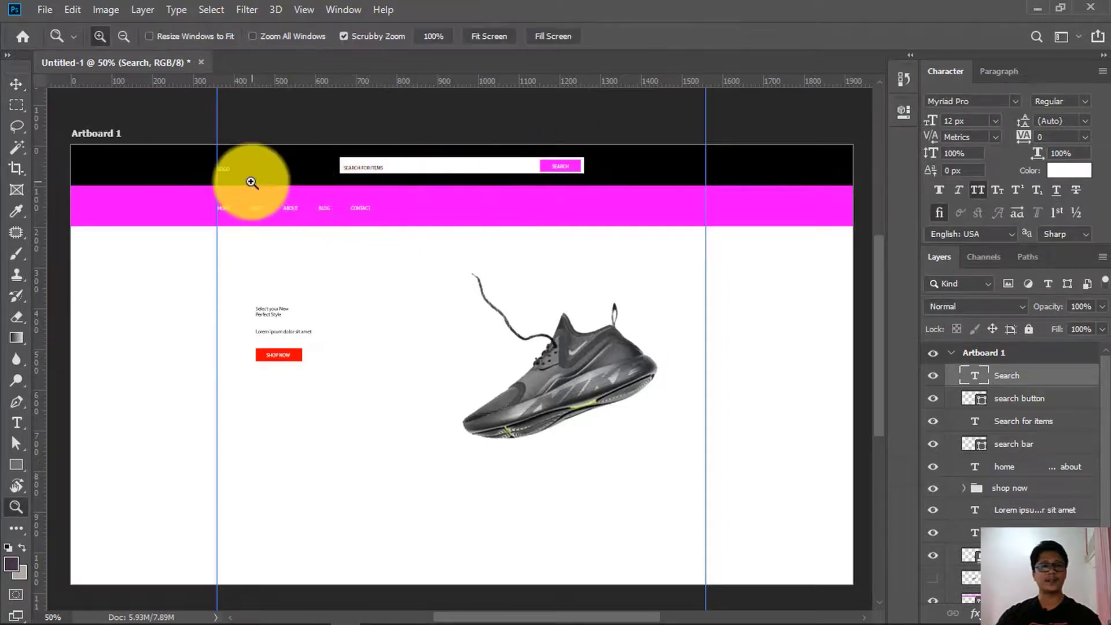
left_click(243, 179)
left_click(203, 174)
left_click(203, 174)
key("v")
left_click_drag(203, 174, 243, 287)
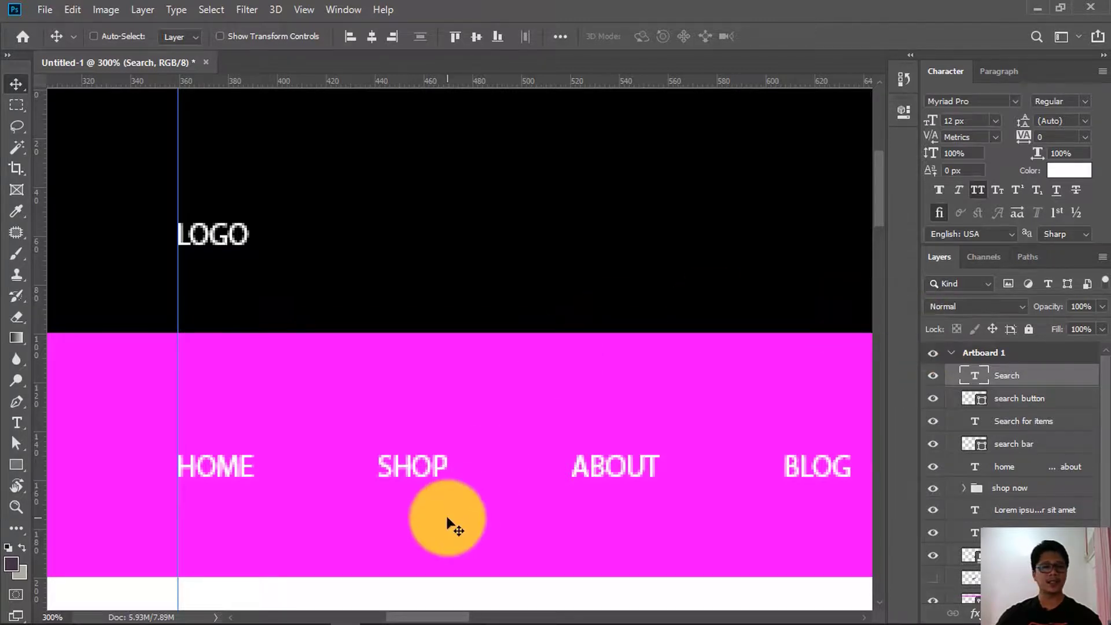
Switch to Chrome, search for "google fonts" in a new tab and open the Google Fonts website
mouse_move(230, 618)
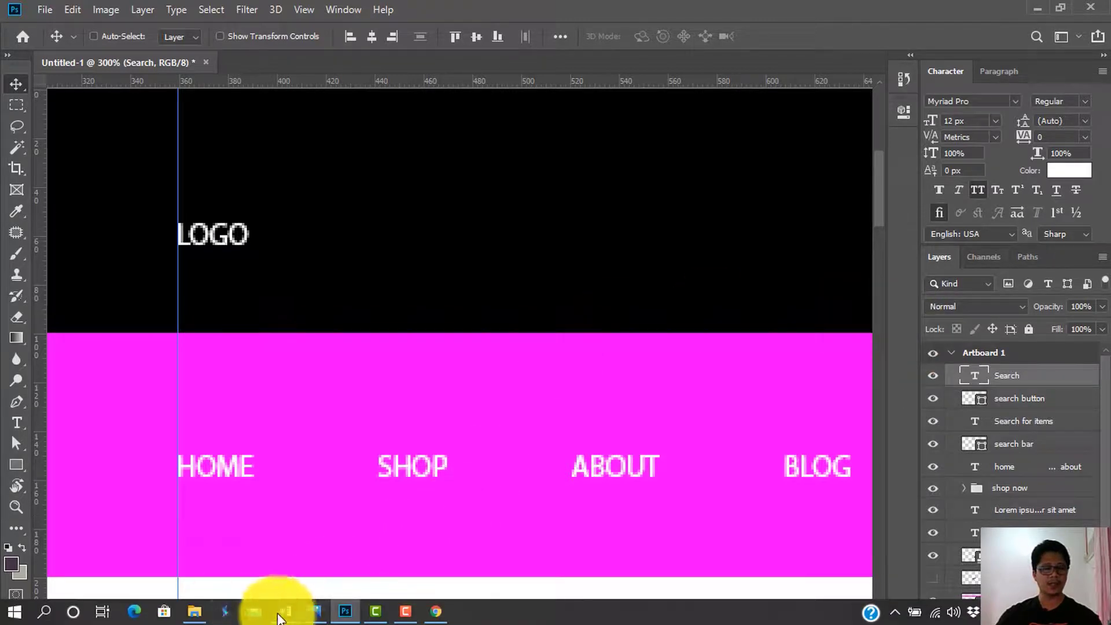
left_click(428, 613)
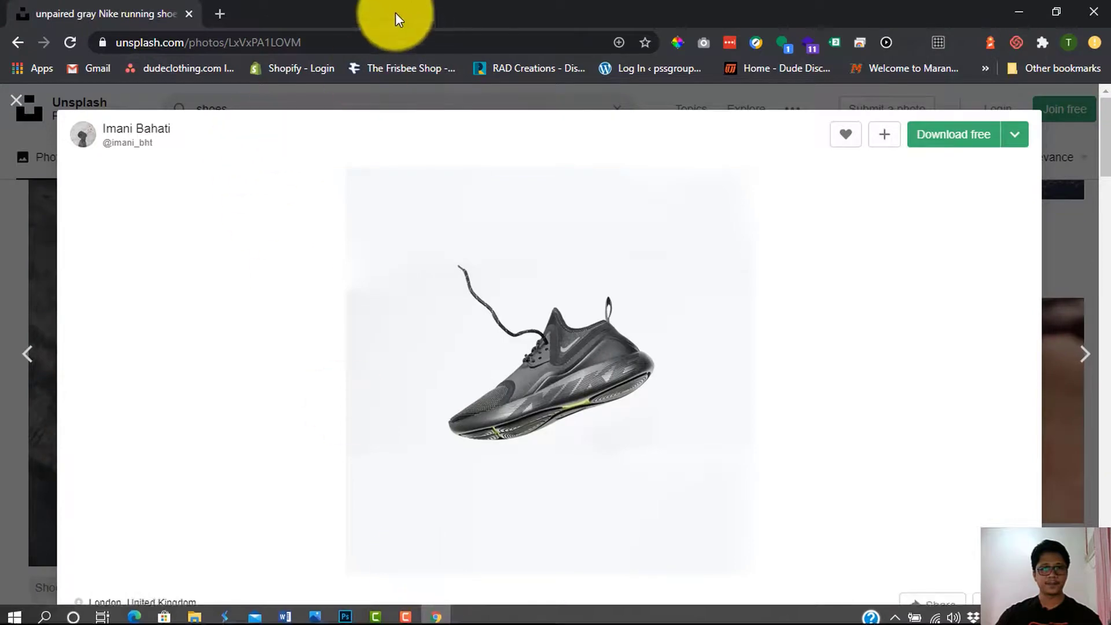
left_click(220, 14)
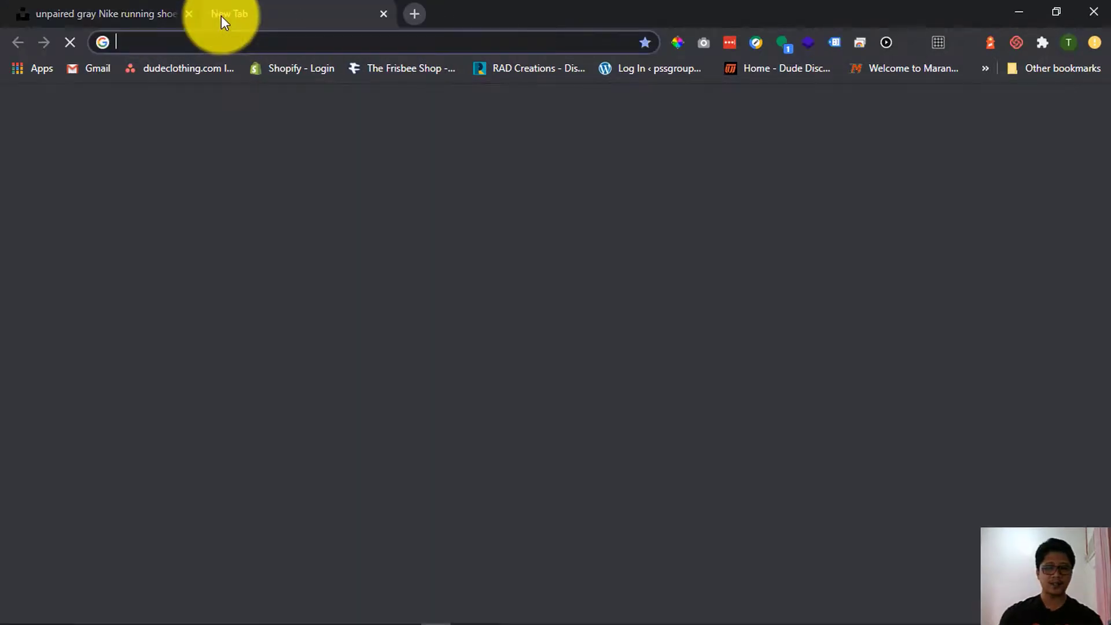
type("google")
key("BackSpace")
key("BackSpace")
key("BackSpace")
type("le")
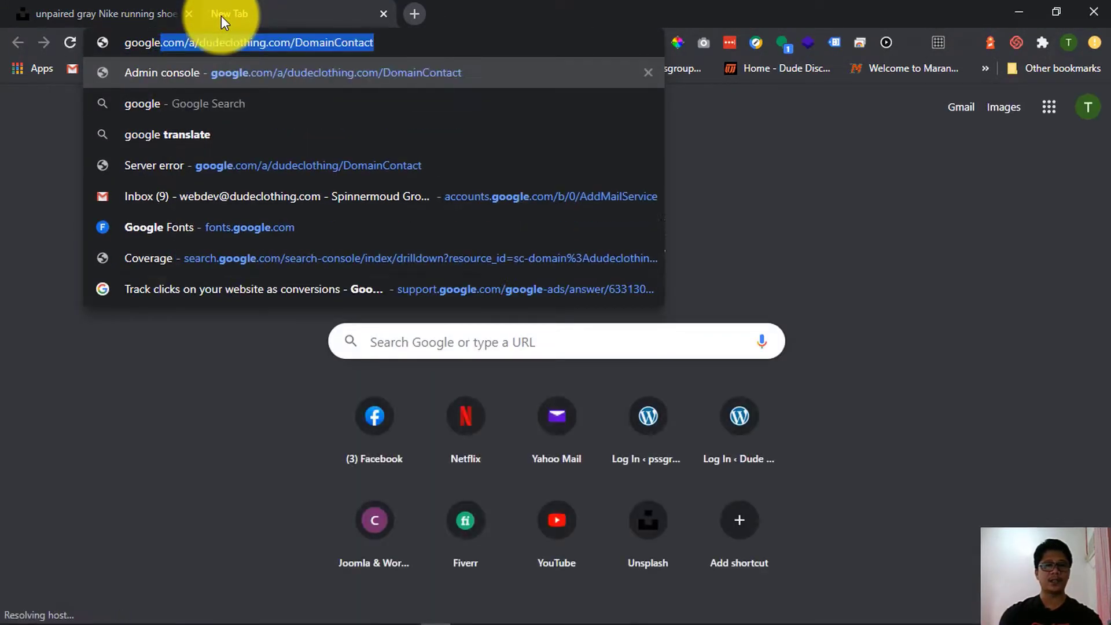
type(" fonts")
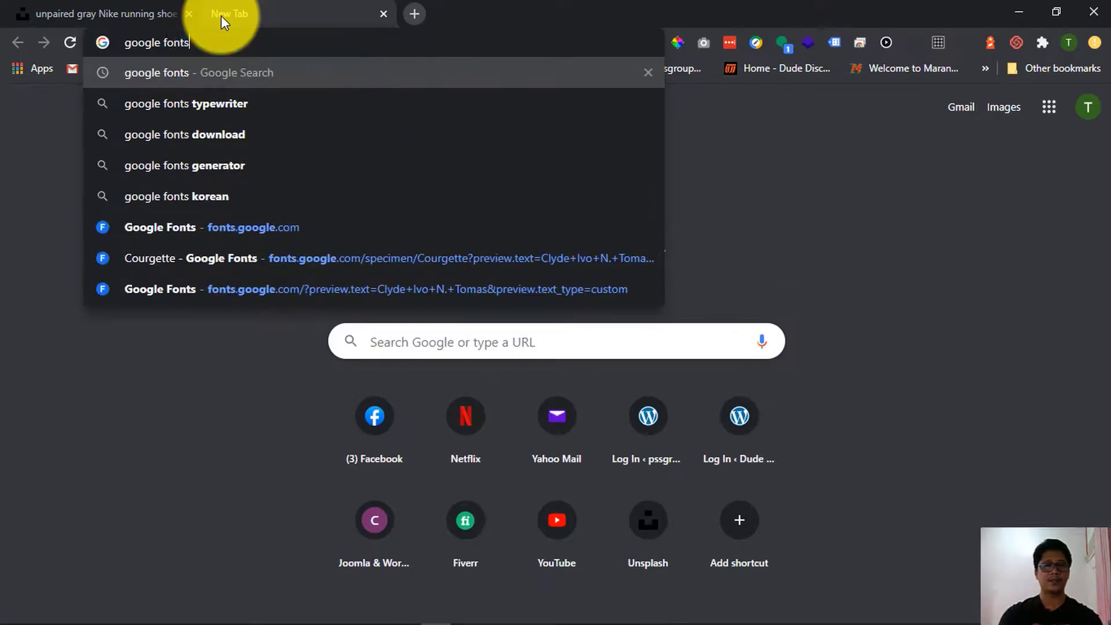
key("Return")
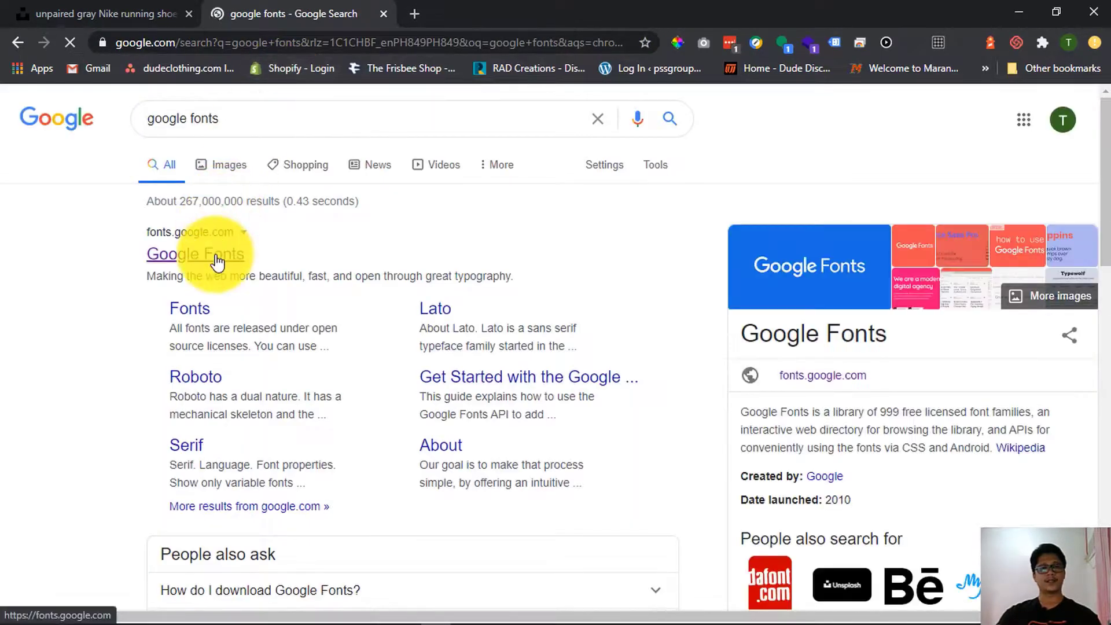
left_click(217, 262)
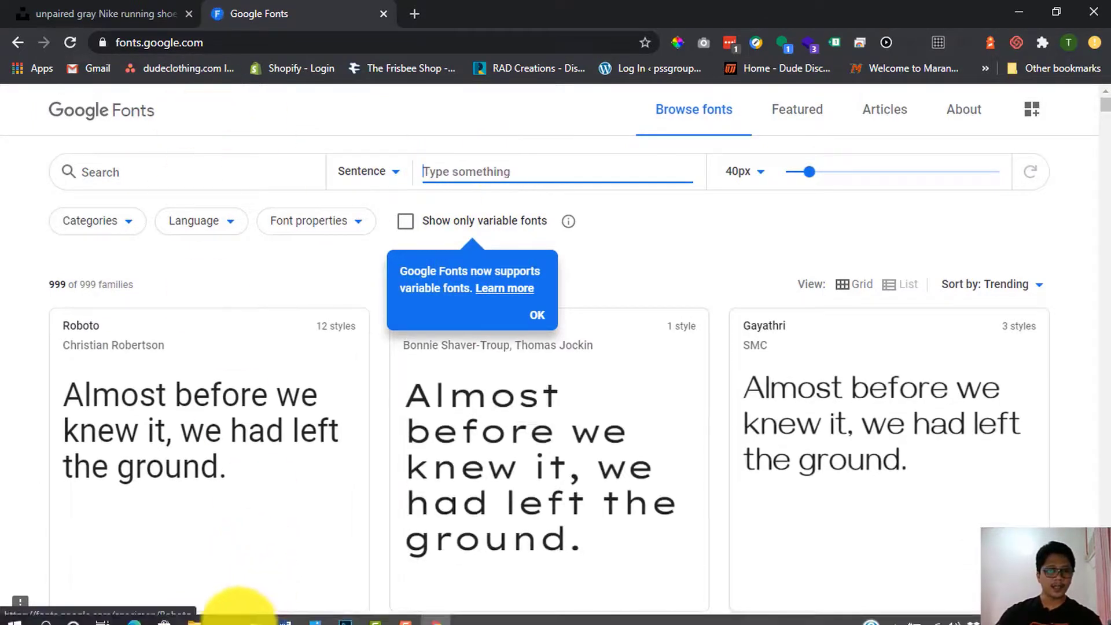
Switch back to Photoshop and copy the text of the "Select your New Perfect Style" heading layer
mouse_move(203, 619)
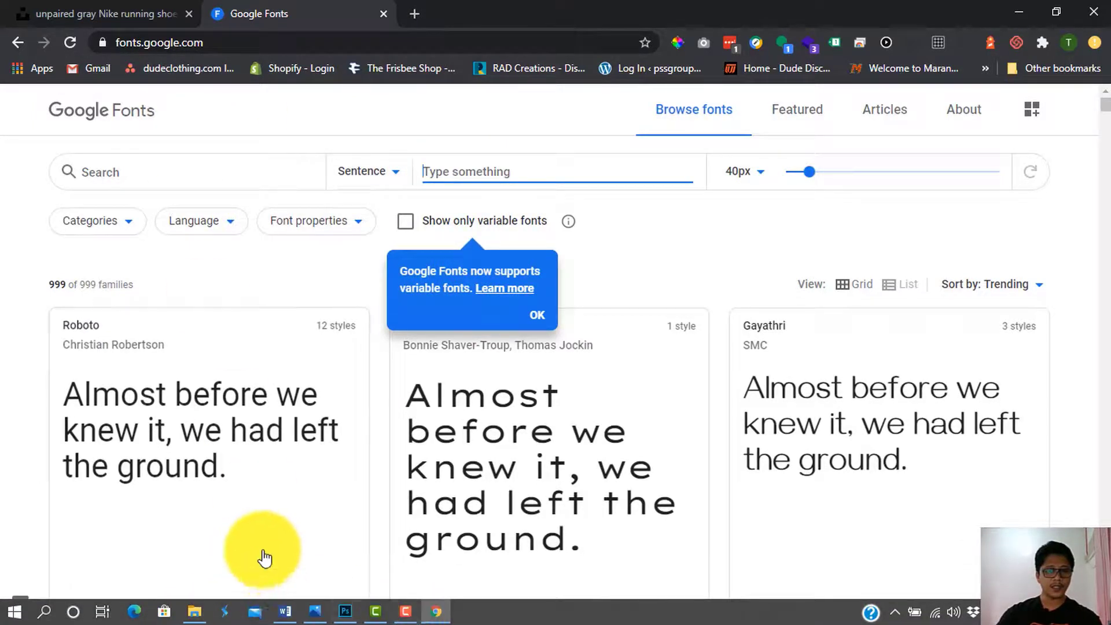
left_click(345, 612)
scroll(372, 441, "down", 10)
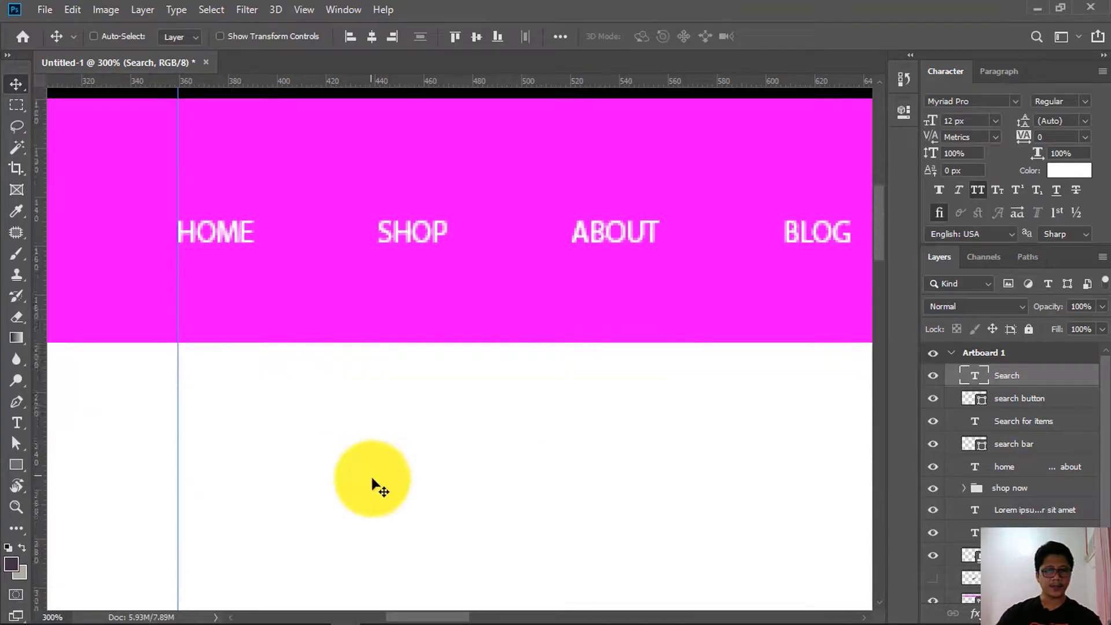
scroll(373, 501, "down", 5)
left_click(496, 502, "ctrl")
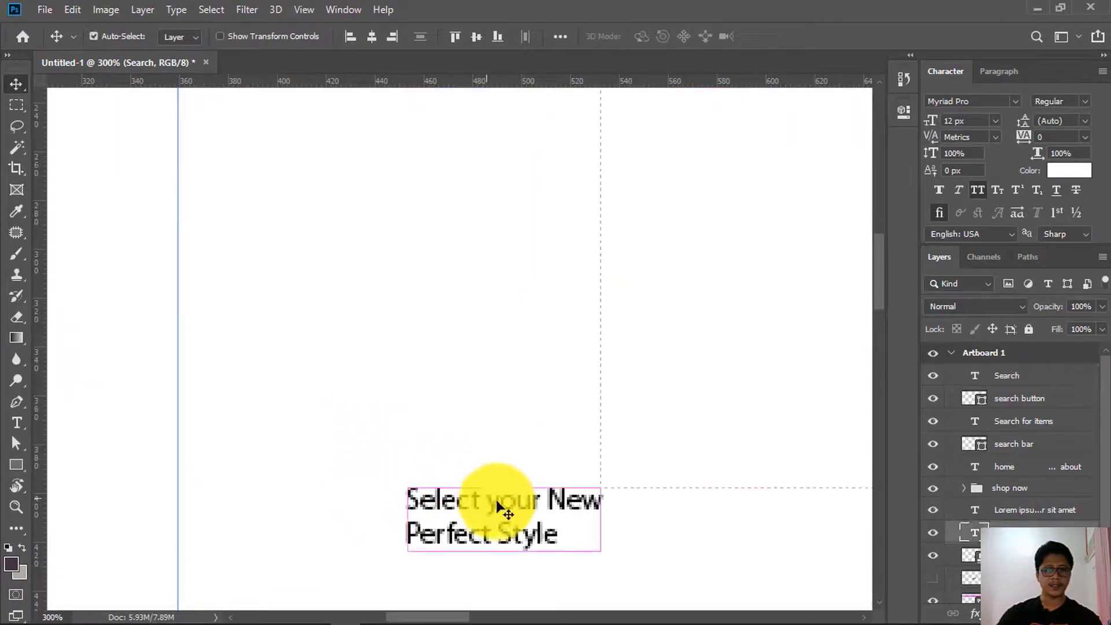
double_click(974, 535)
key("ctrl+c")
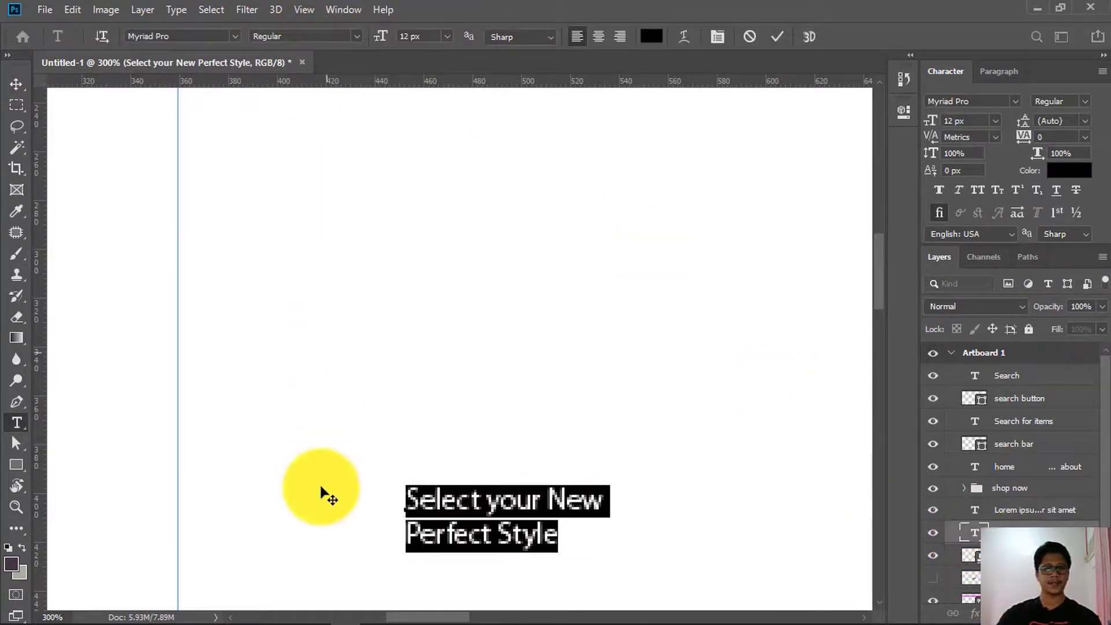
Return to Google Fonts in Chrome and paste the copied heading as the custom preview text
key("alt+Tab")
left_click(460, 172)
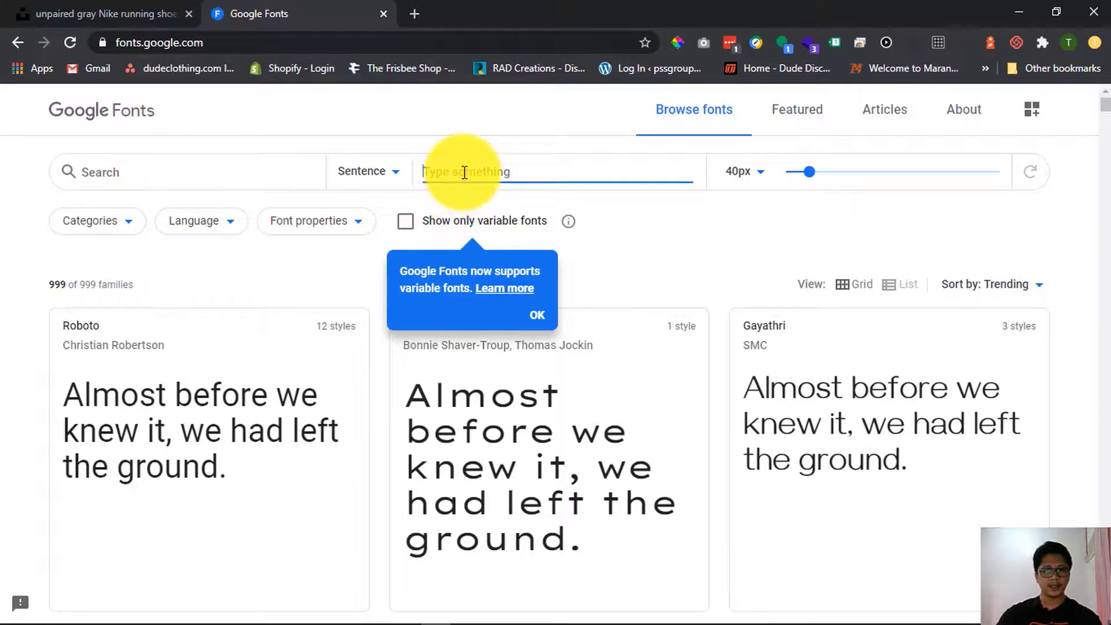
key("ctrl+v")
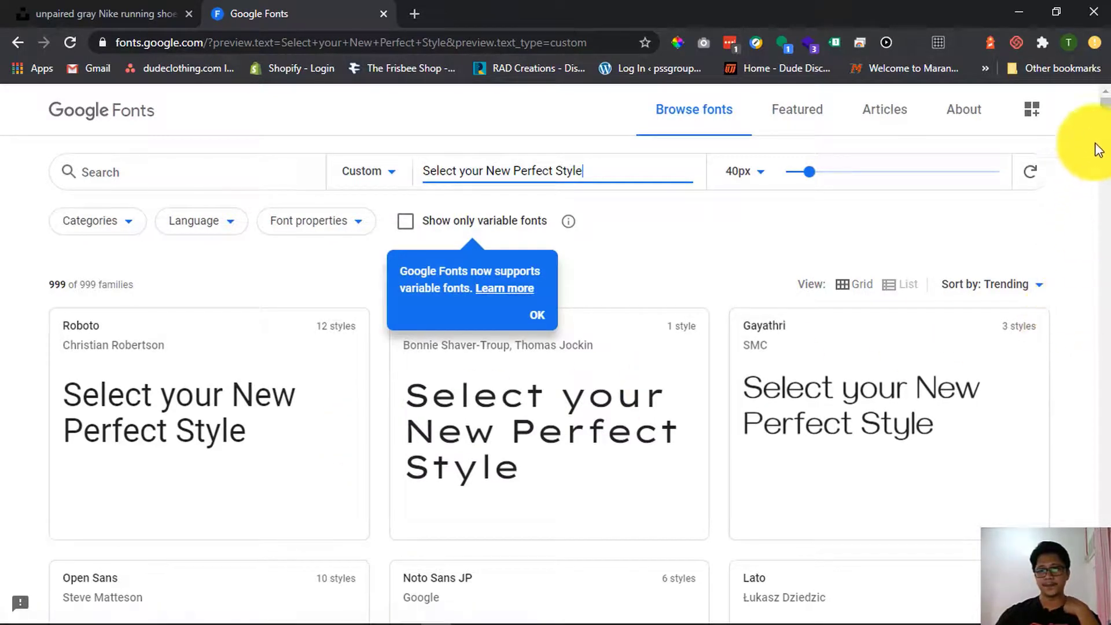
Compare how the heading looks in the different Google Fonts families, and return to Photoshop
left_click(1105, 124)
left_click(1105, 128)
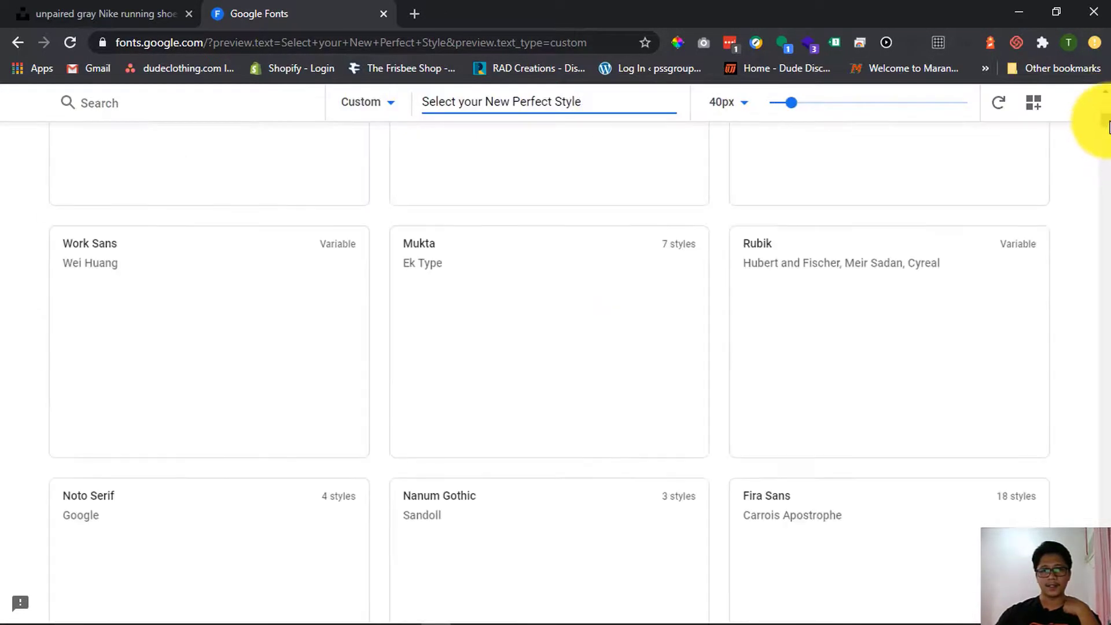
left_click(1106, 113)
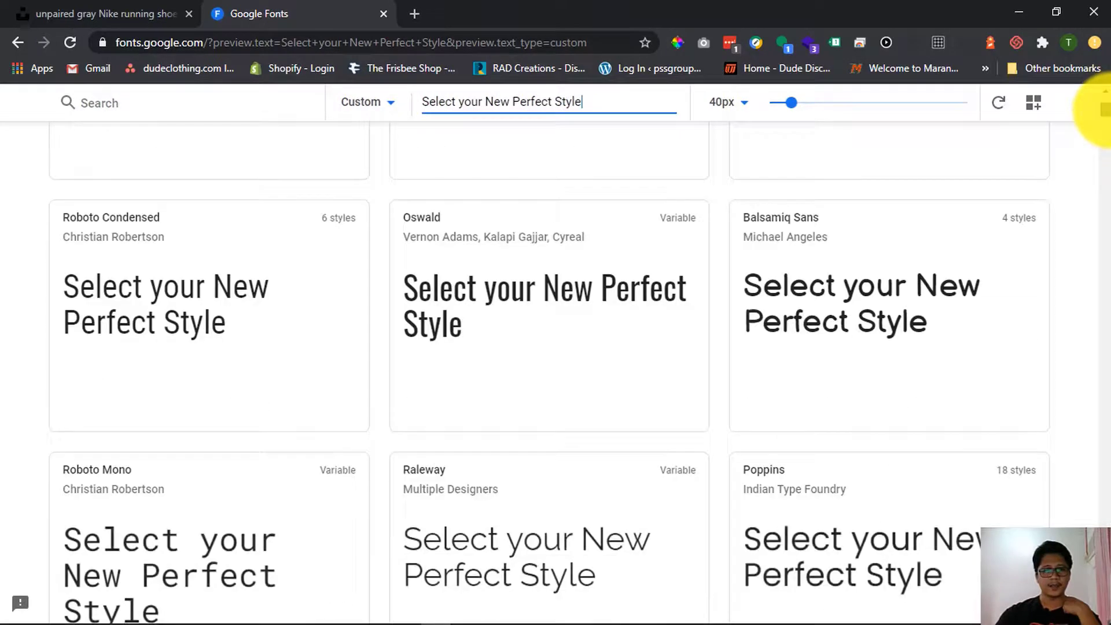
scroll(1102, 113, "down", 4)
scroll(1102, 114, "down", 8)
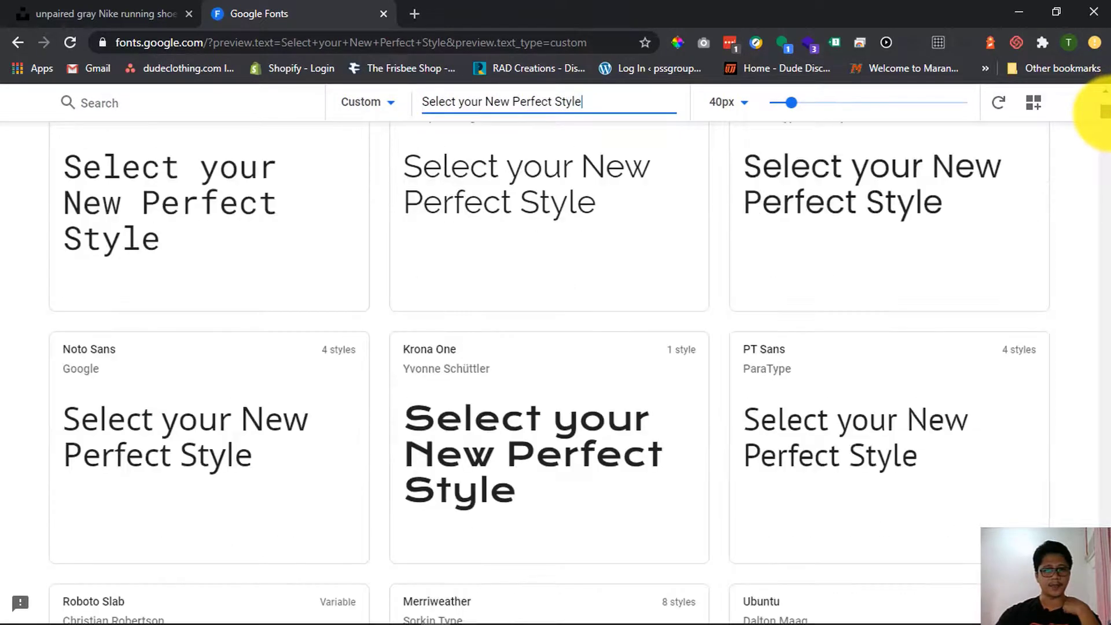
scroll(1102, 116, "down", 19)
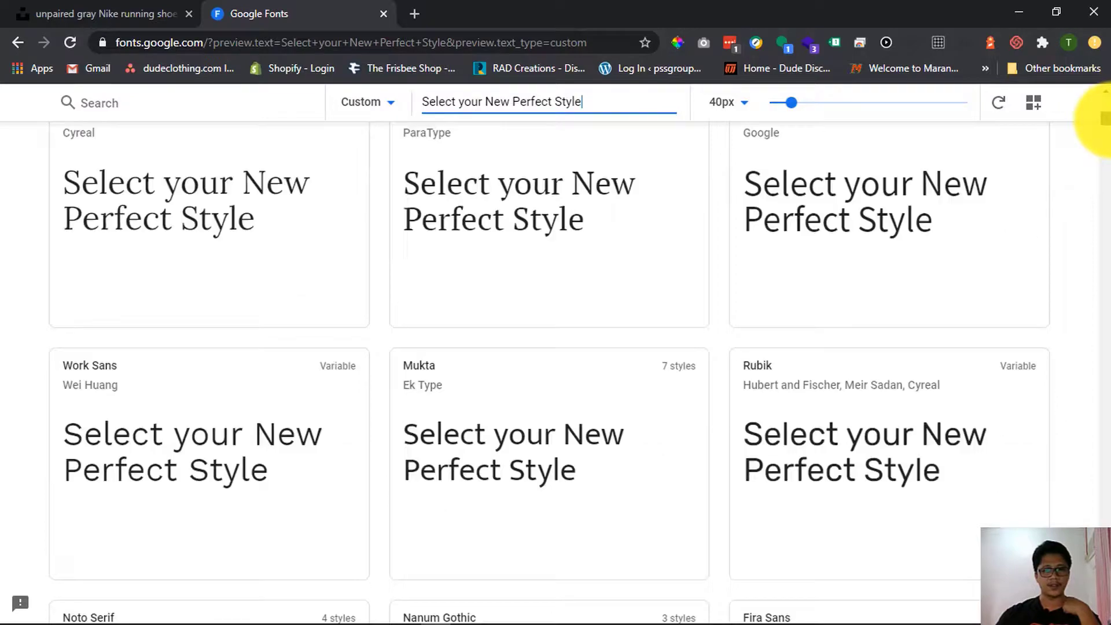
scroll(1102, 122, "down", 10)
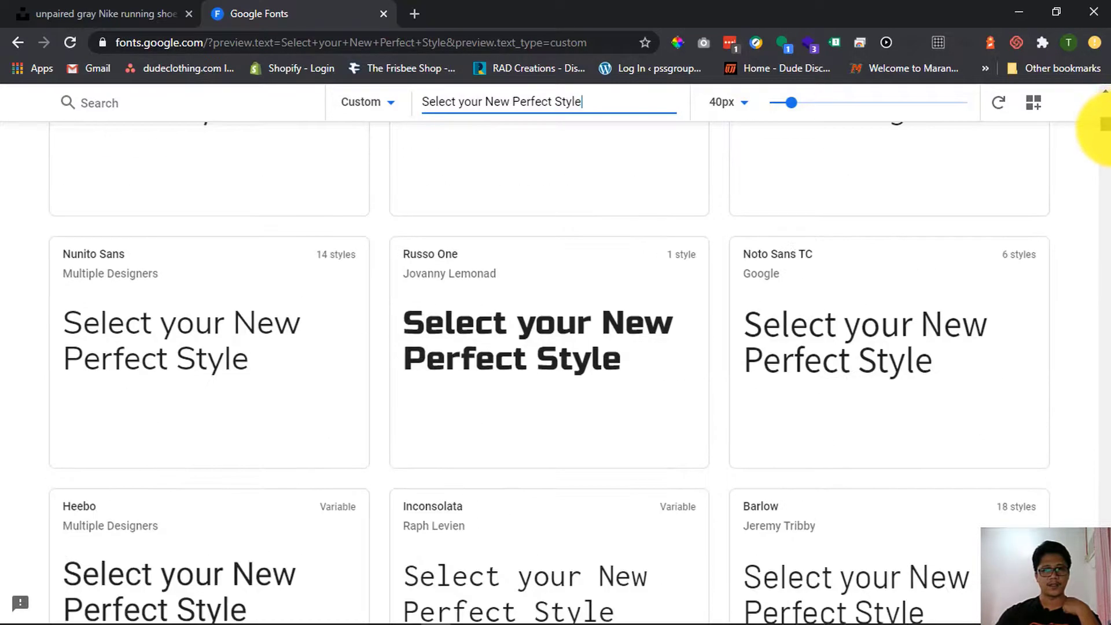
scroll(1101, 125, "down", 4)
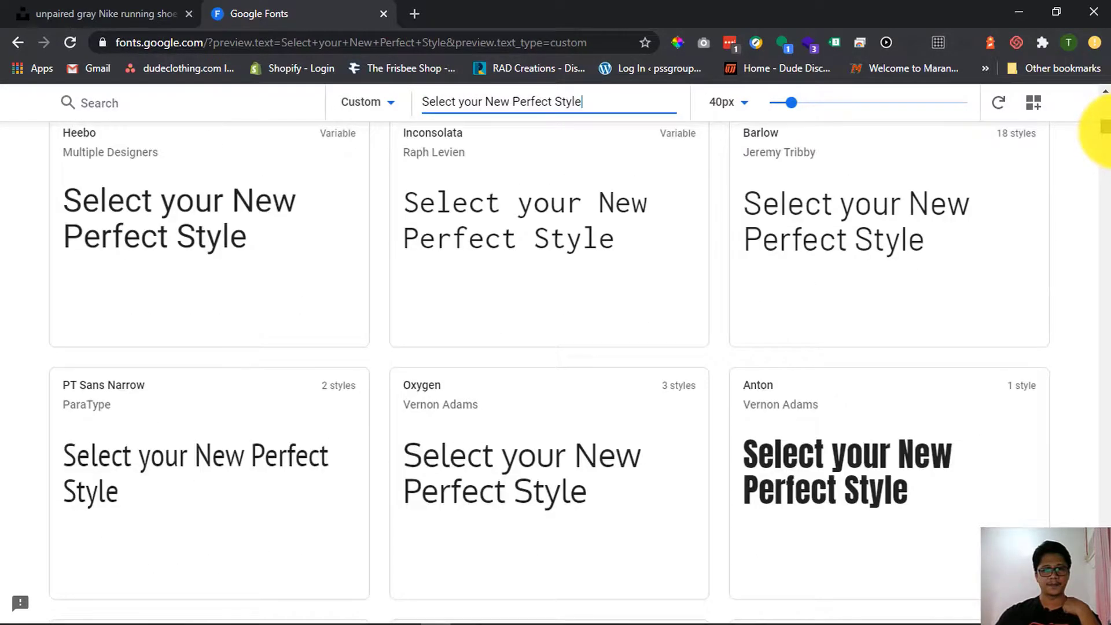
scroll(1102, 127, "up", 12)
scroll(1101, 128, "down", 12)
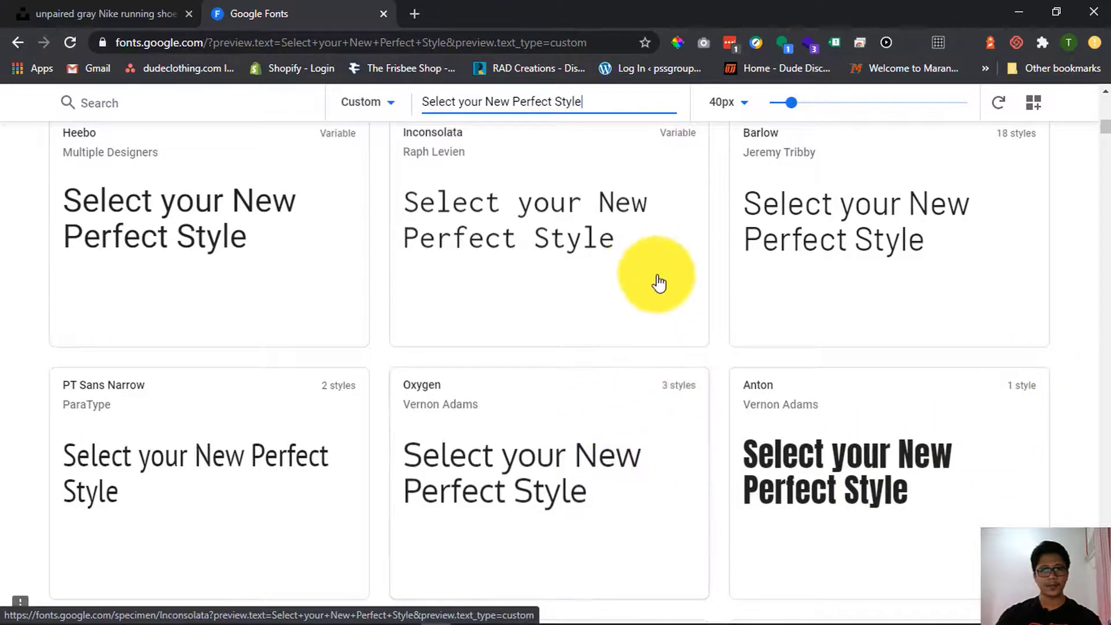
scroll(845, 366, "up", 1)
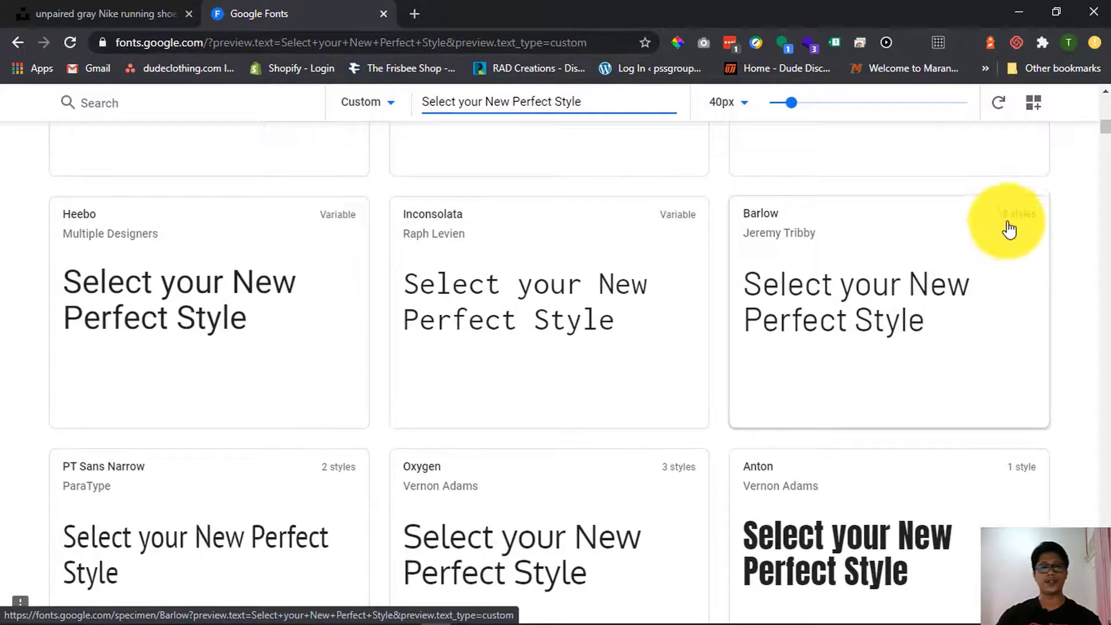
scroll(919, 370, "up", 4)
scroll(914, 405, "up", 20)
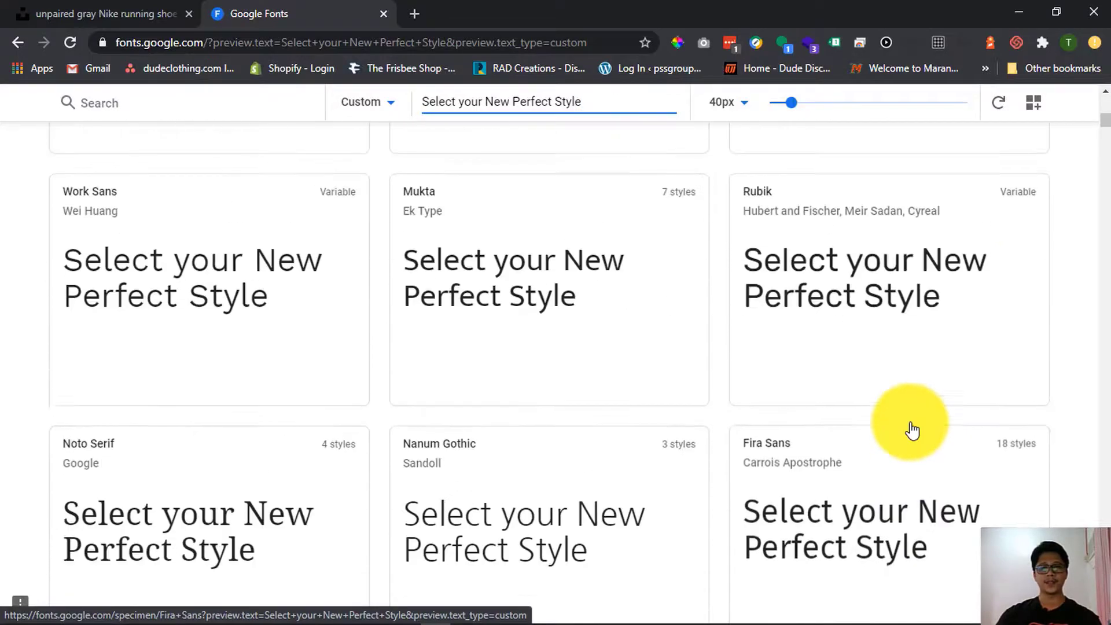
left_click(1016, 13)
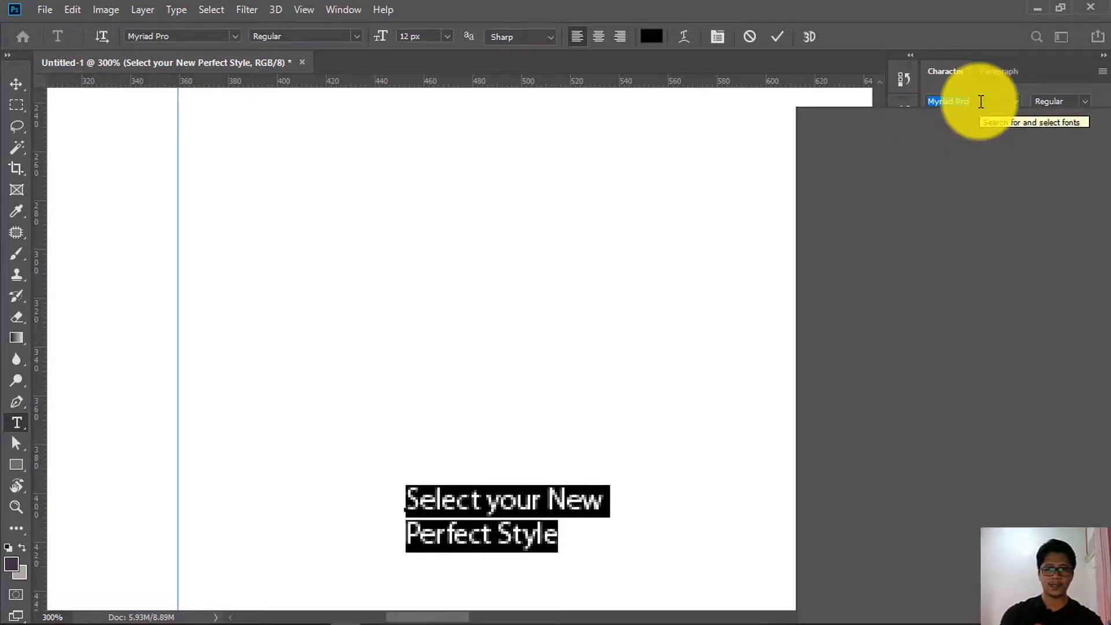
Set the font of the "Select your New Perfect Style" heading to Poppins Black and commit the text
type("popp")
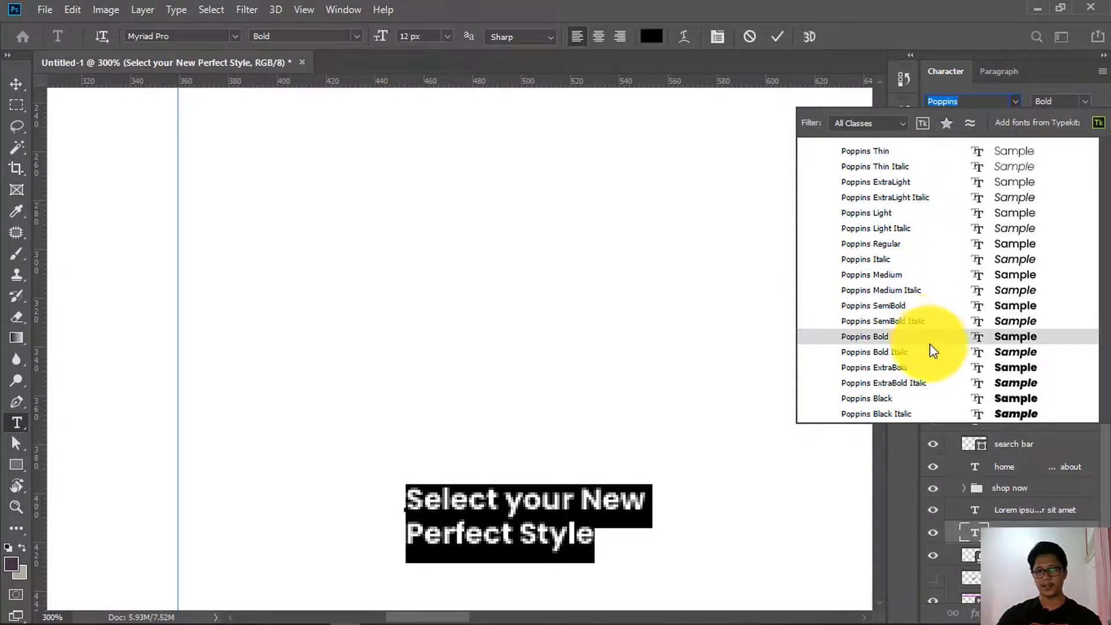
left_click(924, 398)
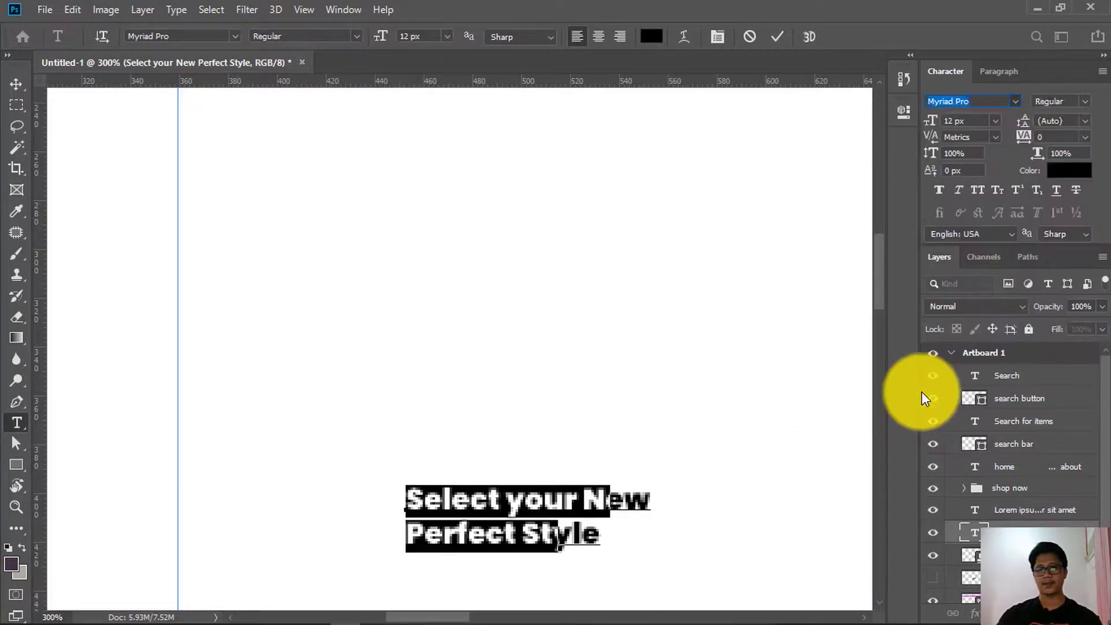
left_click(19, 92)
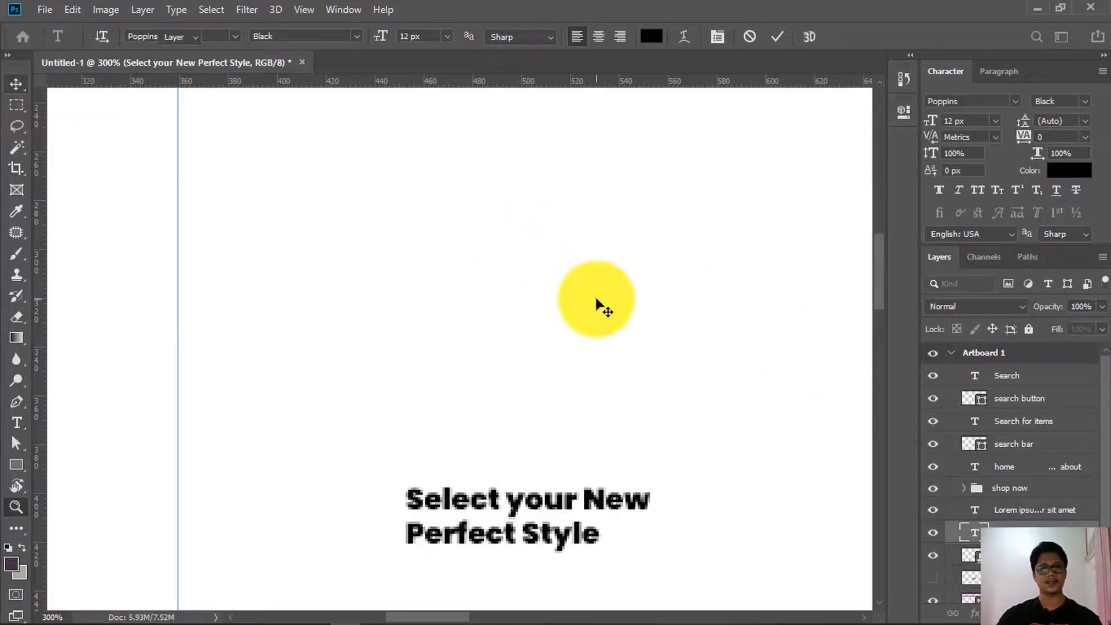
Enlarge the "Select your New Perfect Style" heading to a font size of 72 px
key("z")
left_click(594, 301, "alt")
left_click(594, 297, "alt")
left_click(641, 284, "alt")
left_click_drag(641, 284, 379, 322)
left_click(353, 284, "ctrl")
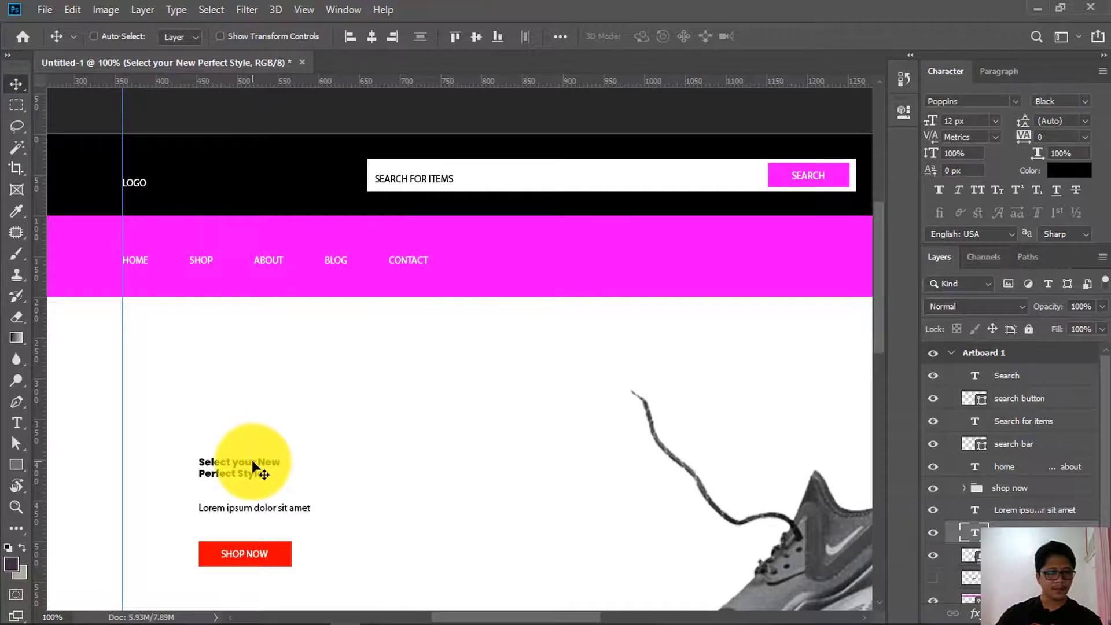
left_click(995, 121)
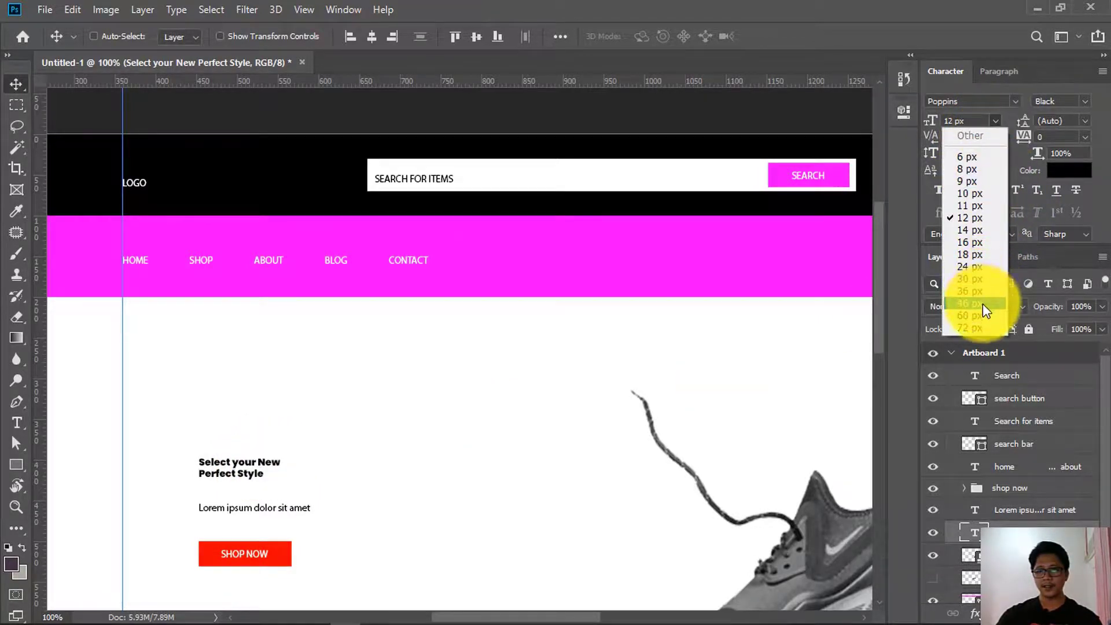
left_click(980, 325)
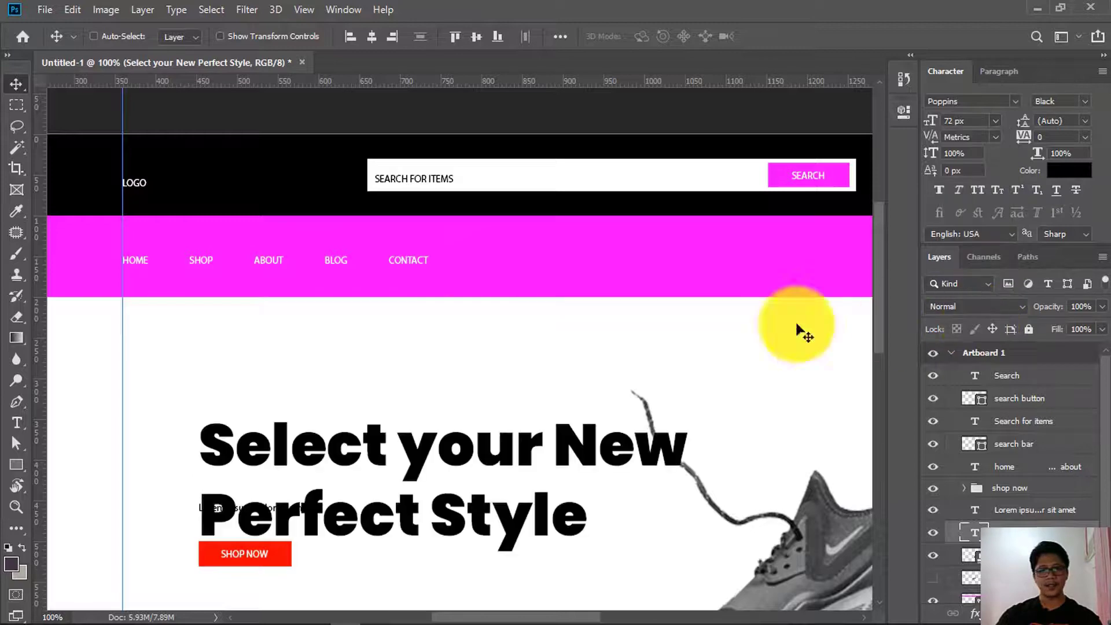
Move the enlarged heading so that its left edge lines up with the vertical guide
key("z")
left_click(418, 366, "alt")
left_click_drag(446, 372, 393, 233)
Move the "Lorem ipsum dolor sit amet" line out from behind the heading to below the SHOP NOW button
left_click(307, 310, "ctrl")
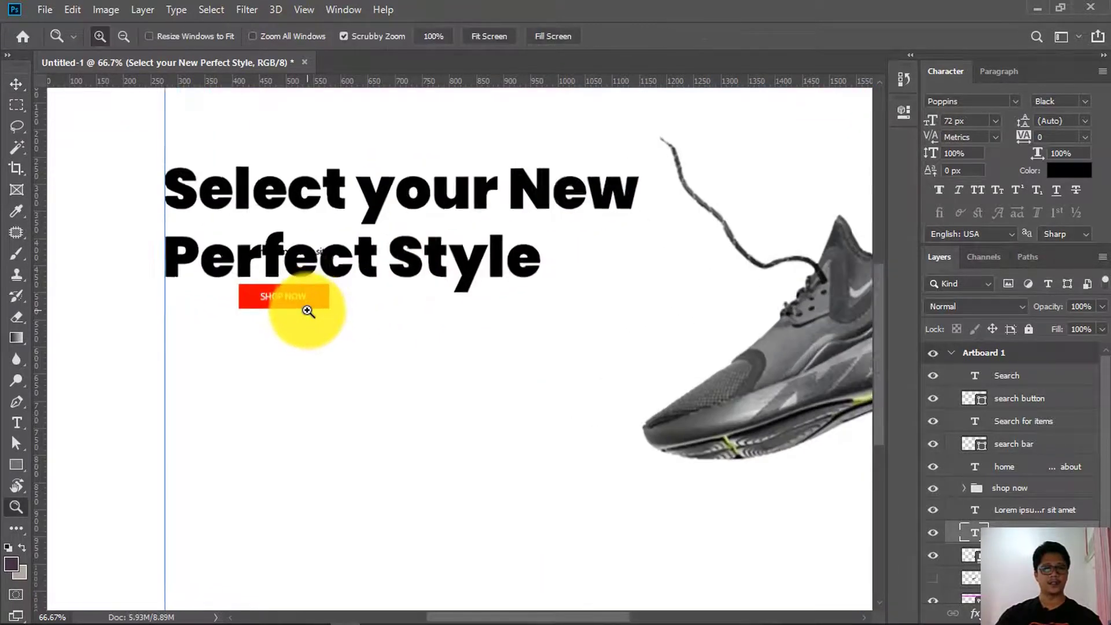
left_click(307, 310, "ctrl")
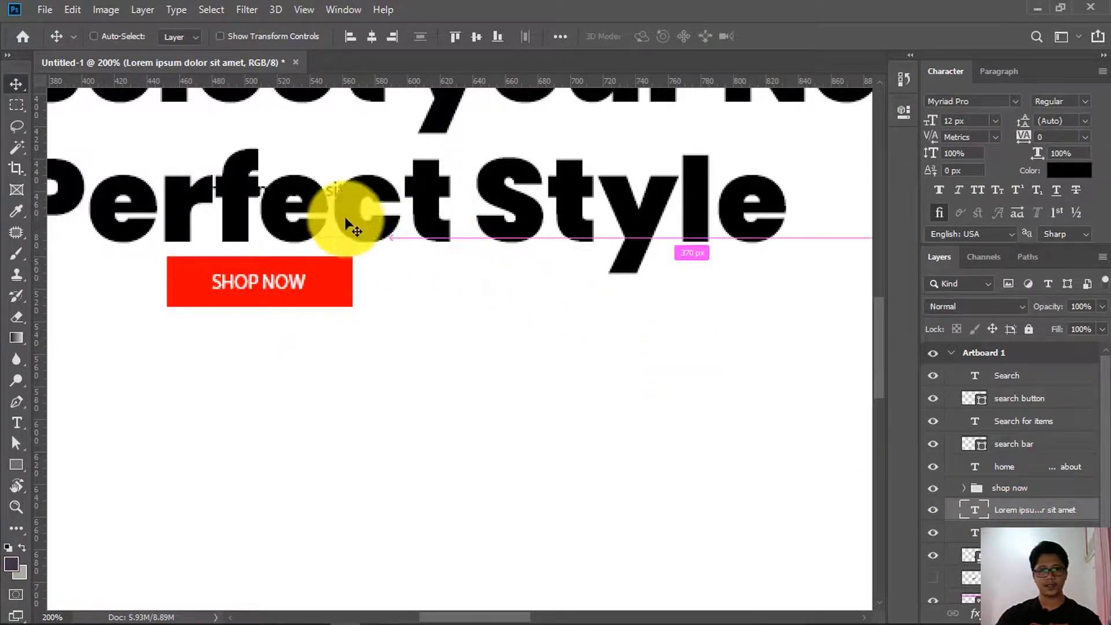
left_click_drag(331, 190, 354, 306)
Set the "Lorem ipsum dolor sit amet" text to 18 px and its font to Lato Regular
left_click(298, 365, "alt")
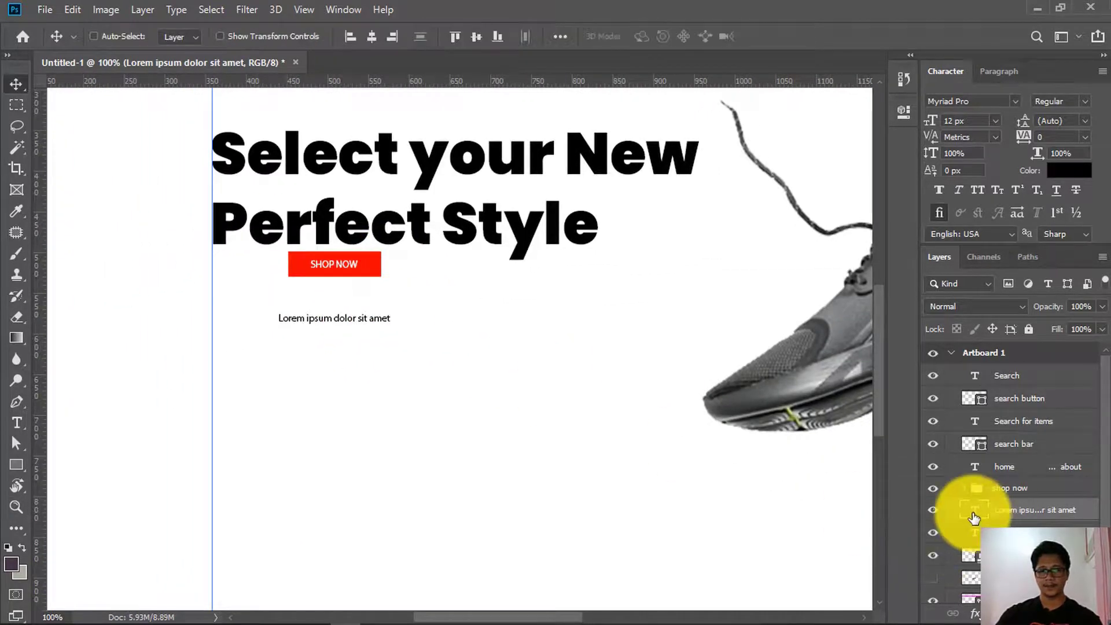
left_click(995, 121)
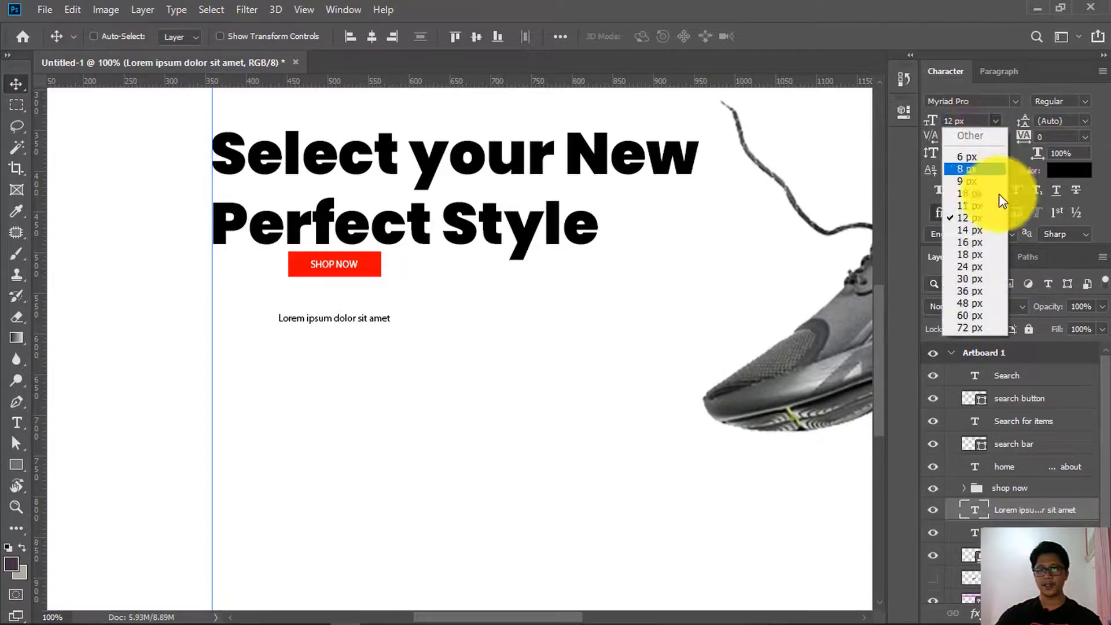
left_click(970, 255)
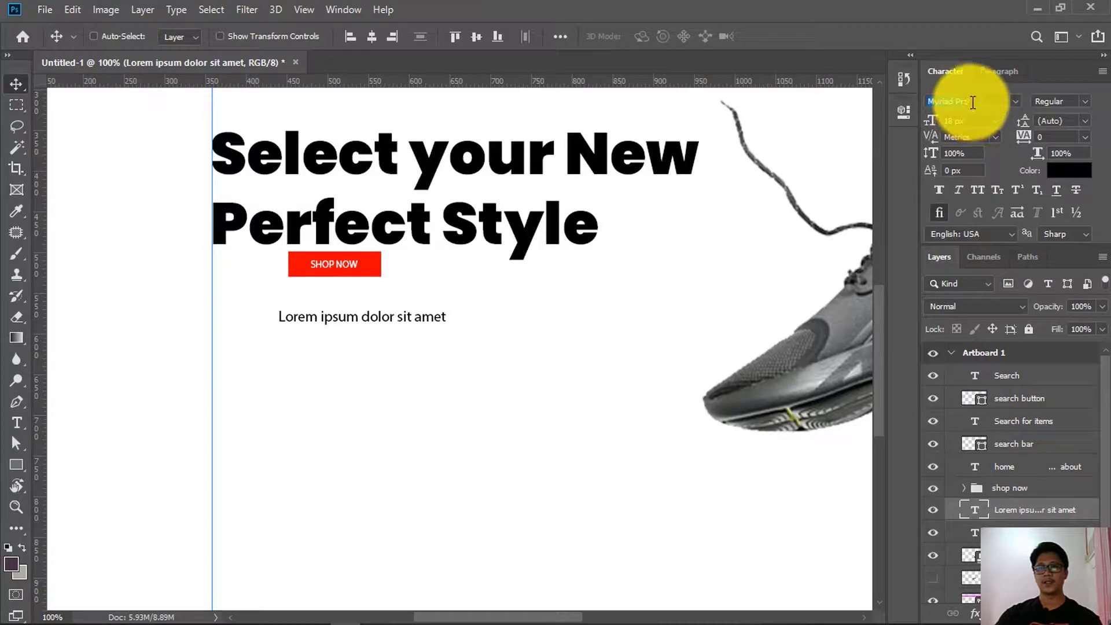
type("p")
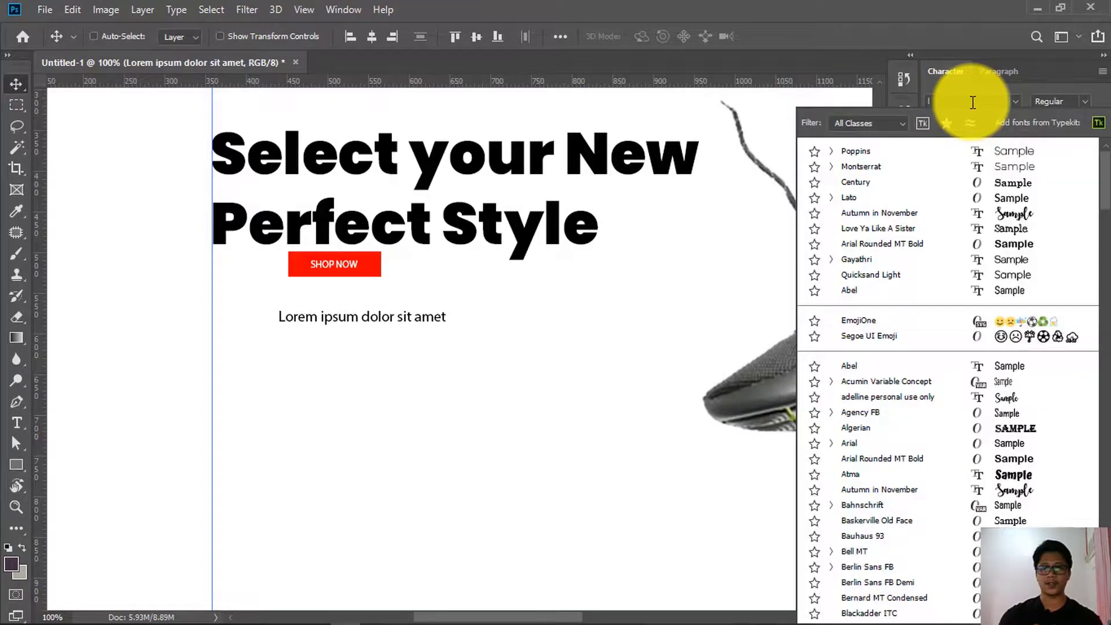
type("lato")
key("Return")
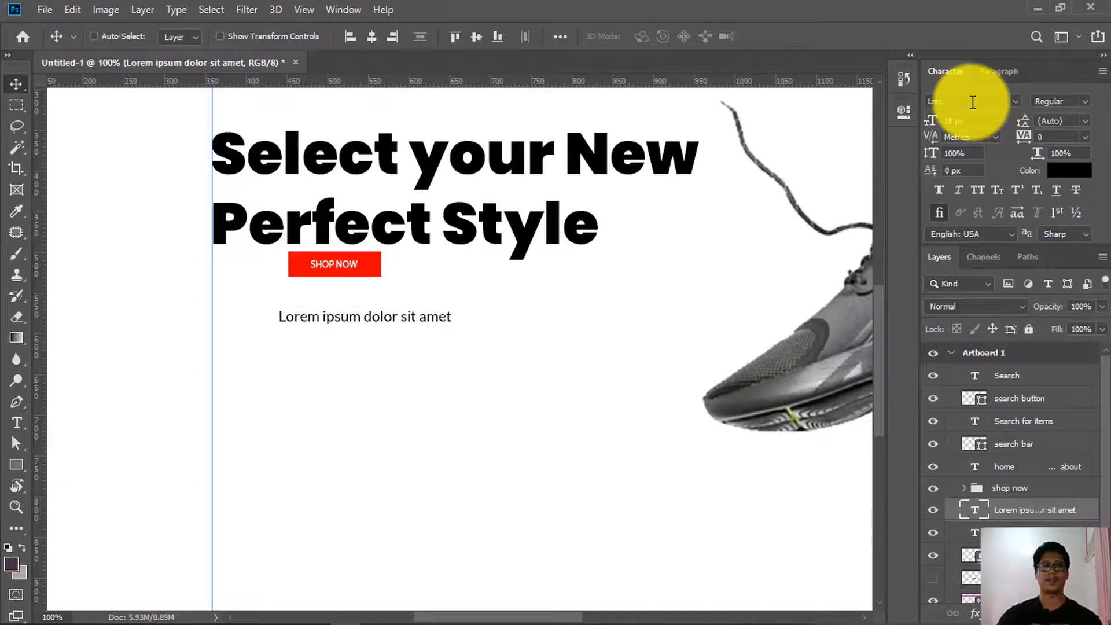
Align the Lorem ipsum line's left edge with the vertical guide and set its font size to 30 px
left_click_drag(405, 324, 342, 329)
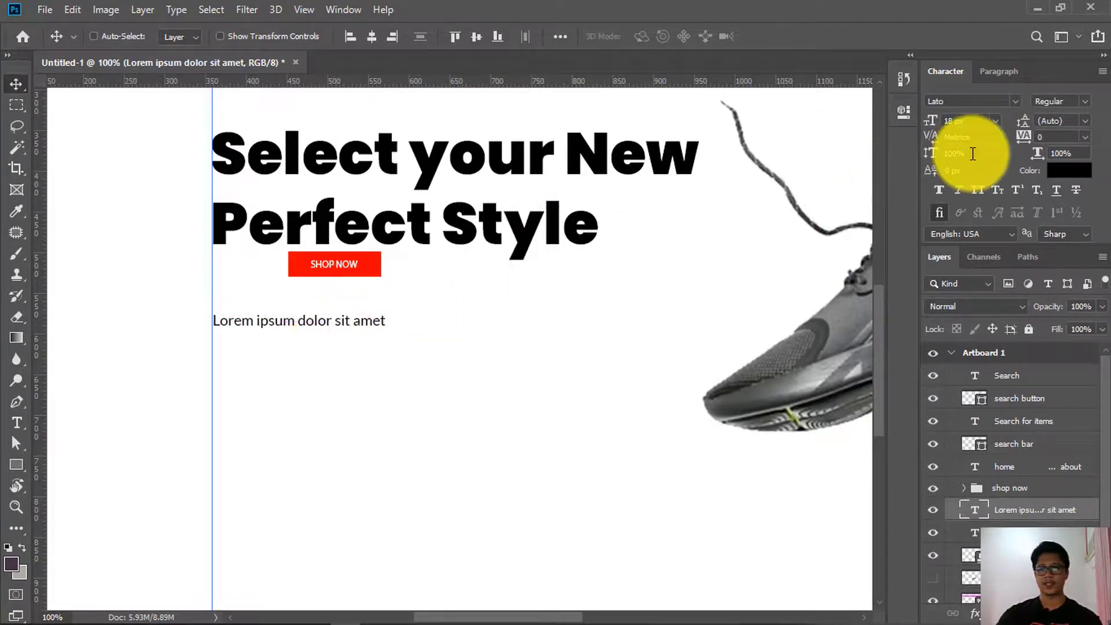
left_click(991, 121)
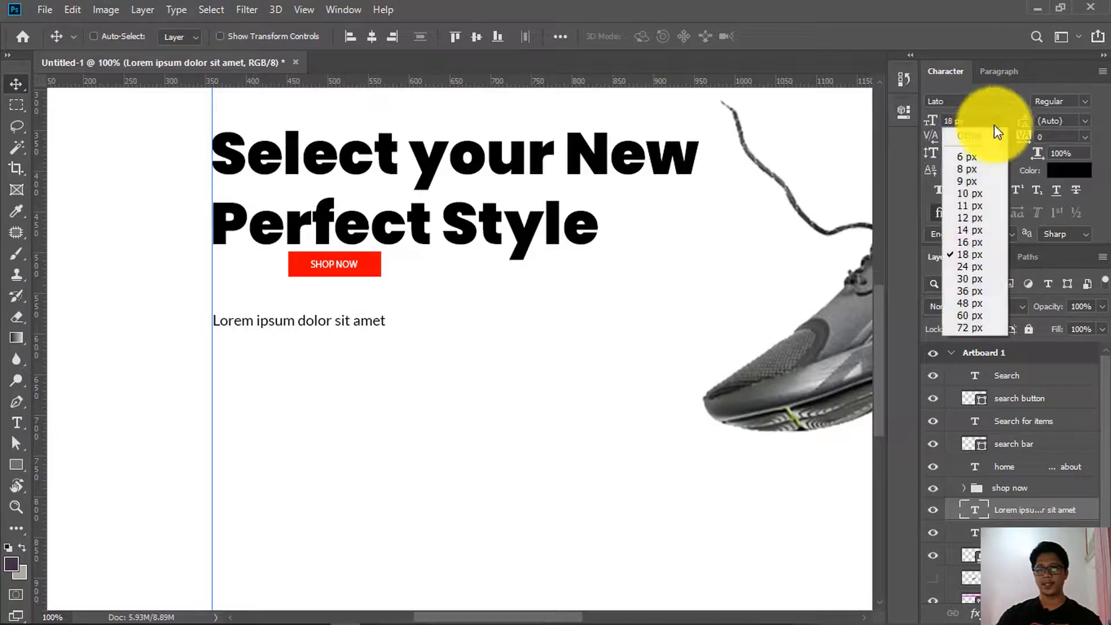
left_click(970, 291)
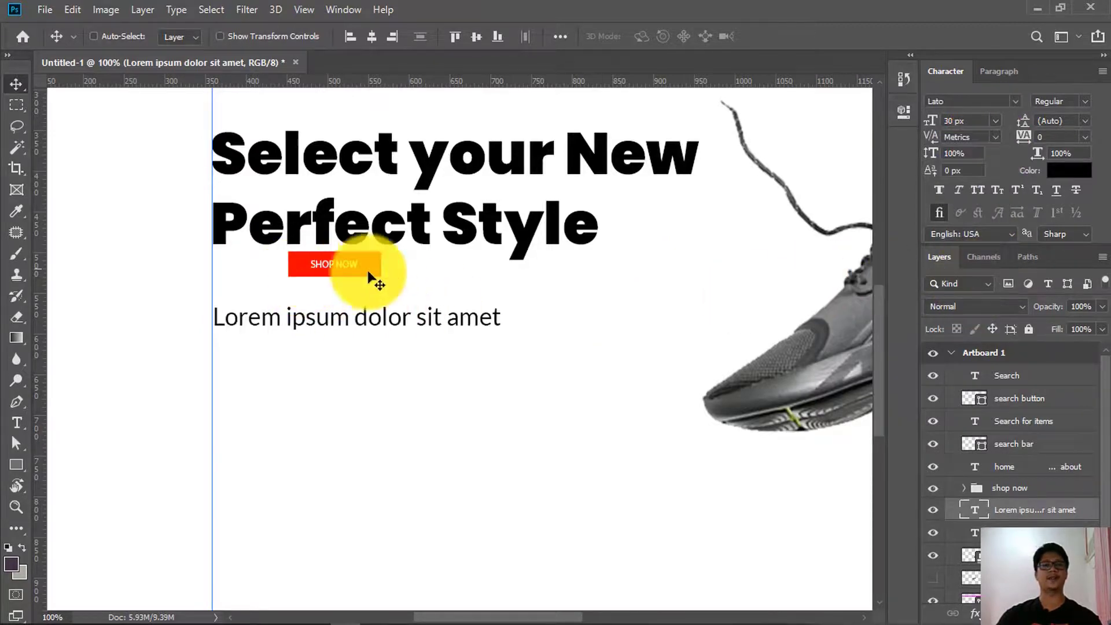
Move the red SHOP NOW button with its label below the Lorem ipsum line, its left edge flush with the vertical guide
left_click(423, 296, "alt")
left_click_drag(408, 325, 407, 283)
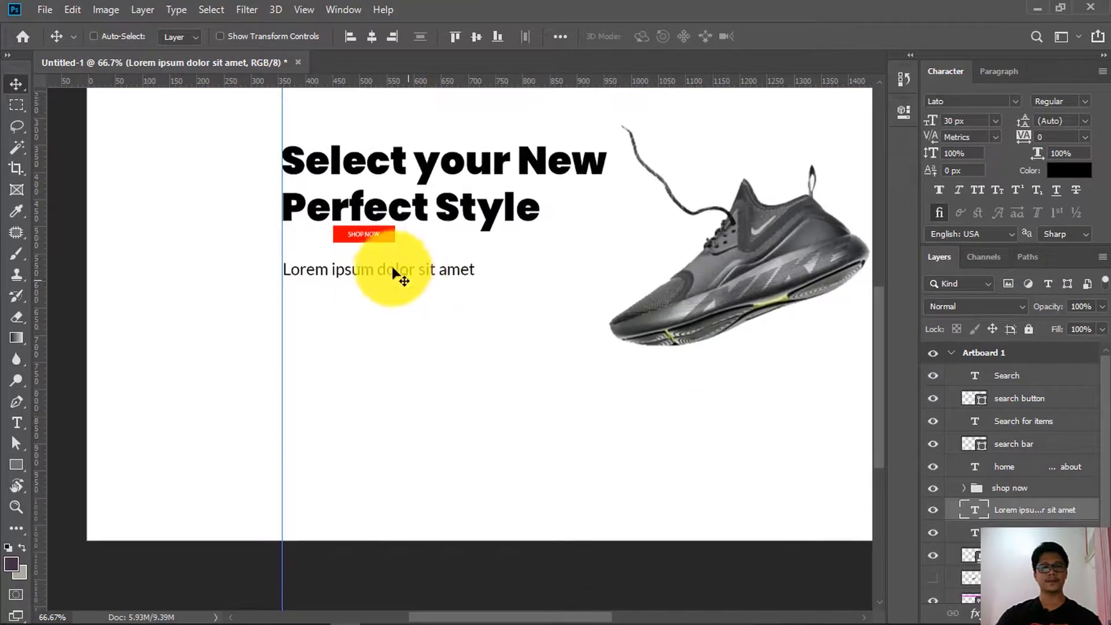
left_click(372, 239, "ctrl")
left_click(377, 237, "ctrl+shift")
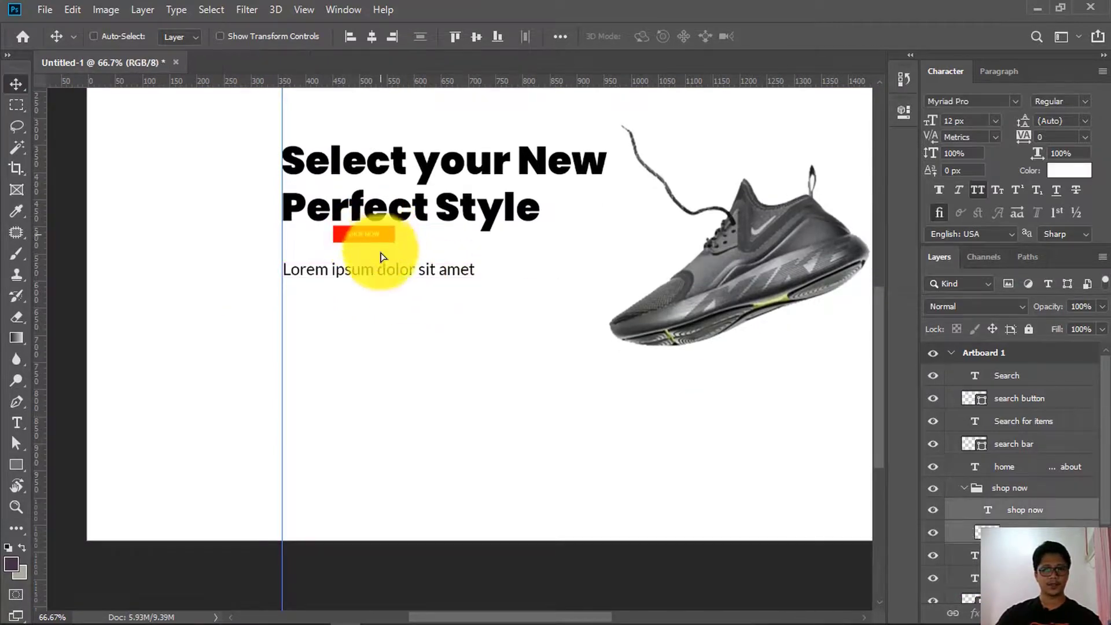
left_click_drag(369, 236, 335, 310)
key("z")
left_click(325, 322)
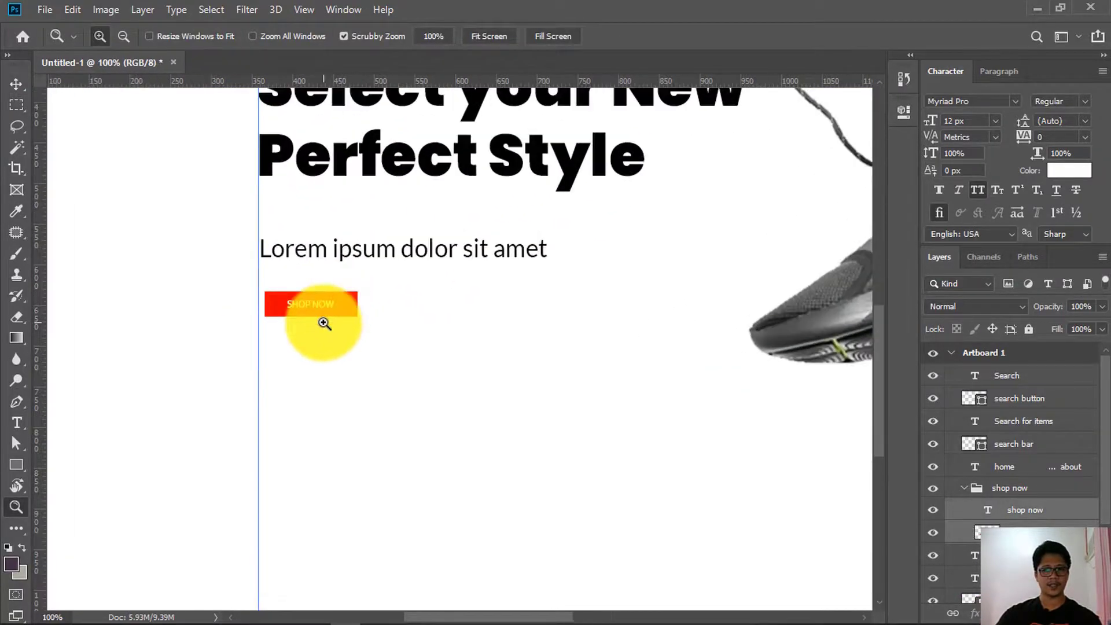
left_click(324, 323)
key("v")
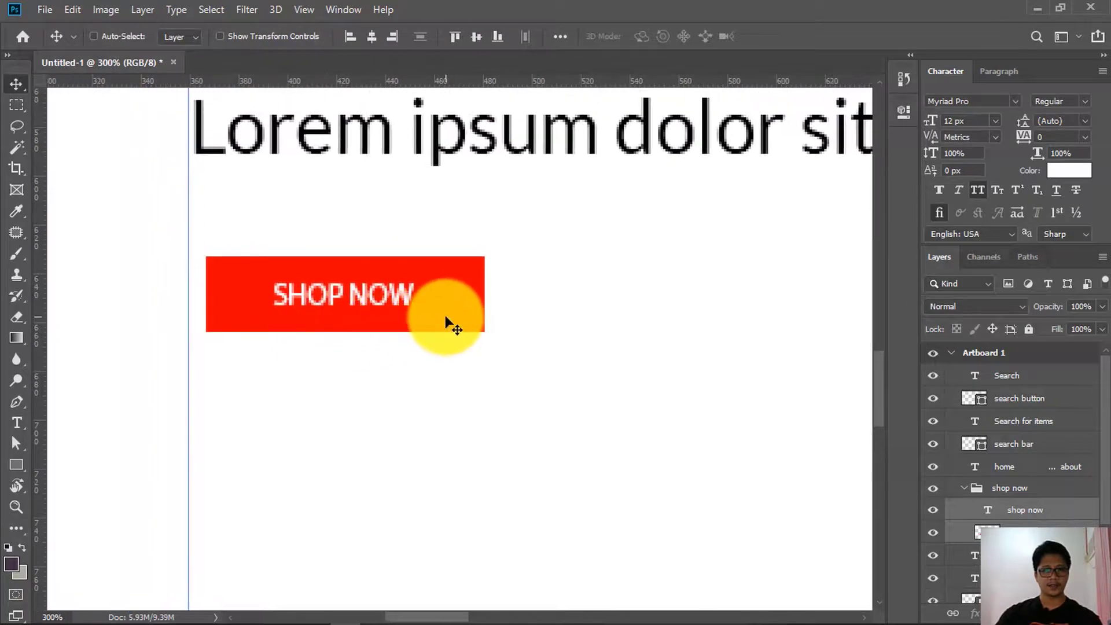
left_click_drag(454, 322, 429, 325)
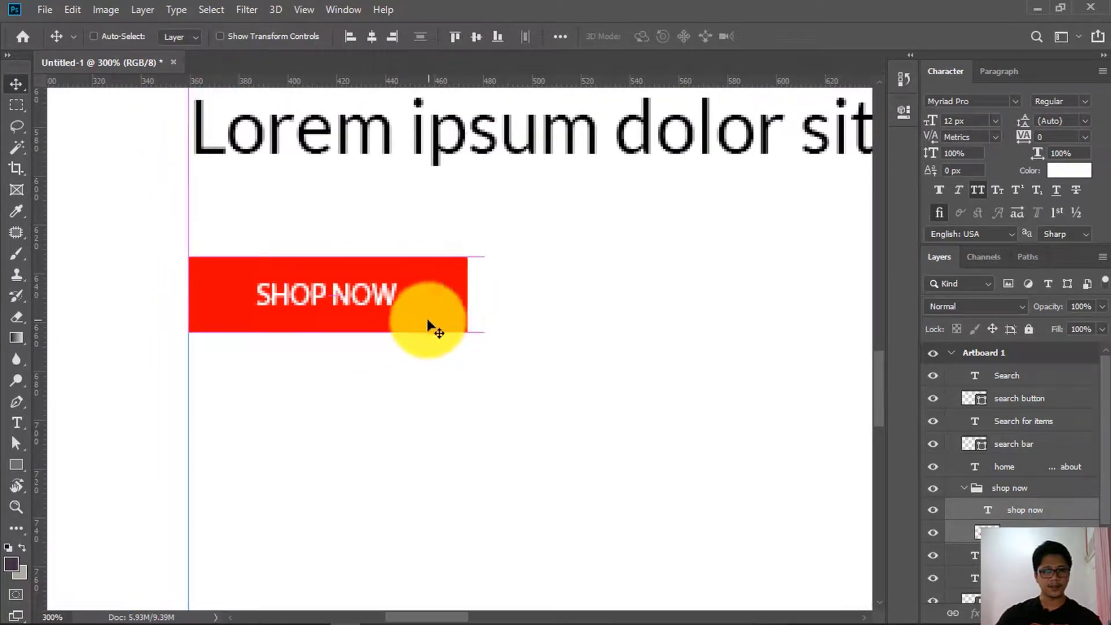
Widen the red button shape behind the SHOP NOW label to 180 px with Free Transform
left_click(454, 312, "ctrl")
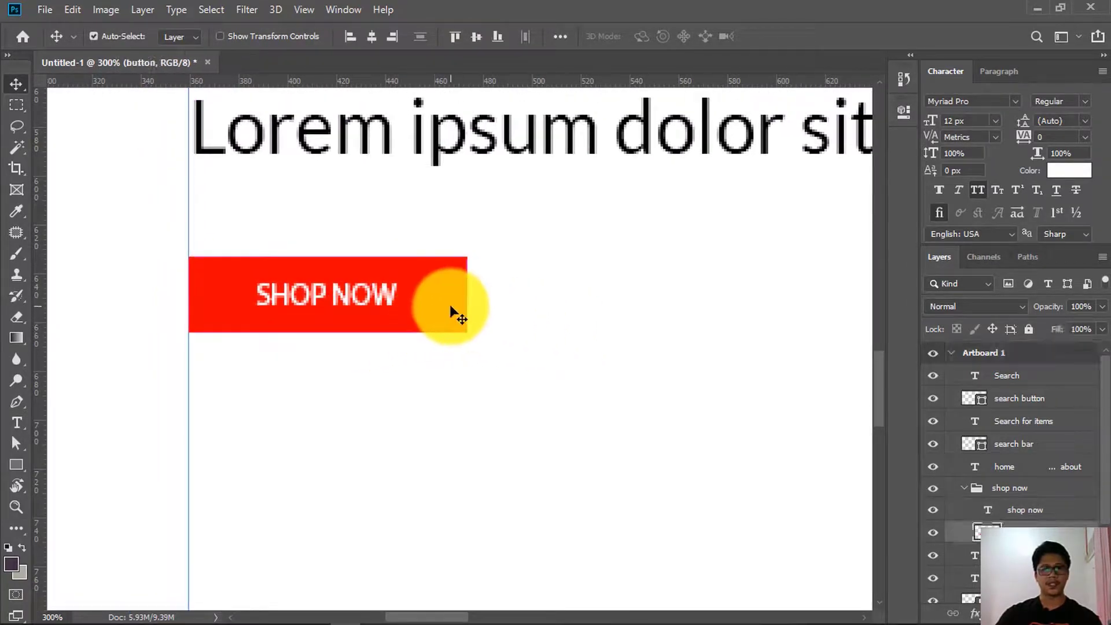
key("ctrl+t")
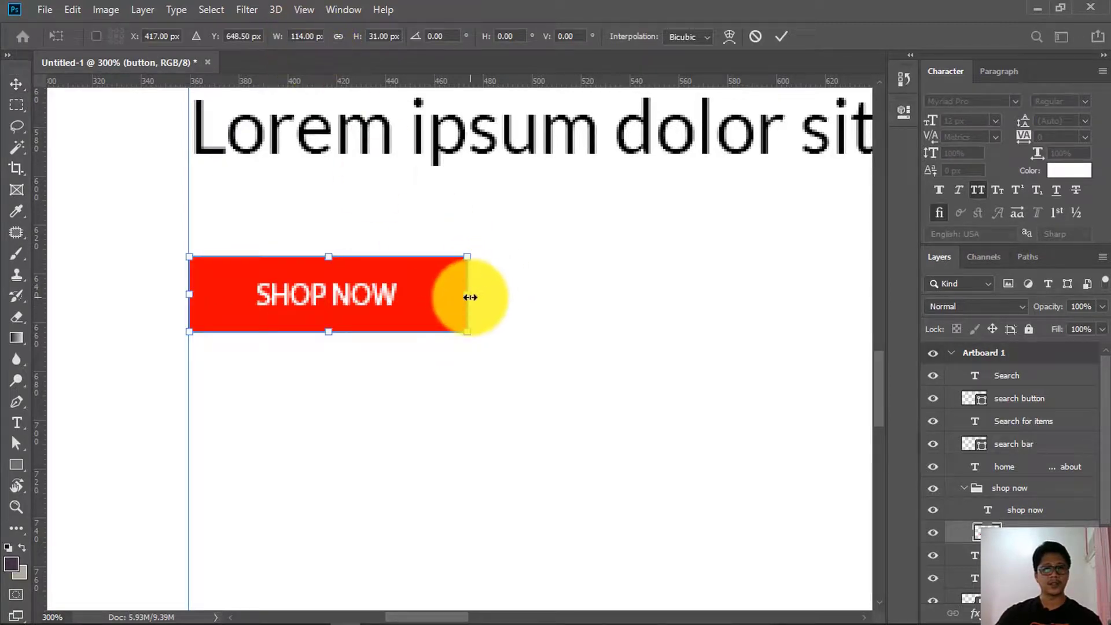
left_click_drag(469, 294, 631, 298)
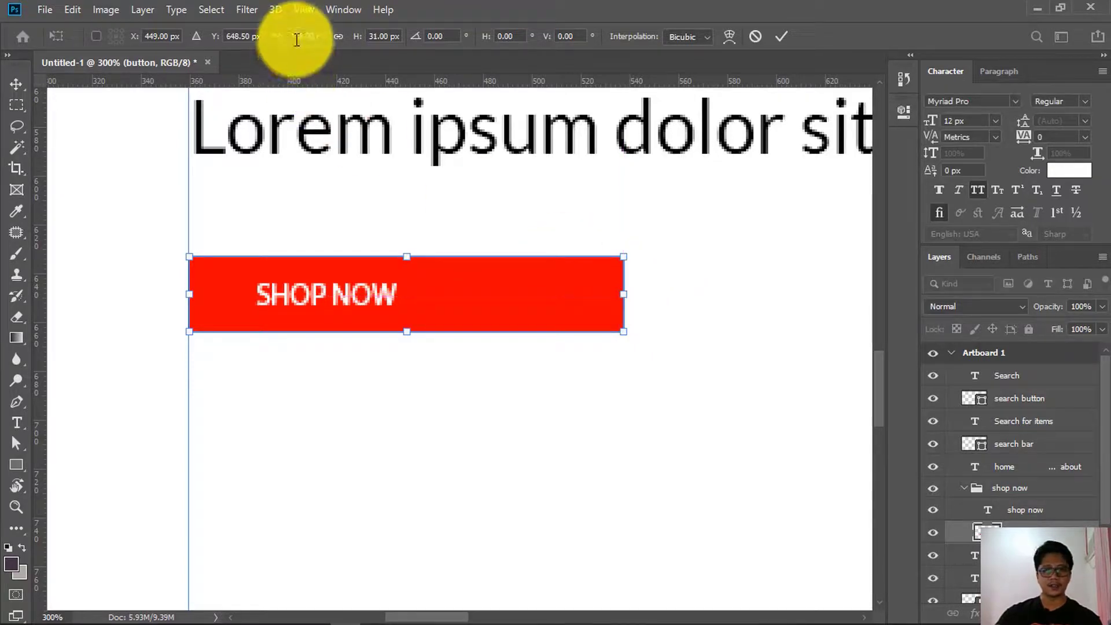
double_click(298, 37)
type("180")
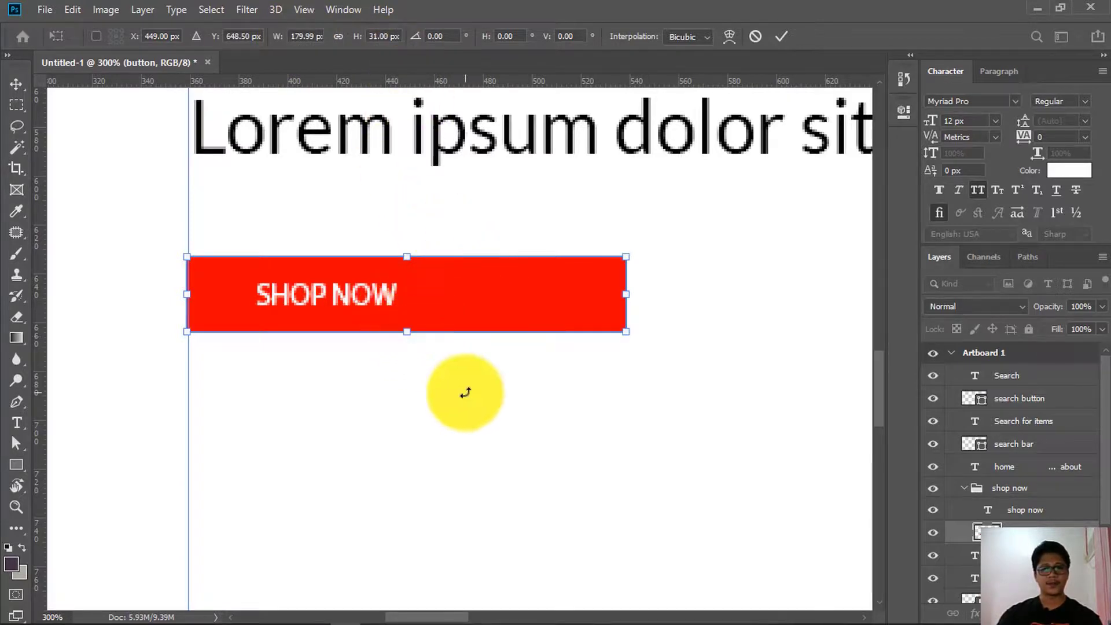
left_click(17, 90)
Extend the red button shape downward to a height of 60 px with Free Transform
key("z")
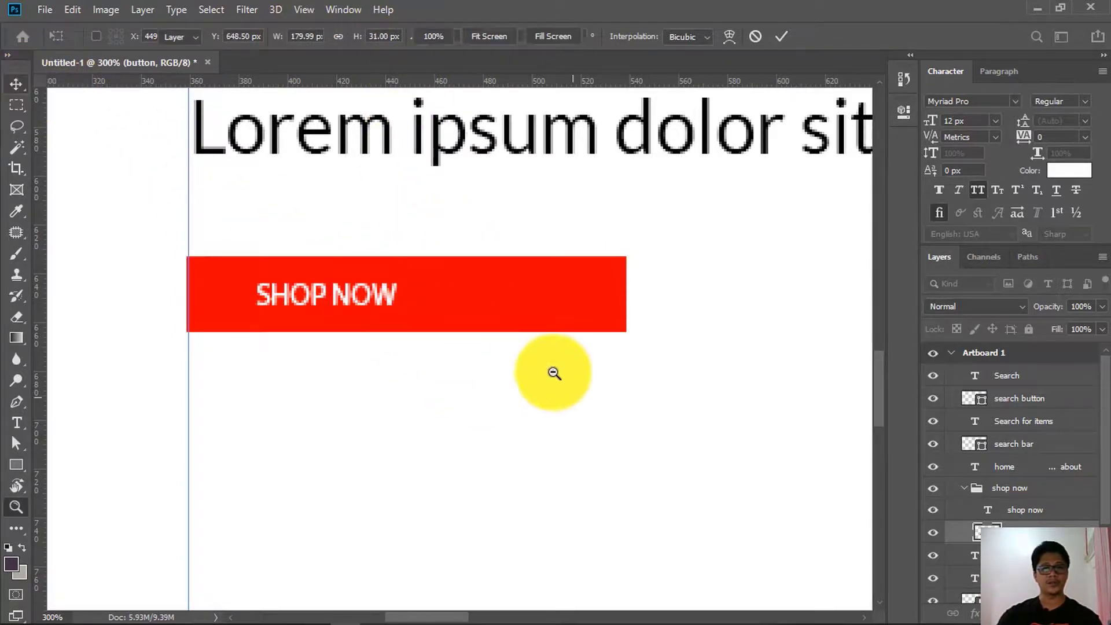
left_click(426, 304, "alt")
left_click(426, 304, "alt")
left_click(426, 304, "alt")
left_click(426, 302, "alt")
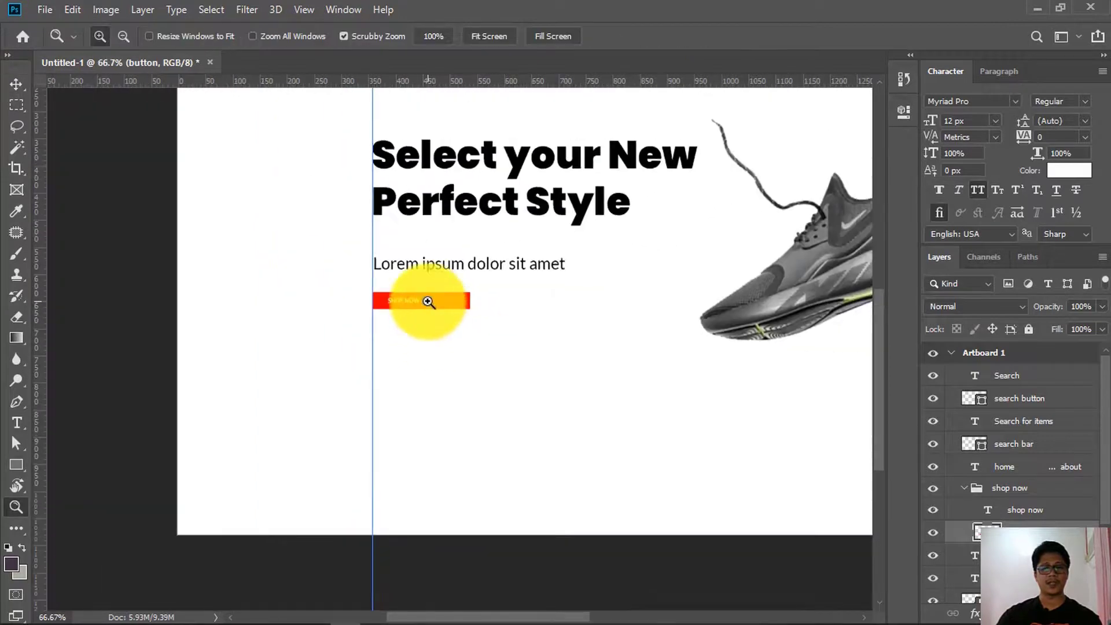
left_click(426, 302)
left_click(427, 302)
key("v")
key("ctrl+t")
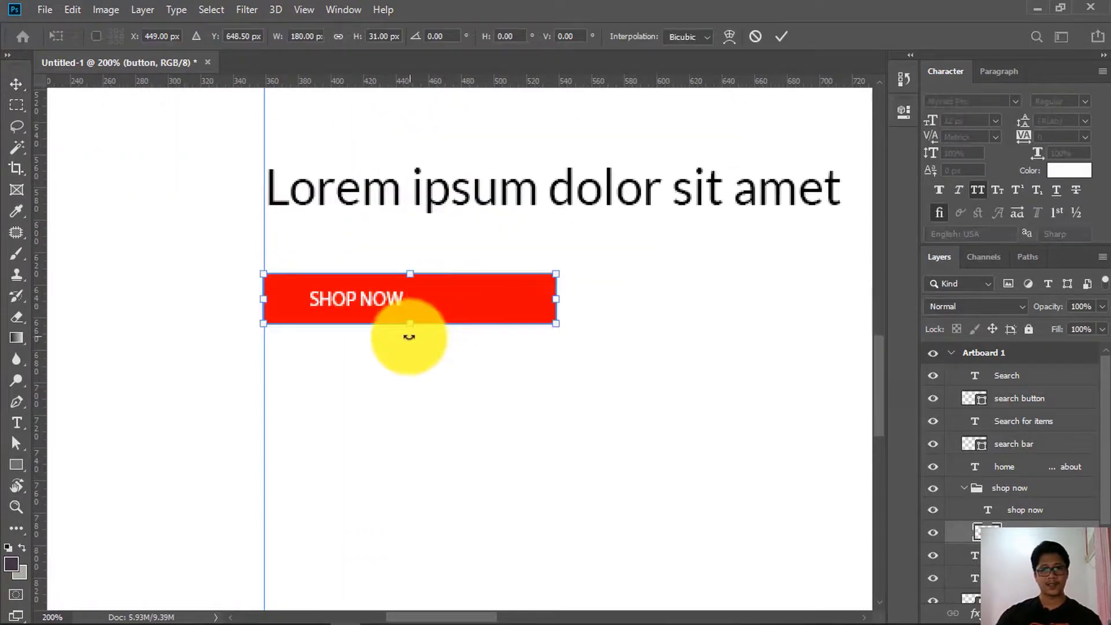
left_click_drag(410, 330, 410, 349)
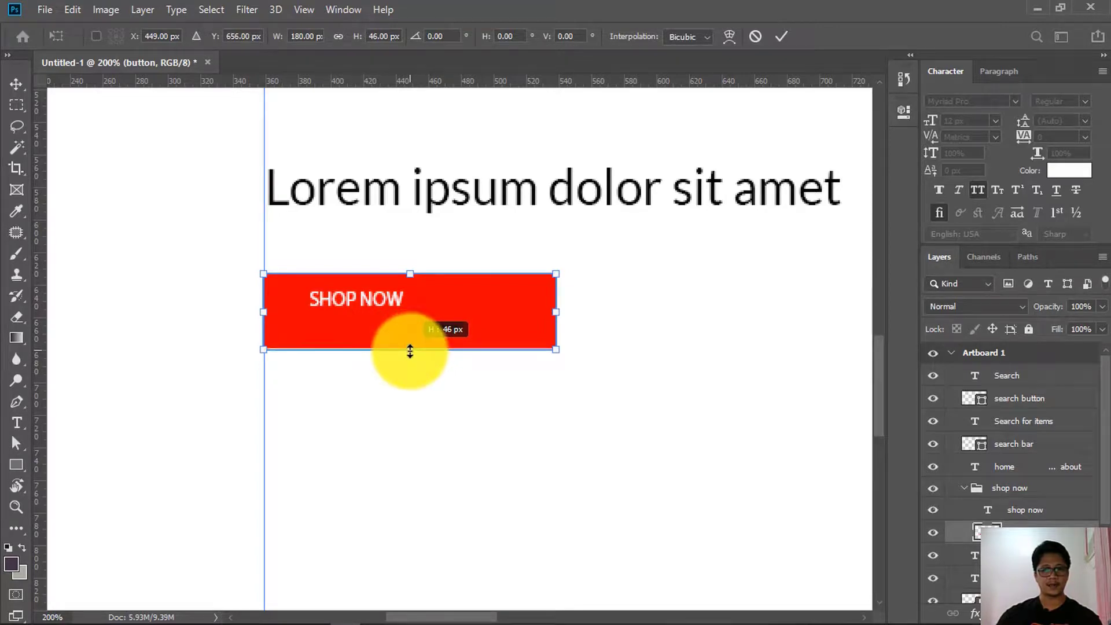
left_click_drag(409, 356, 411, 370)
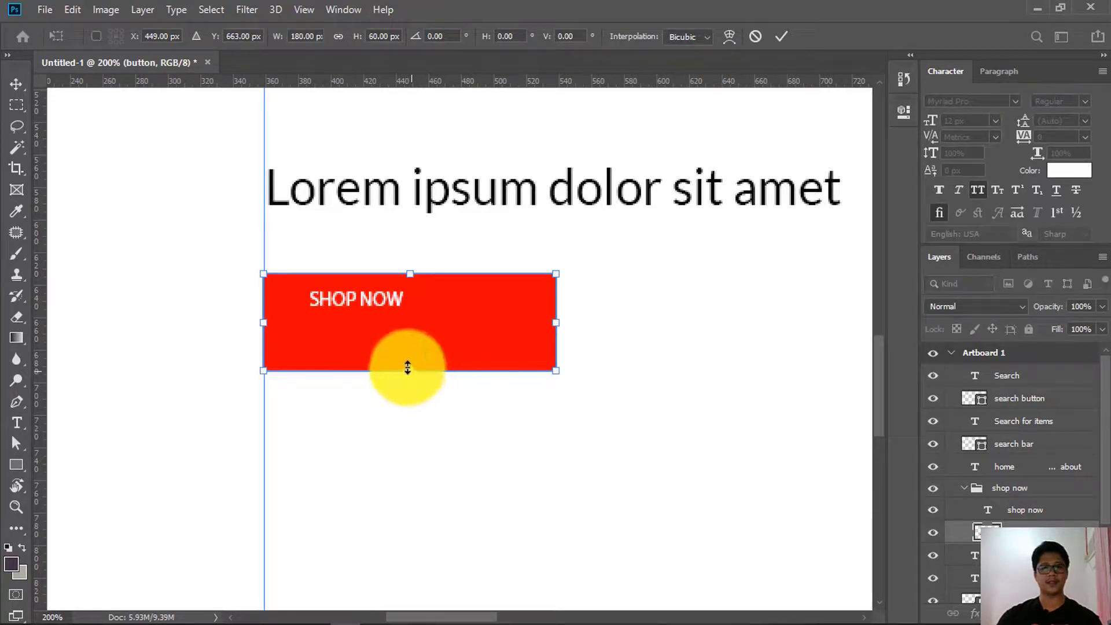
left_click(16, 84)
Center the SHOP NOW label horizontally and vertically on the red button shape
left_click(369, 299, "ctrl")
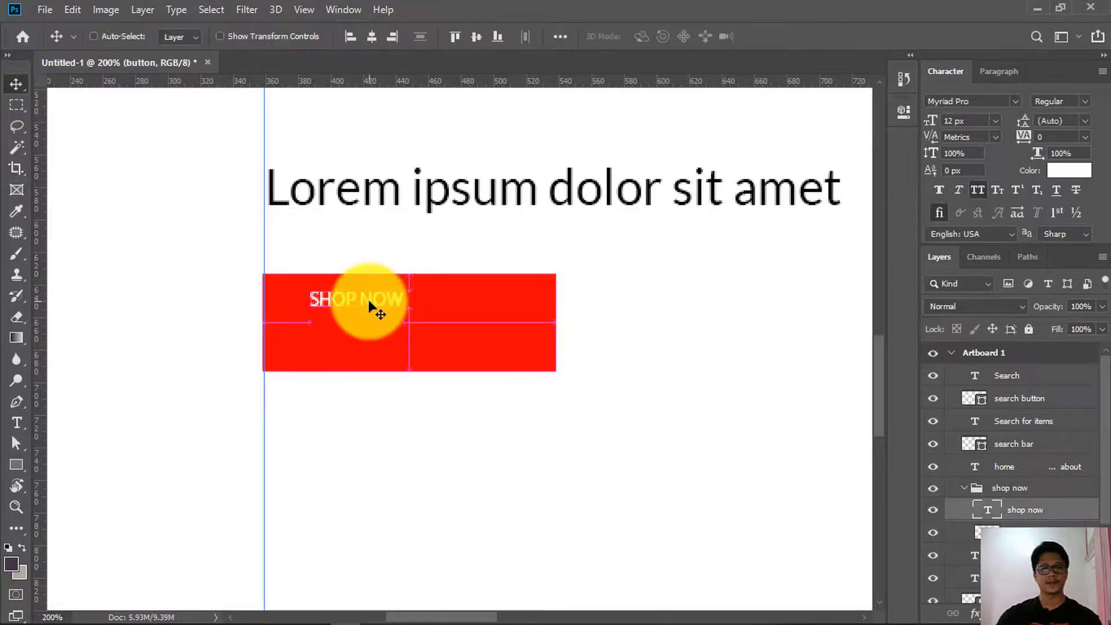
key("ctrl+shift+a")
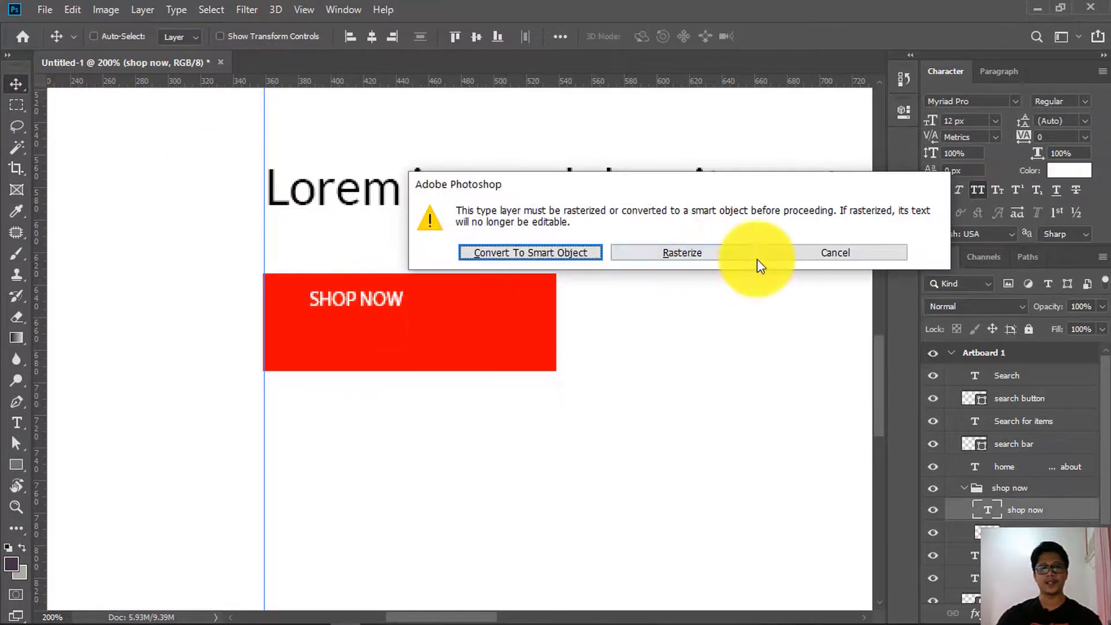
left_click(821, 254)
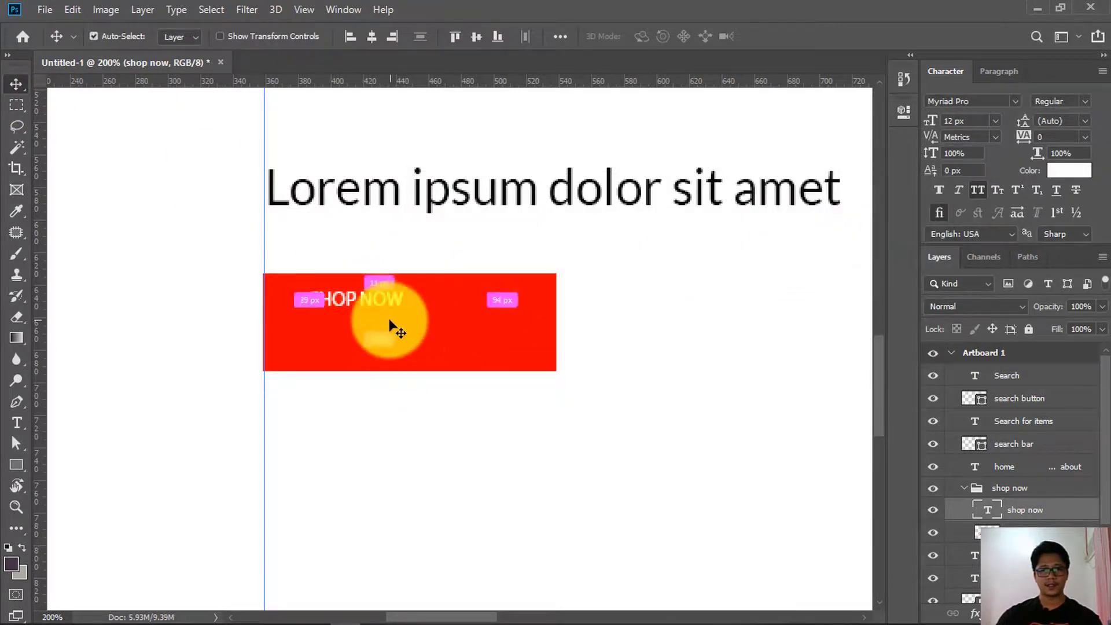
left_click(426, 327, "ctrl+shift")
left_click(371, 38)
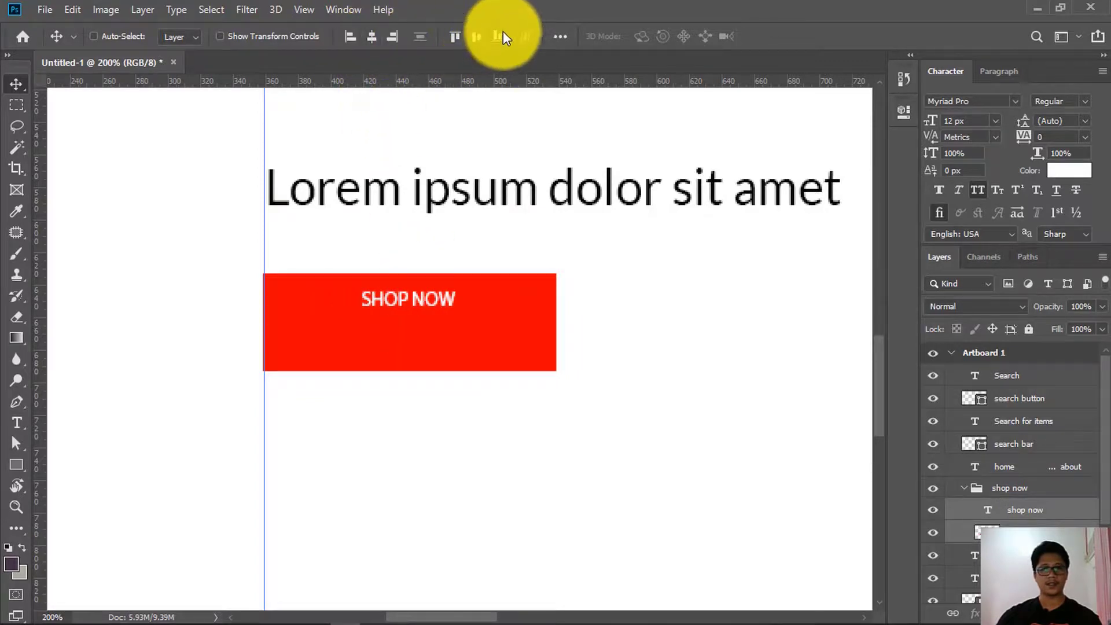
left_click(477, 38)
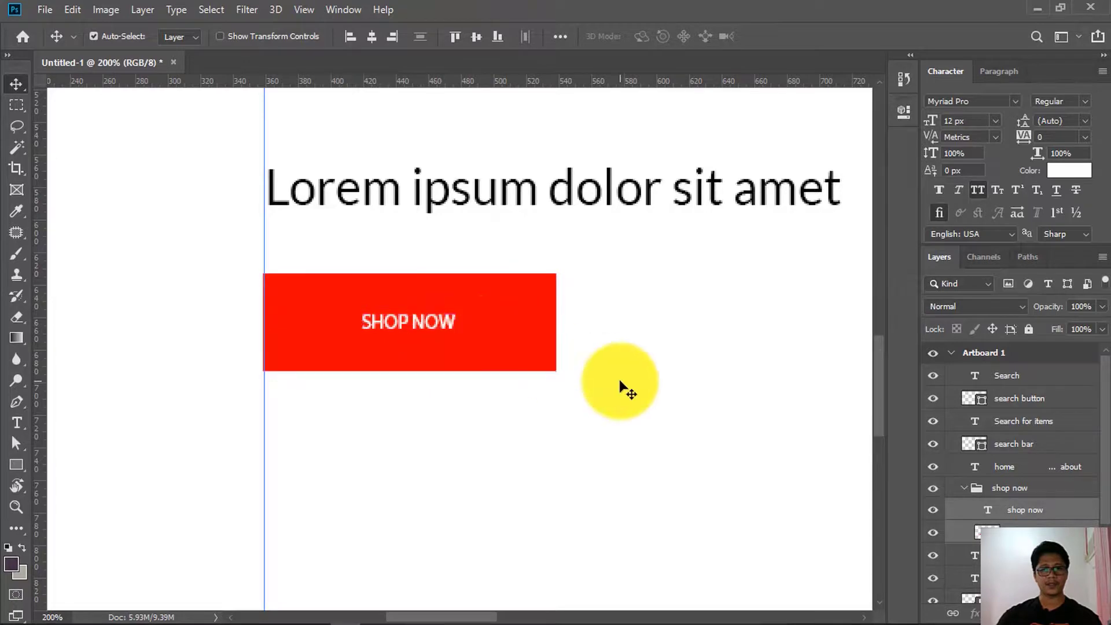
Examine the SHOP NOW label on the red button both up close and within the surrounding hero layout
left_click(466, 324, "alt")
left_click(454, 335, "alt")
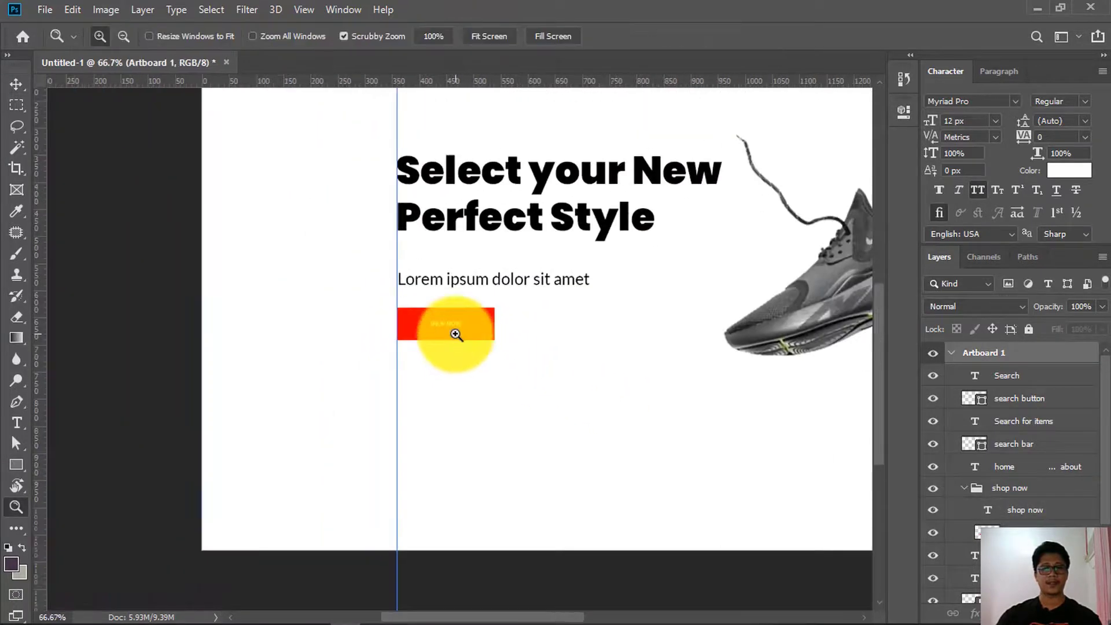
left_click(454, 331)
left_click(453, 330)
left_click(445, 312)
left_click(448, 301, "ctrl")
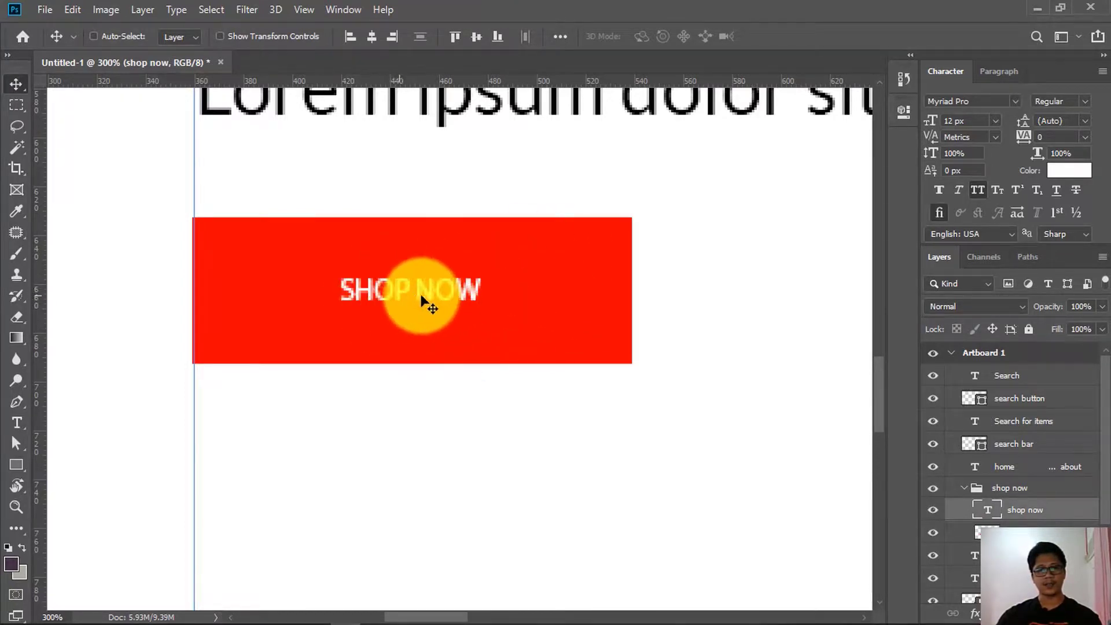
key("z")
left_click(512, 268, "alt")
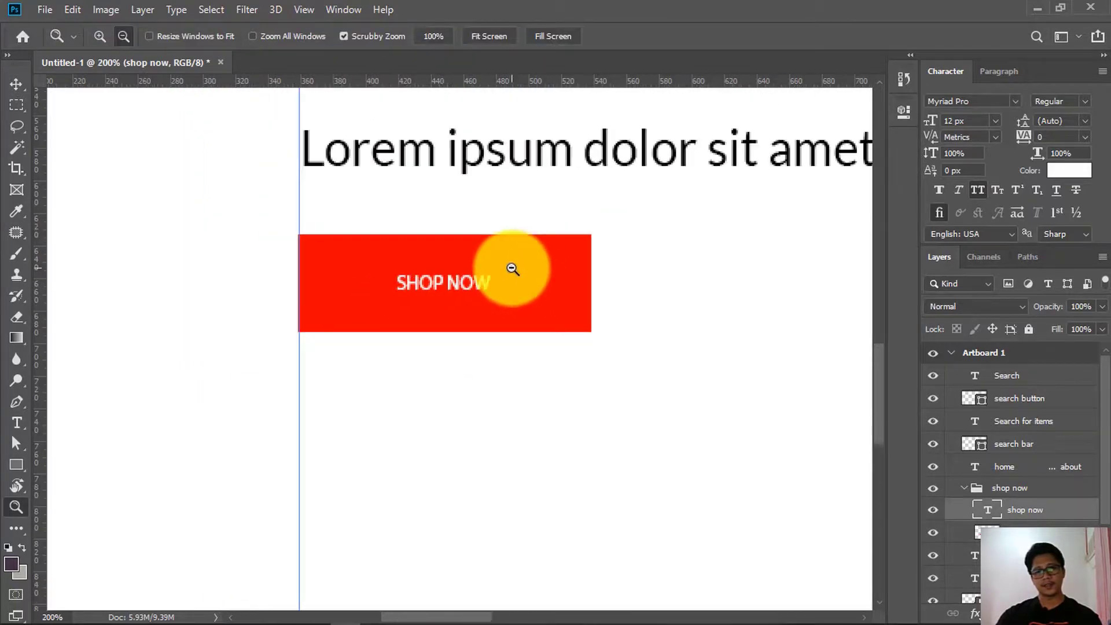
left_click(512, 267, "alt")
left_click(508, 267, "alt")
left_click(503, 275)
left_click(501, 273)
left_click(498, 272)
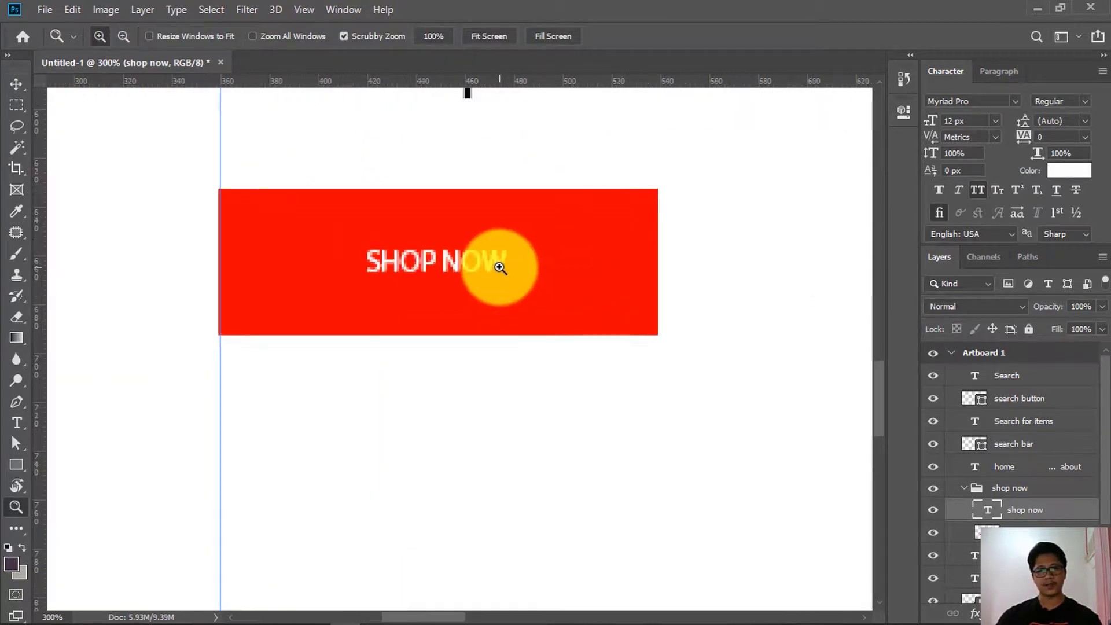
Try enlarging the SHOP NOW label from its center to about 36.5 px with Free Transform
key("v")
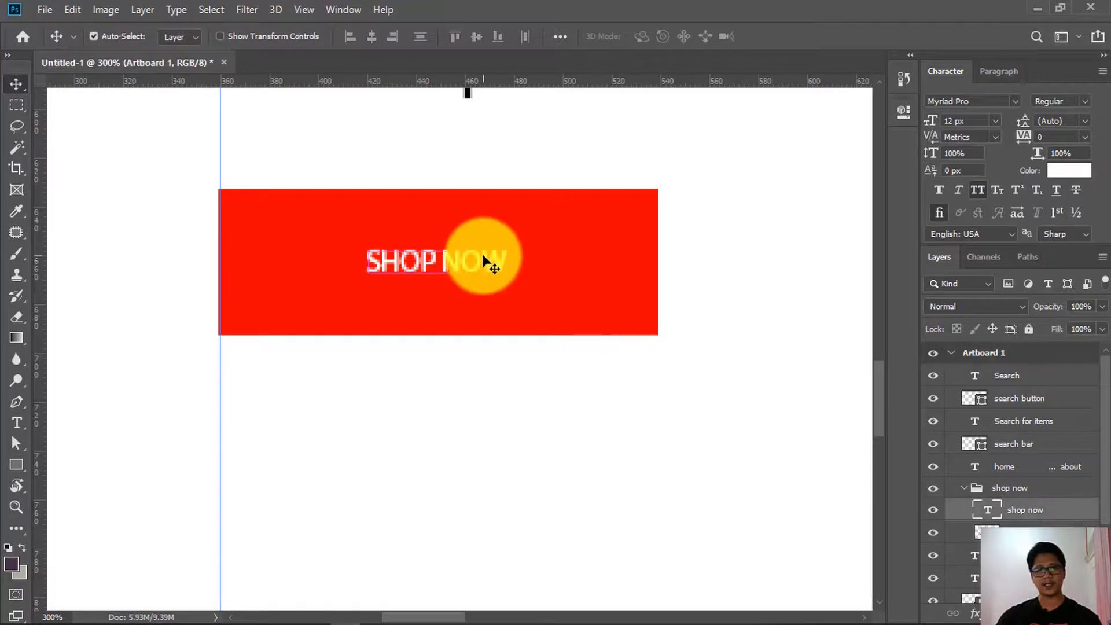
key("ctrl+t")
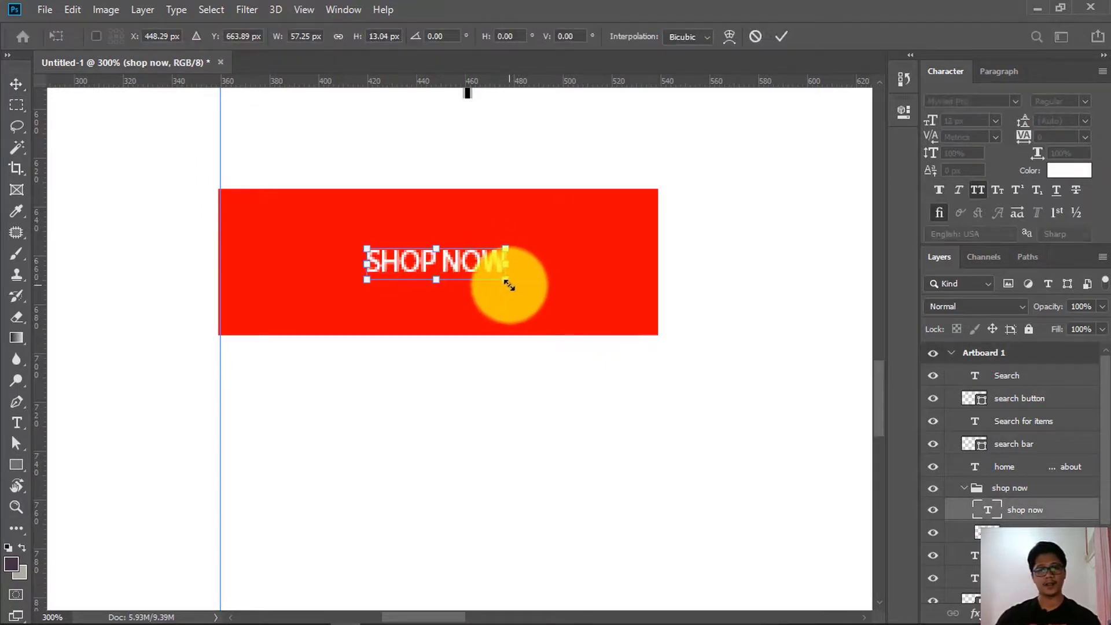
left_click_drag(509, 284, 586, 317)
key("Return")
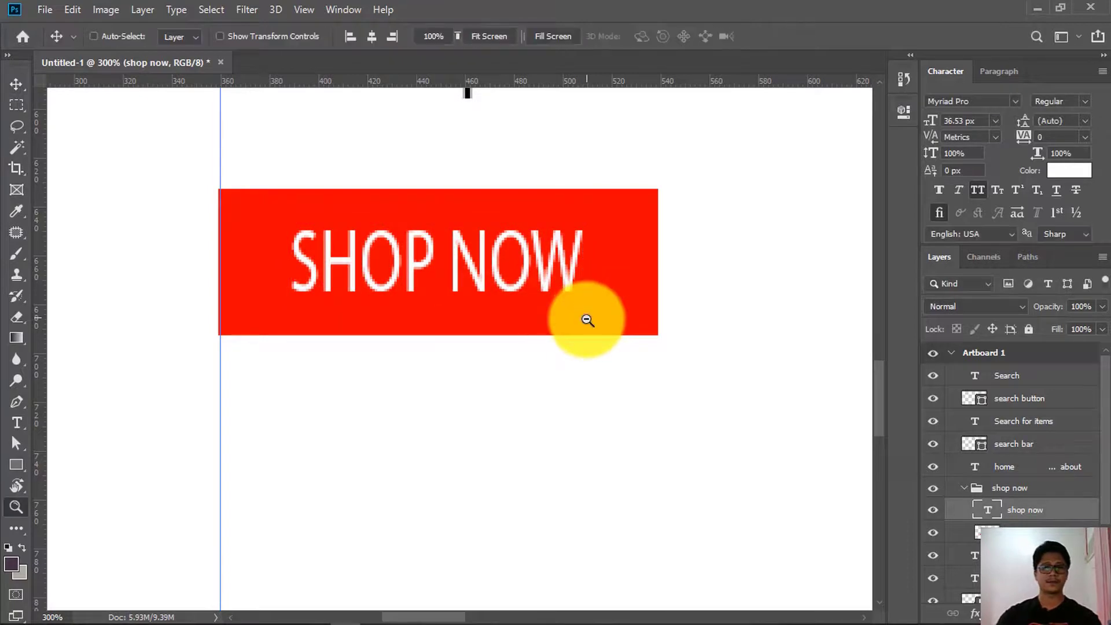
scroll(586, 317, "down", 5)
left_click(610, 329, "alt")
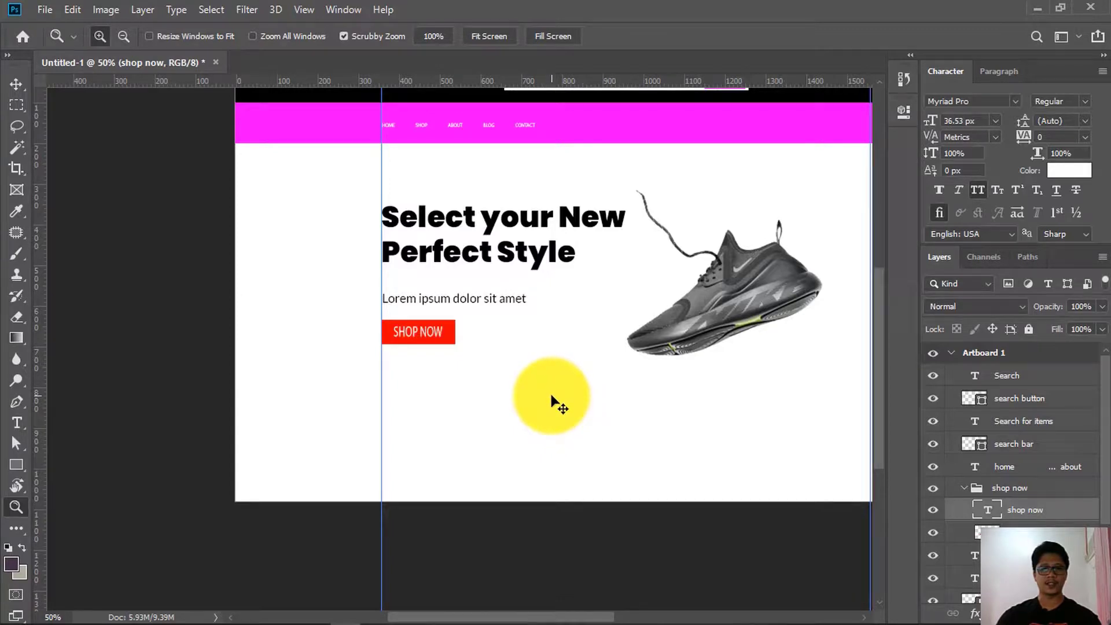
Move the shop now group directly beneath the Lorem ipsum line, keeping its left edge on the vertical guide
left_click(432, 325)
left_click(456, 347, "ctrl")
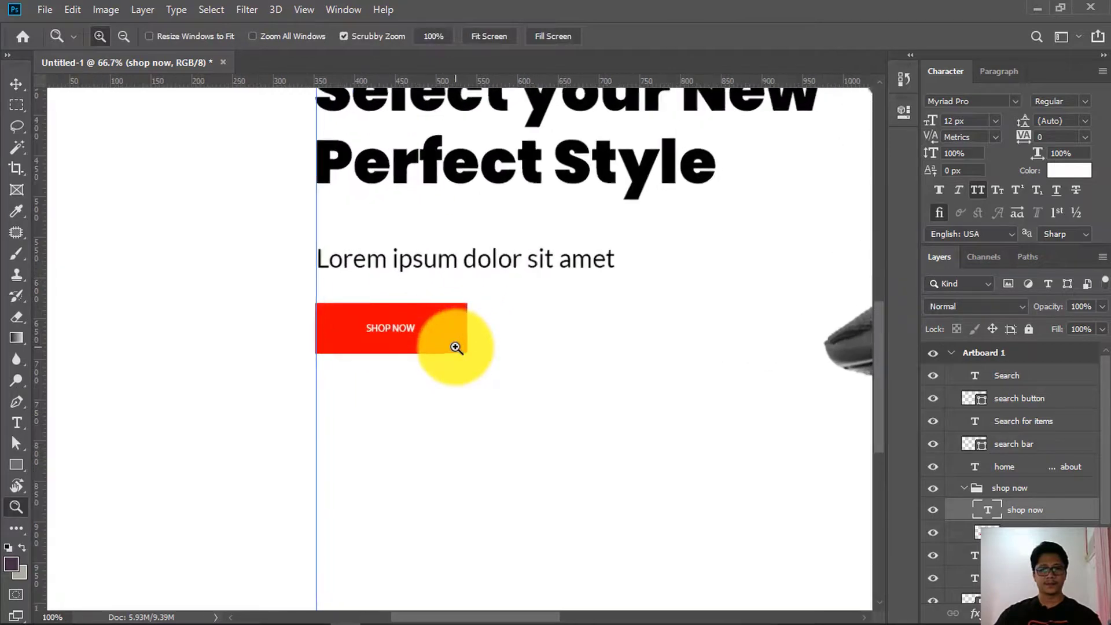
left_click(455, 347, "ctrl")
left_click(455, 347, "alt")
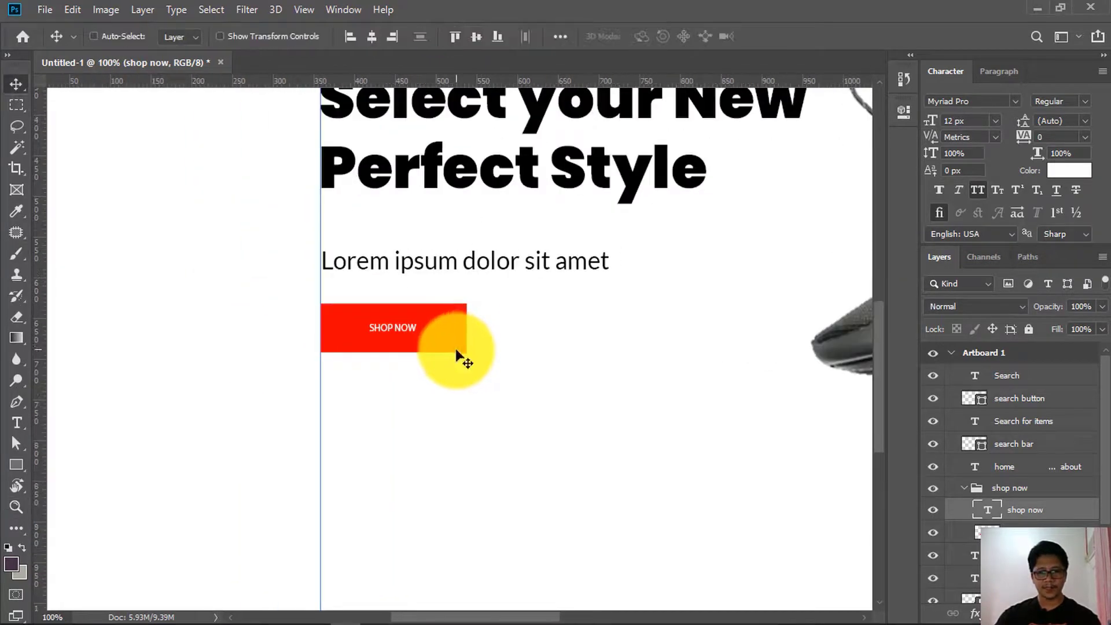
left_click(1018, 490)
left_click_drag(367, 334, 416, 359)
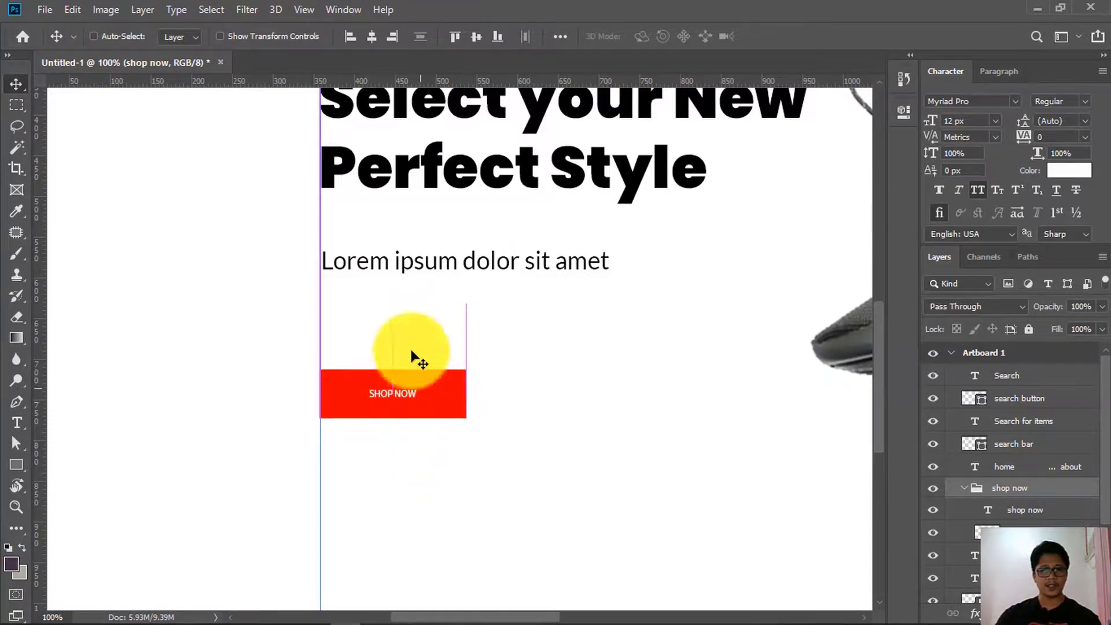
key("ctrl+space")
left_click(402, 296)
left_click(401, 296)
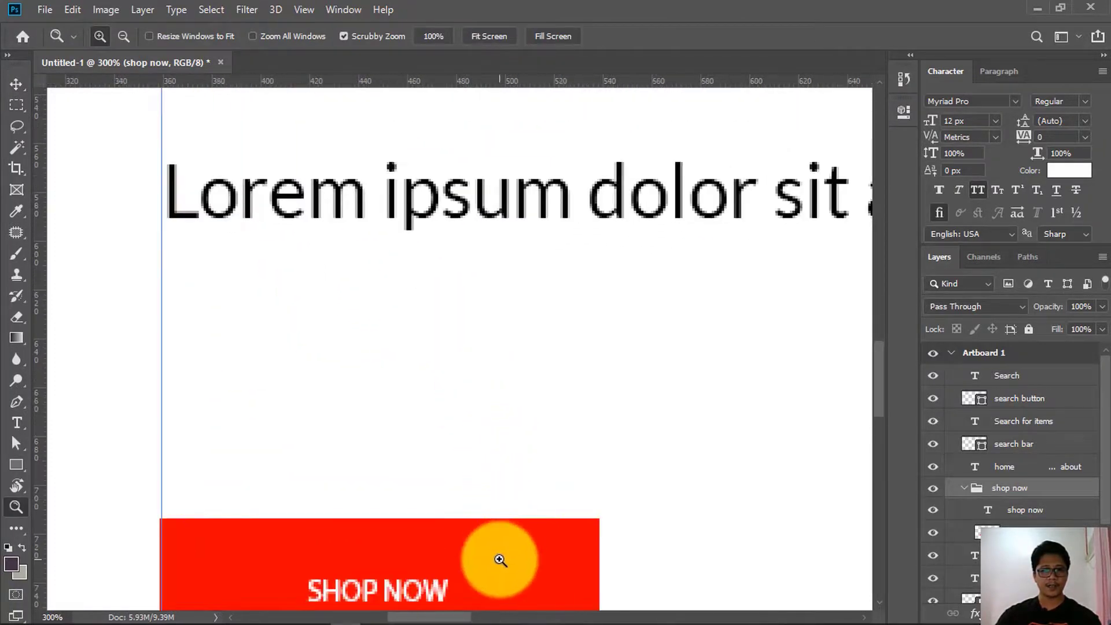
left_click_drag(502, 485, 548, 300)
Convert the Lorem ipsum dolor sit amet text layer to paragraph text
left_click(520, 223, "ctrl")
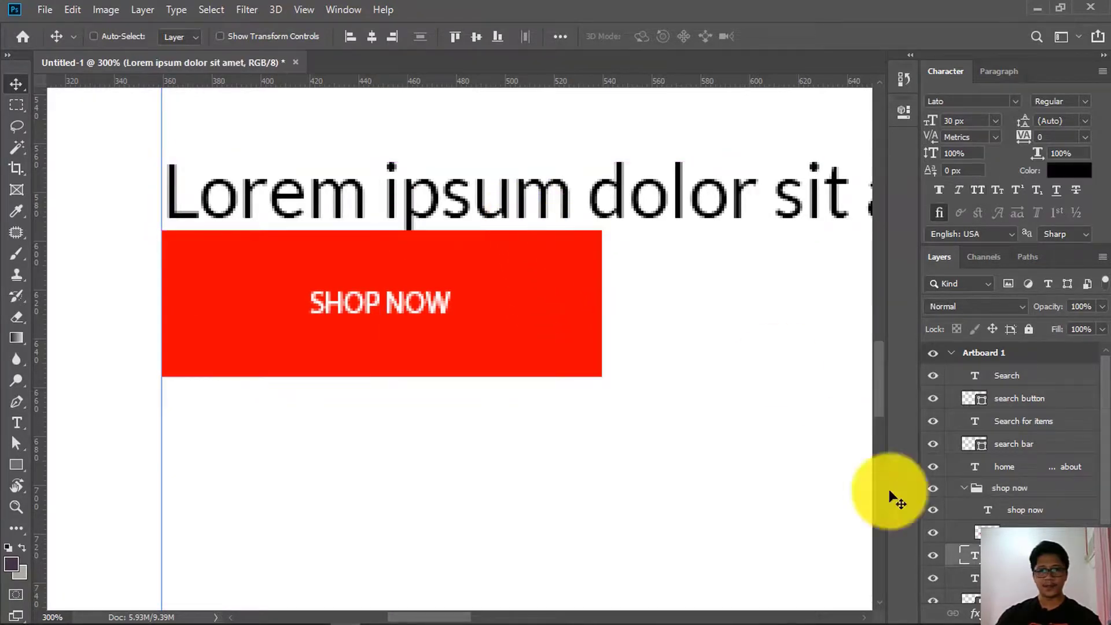
right_click(1026, 554)
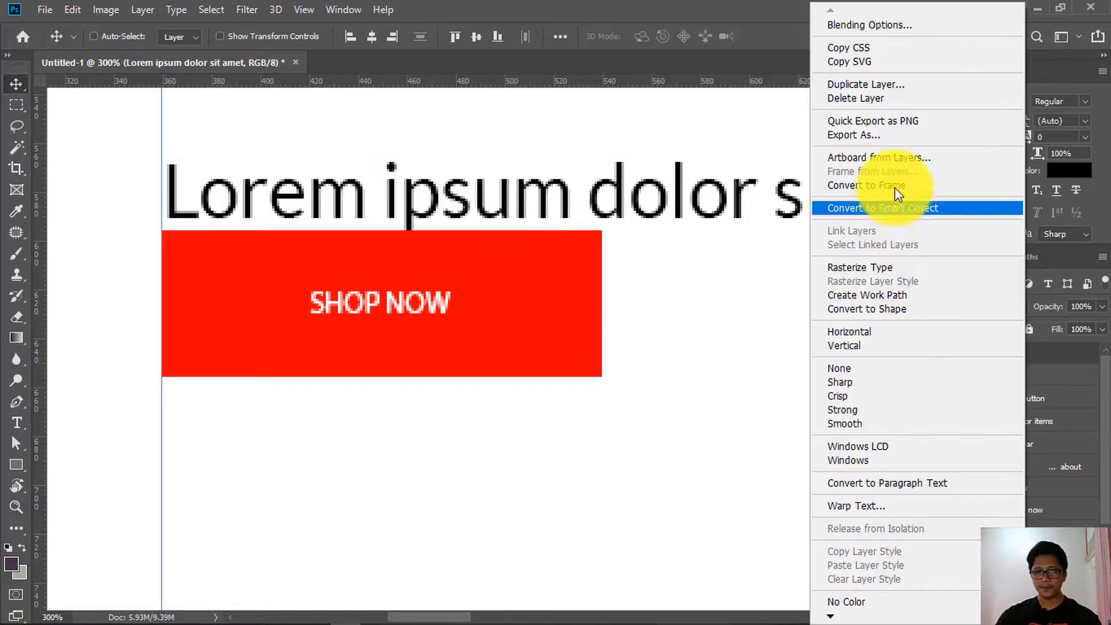
left_click(912, 485)
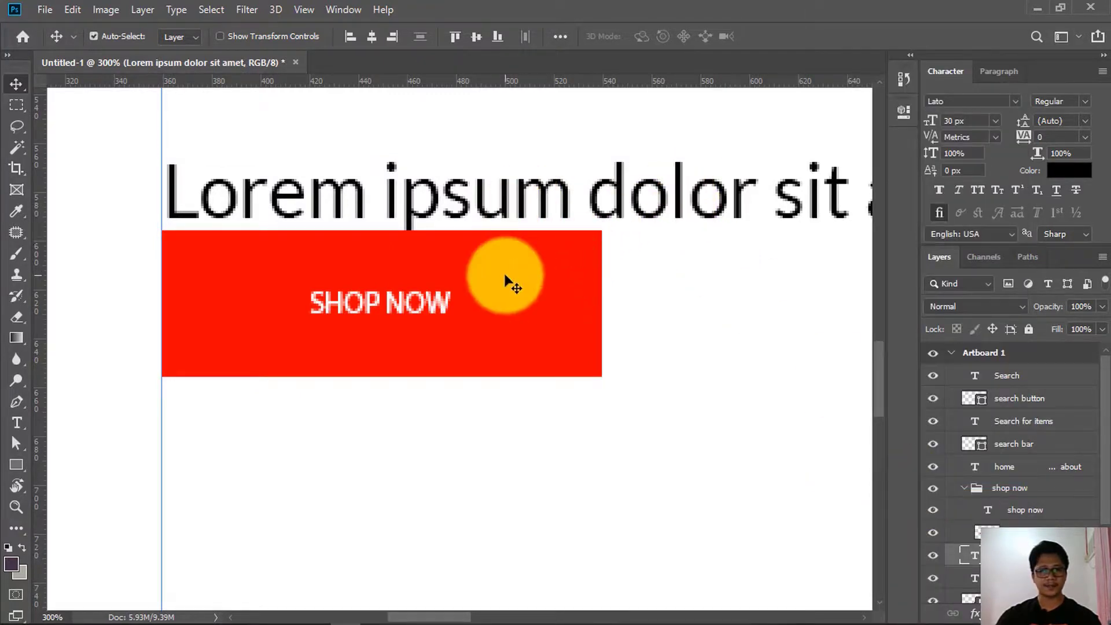
Move the red button shape and its SHOP NOW label down to leave a 50 px gap below the Lorem ipsum text
left_click(508, 282, "ctrl")
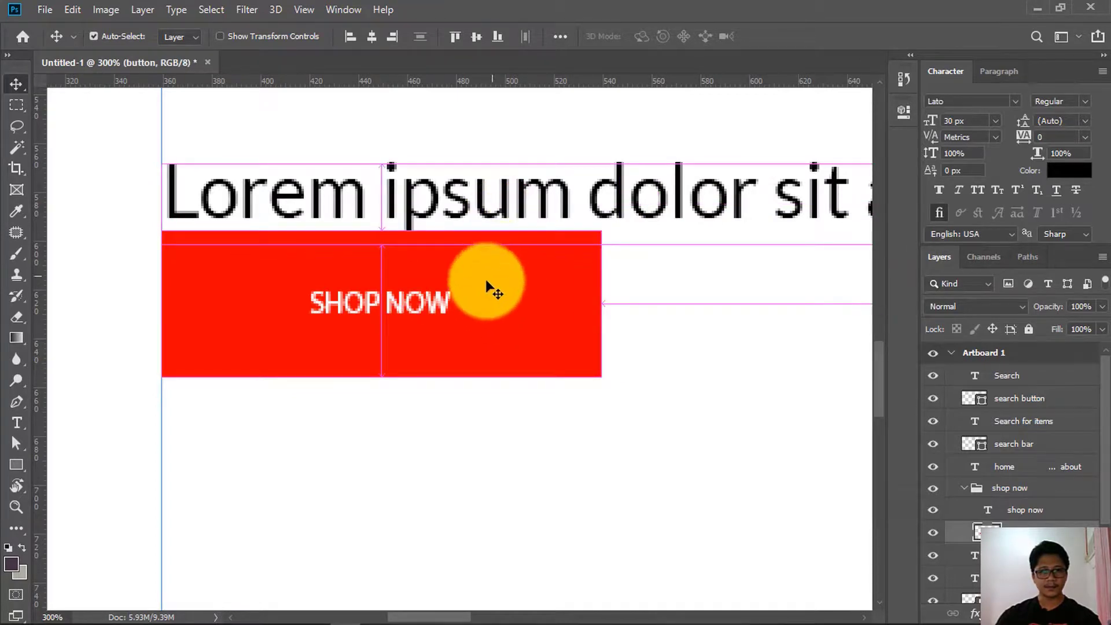
left_click(446, 305, "ctrl+shift")
left_click_drag(480, 283, 478, 307)
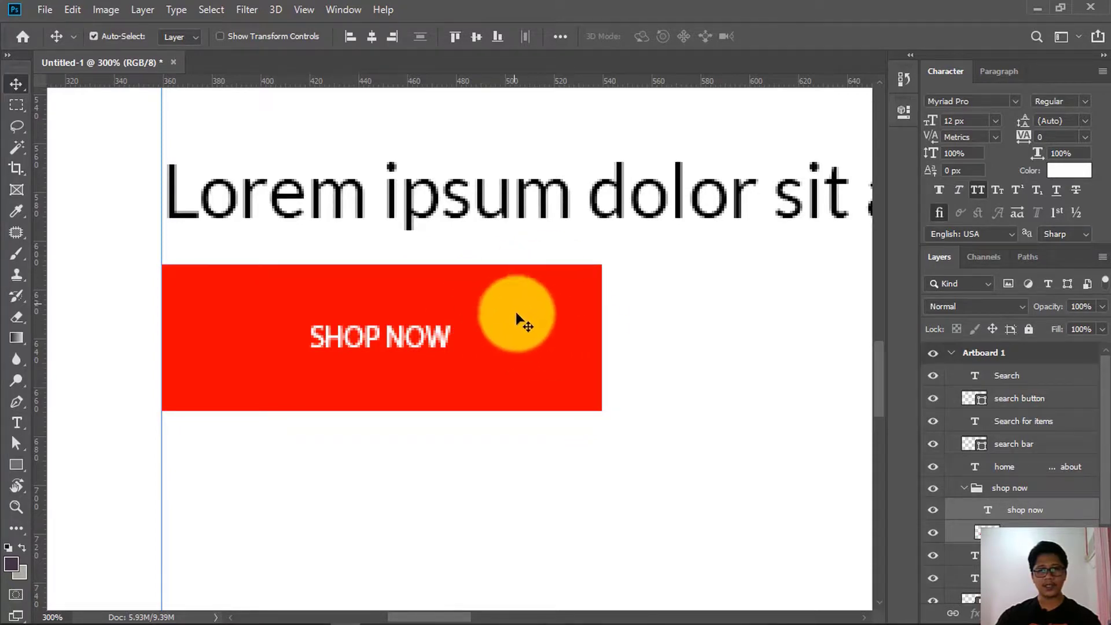
left_click(547, 309)
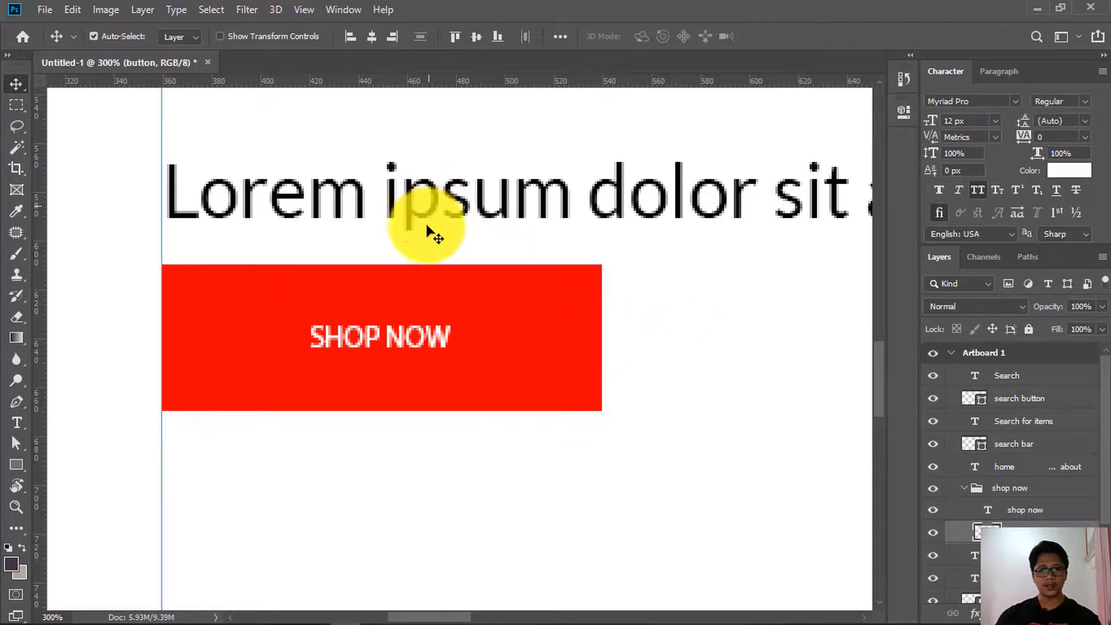
key("ctrl")
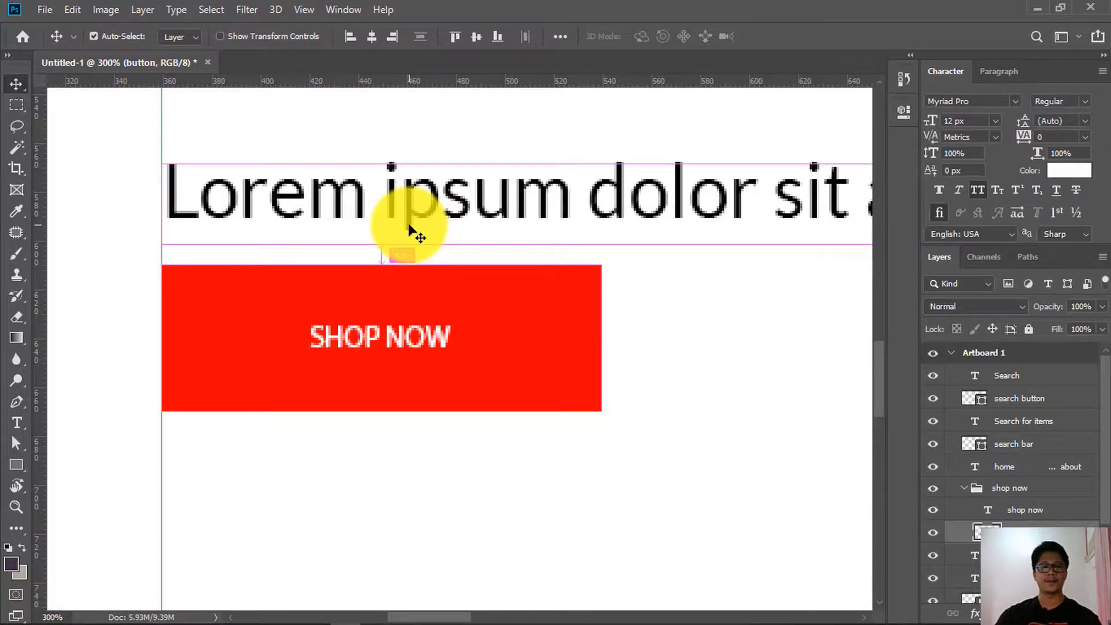
left_click(443, 334, "ctrl+shift")
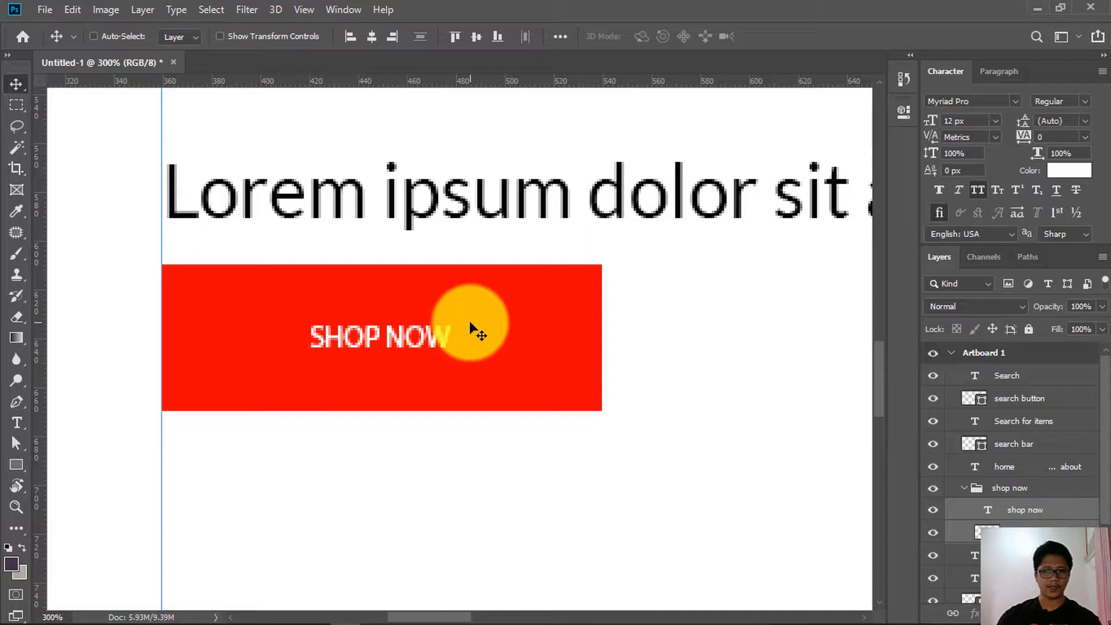
left_click_drag(469, 319, 478, 428)
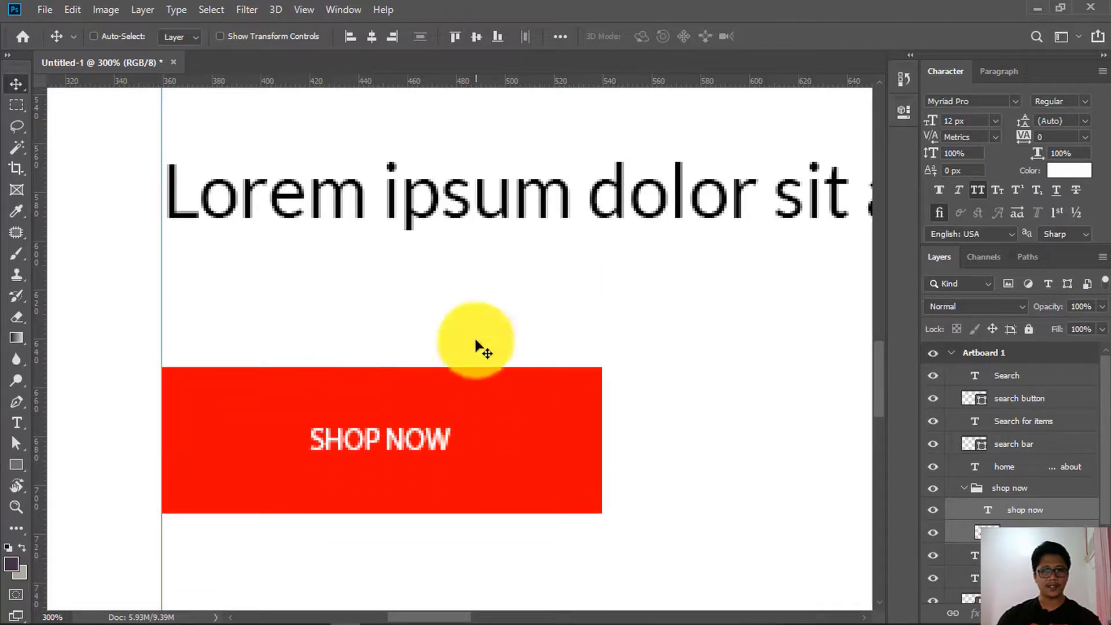
key("ctrl")
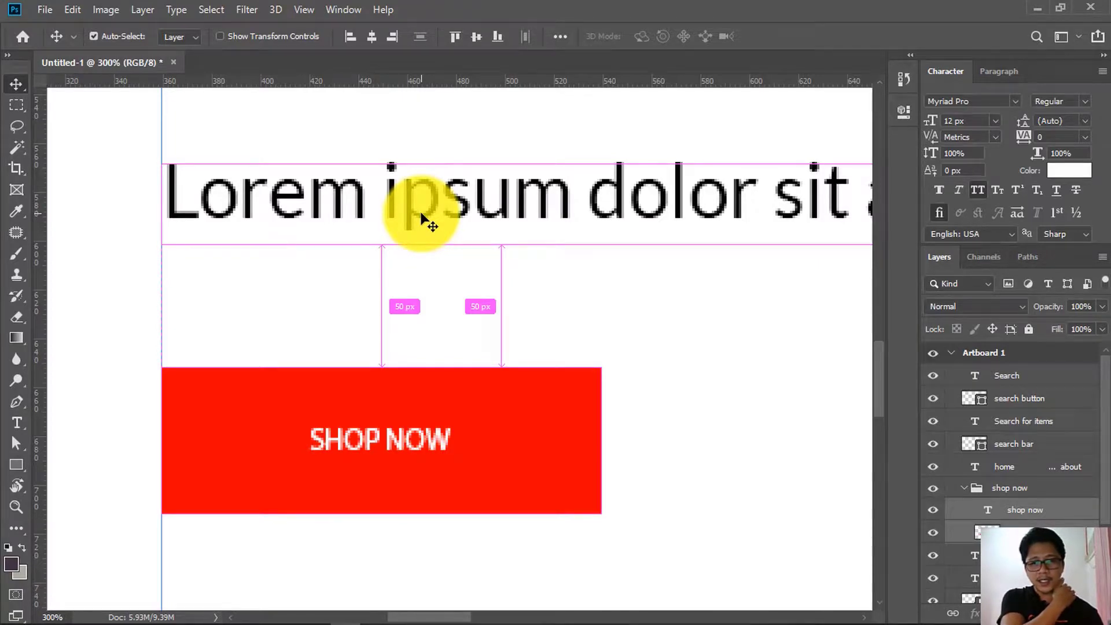
key("ctrl")
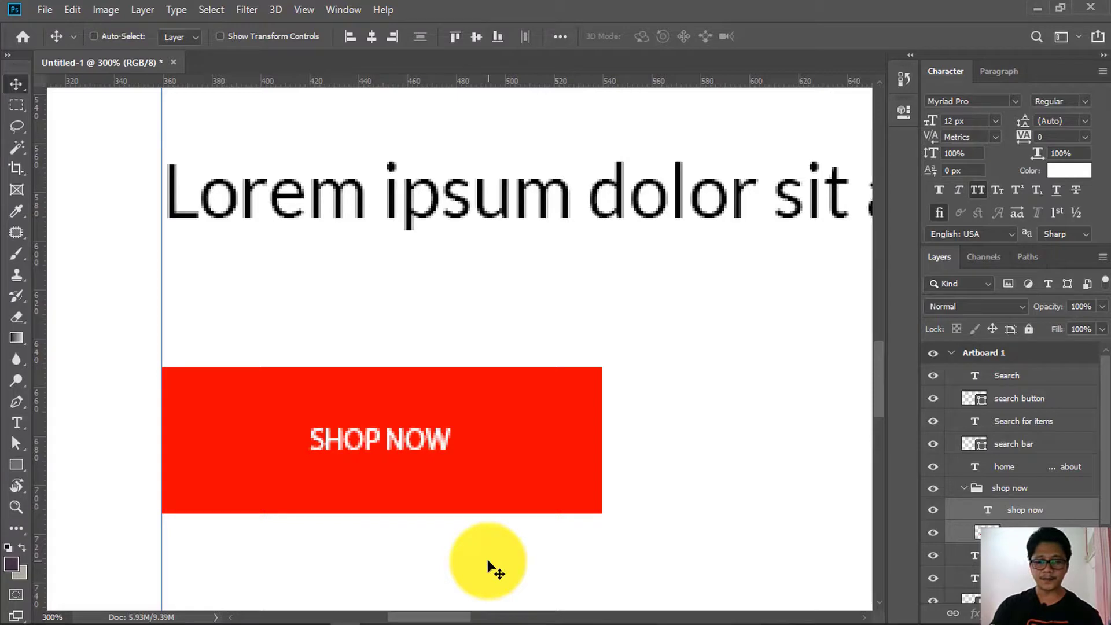
Try nudging the red button and its label down and back up in single-pixel steps
key("Down")
key("Down")
key("Up")
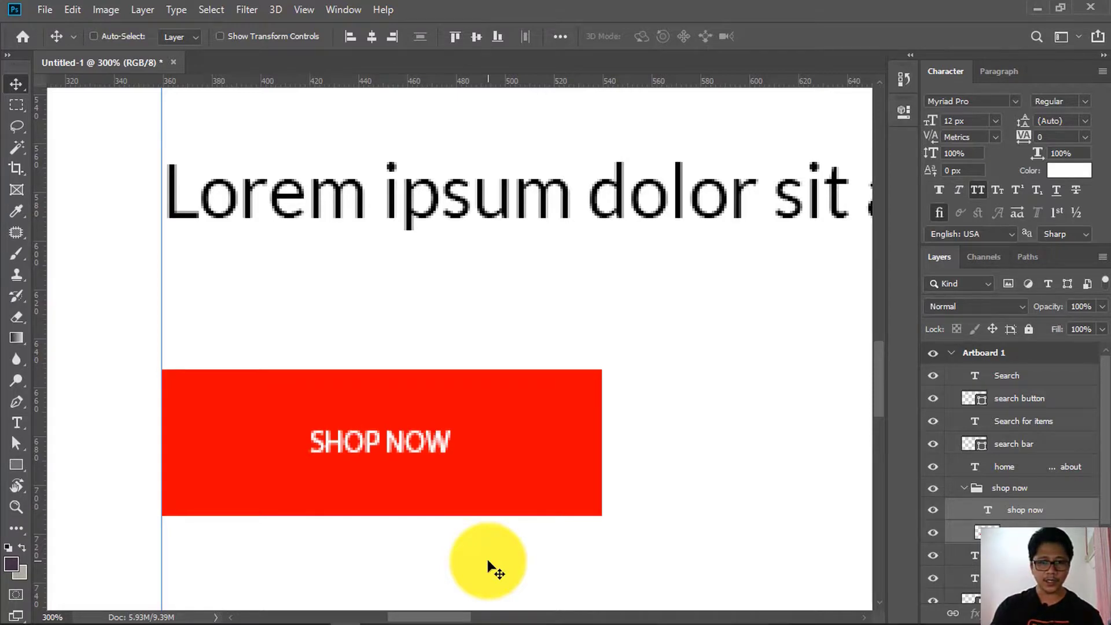
key("Up")
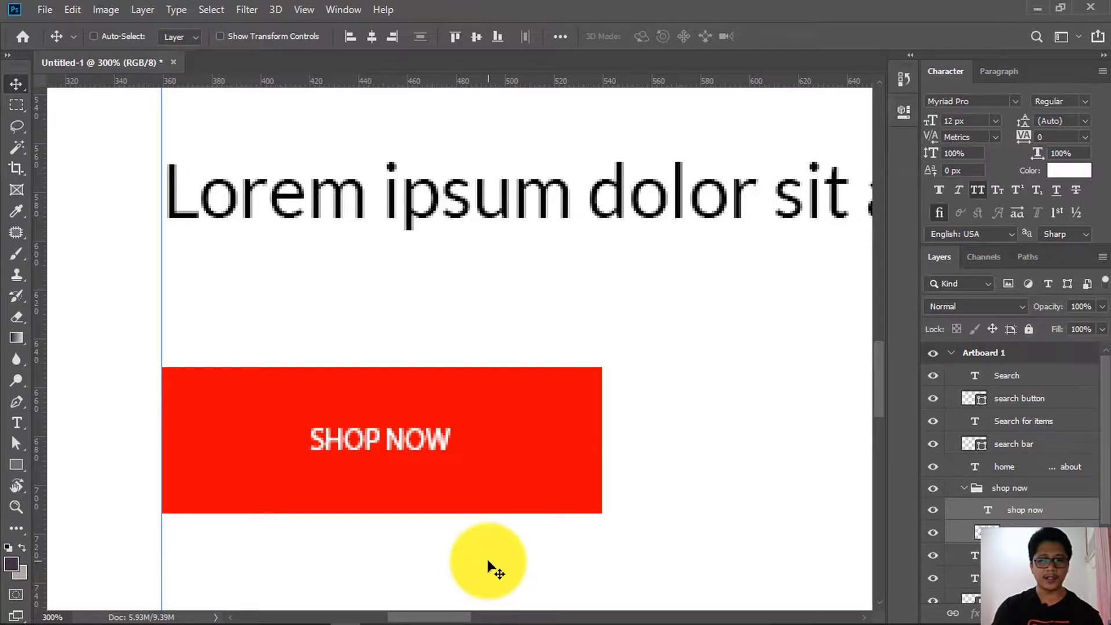
Nudge the red button and its label down 10 px, leaving a 60 px gap below the Lorem ipsum text
key("shift+Down")
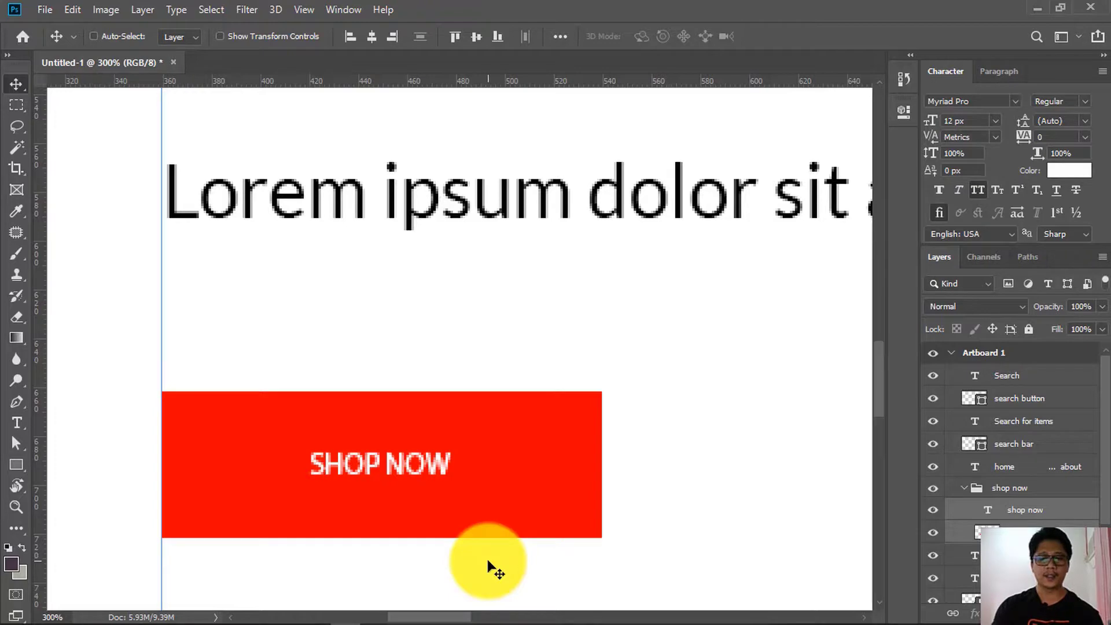
key("shift+Down")
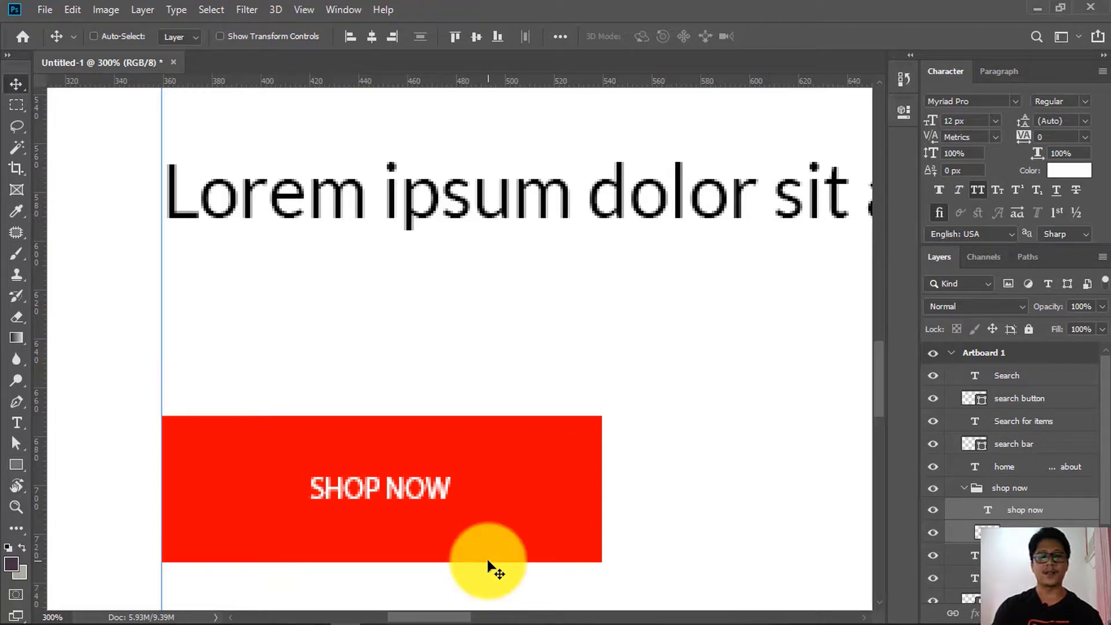
key("shift+Up")
key("ctrl")
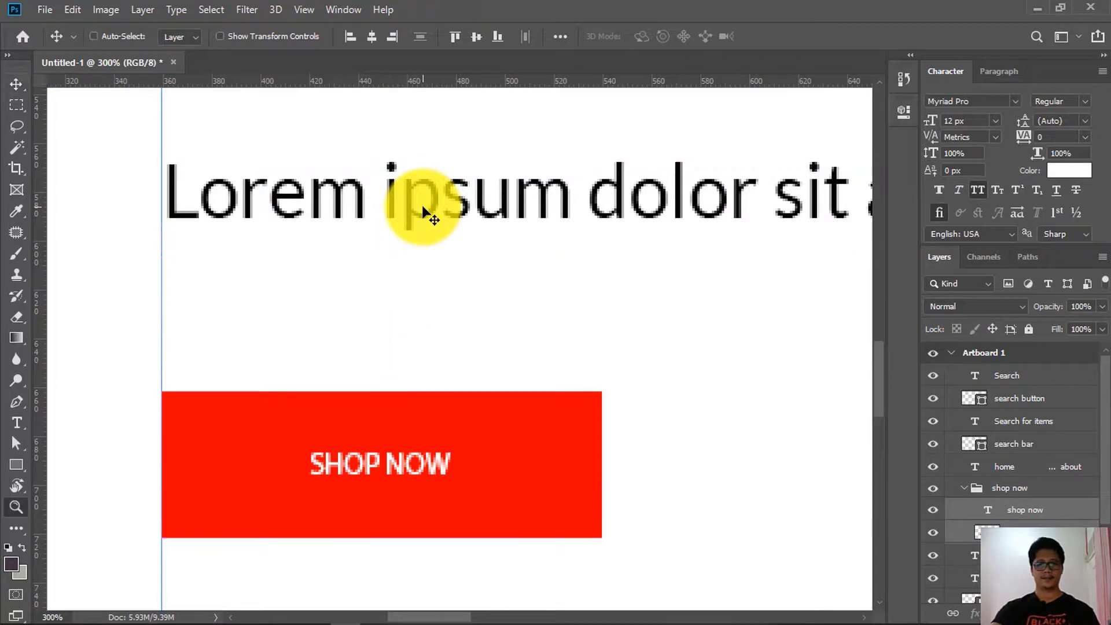
Measure the vertical gap between the Select your New Perfect Style heading and the Lorem ipsum text
key("z")
left_click(427, 208, "alt")
left_click(474, 212, "alt")
key("space")
left_click_drag(473, 212, 455, 251)
key("z")
left_click(466, 237)
left_click(465, 236)
key("space")
left_click(474, 330, "ctrl")
mouse_move(452, 167)
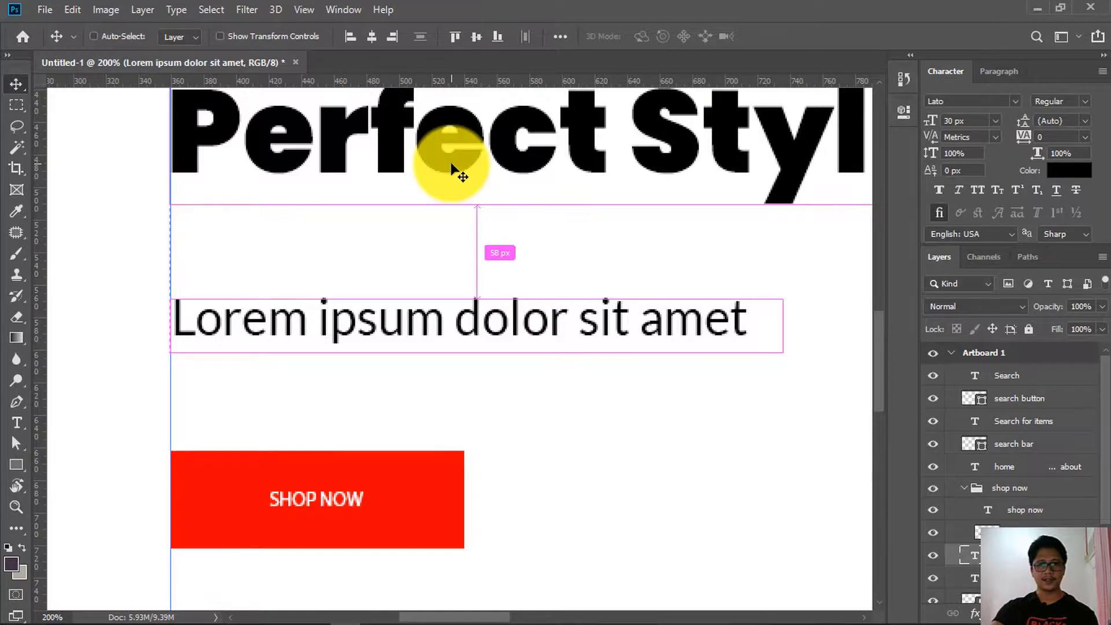
Nudge the Select your New Perfect Style heading up 2 px for a 60 px gap above the Lorem ipsum text
key("space")
left_click_drag(453, 168, 449, 289)
left_click(456, 277, "ctrl")
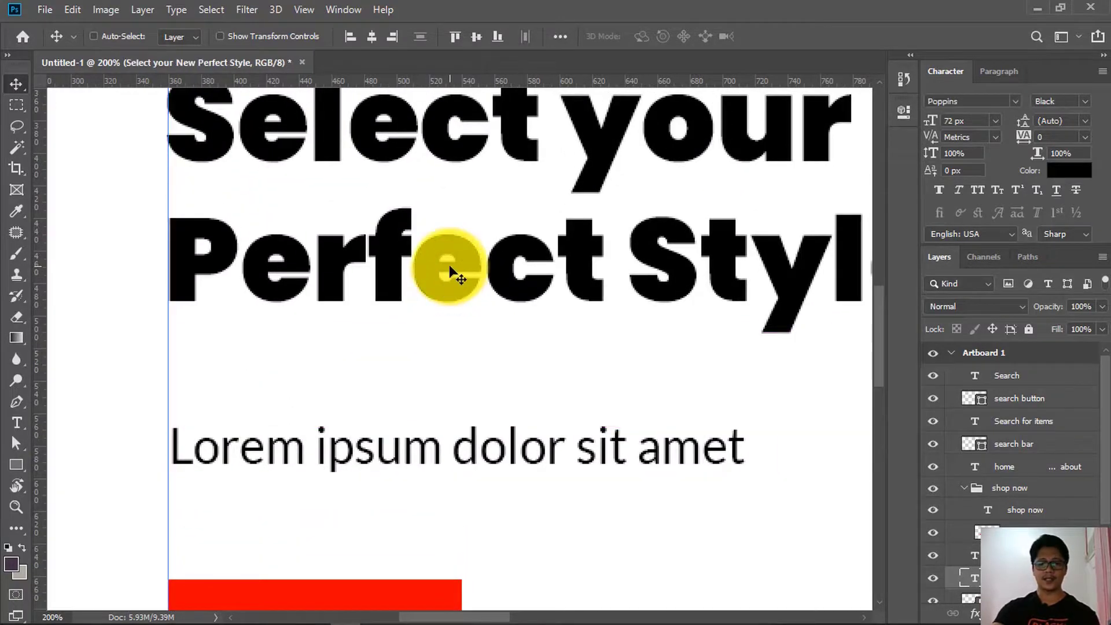
key("Up")
key("Up")
mouse_move(451, 284)
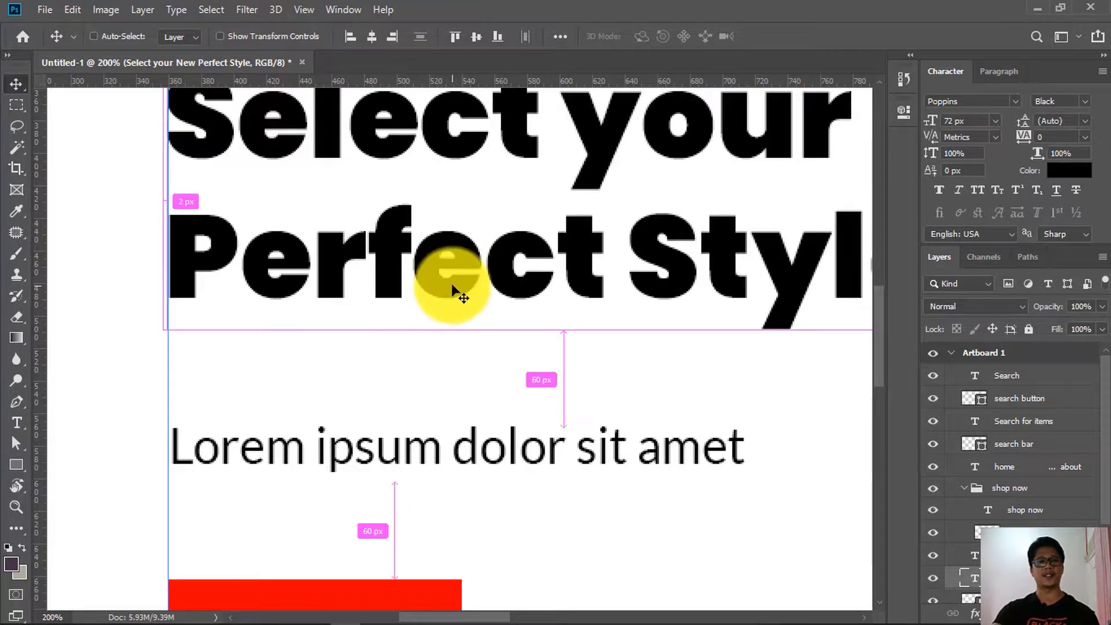
Select the shoe image layer in the hero section
key("z")
left_click(452, 283, "alt")
left_click(453, 284, "alt")
key("v")
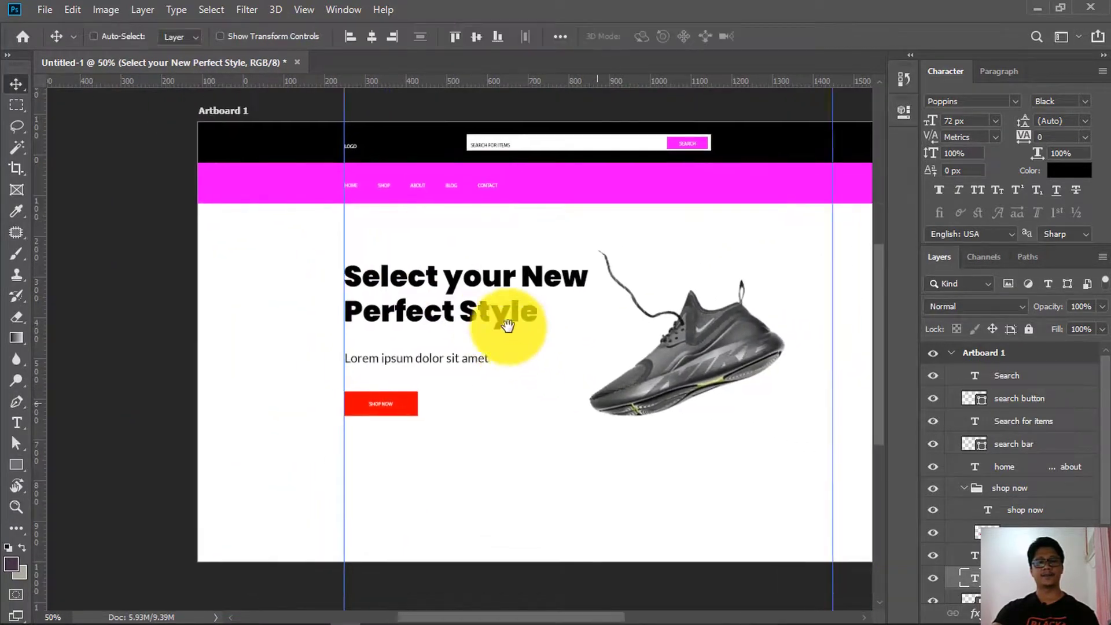
left_click(571, 352, "alt")
left_click_drag(571, 352, 505, 338)
left_click(500, 332, "ctrl")
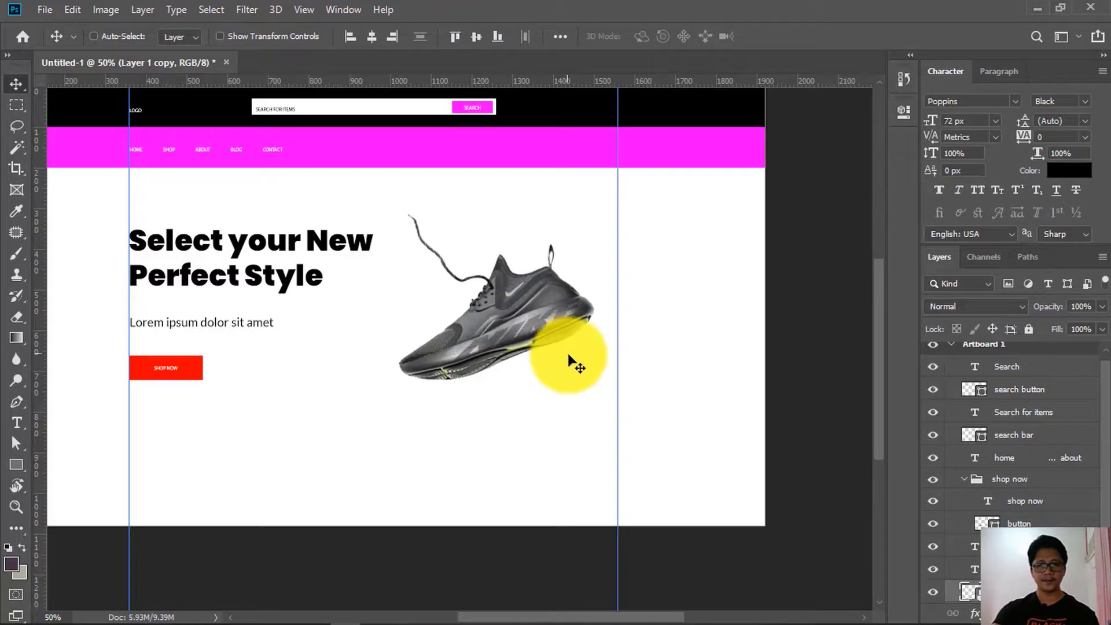
left_click(512, 328, "ctrl")
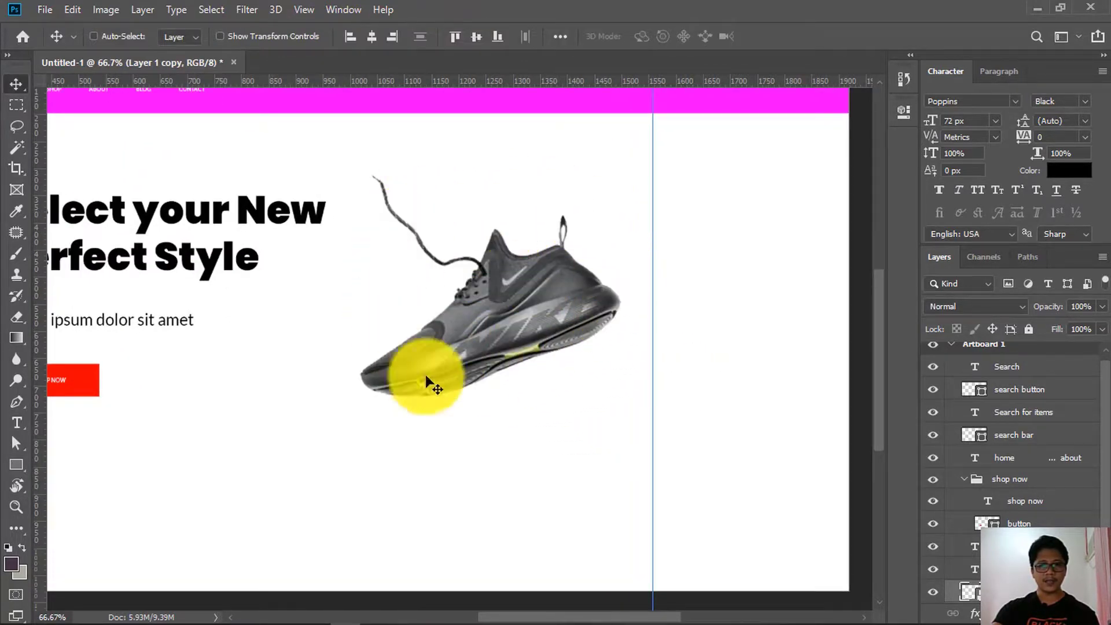
Draw a circle about 498 px in diameter over the shoe with the Ellipse tool and remove its stroke
left_click(20, 463)
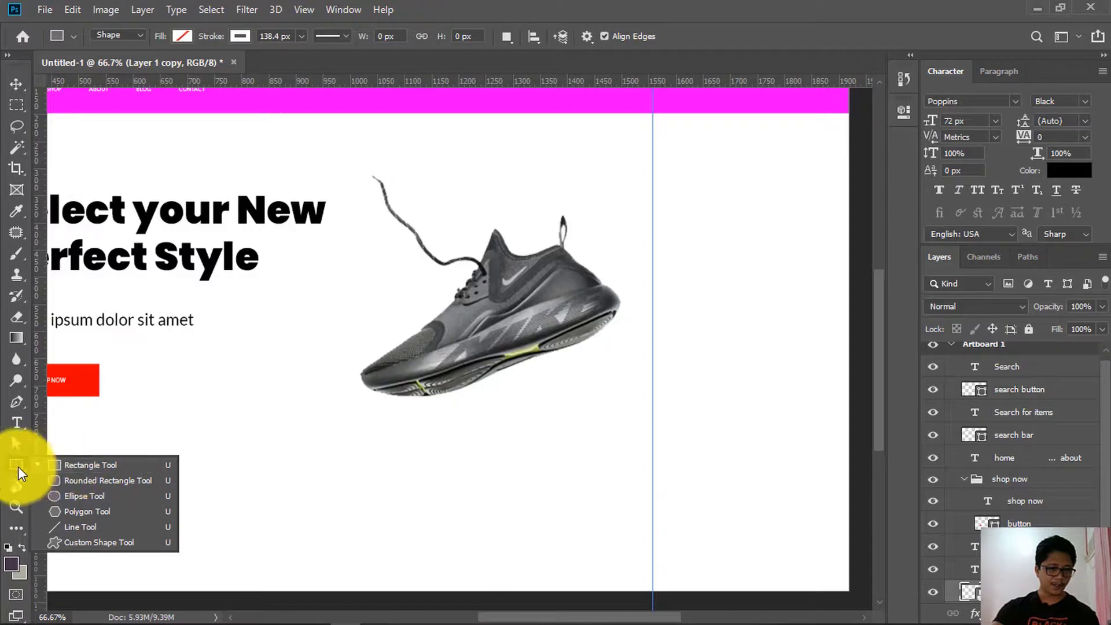
left_click(63, 497)
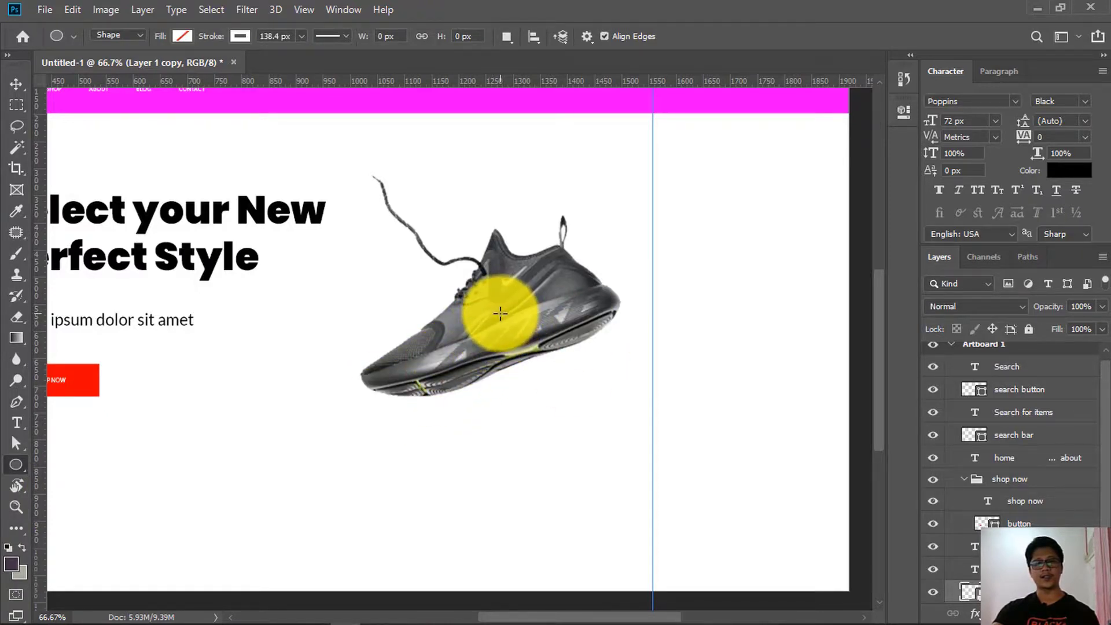
left_click_drag(498, 310, 698, 447)
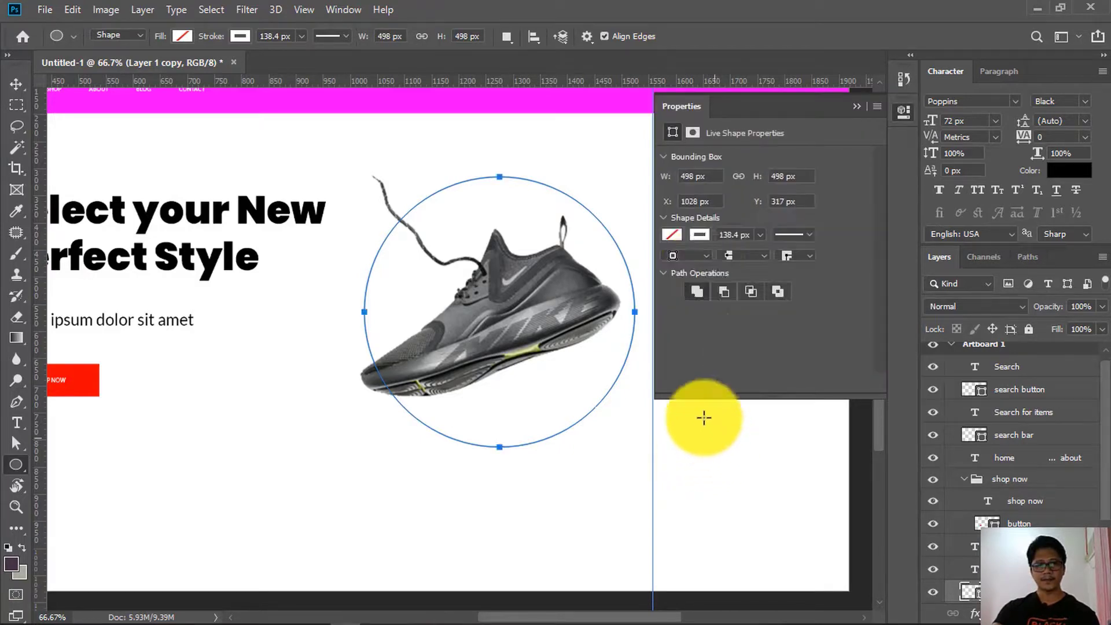
left_click(704, 238)
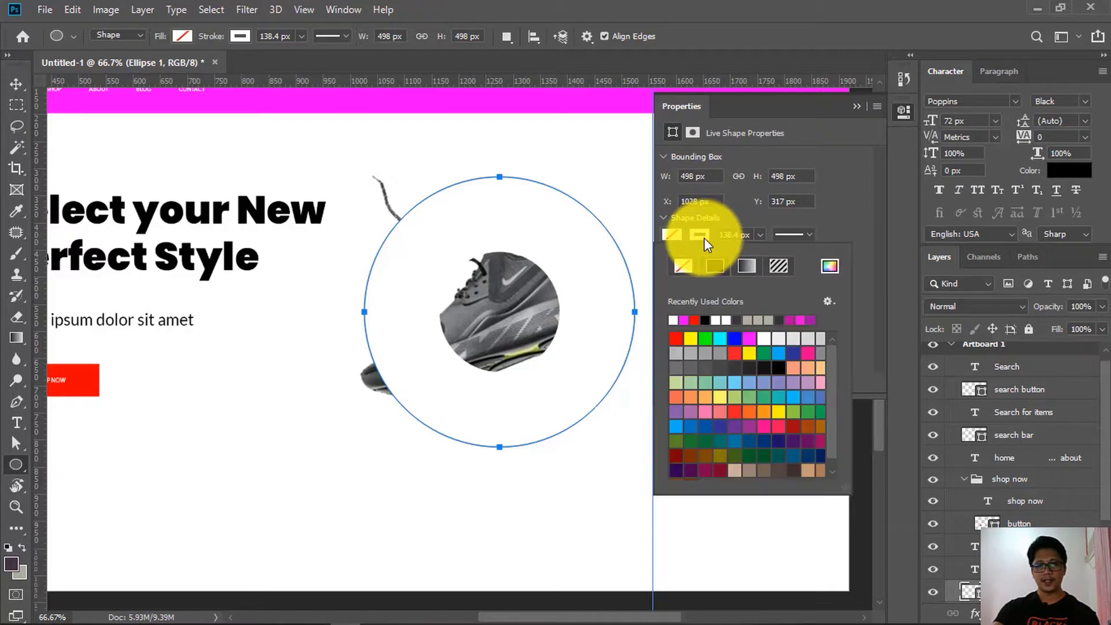
left_click(683, 269)
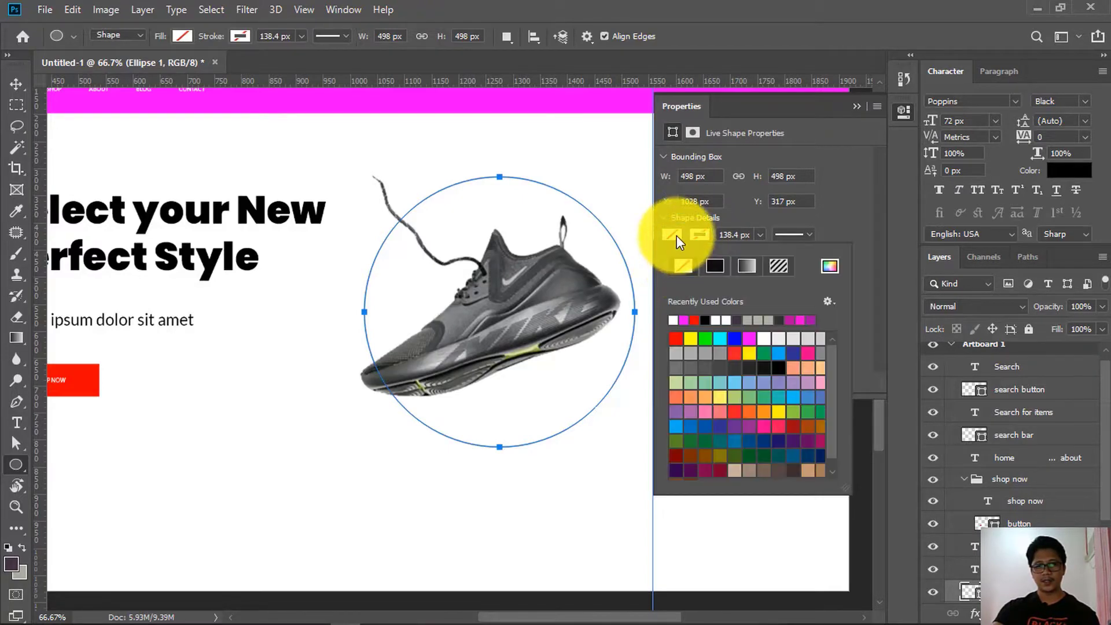
left_click(830, 267)
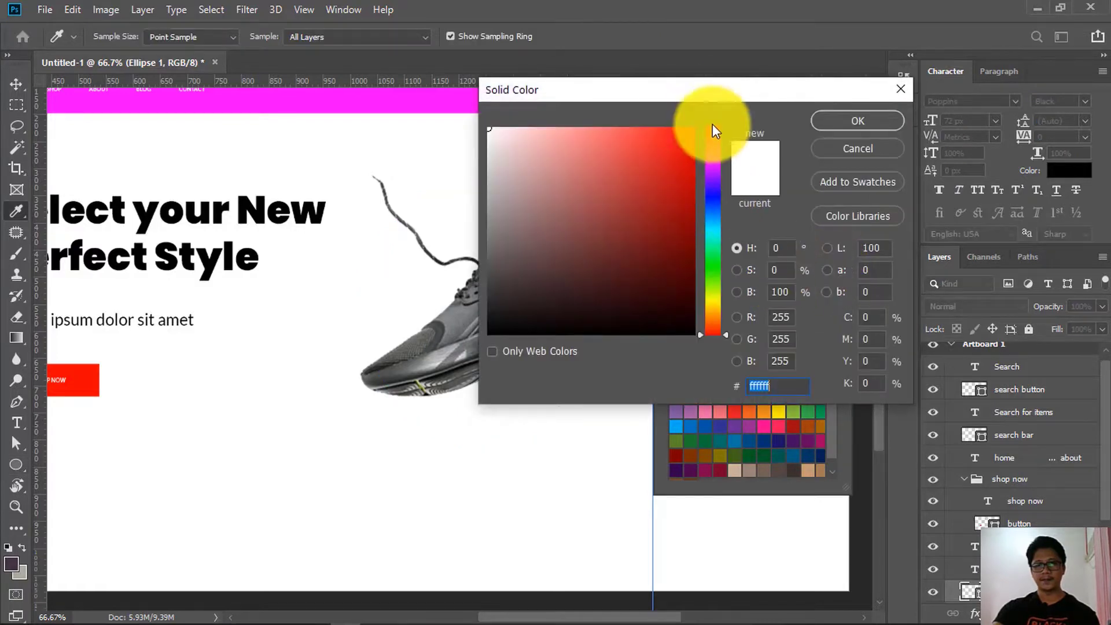
left_click_drag(710, 90, 802, 25)
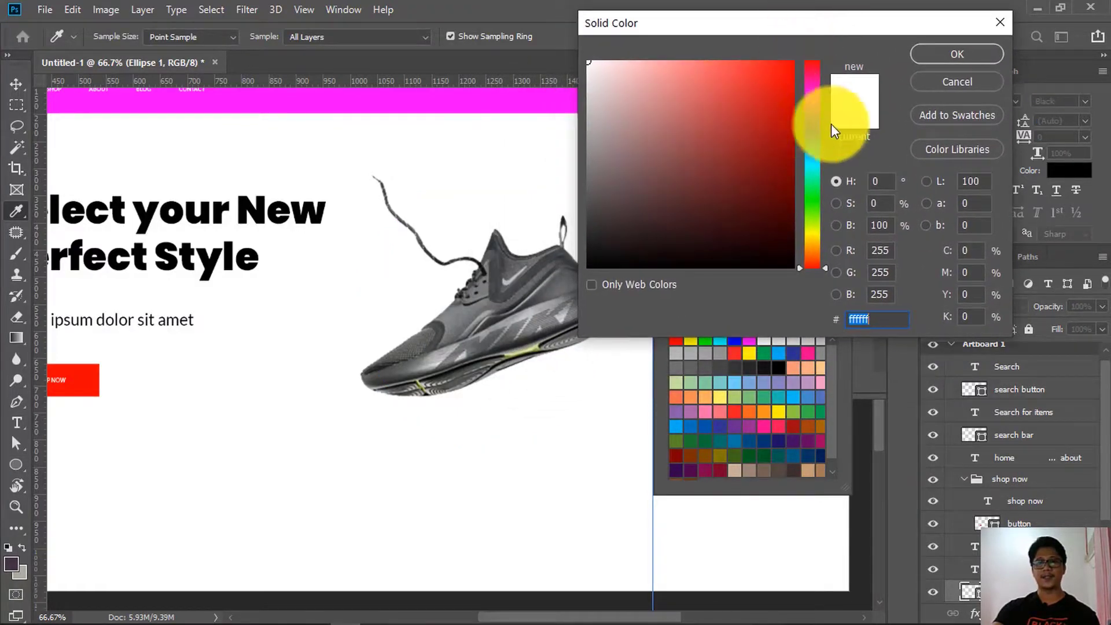
left_click(958, 88)
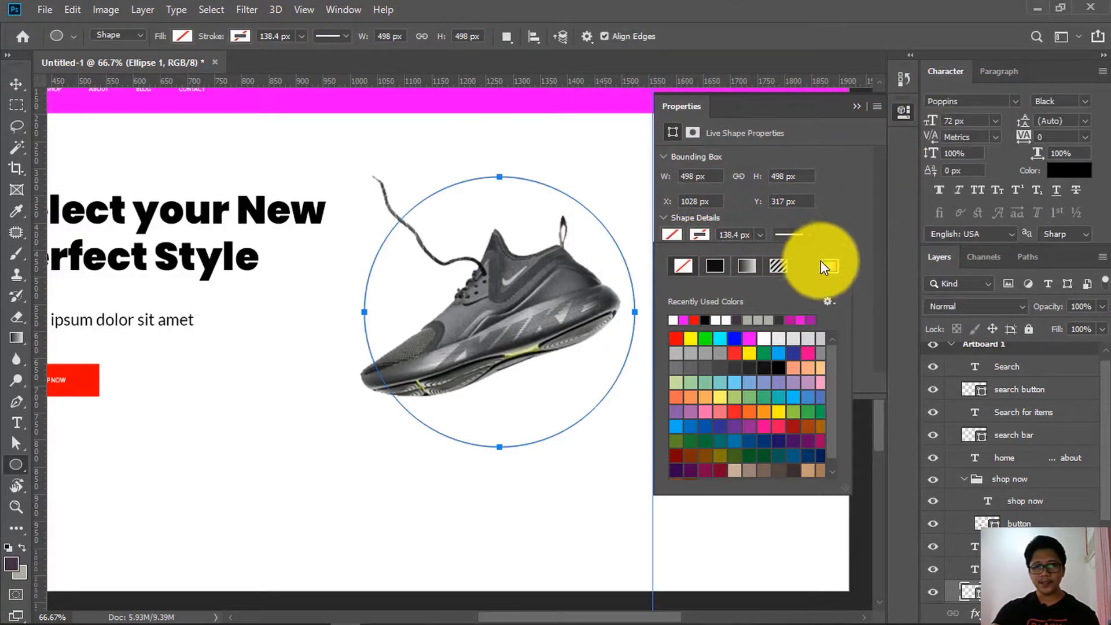
Fill the circle with the blue, red and yellow gradient preset and set its blue color stop to cc0df5
left_click(748, 269)
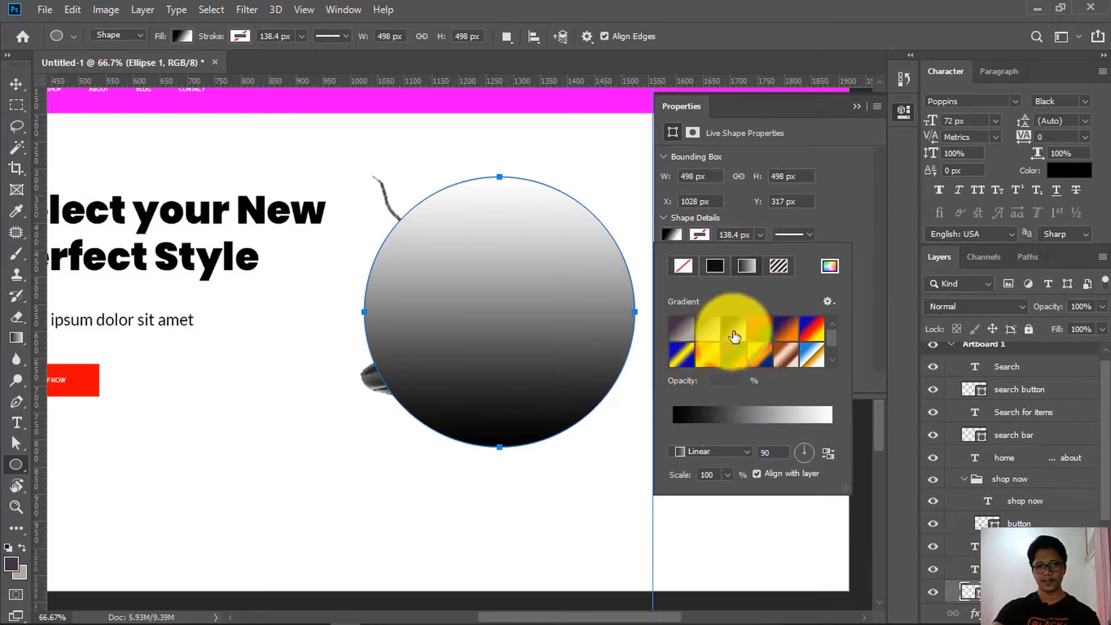
left_click(815, 330)
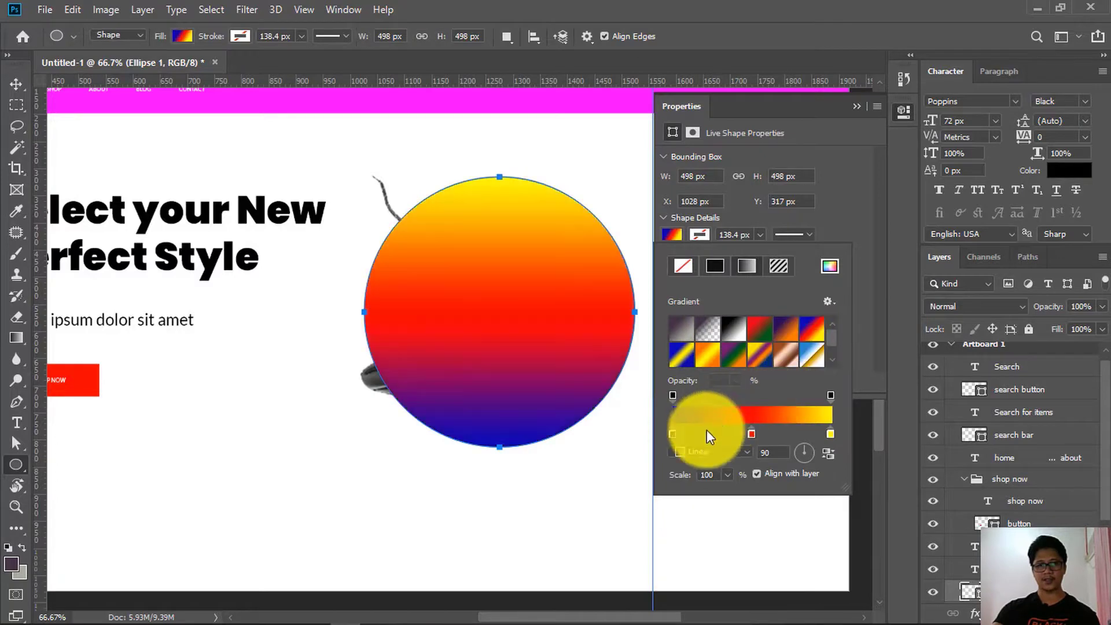
double_click(671, 434)
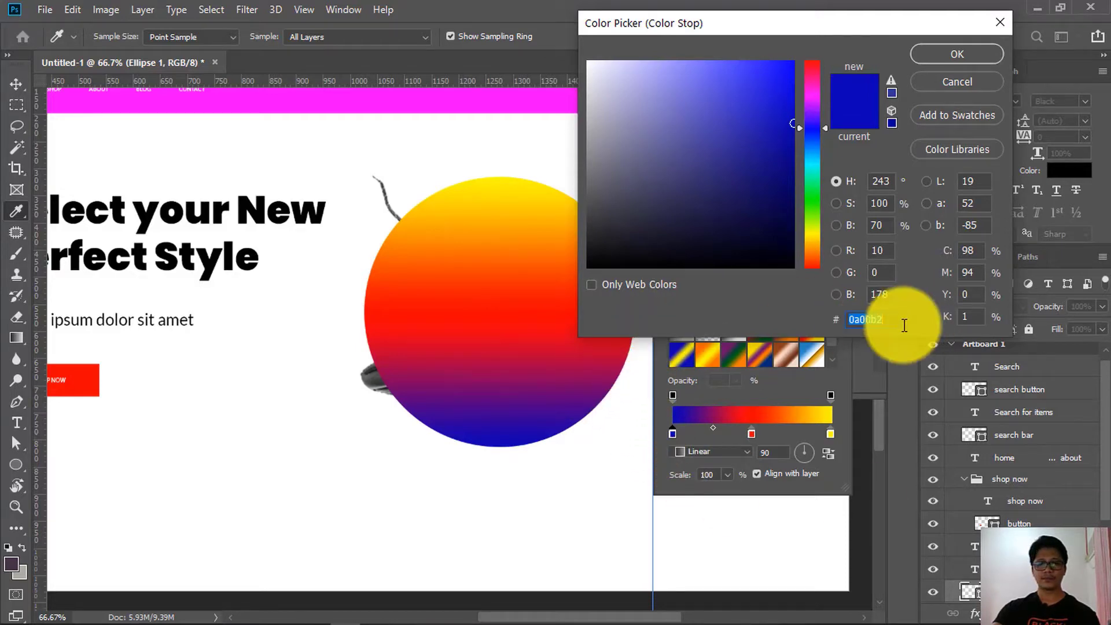
type("cc")
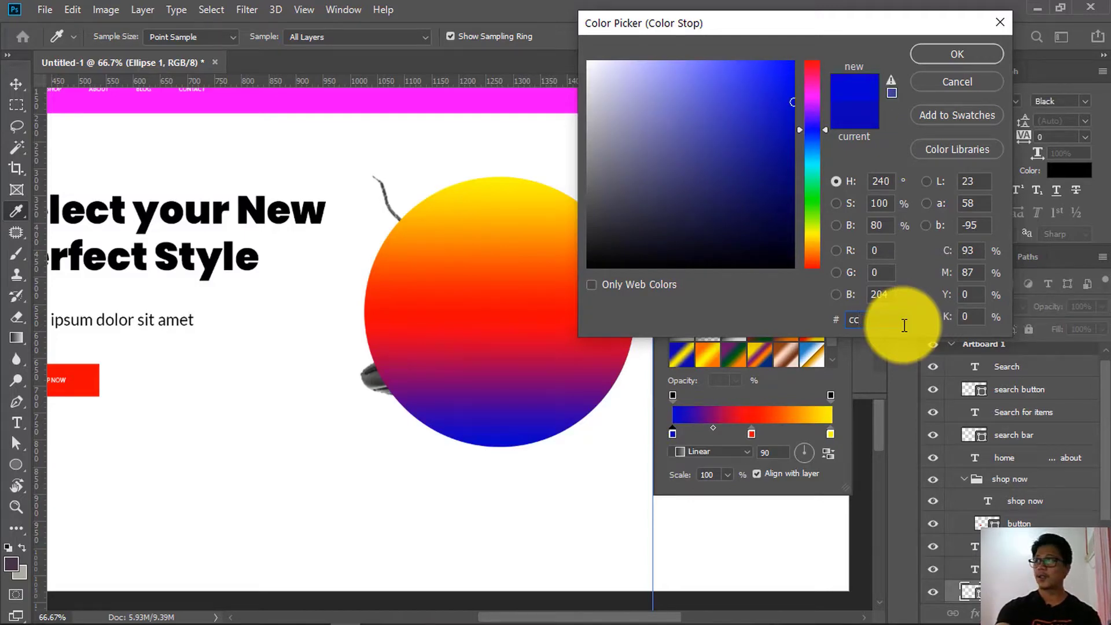
type("0df")
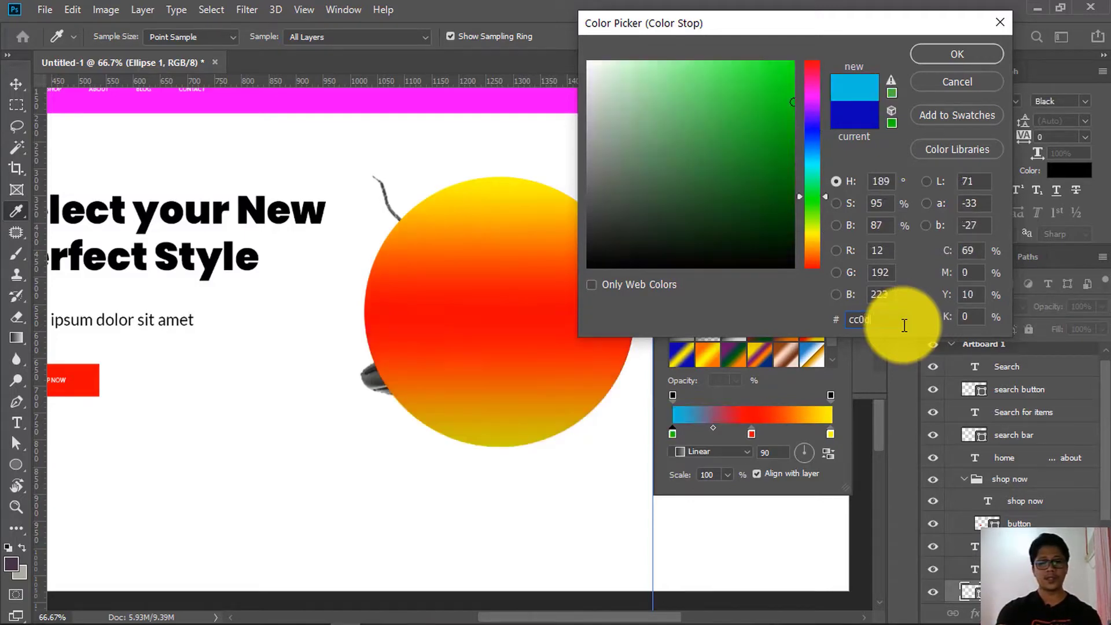
type("f5")
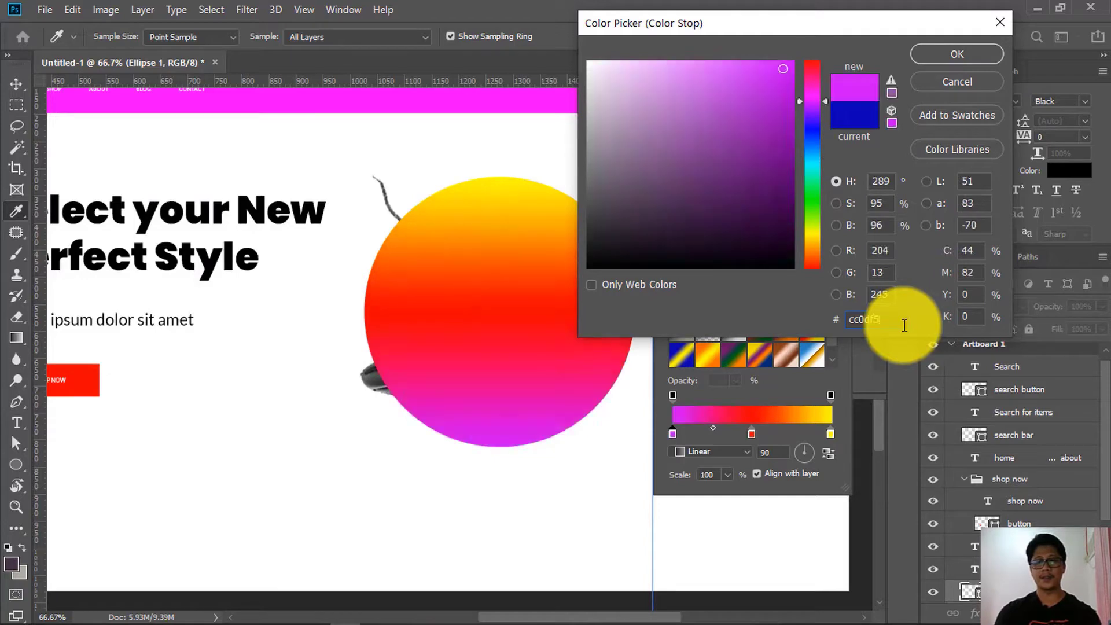
key("Return")
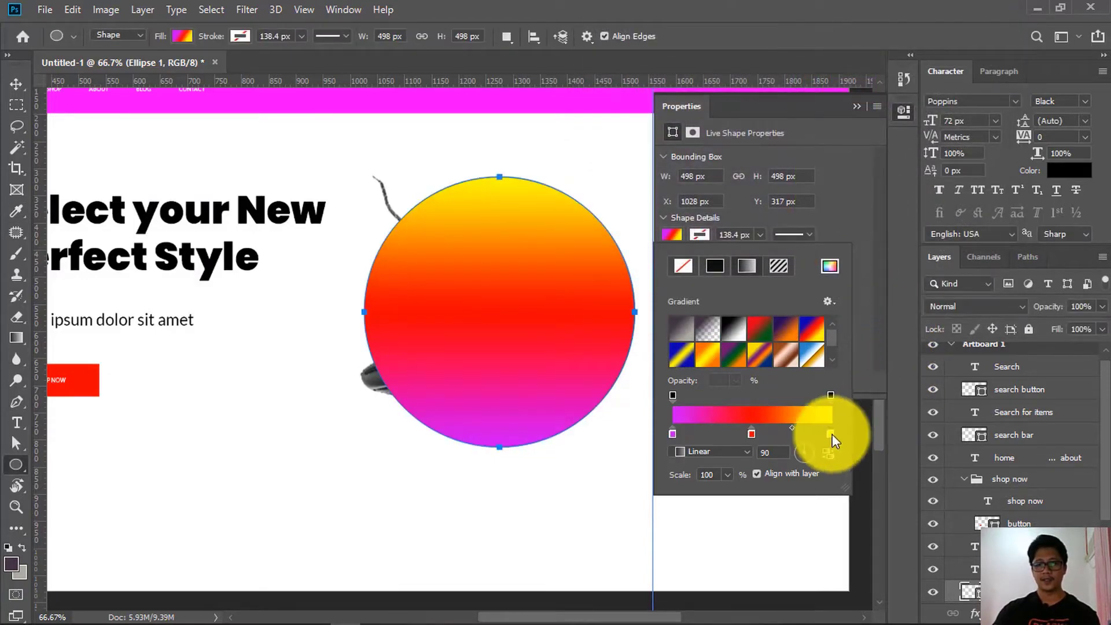
Change the gradient's yellow color stop to cc0df5
double_click(830, 434)
type("cc")
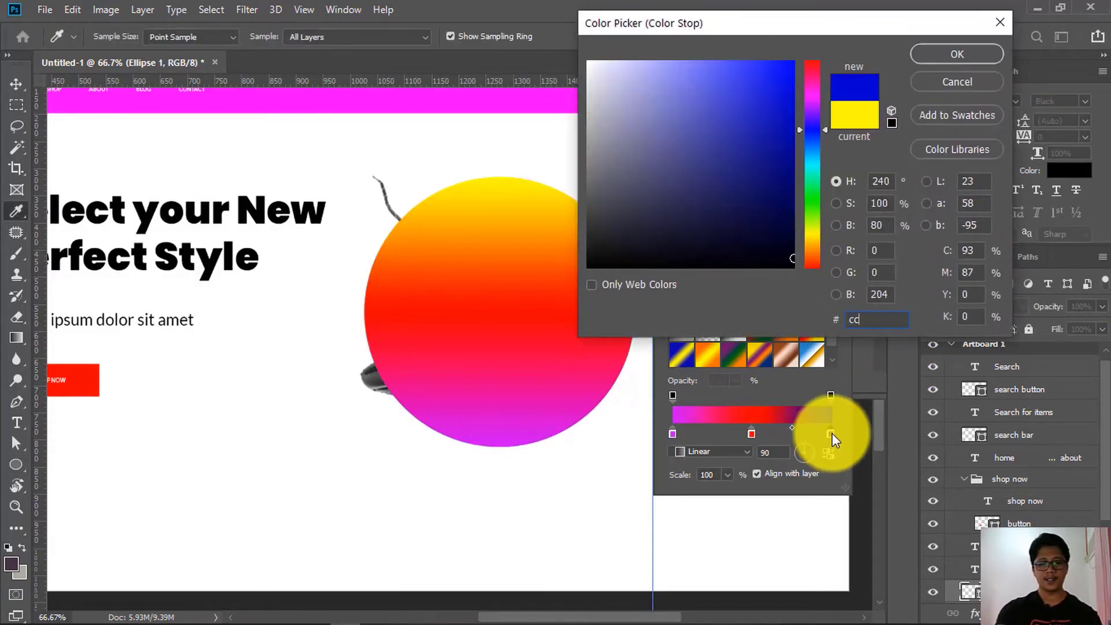
type("0df5")
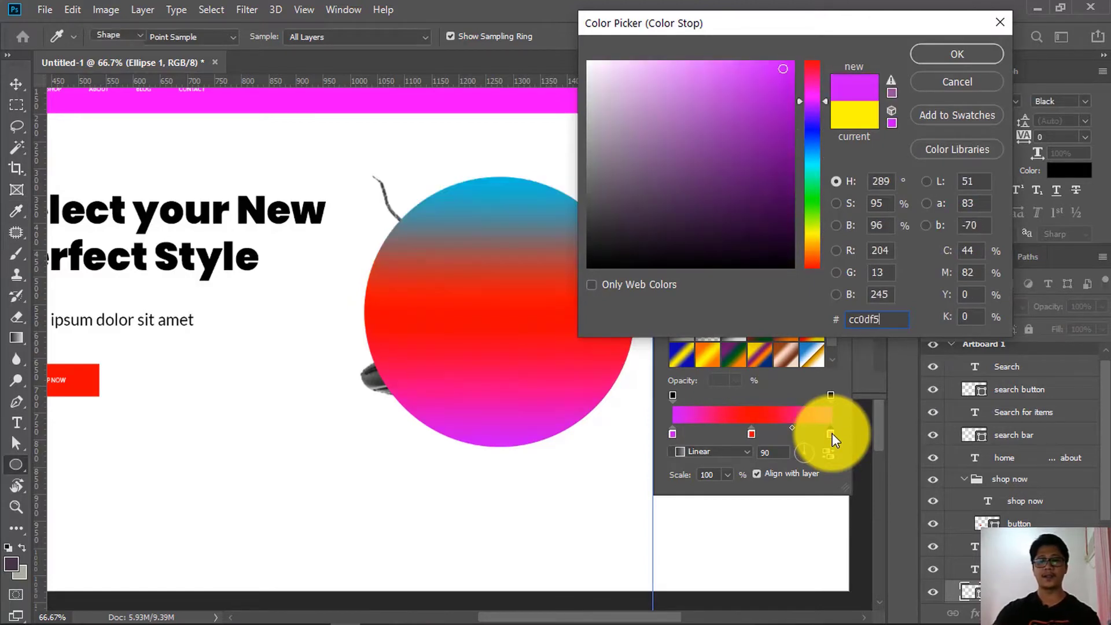
key("Return")
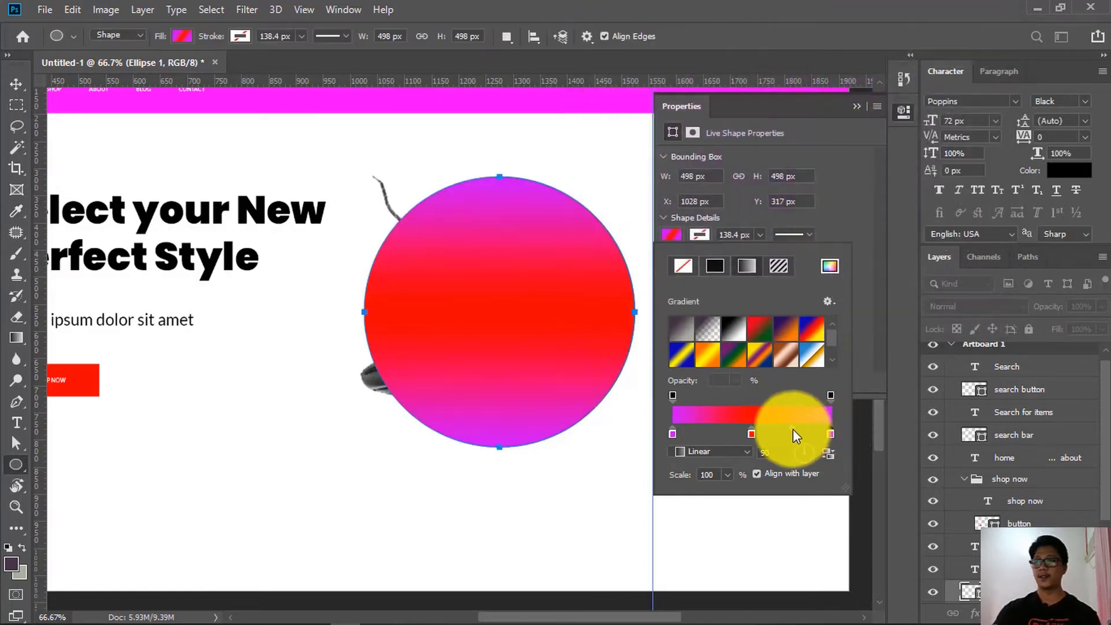
Change the gradient's middle red color stop to 7509d1 and close the shape properties
double_click(751, 435)
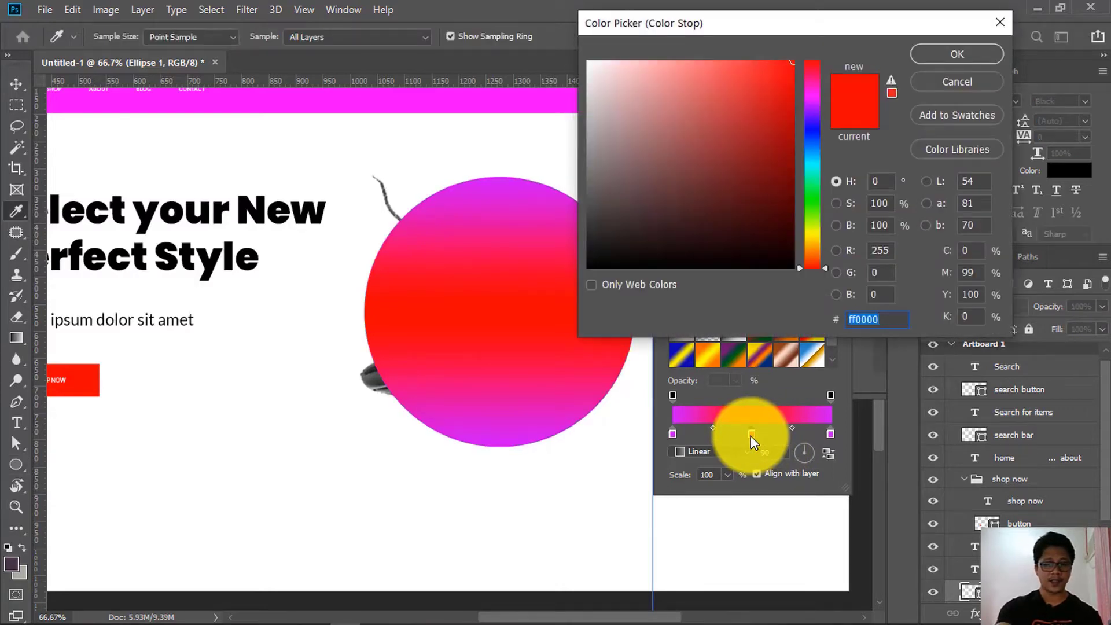
type("7")
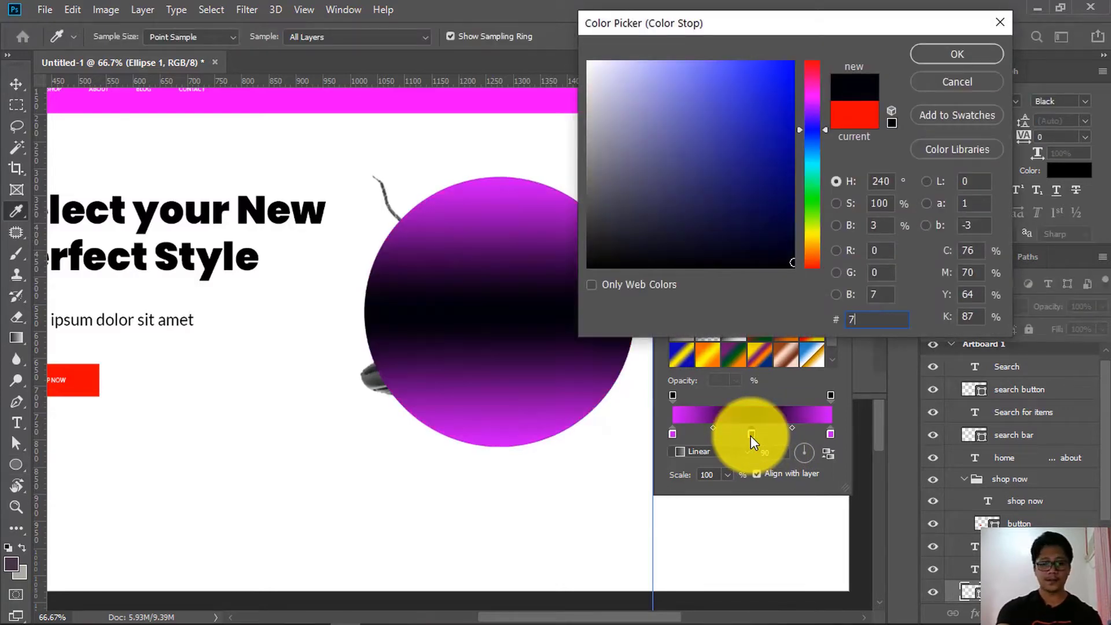
type("5")
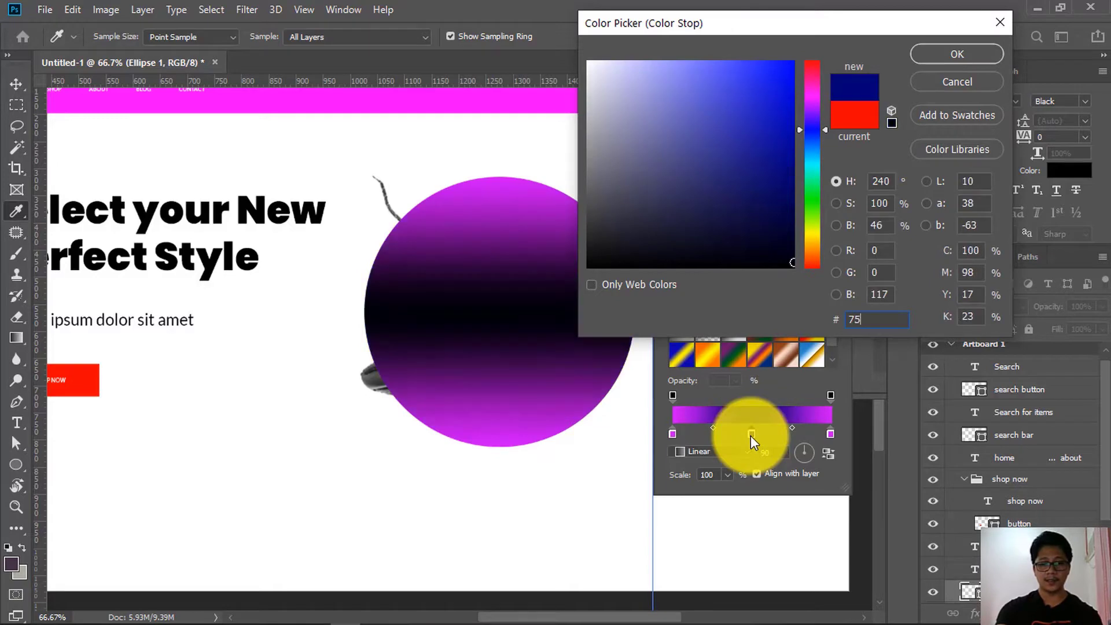
type("0")
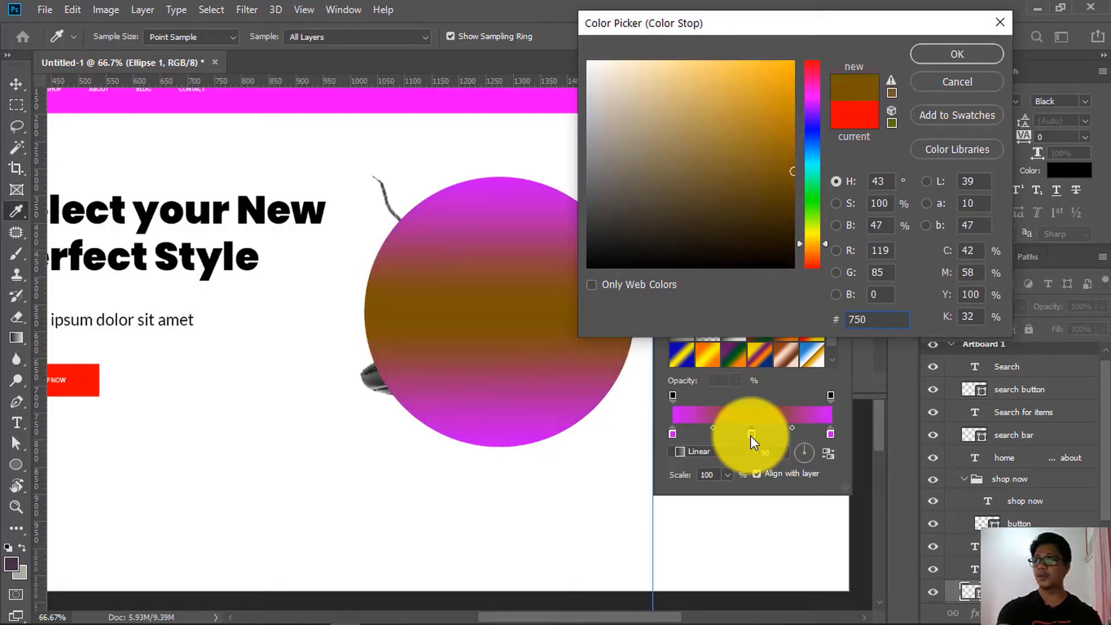
type("9")
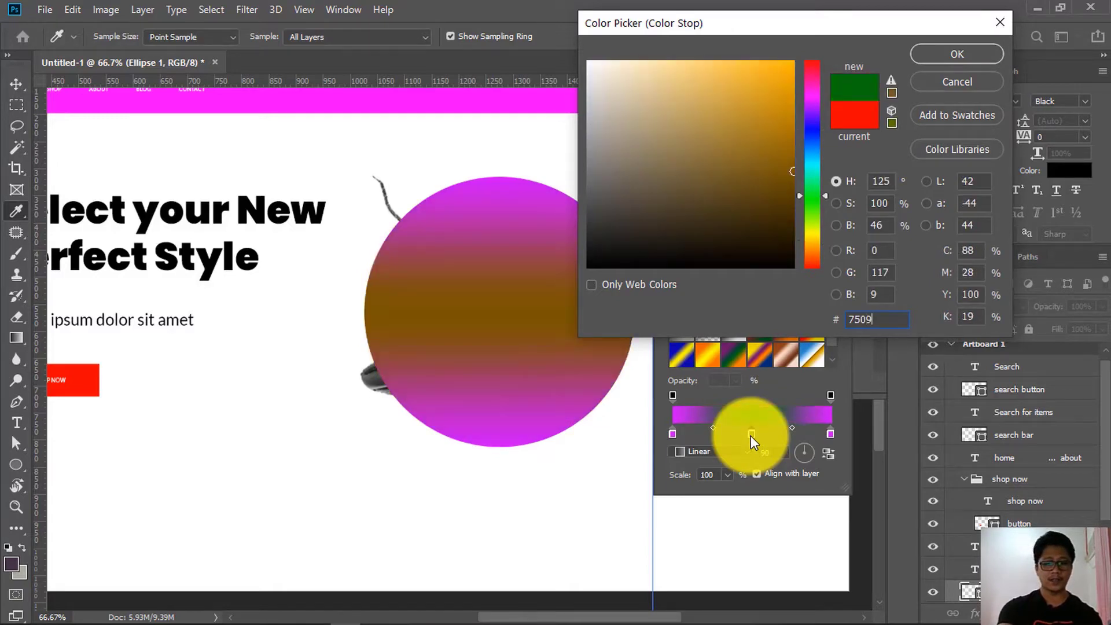
type("d1")
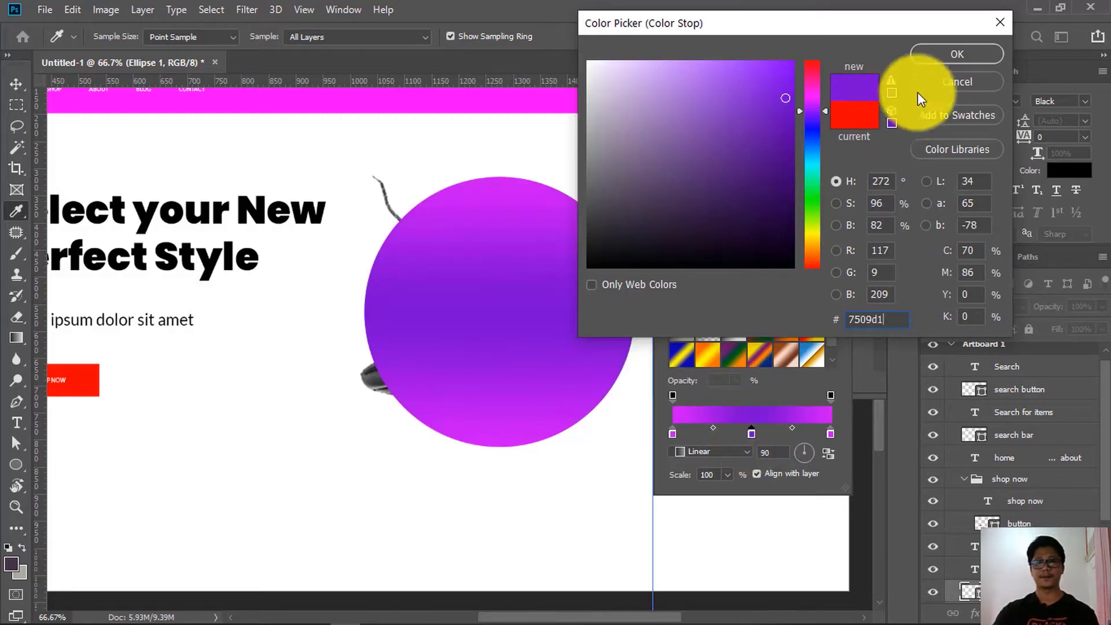
left_click(943, 51)
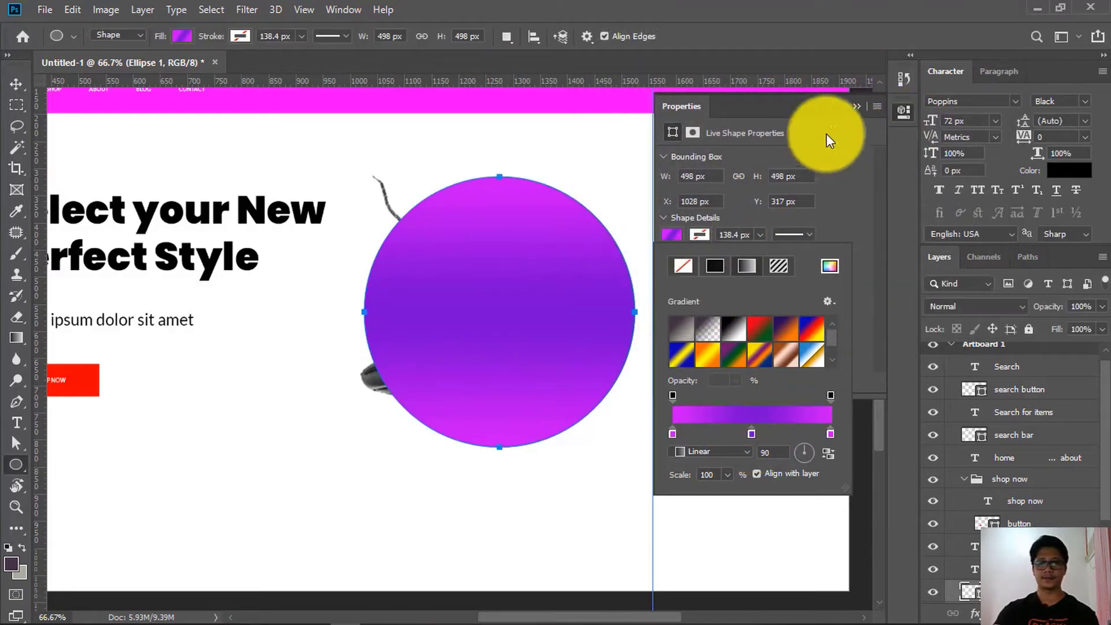
left_click(856, 106)
left_click(858, 105)
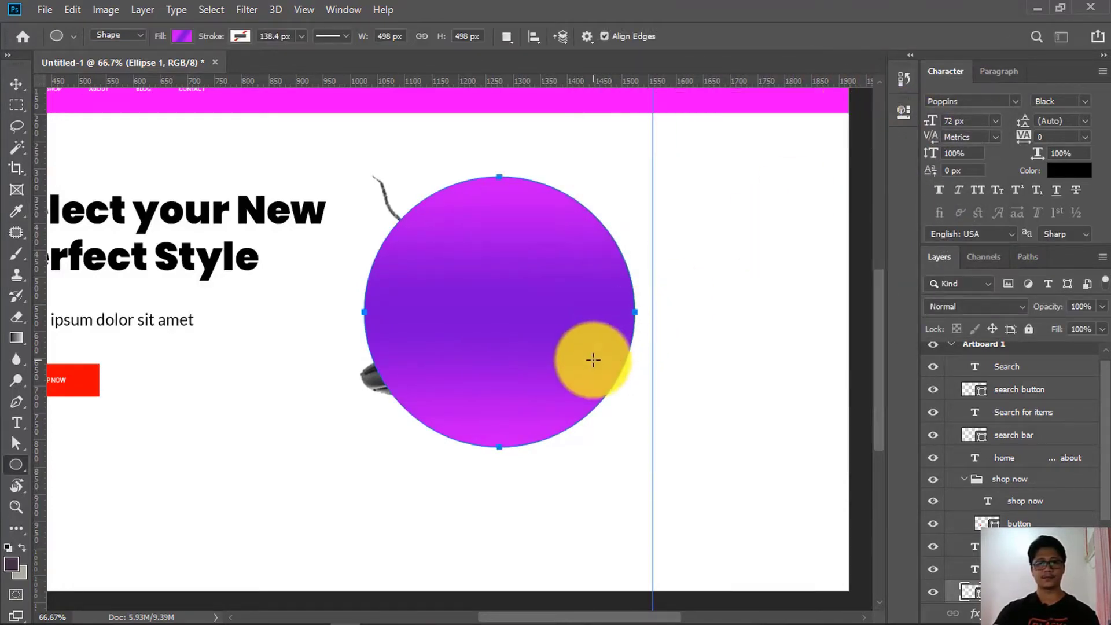
Move the Ellipse 1 layer below Layer 1 copy so the circle sits behind the shoe
left_click(16, 84)
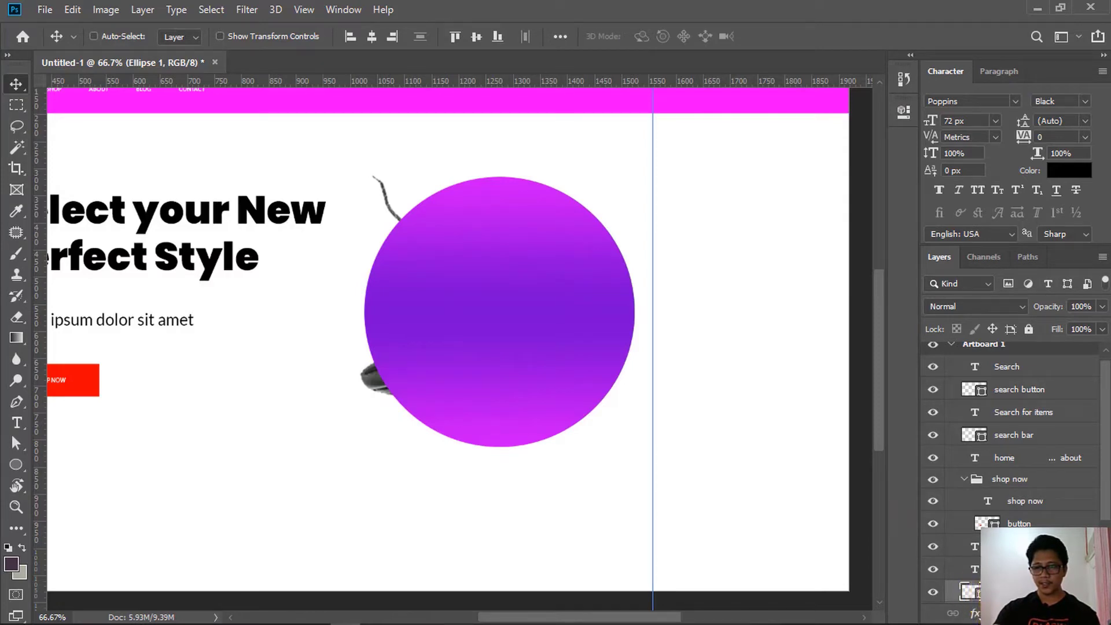
scroll(1012, 463, "down", 2)
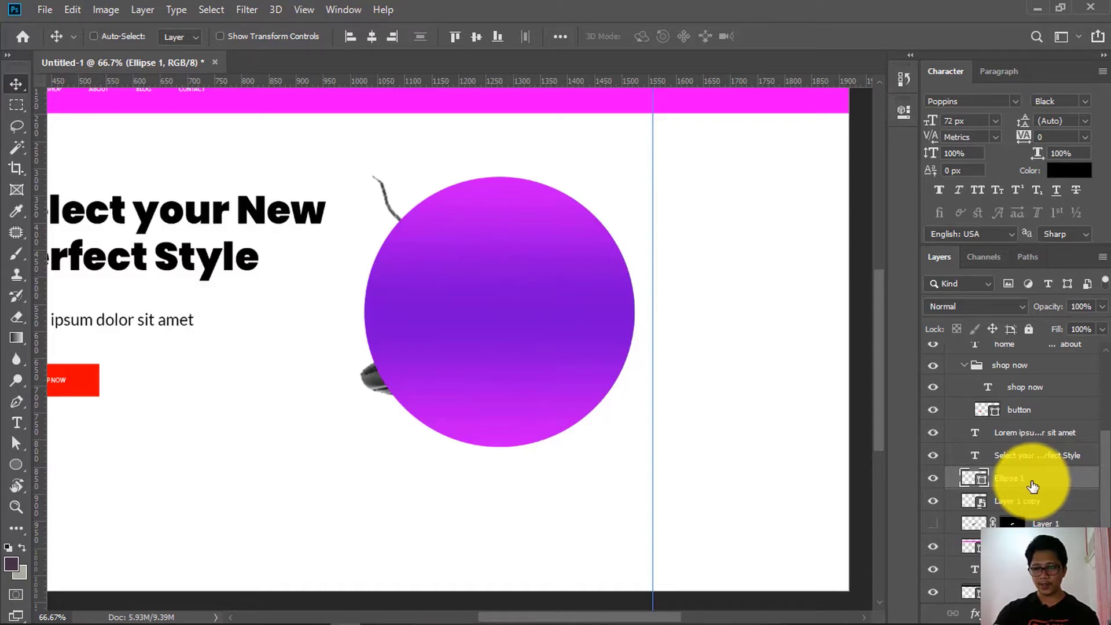
left_click_drag(1032, 486, 1043, 513)
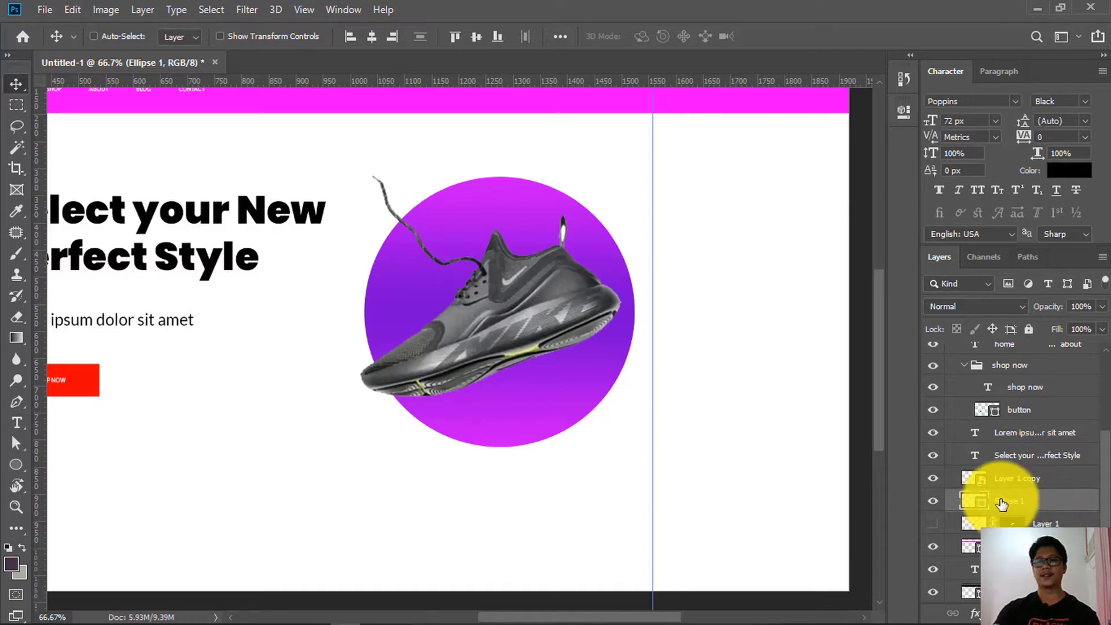
Rename the shoe image layer to shoes and the ellipse layer to circle
left_click(1012, 480)
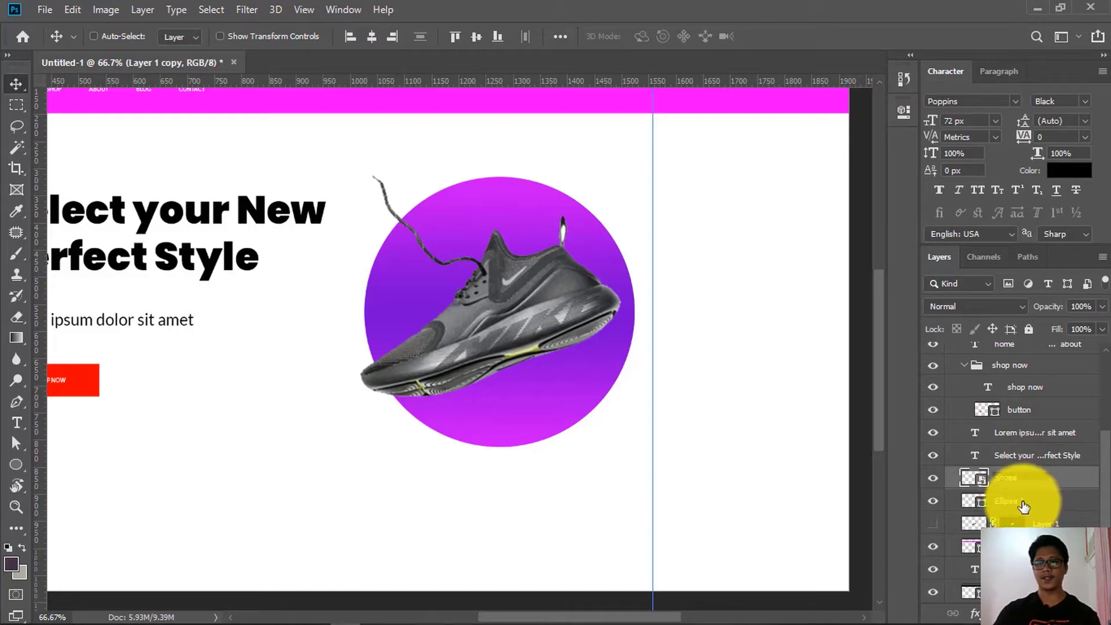
left_click(1013, 507)
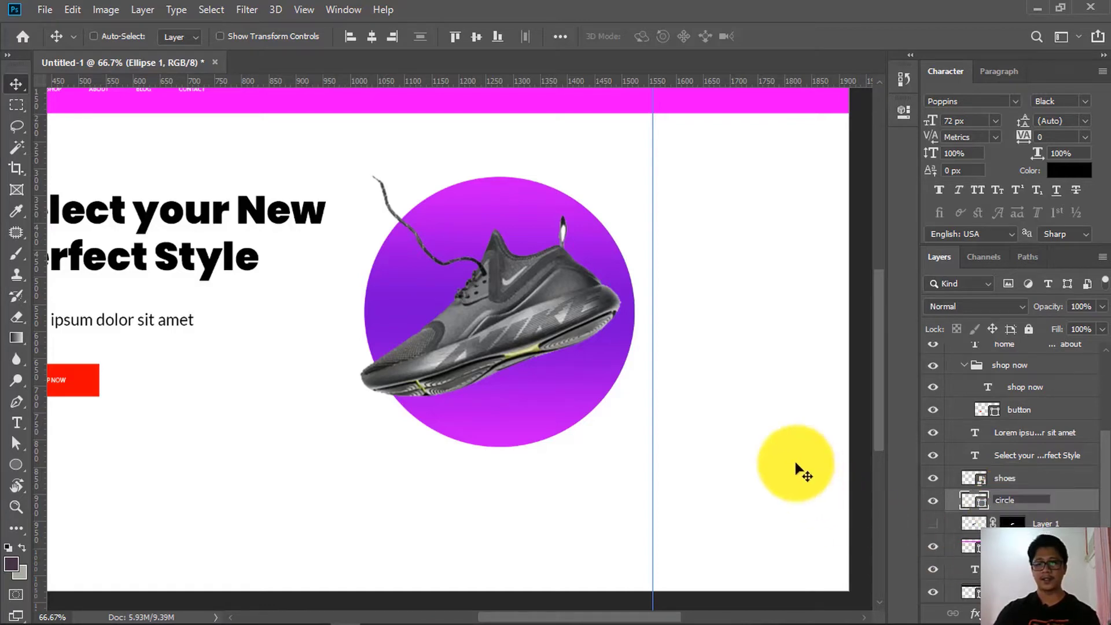
left_click(776, 451)
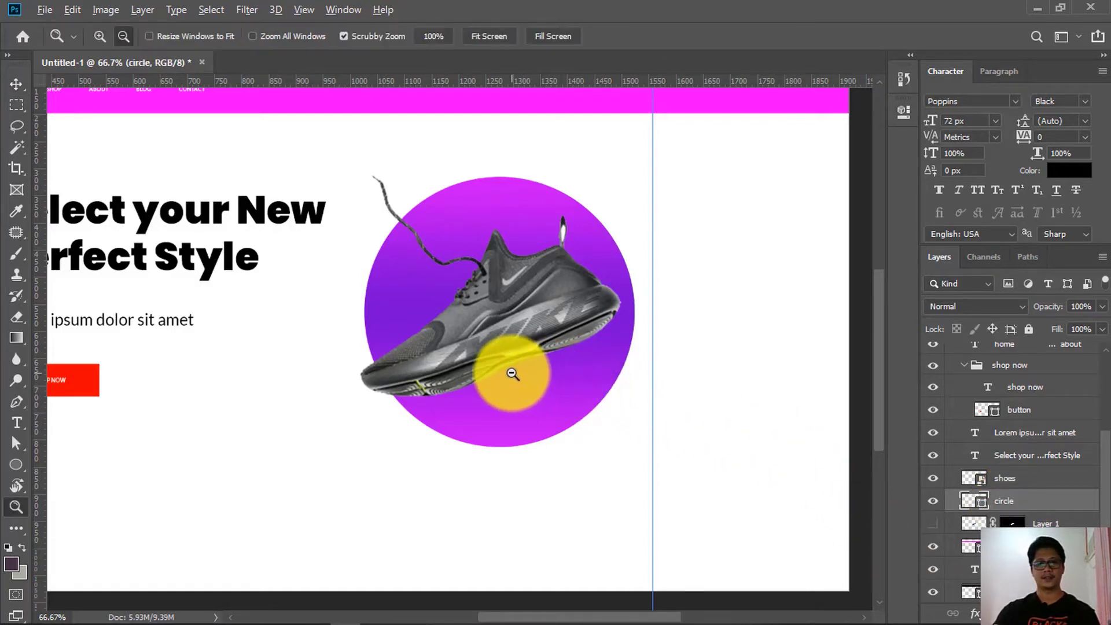
Shift the shoe image slightly to the right so it is centered over the purple circle
left_click(512, 373, "alt")
left_click(463, 323, "ctrl")
left_click_drag(463, 324, 458, 385)
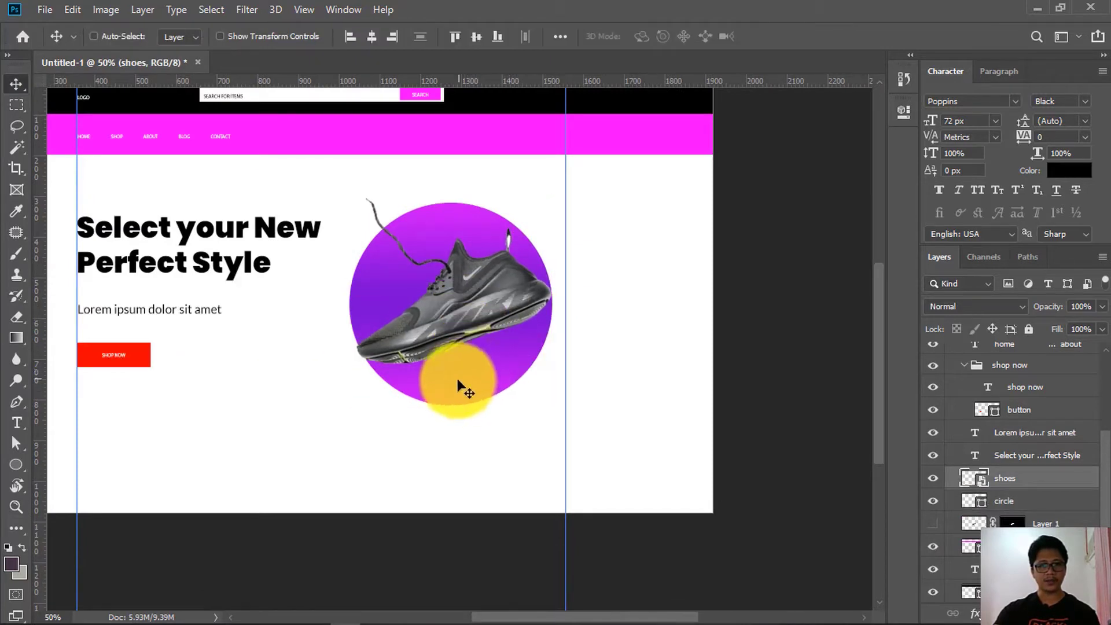
left_click(372, 380, "alt")
left_click_drag(359, 390, 389, 380)
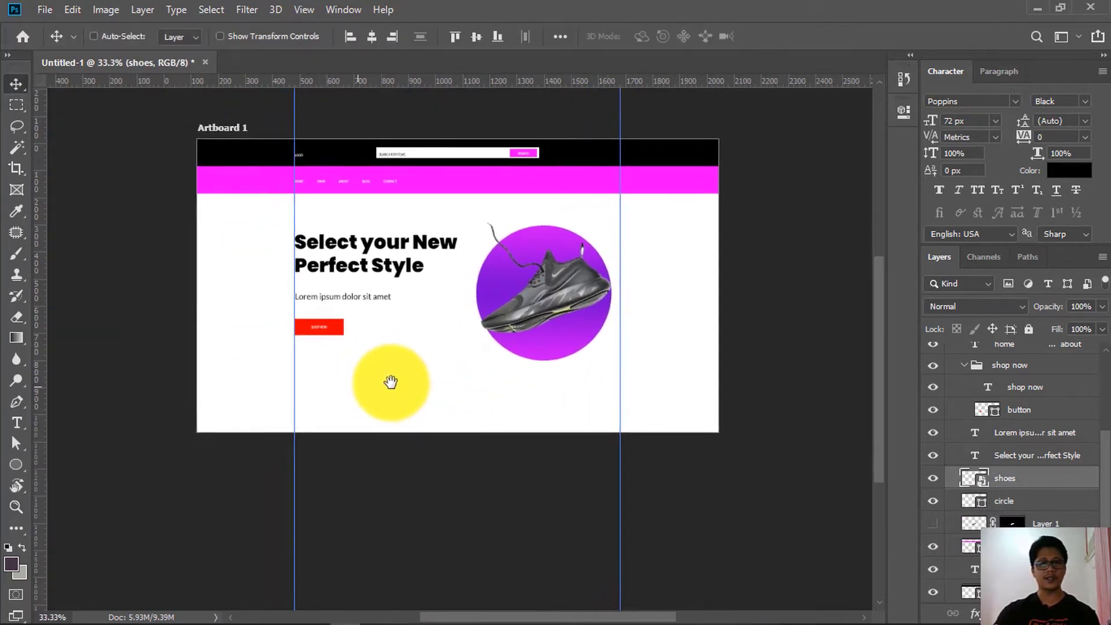
key("z")
left_click(336, 198)
left_click(335, 196)
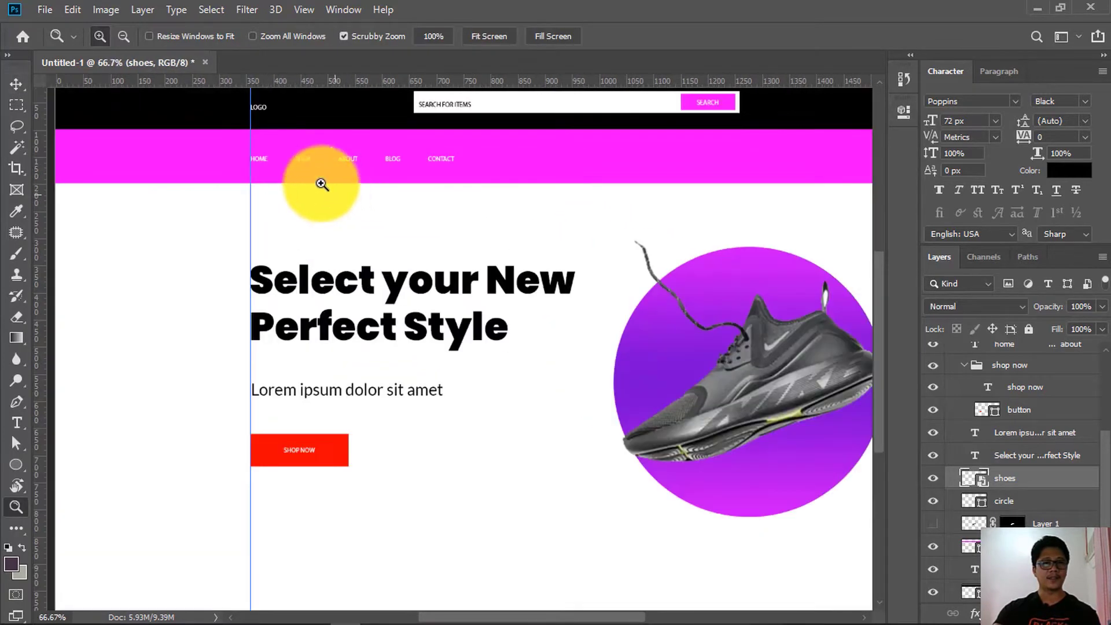
Set the LOGO text in the black header to Poppins at 60 px and align its left edge with the vertical guide
left_click_drag(305, 162, 331, 243)
left_click(300, 187)
left_click(299, 188)
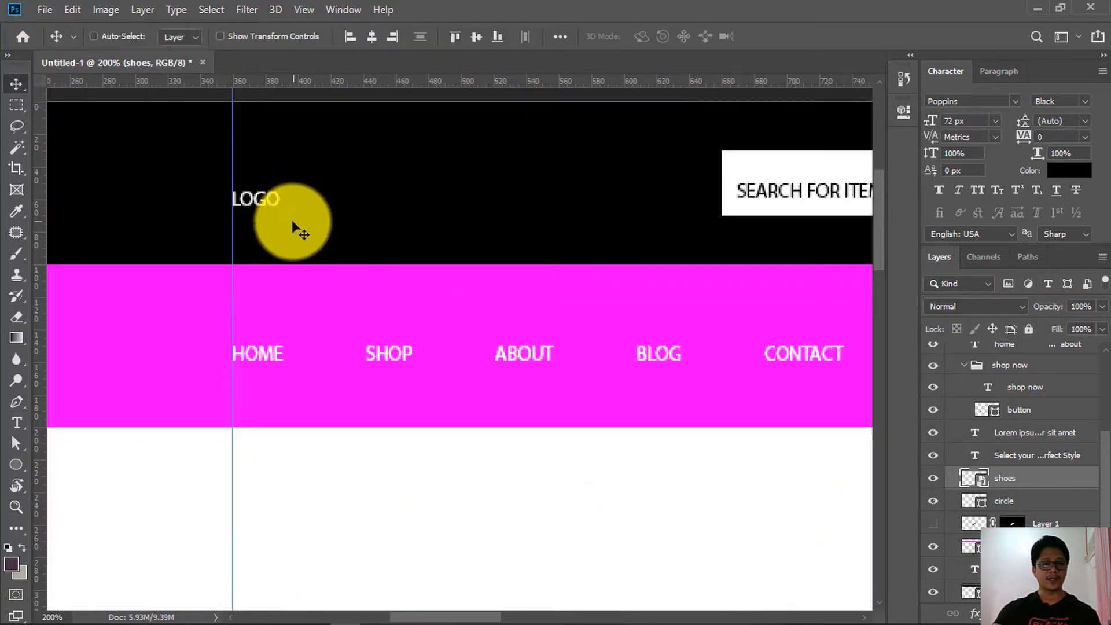
left_click(276, 206, "ctrl")
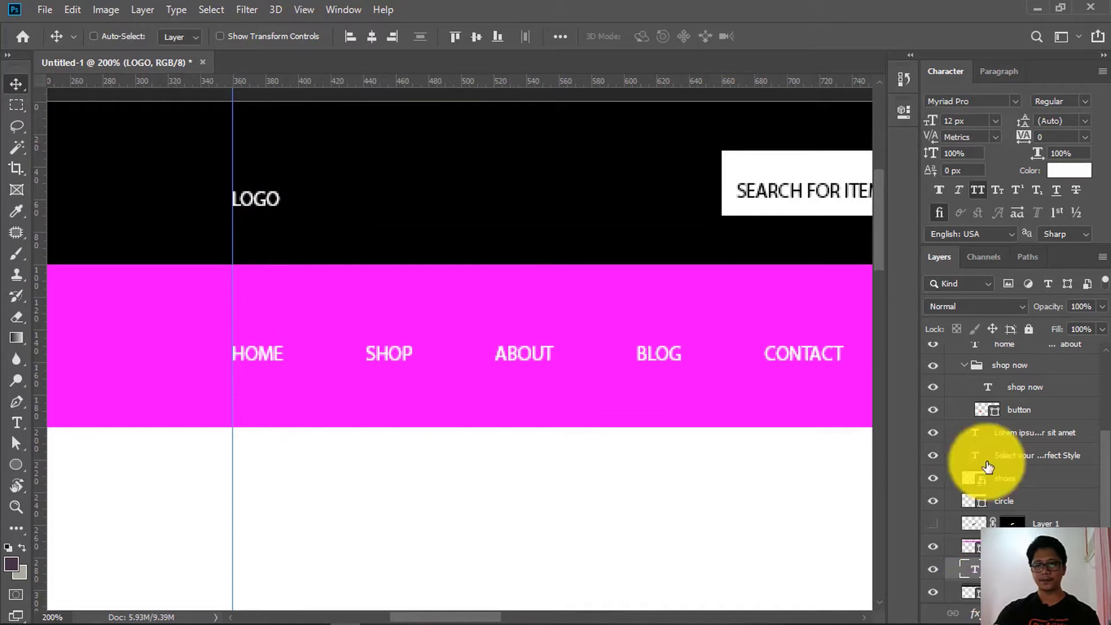
left_click(995, 117)
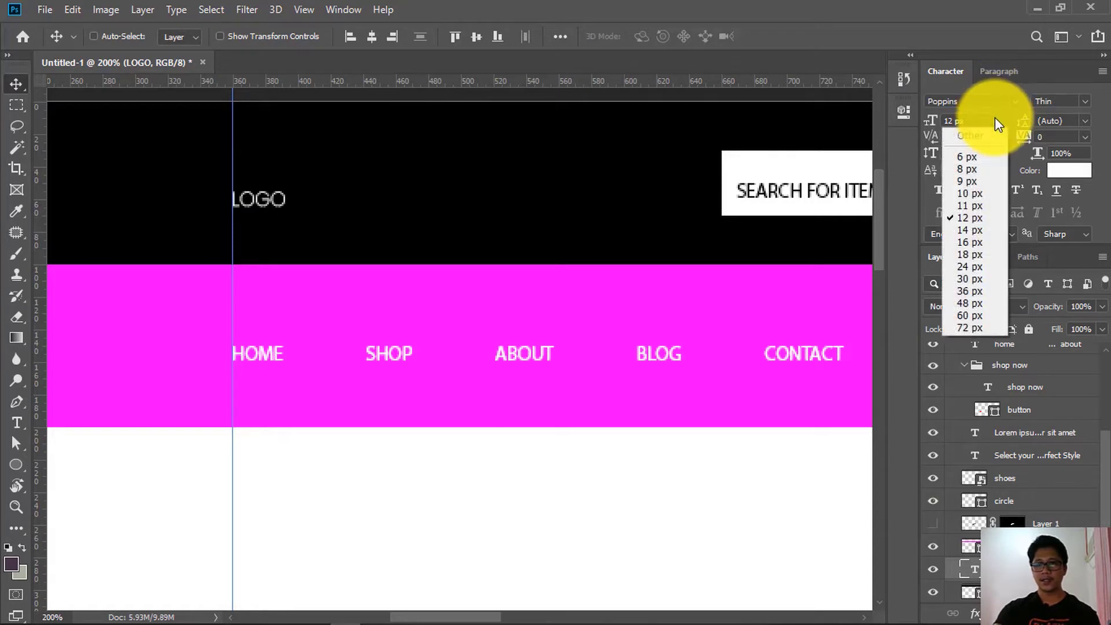
left_click(979, 315)
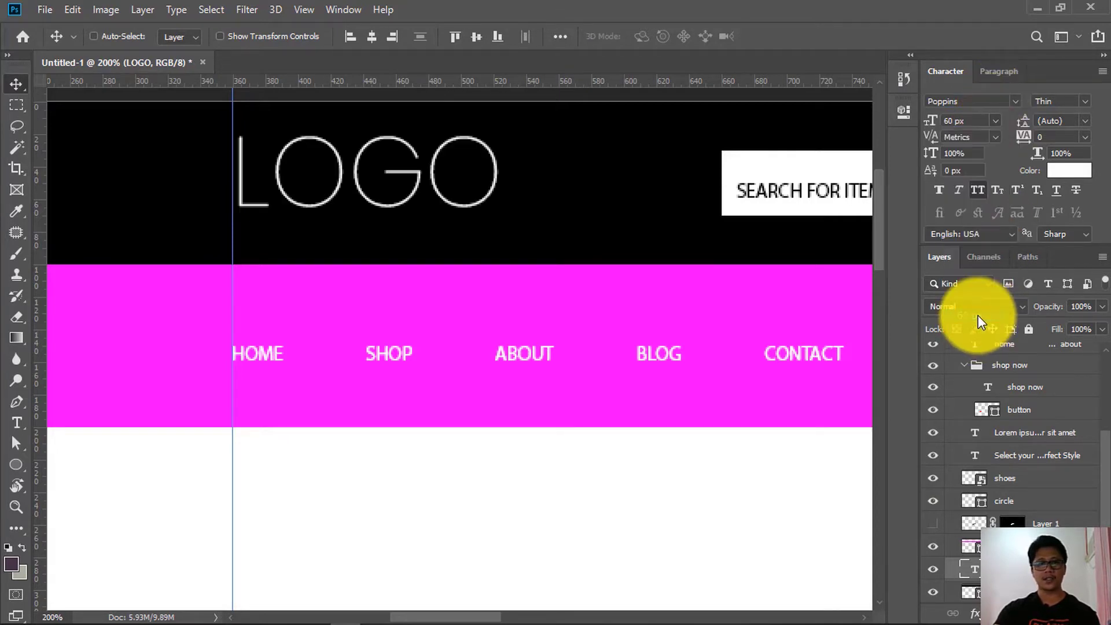
left_click_drag(406, 195, 398, 215)
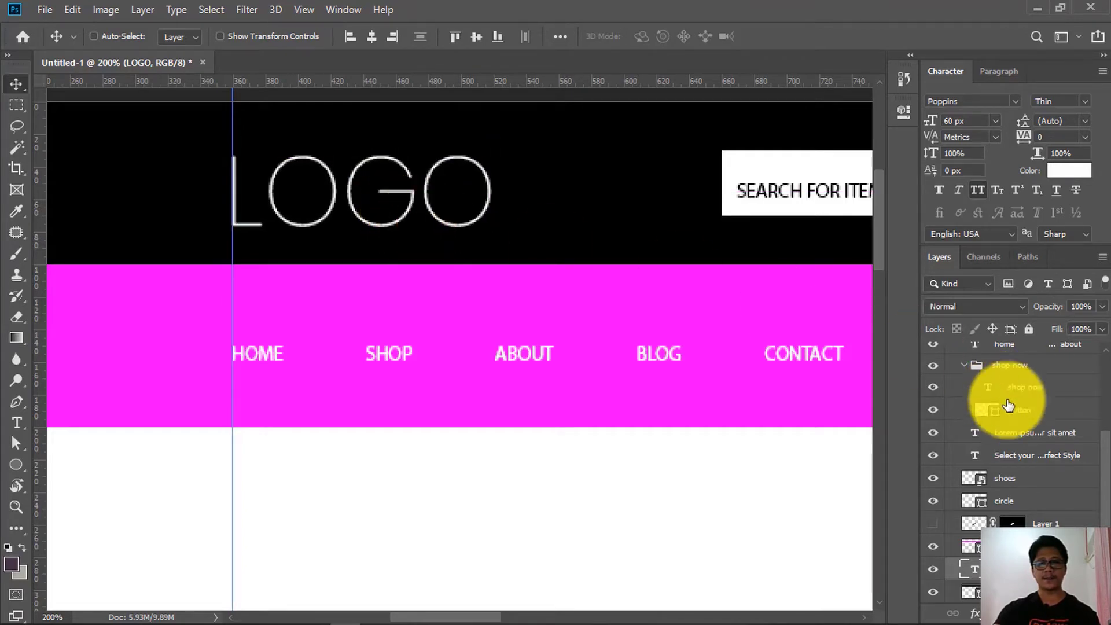
Replace the LOGO text with SHOEZONE
double_click(510, 227)
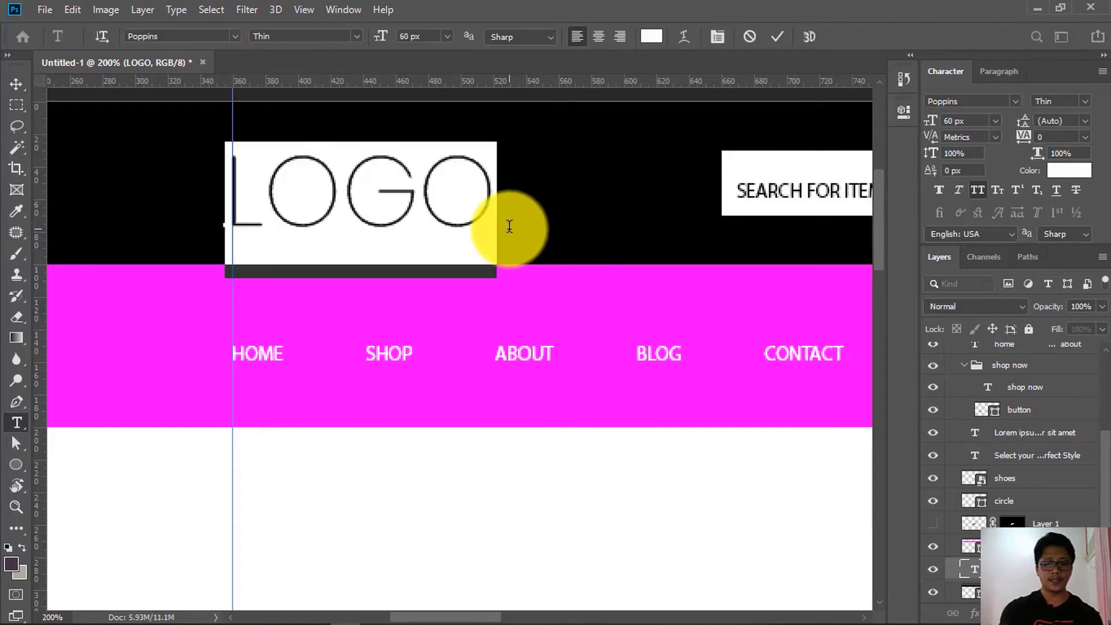
type("SHOE")
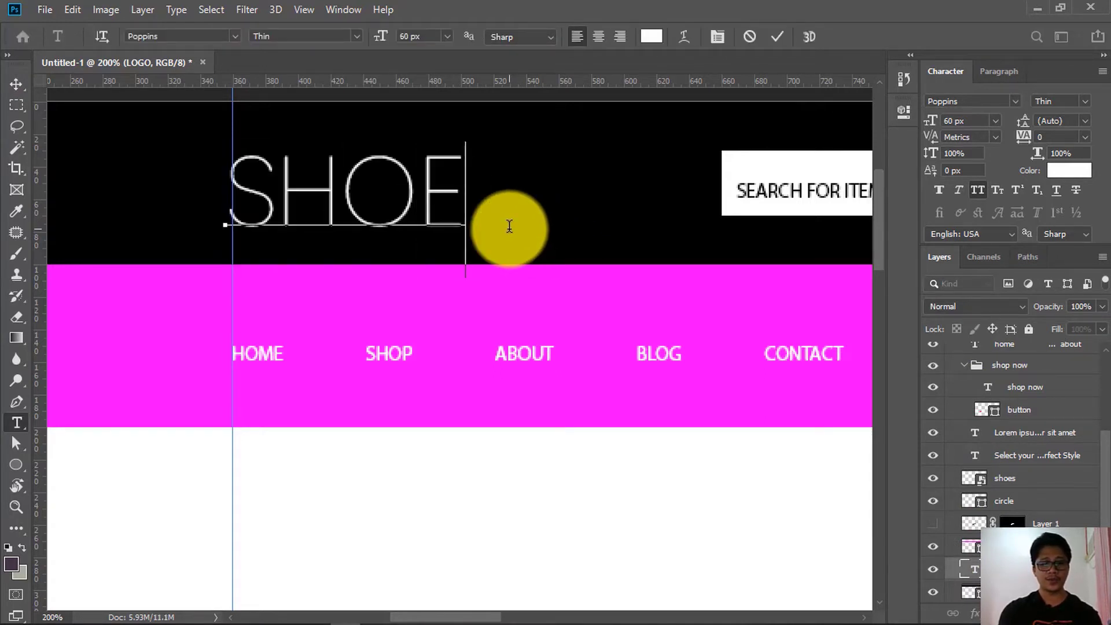
type("ZONE")
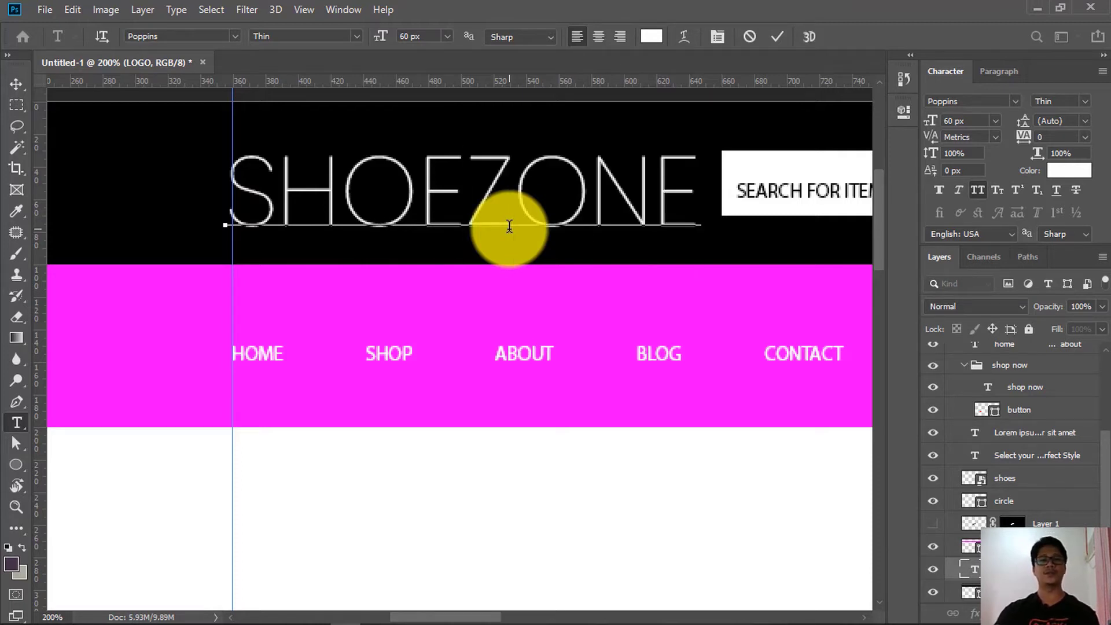
left_click(19, 87)
Set the SHOEZONE logo text to 30 px with the Medium font style
left_click(992, 121)
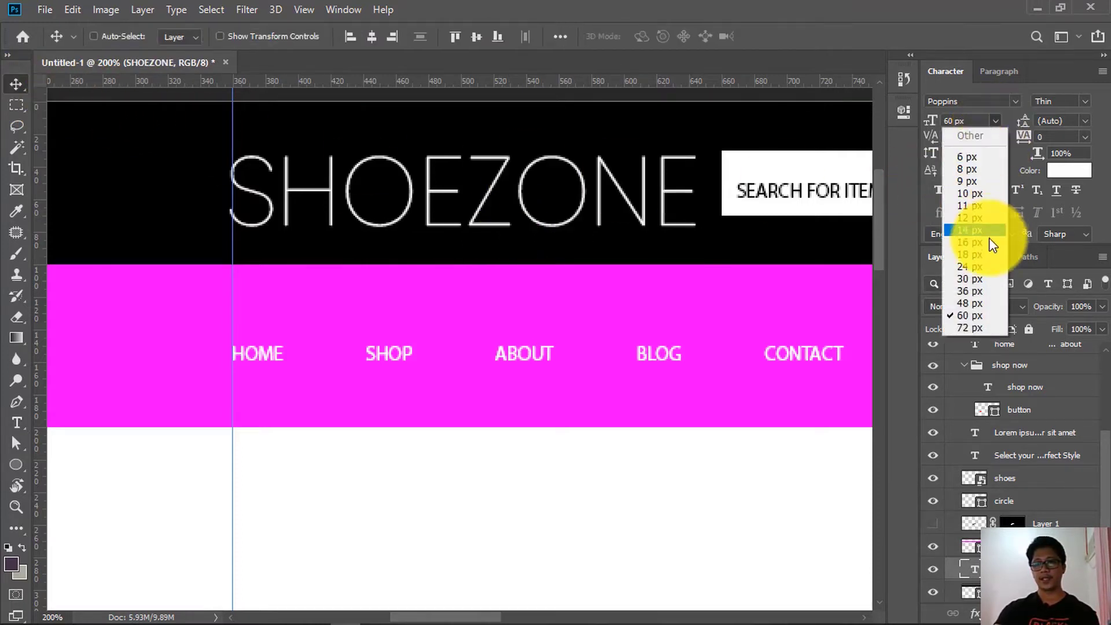
left_click(984, 282)
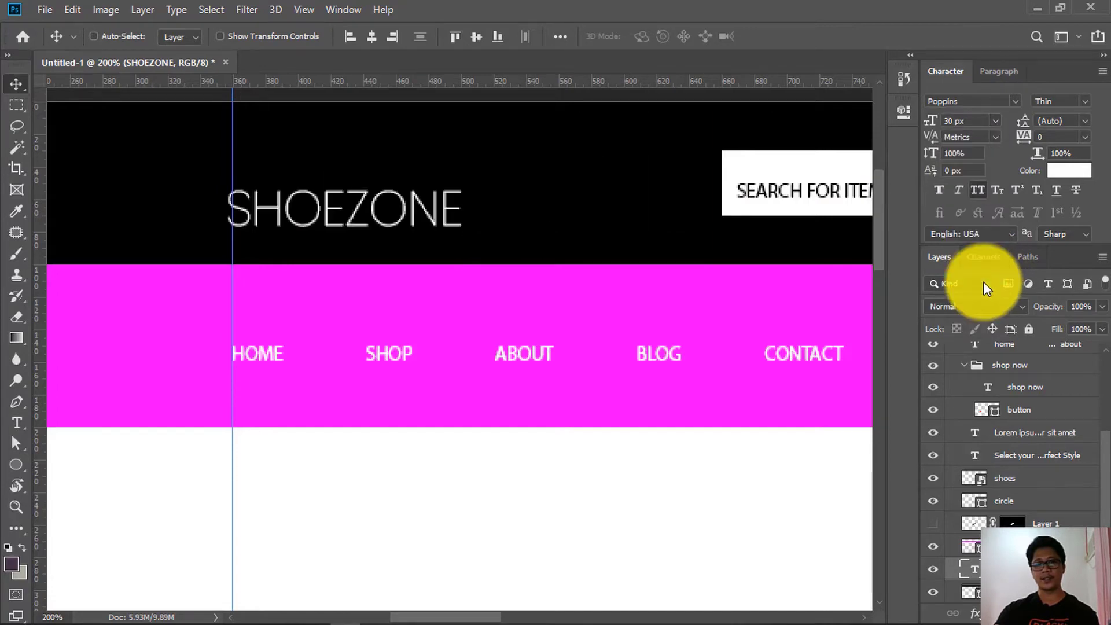
left_click(1081, 105)
left_click(1051, 225)
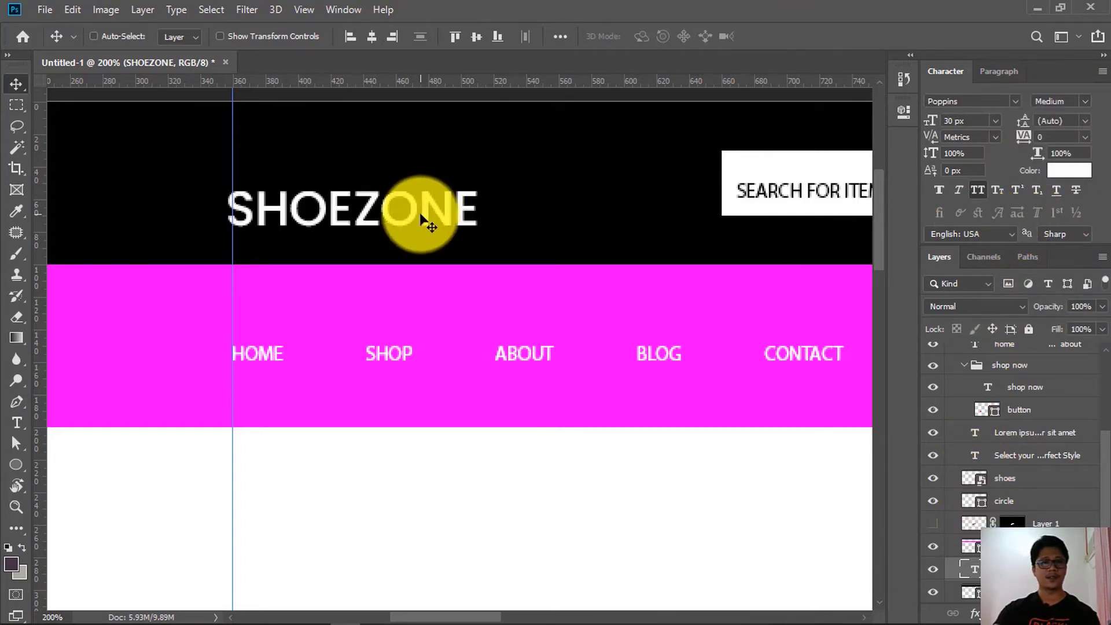
Move the SHOEZONE logo to the vertical guide and center it vertically within the black header bar
left_click_drag(425, 219, 422, 198)
key("ctrl")
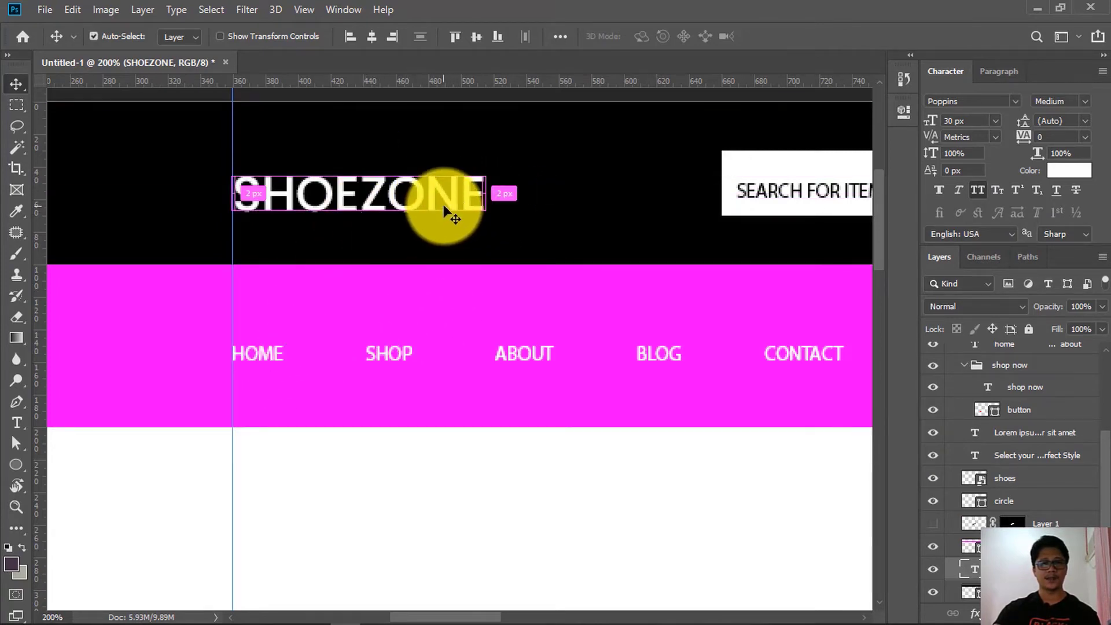
left_click(508, 200, "ctrl")
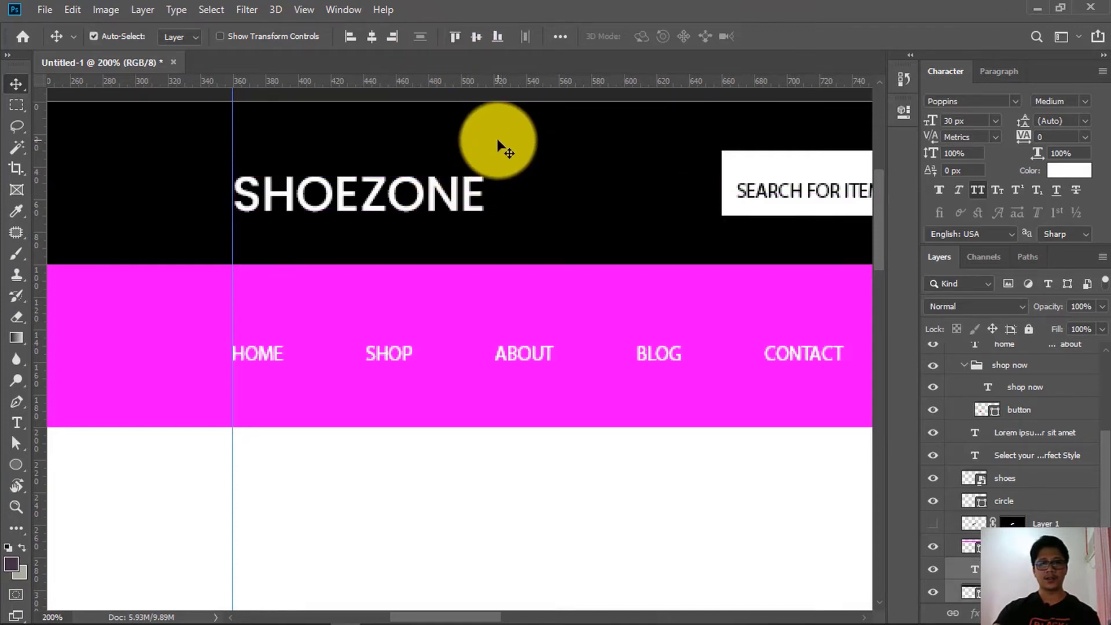
left_click(503, 148, "ctrl")
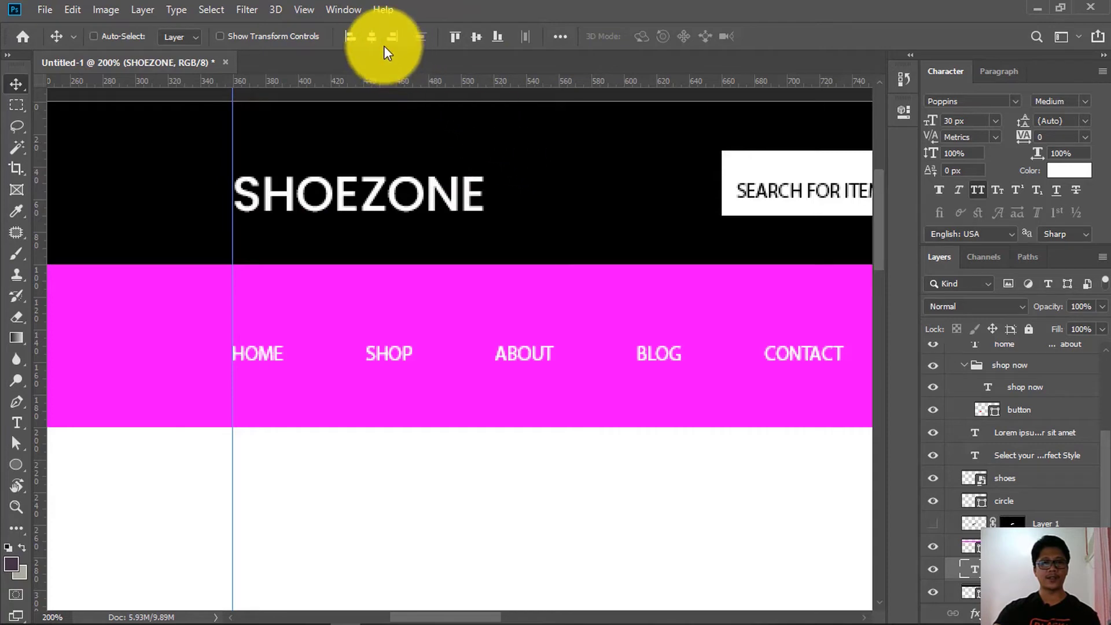
left_click(472, 37)
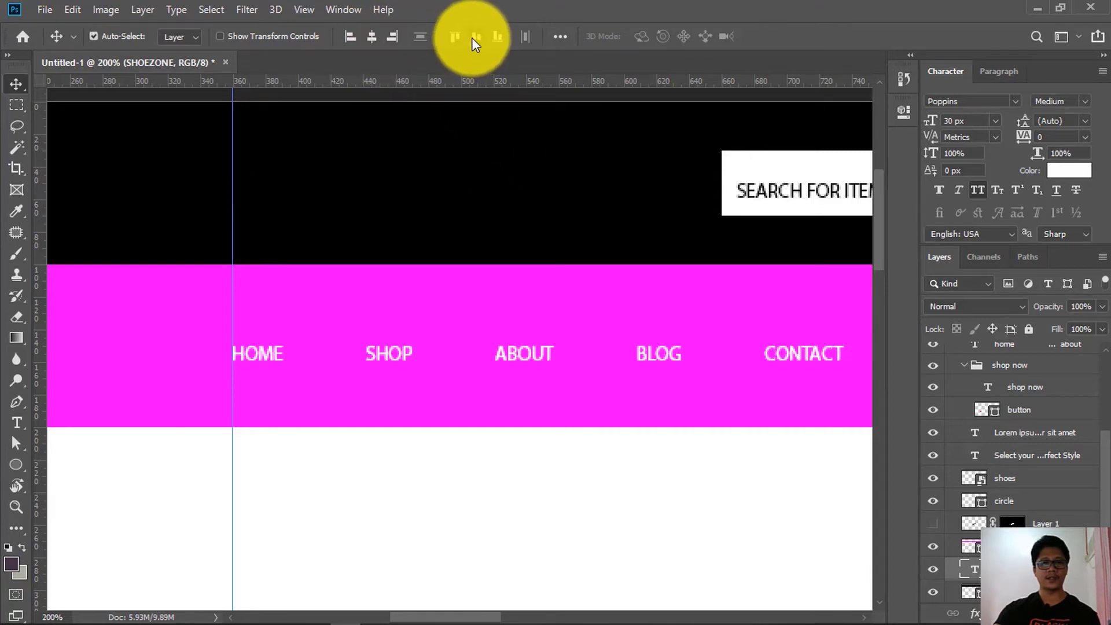
key("ctrl+z")
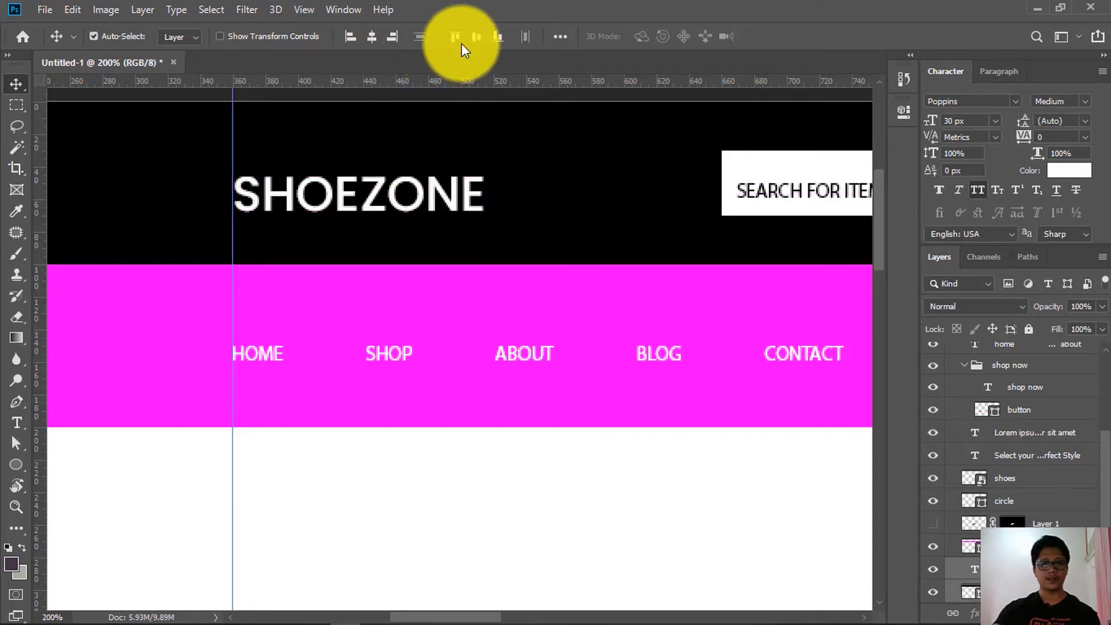
left_click(475, 38)
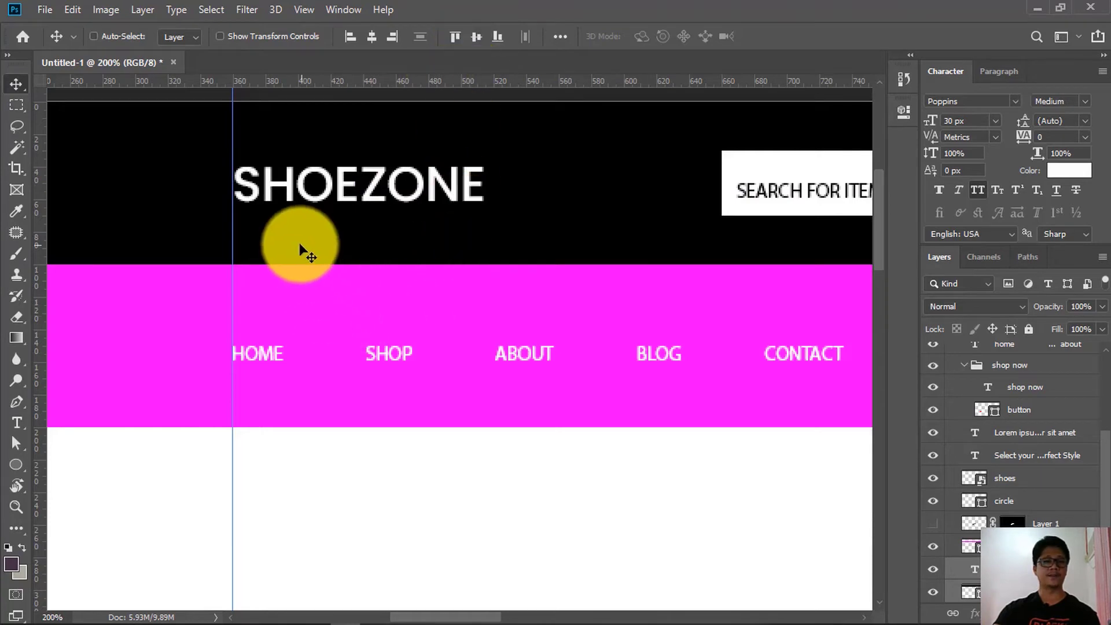
Set the navigation menu text to Poppins Regular at 18 px
left_click(266, 363, "ctrl")
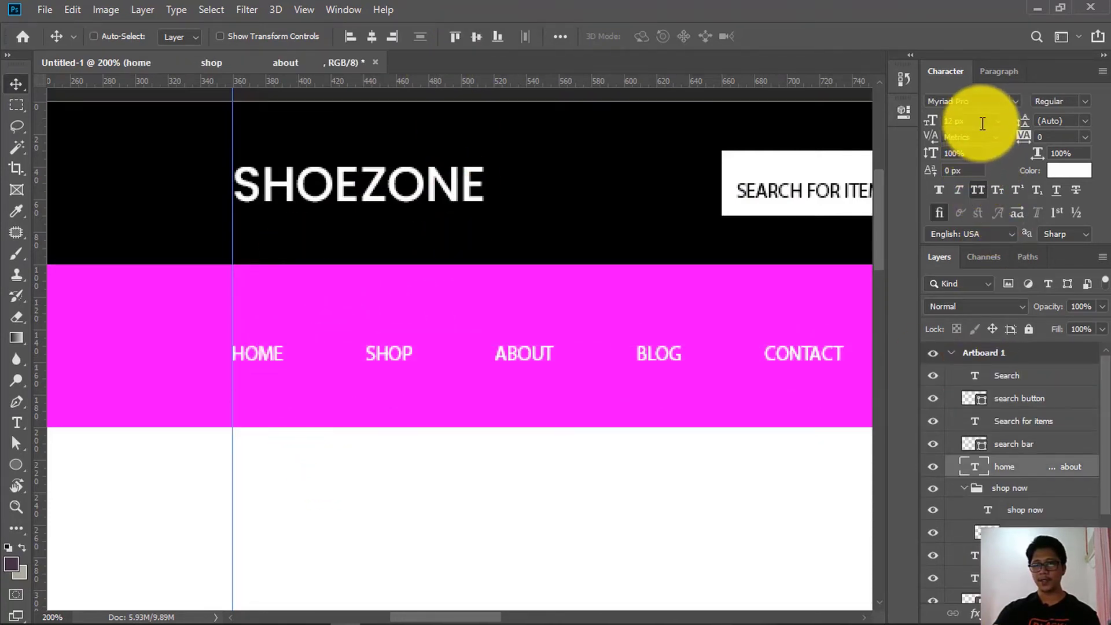
left_click(985, 102)
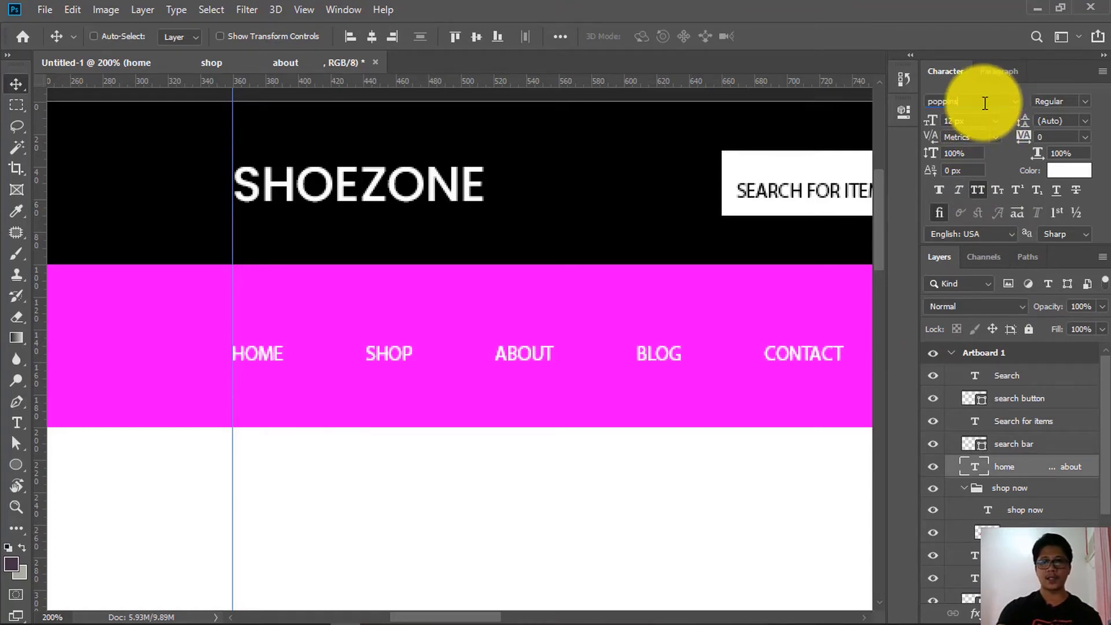
type("Poppins")
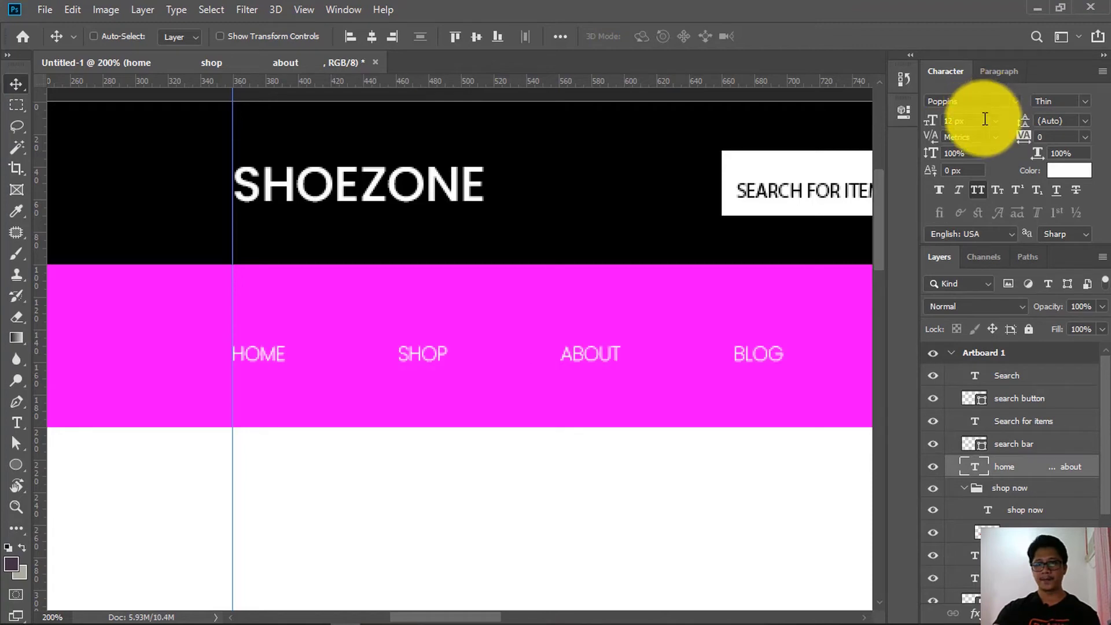
left_click(995, 121)
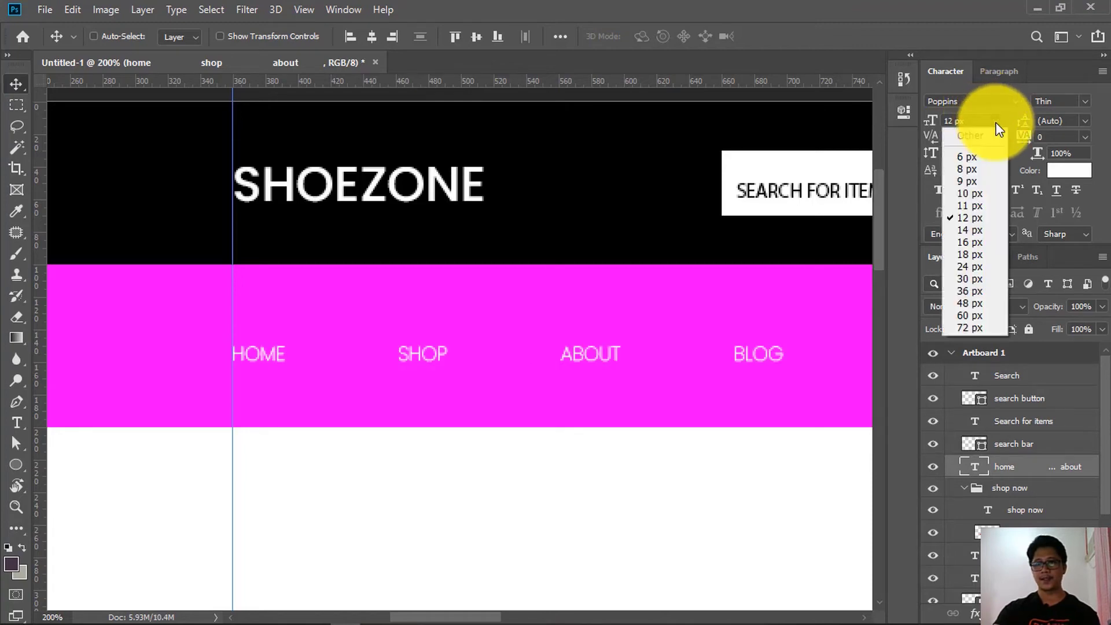
left_click(982, 256)
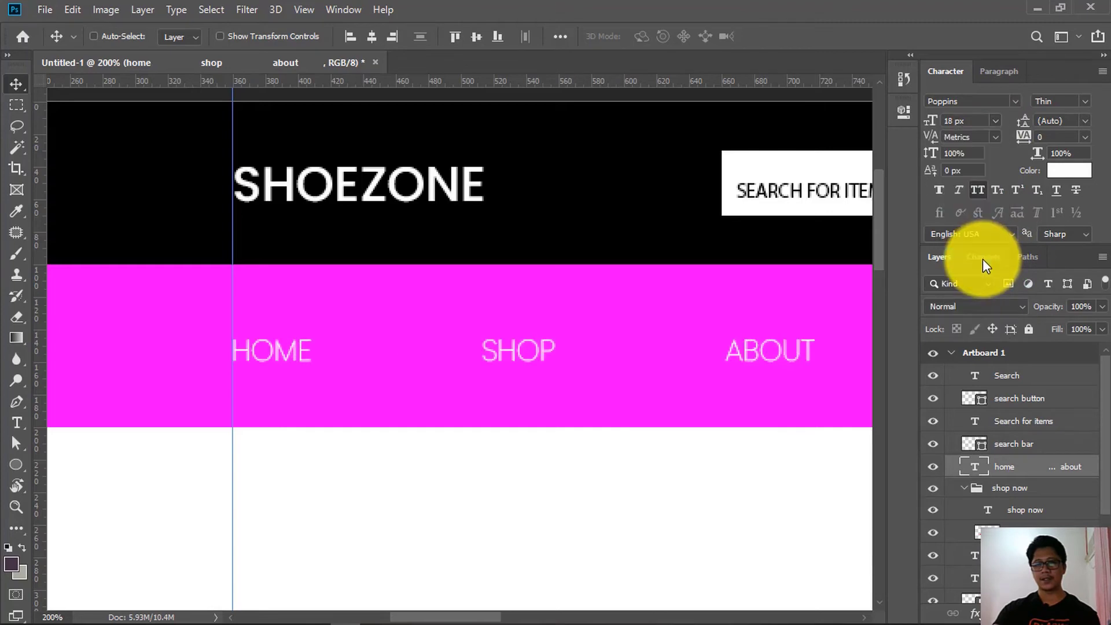
left_click(456, 368, "alt")
left_click_drag(518, 362, 376, 299)
left_click(1082, 99)
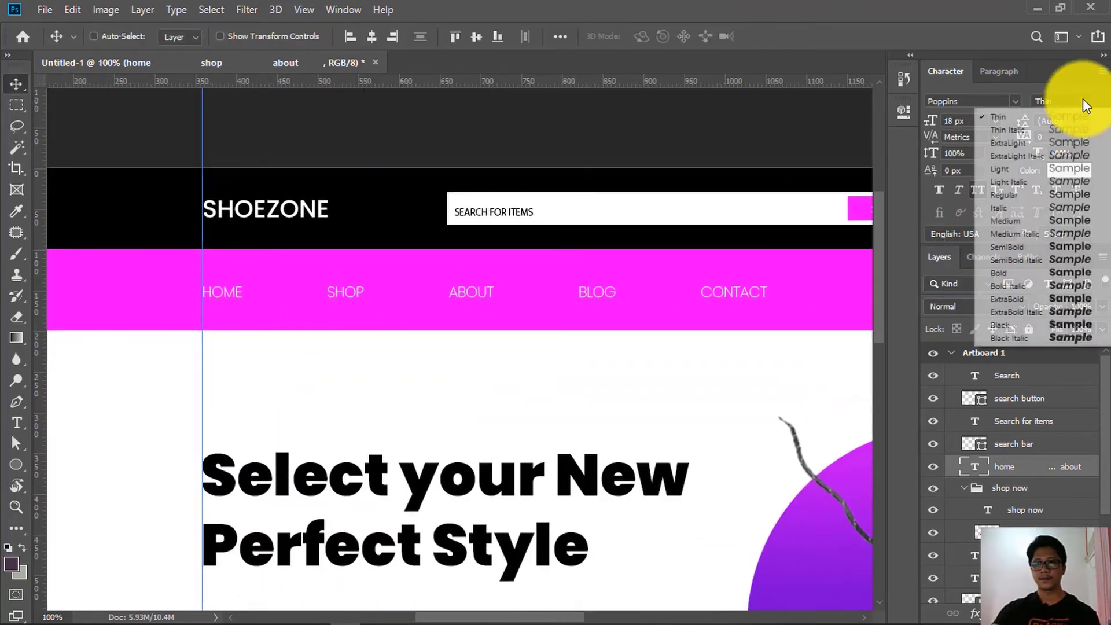
left_click(1045, 196)
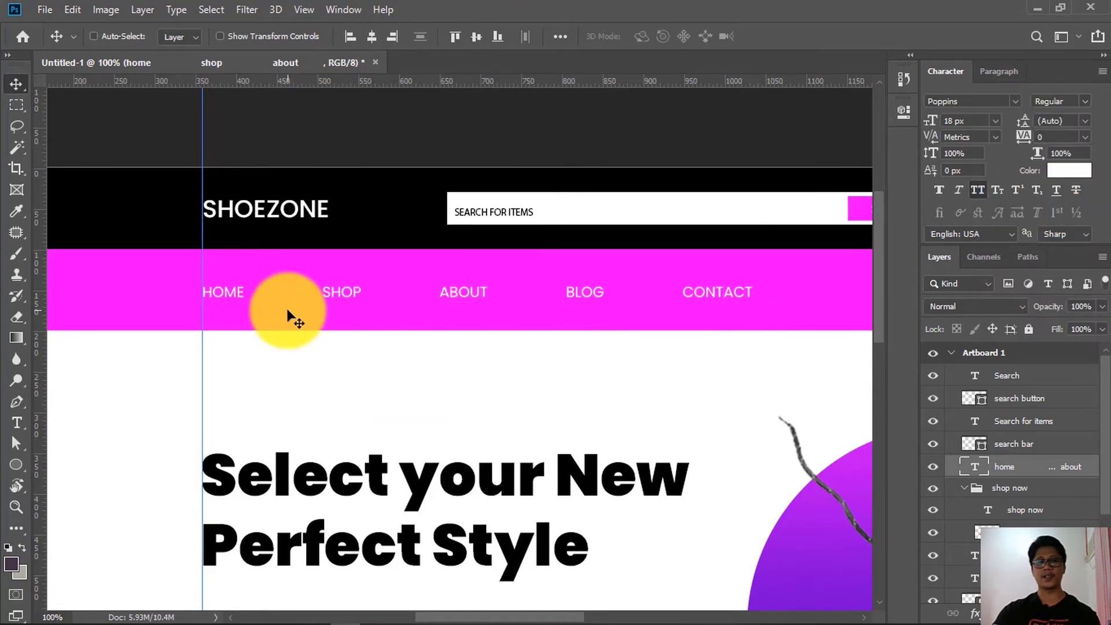
Center the navigation menu text vertically within the magenta bar
key("z")
scroll(288, 310, "up", 2)
scroll(288, 310, "down", 5)
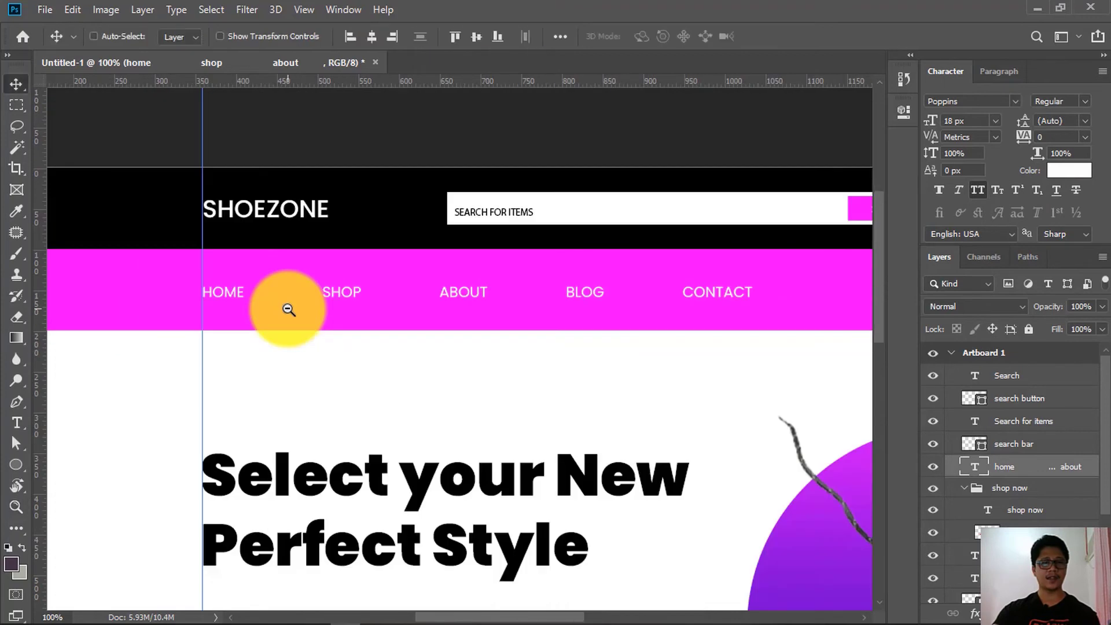
left_click_drag(445, 327, 402, 289)
left_click(351, 295, "ctrl")
left_click(351, 295, "ctrl")
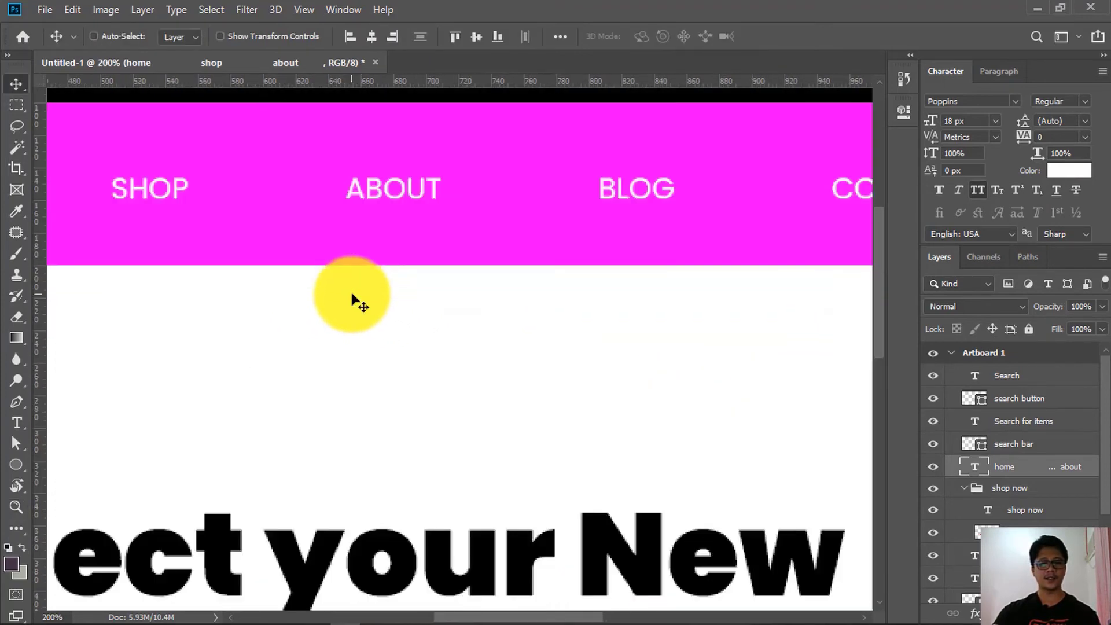
left_click(387, 236, "ctrl+shift")
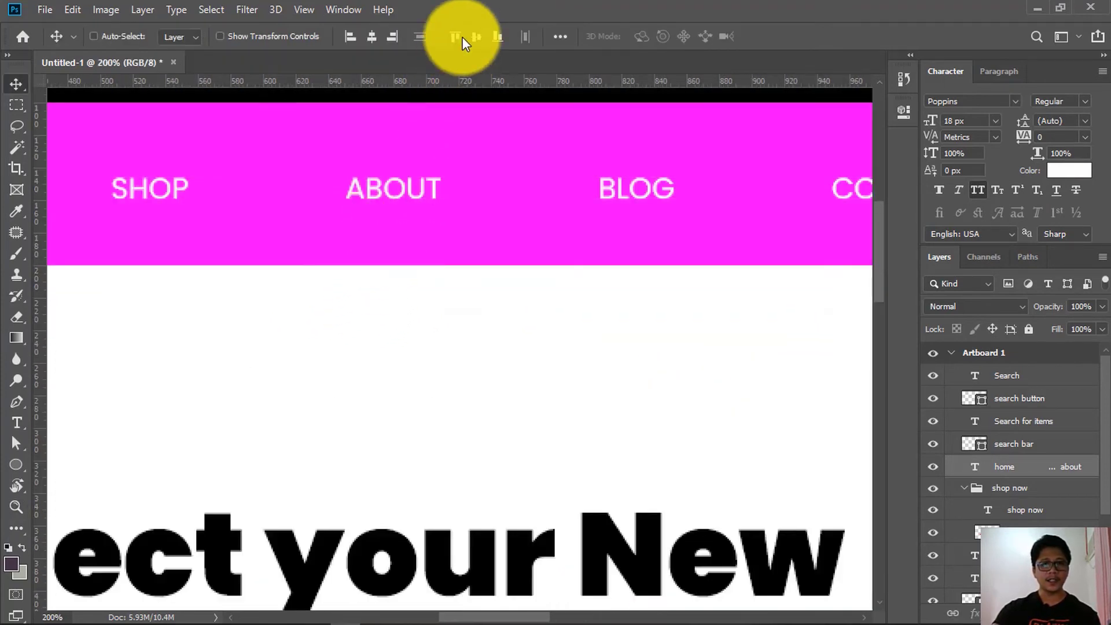
left_click(471, 36)
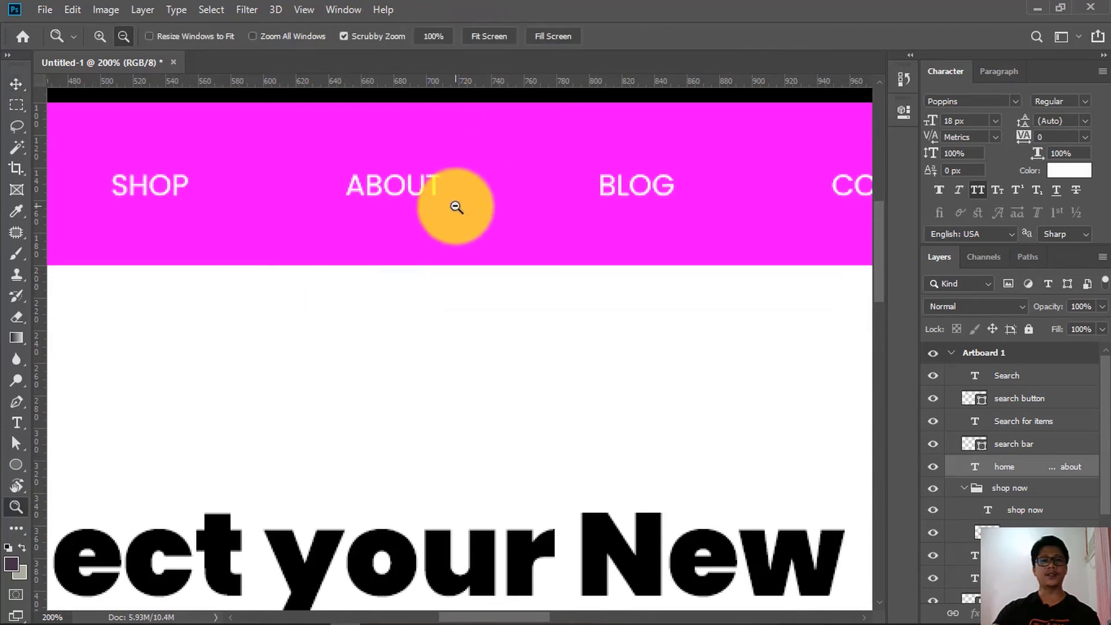
Review the whole page layout with the restyled header and navigation bar
left_click(456, 209, "alt")
left_click(455, 208, "alt")
left_click_drag(456, 258, 440, 273)
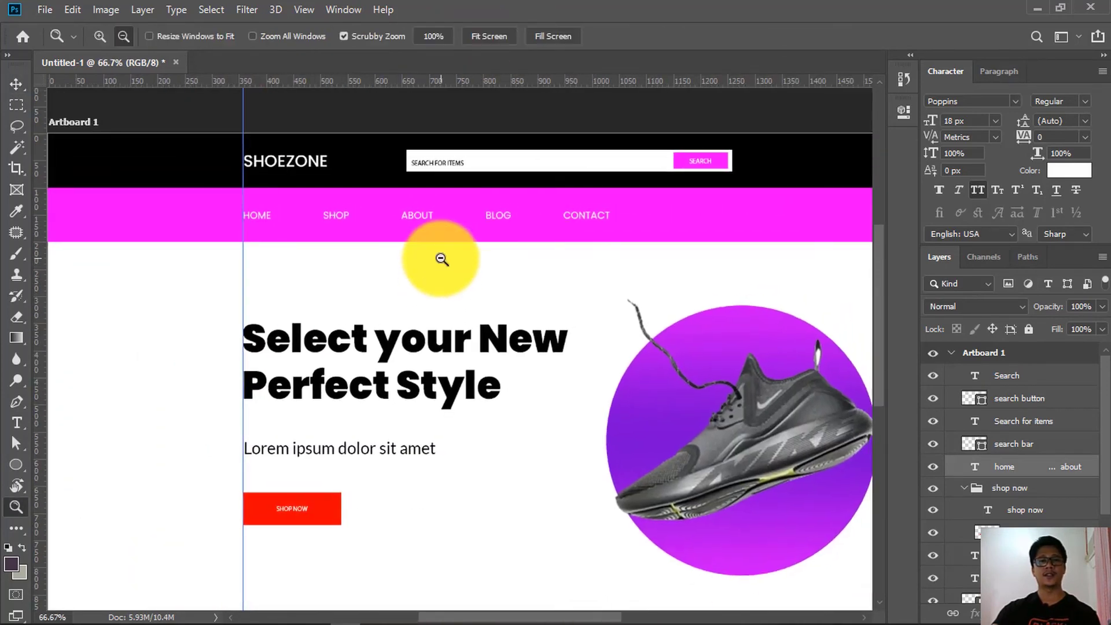
left_click(463, 278, "alt")
left_click(440, 243, "alt")
left_click(505, 259, "ctrl")
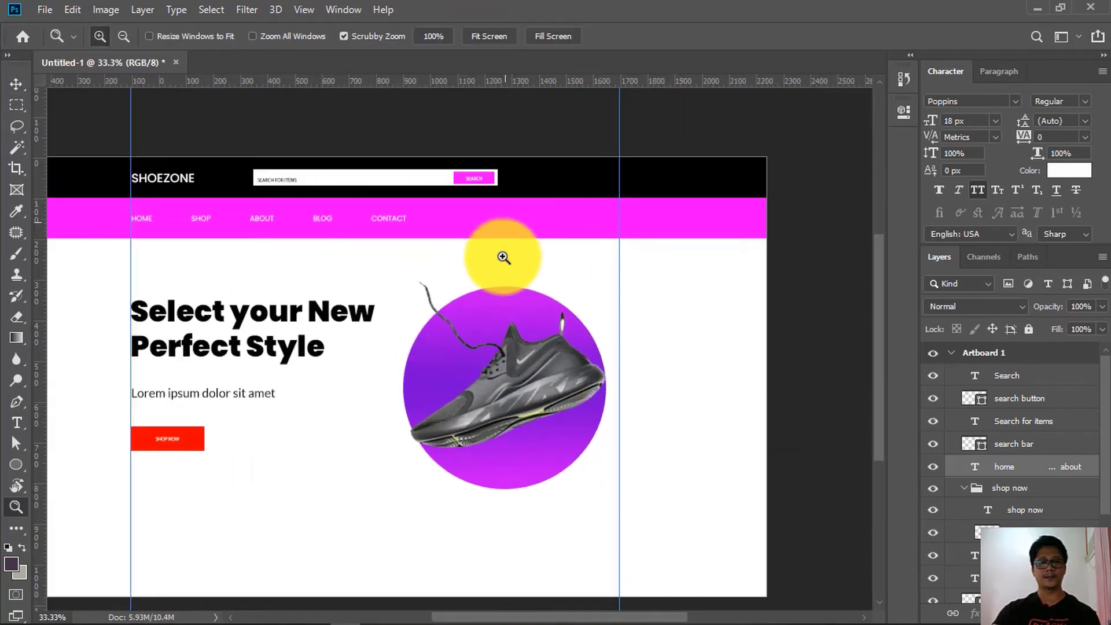
left_click_drag(503, 255, 540, 202)
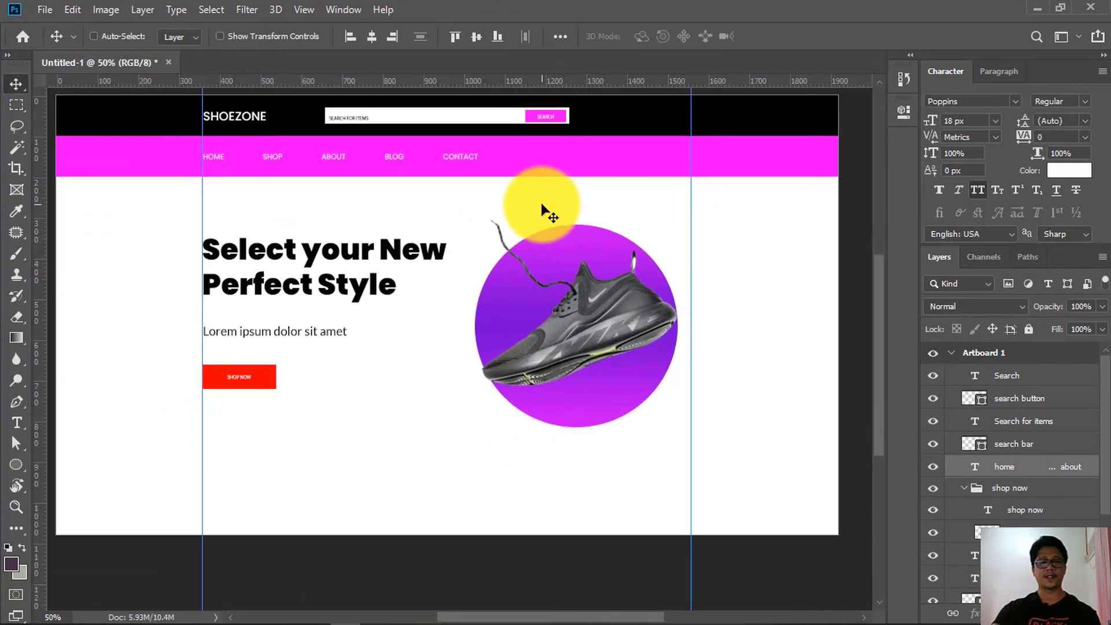